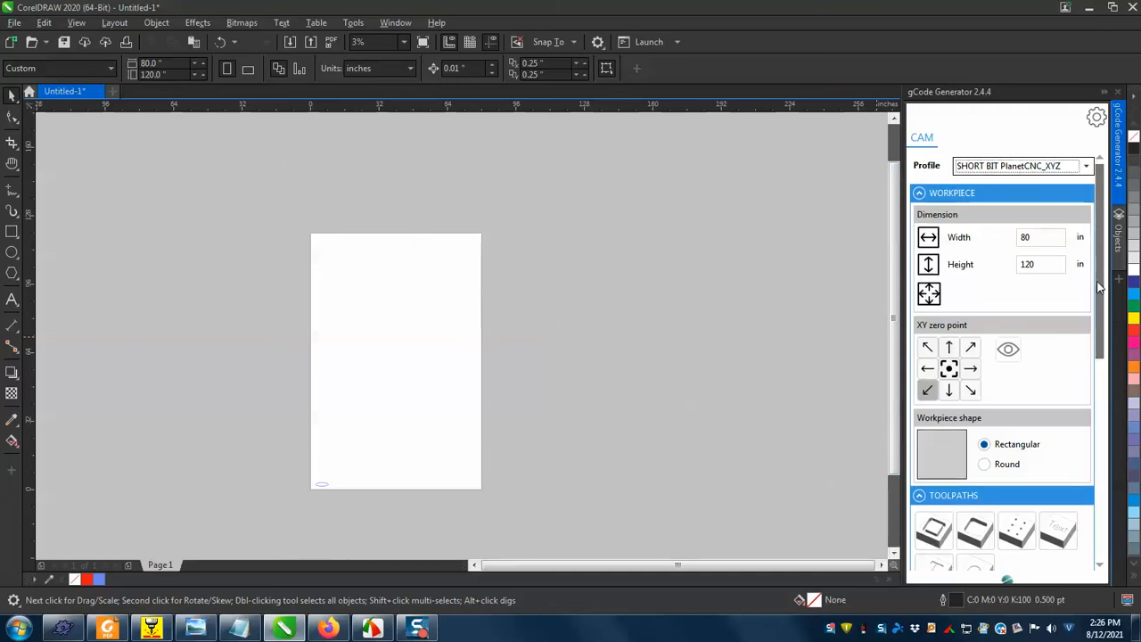
scroll(1096, 312, down, 2)
scroll(1096, 312, up, 2)
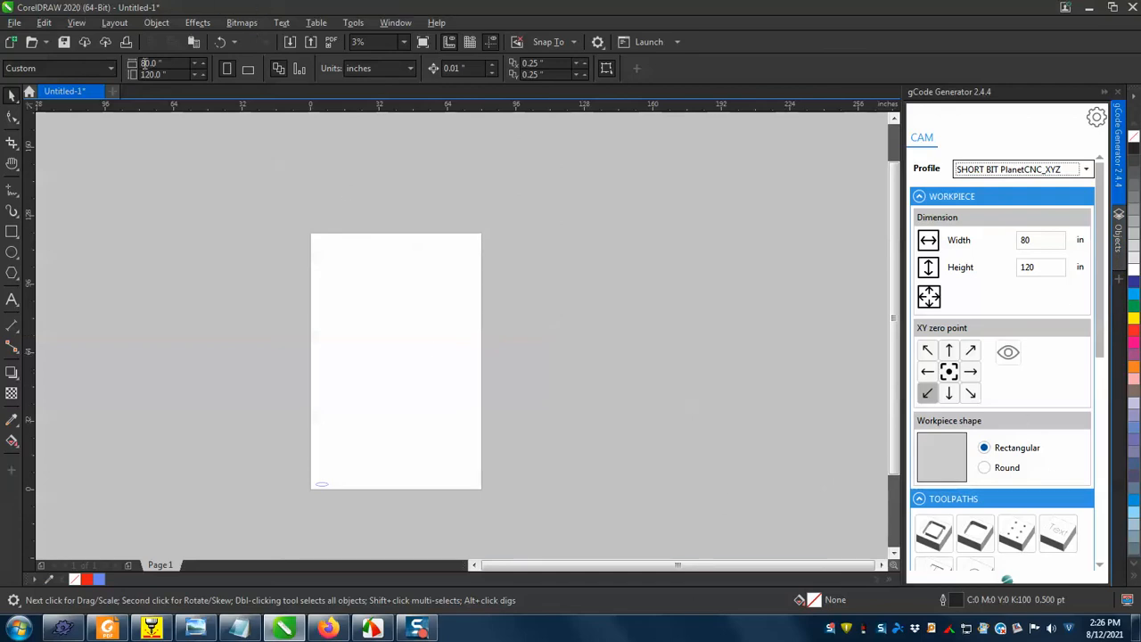
click(18, 628)
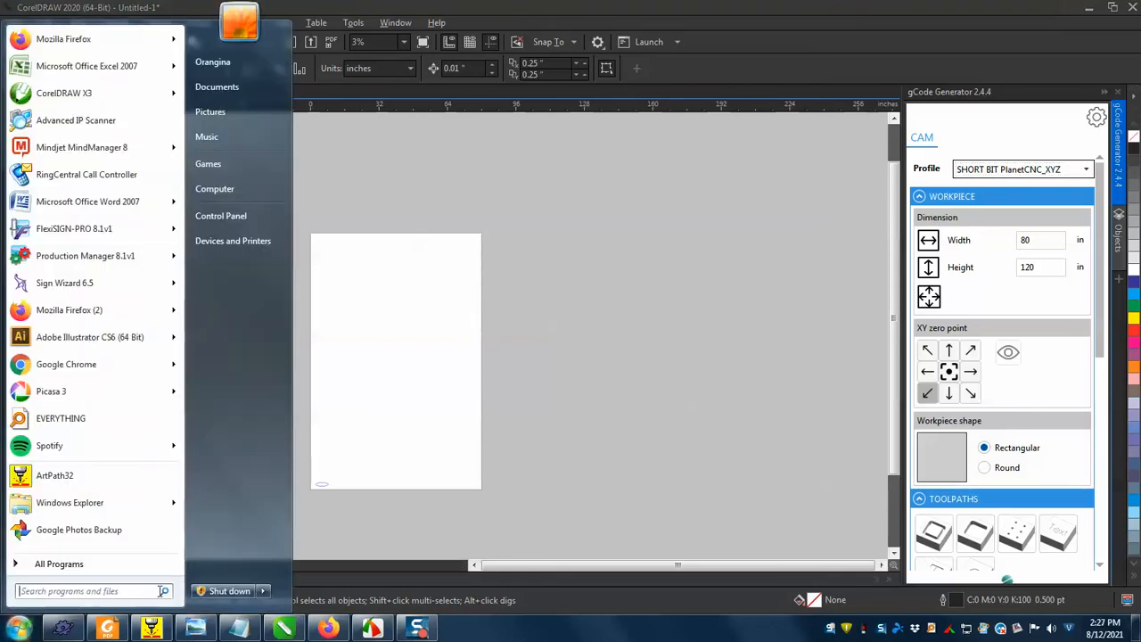
click(514, 477)
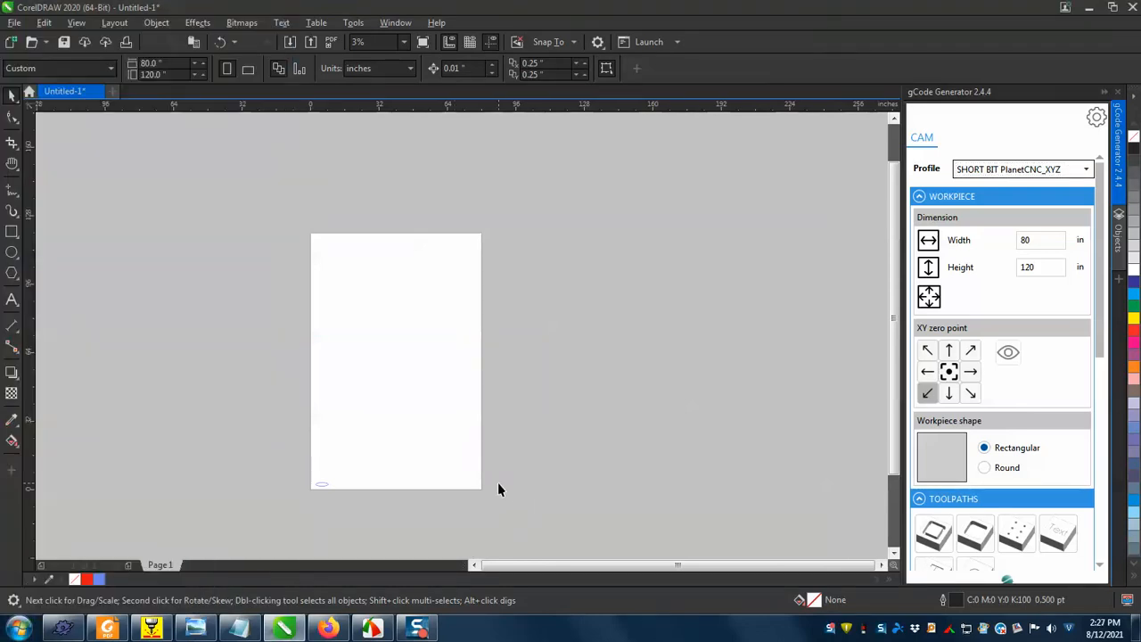
key(super)
click(789, 452)
- Look up the gCode Generator 2.4.4 entry in the list of available dockers
click(409, 23)
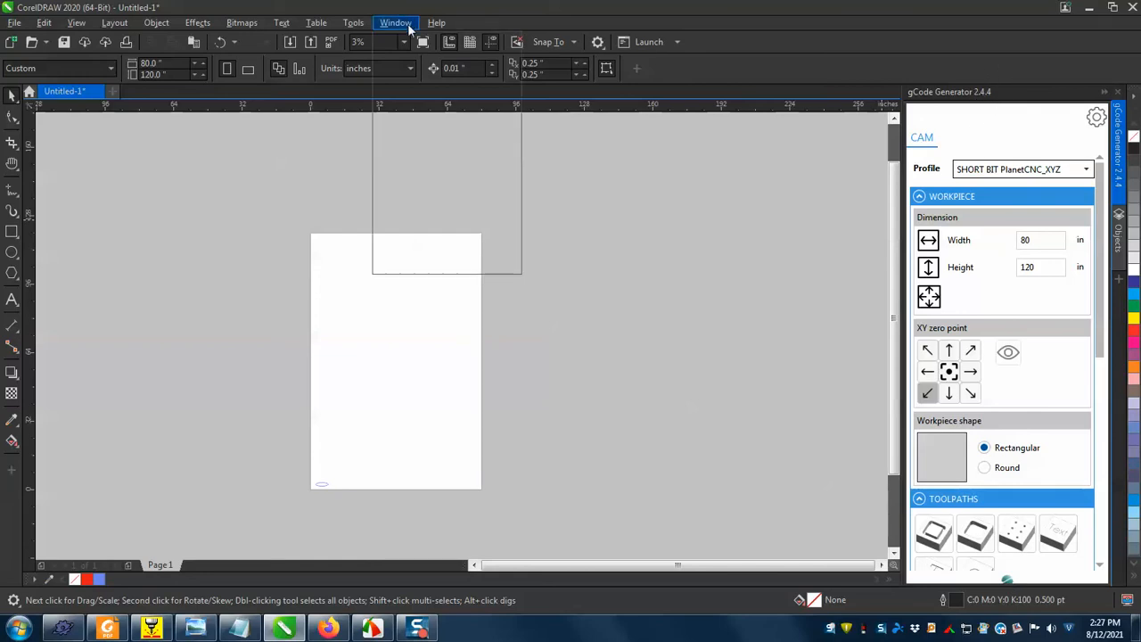
mouse_move(446, 213)
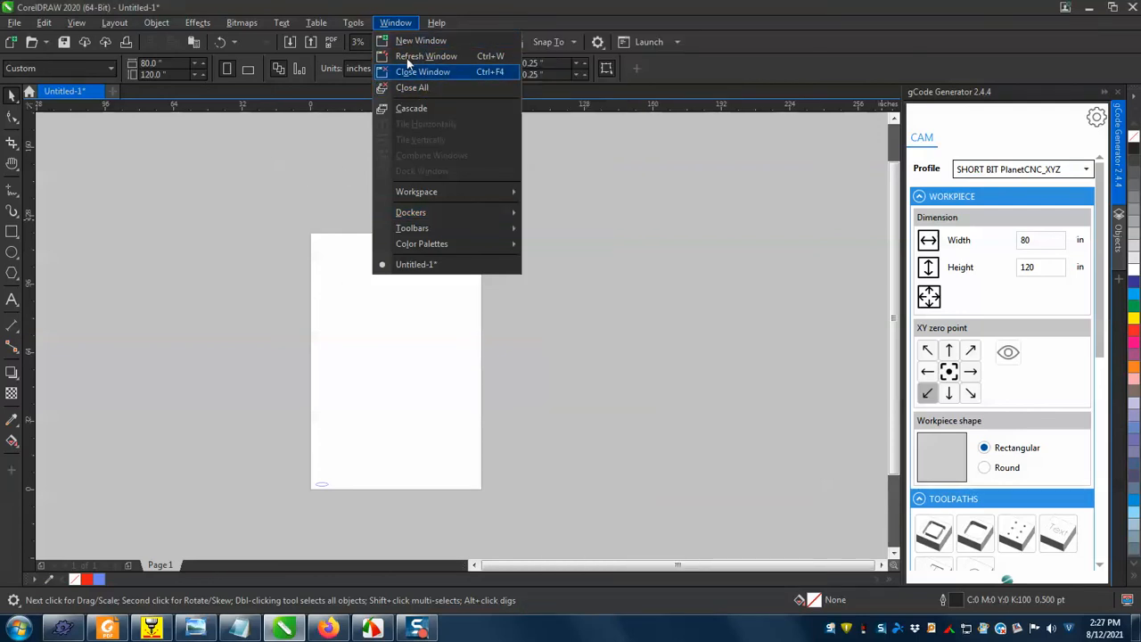
mouse_move(486, 217)
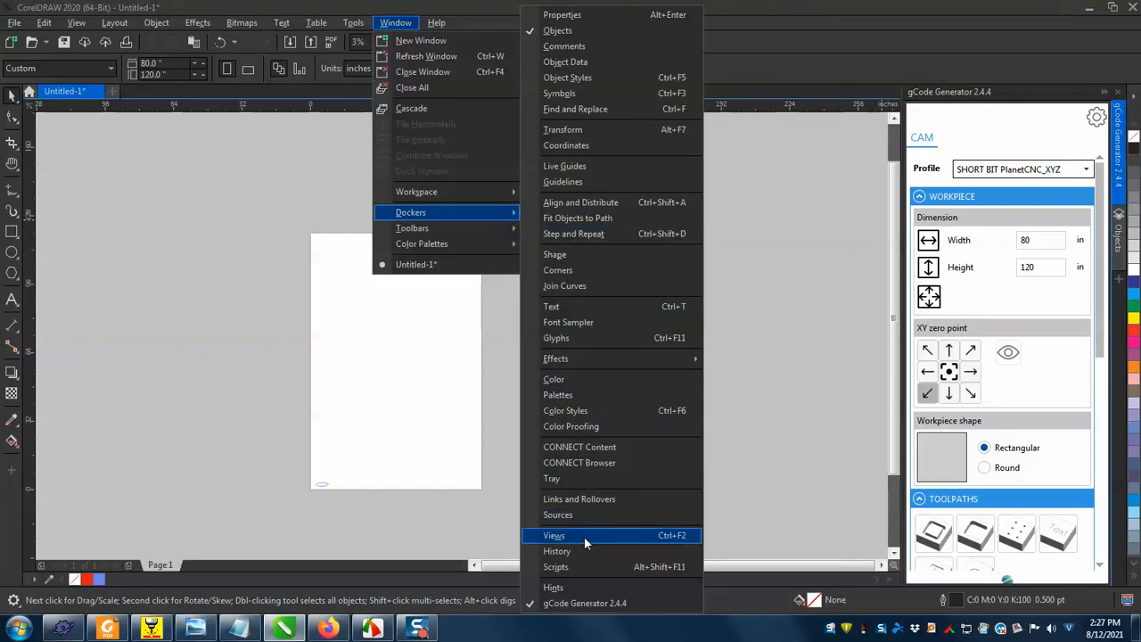
key(Down)
key(Down)
key(Down)
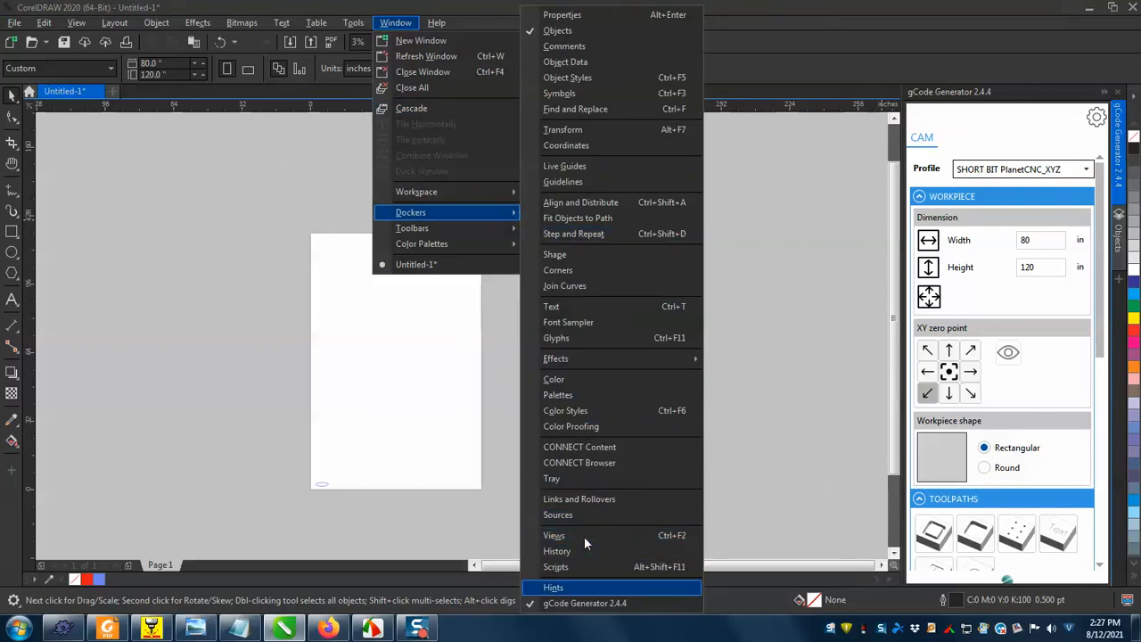
key(Down)
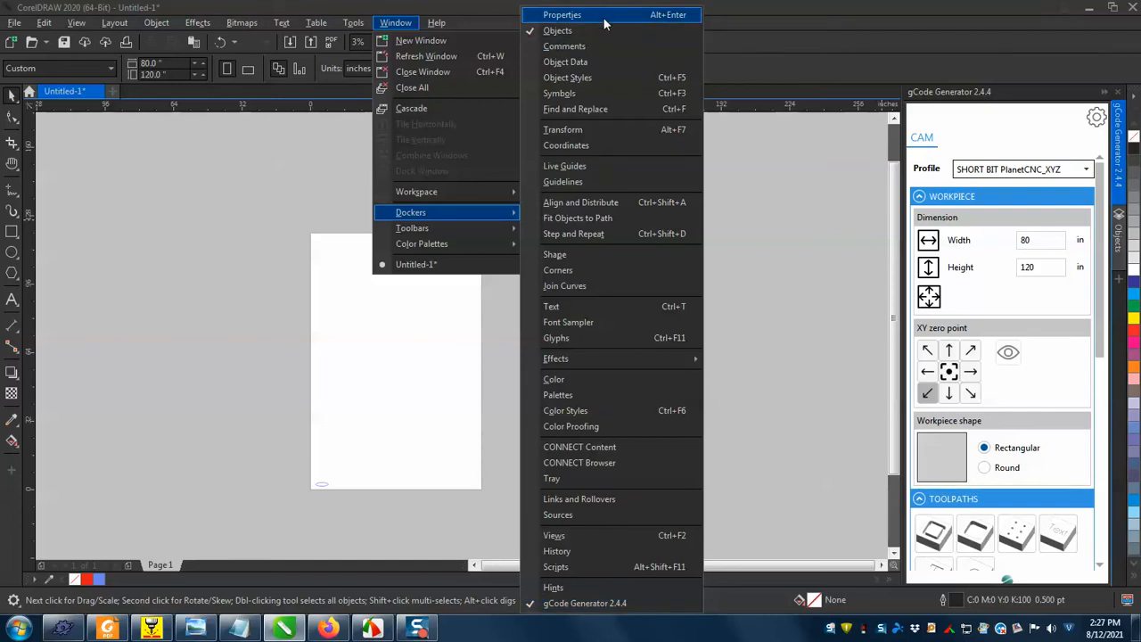
key(Up)
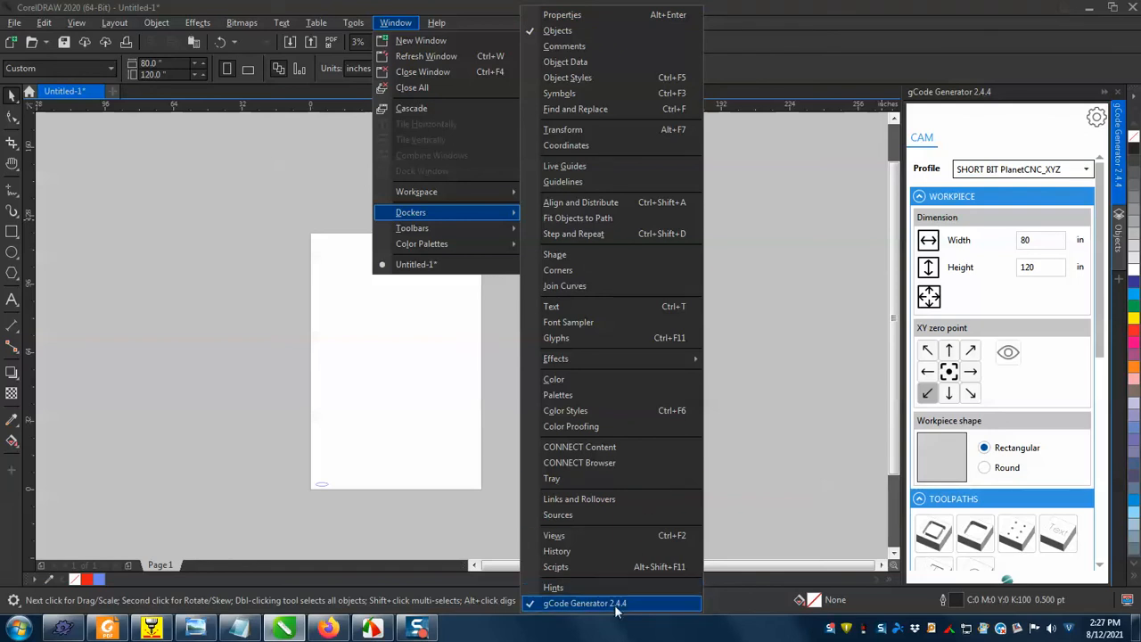
click(776, 480)
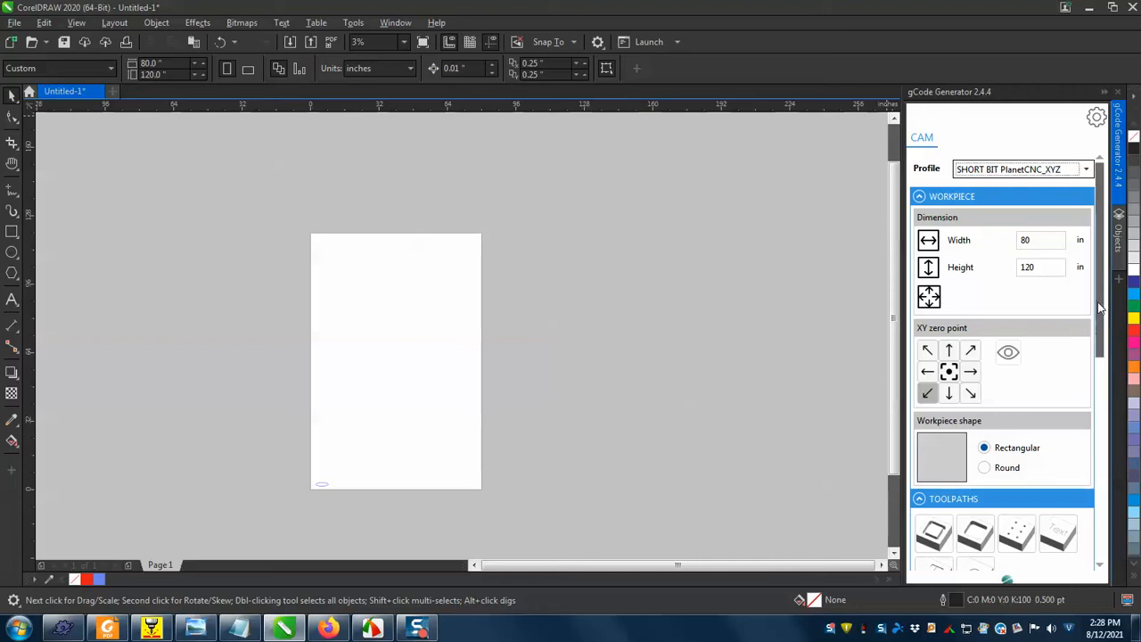
- Clear the gCode Generator post-processor profile and set it to Default_XYZ
click(987, 168)
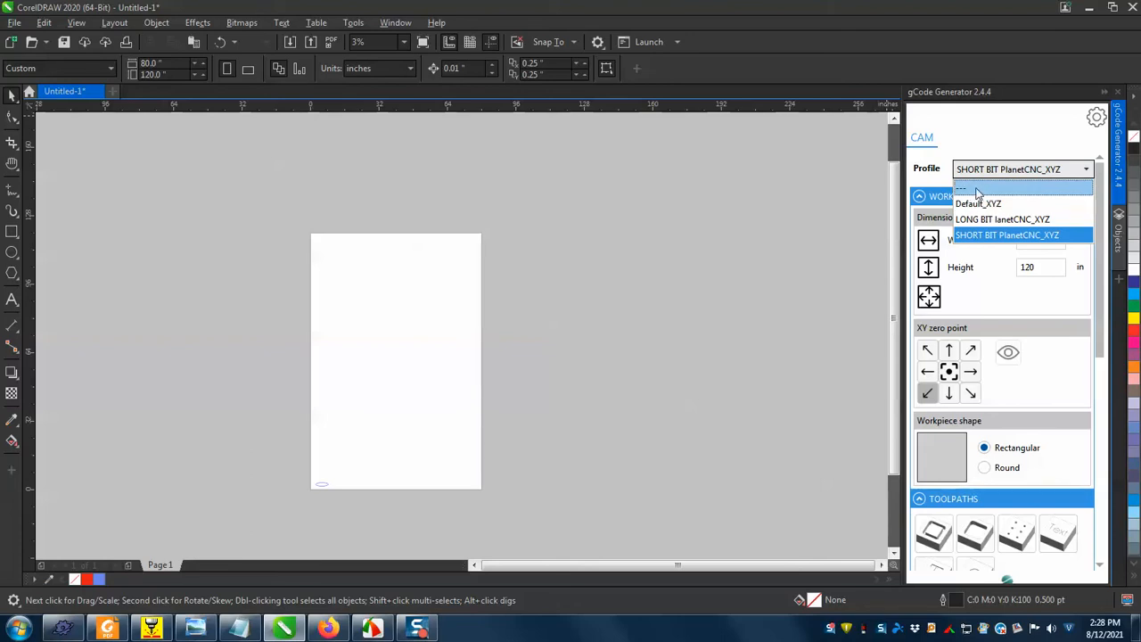
click(981, 189)
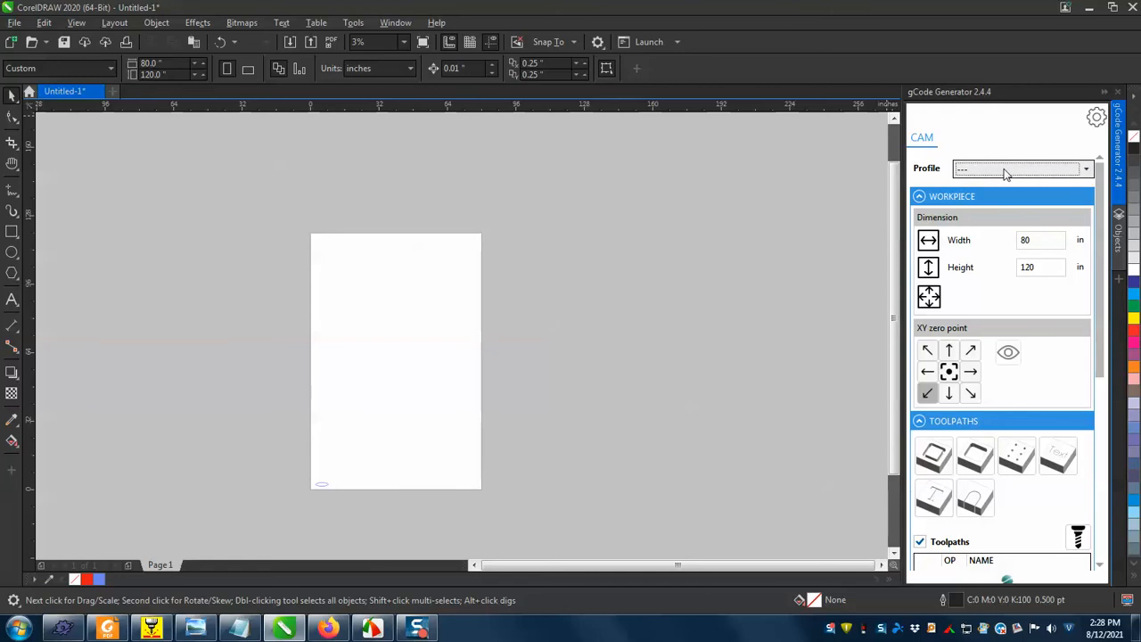
click(1005, 171)
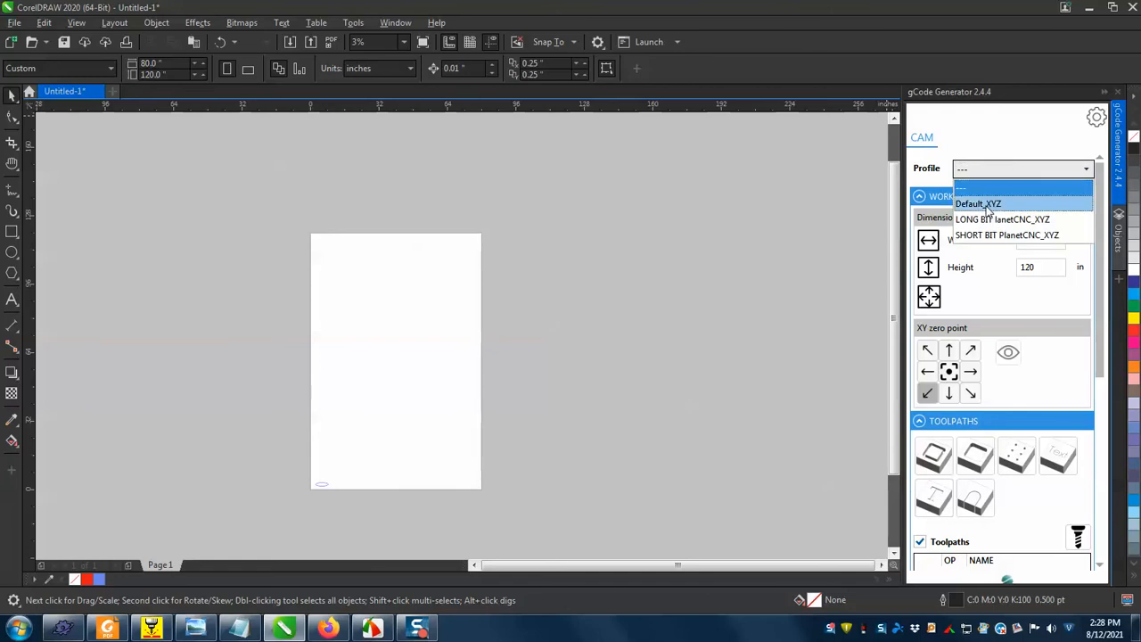
click(986, 205)
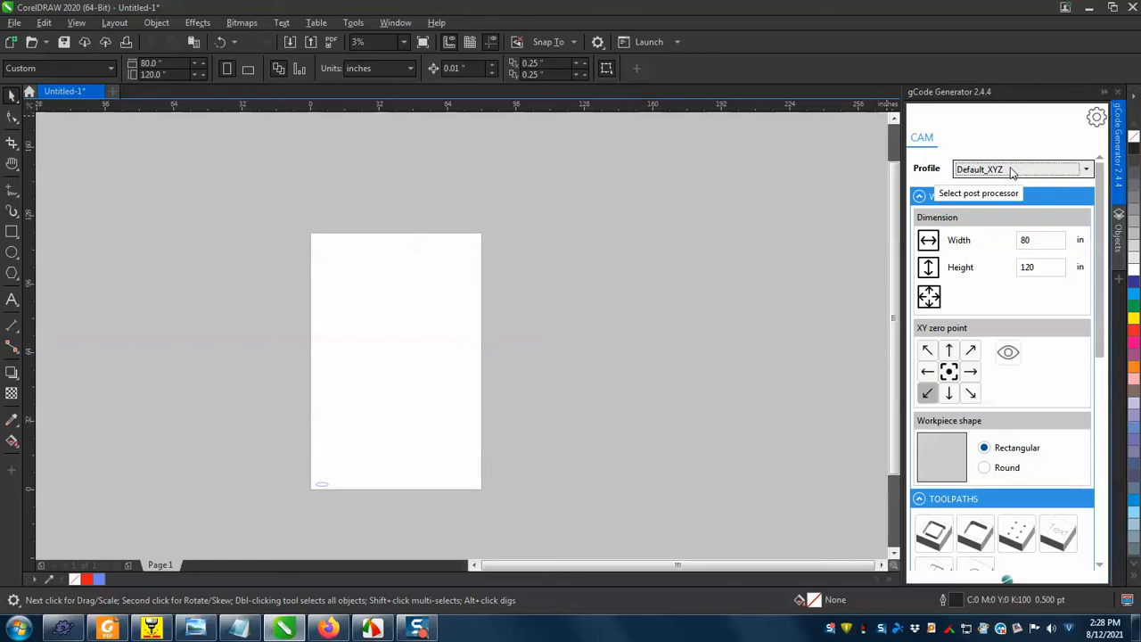
click(1012, 172)
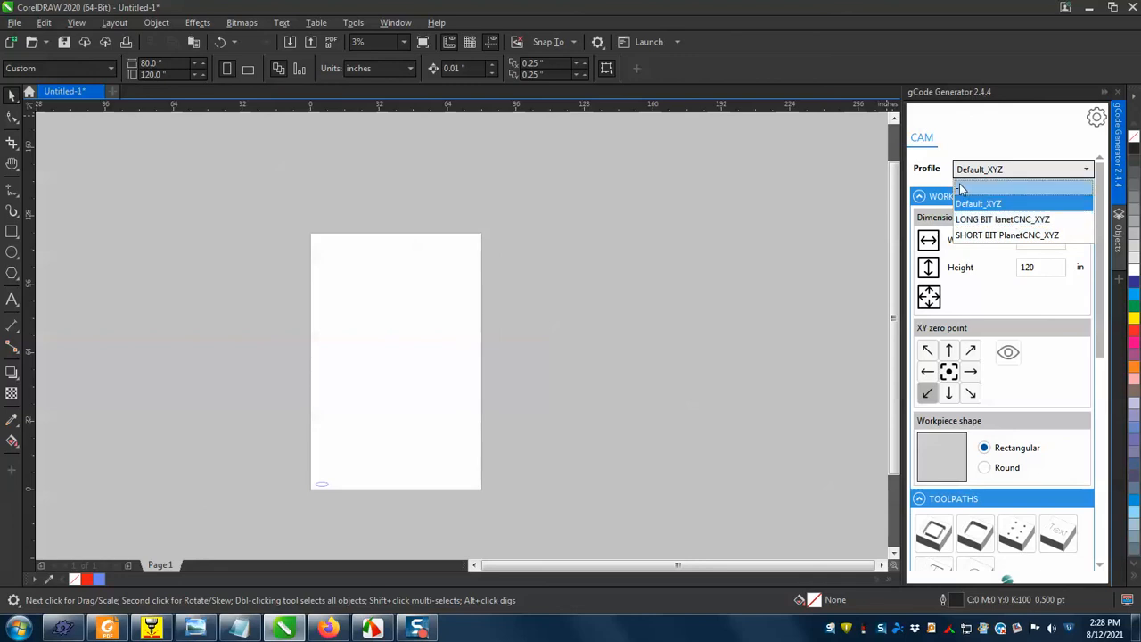
click(922, 162)
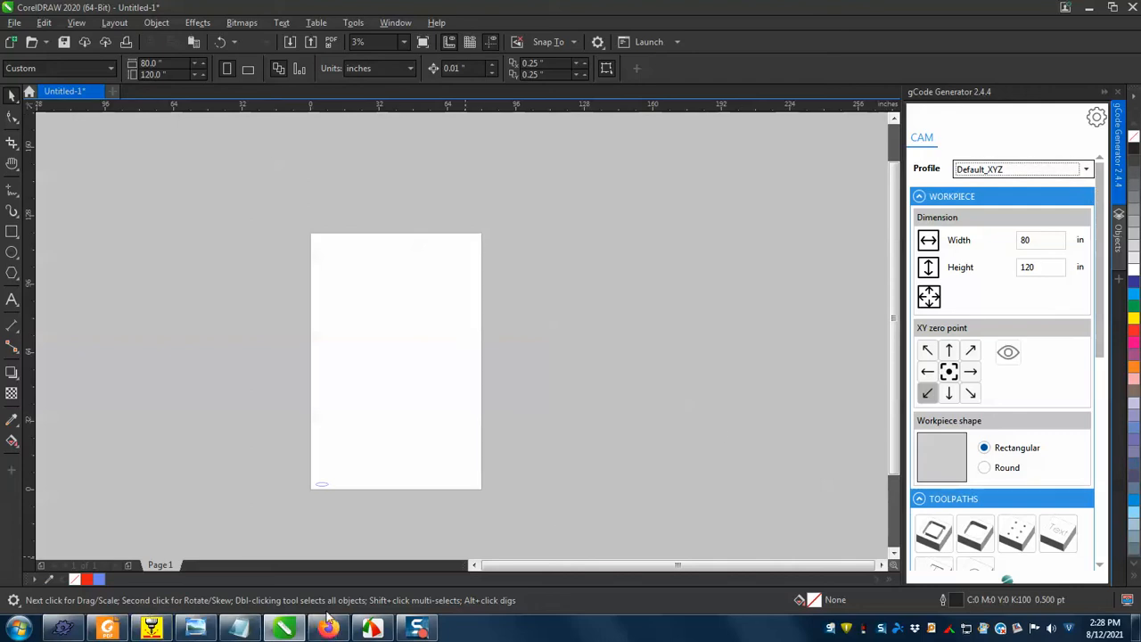
- Switch to Firefox and PlanetCNC to examine the router table video and the loaded job preview, and return to CorelDRAW
click(328, 627)
click(250, 25)
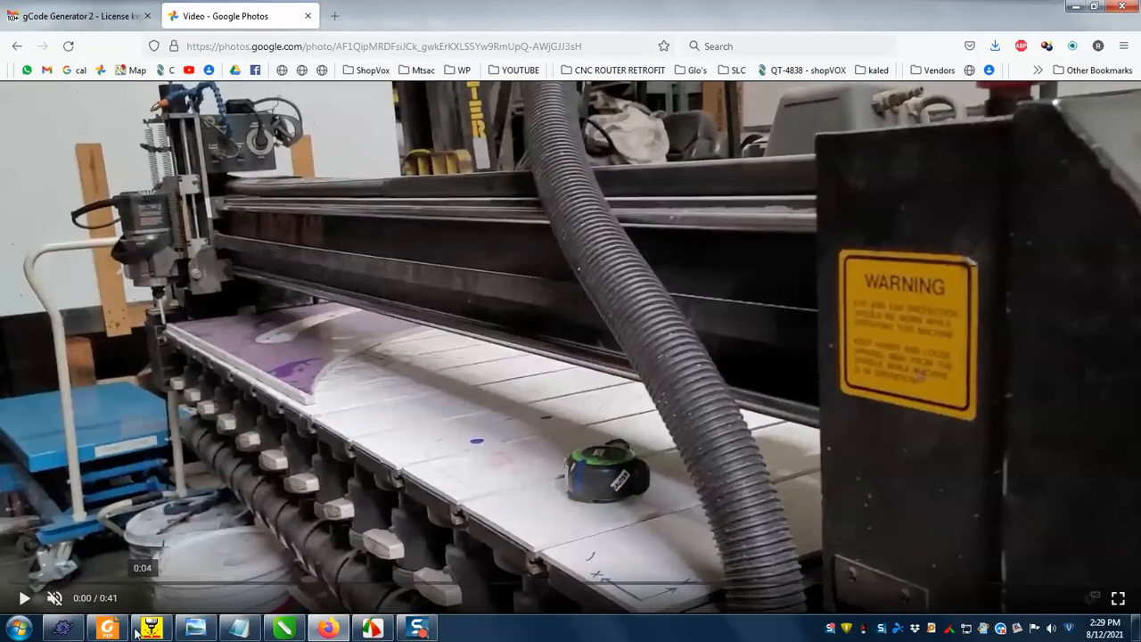
click(65, 629)
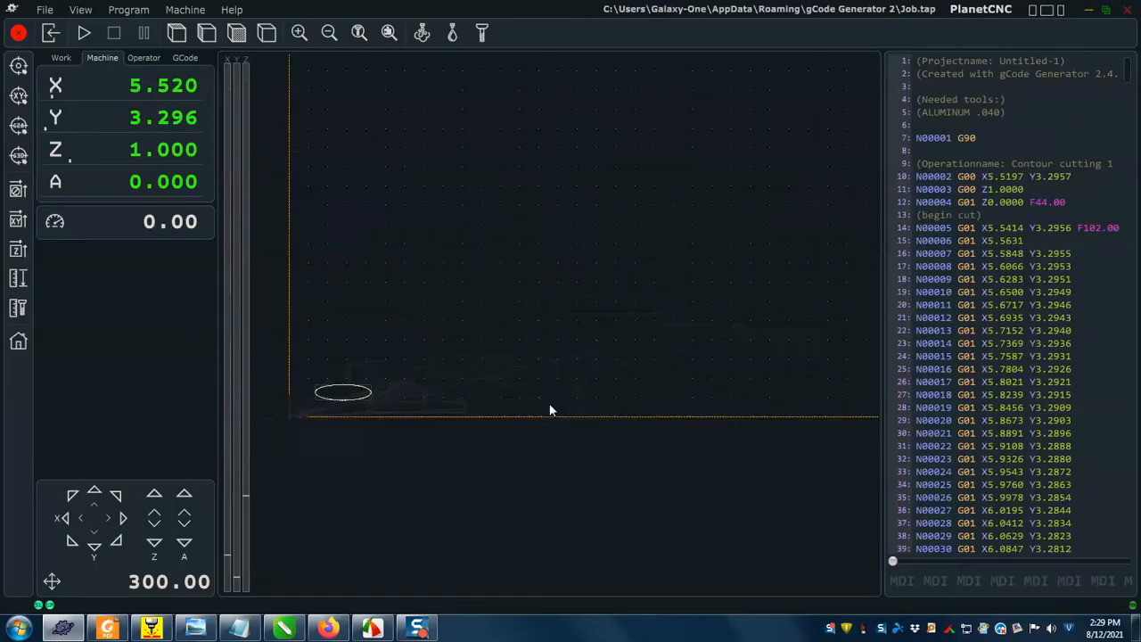
key(alt+Tab)
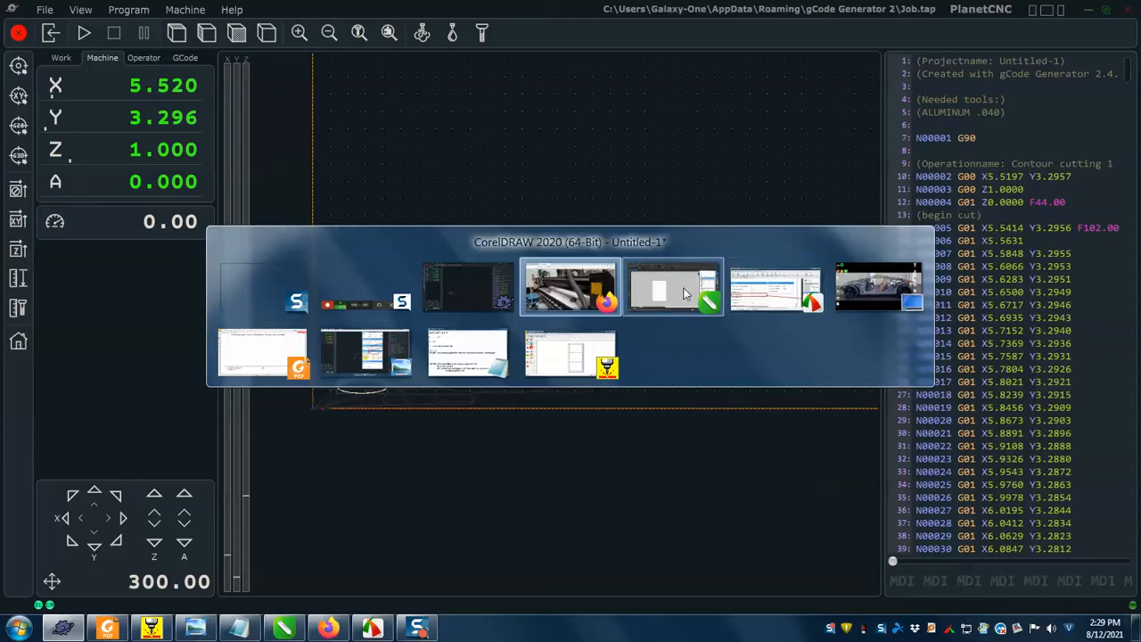
click(710, 292)
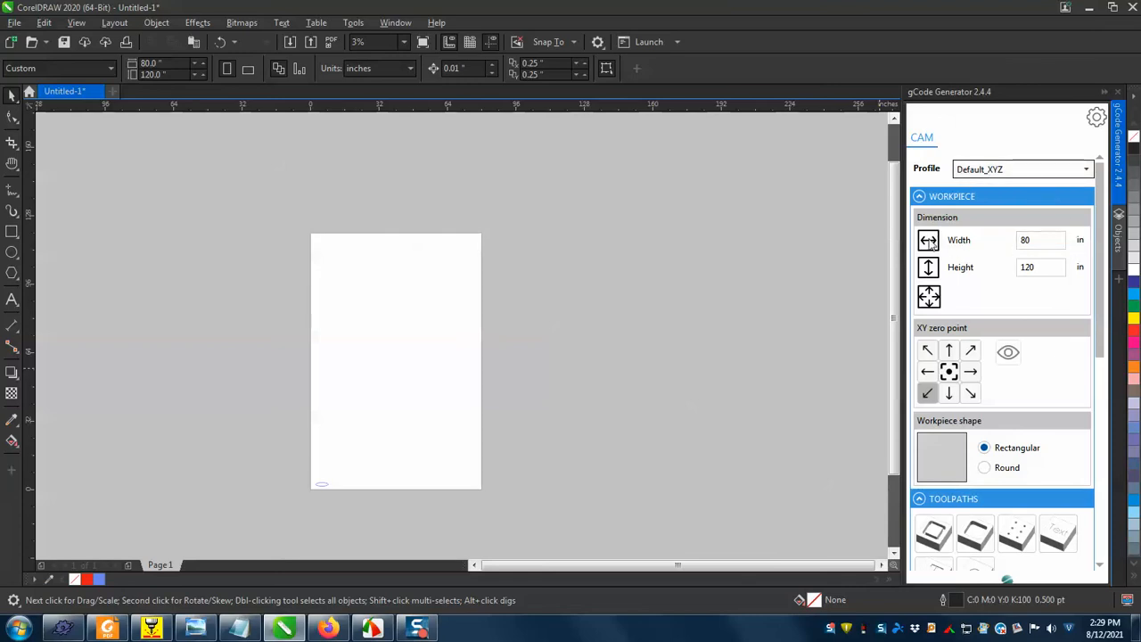
- Create a new Letter-size document measured in inches
click(1036, 237)
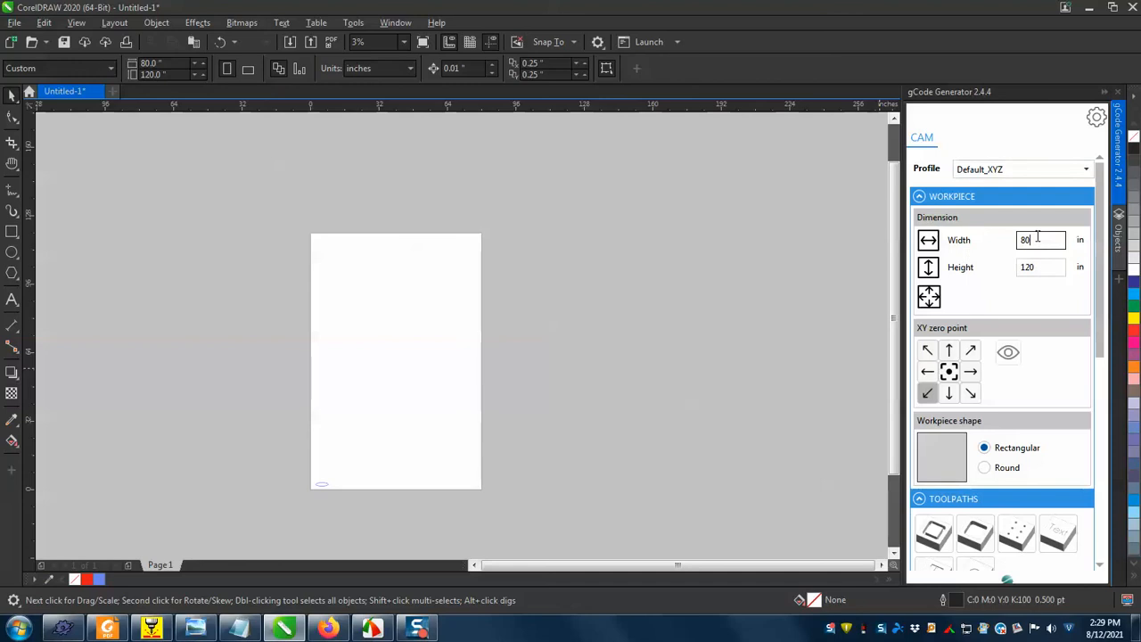
double_click(1036, 238)
key(ctrl+n)
key(Return)
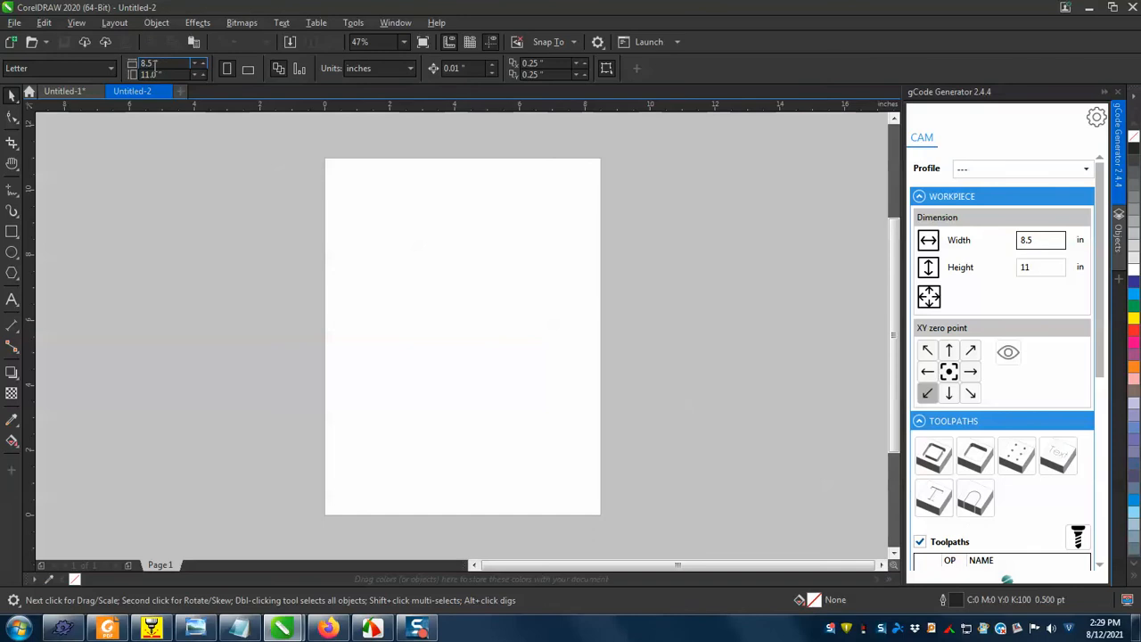
- Set the new document's workpiece width to 80 in and height to 120 in
double_click(1027, 240)
text(80)
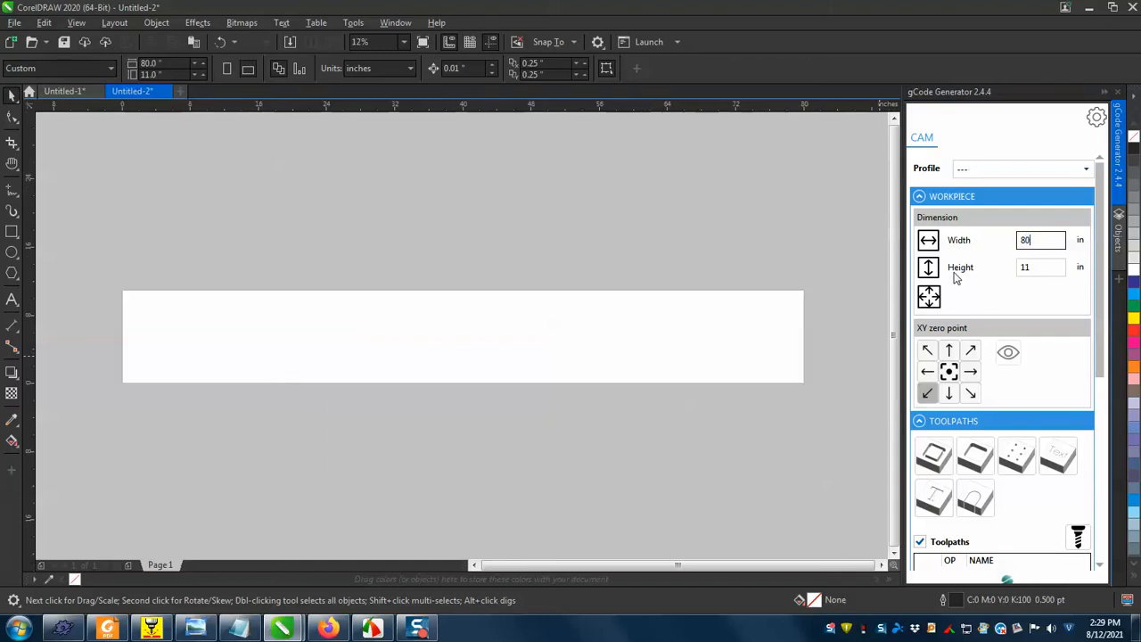
key(Tab)
double_click(1029, 269)
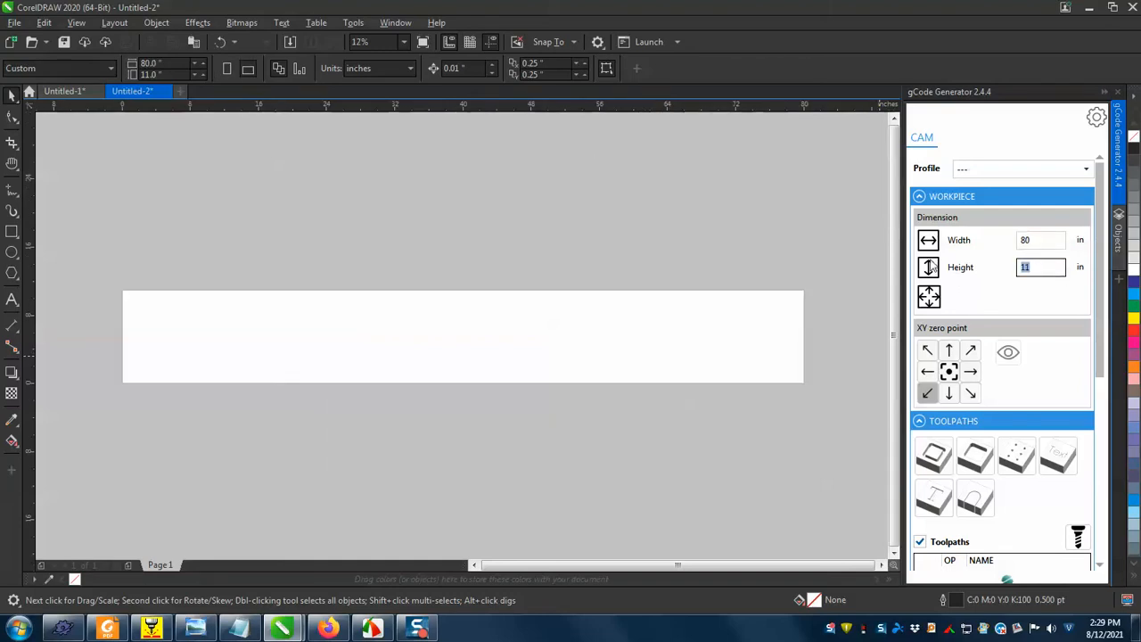
text(120)
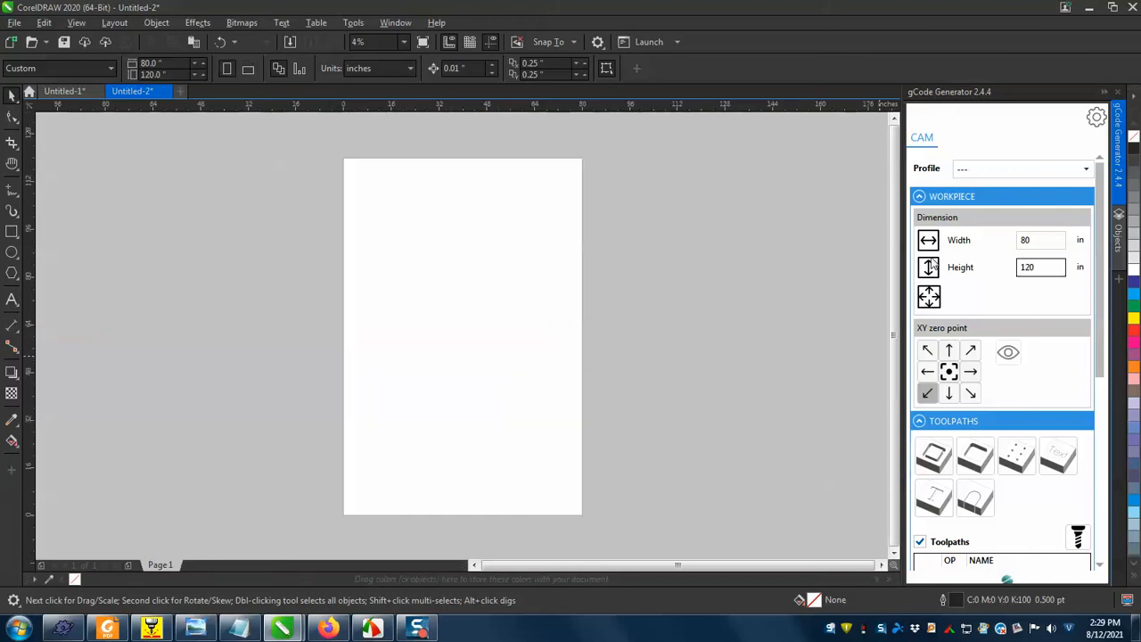
- Set the workpiece's XY zero point to its lower-left corner
drag(344, 158, 340, 483)
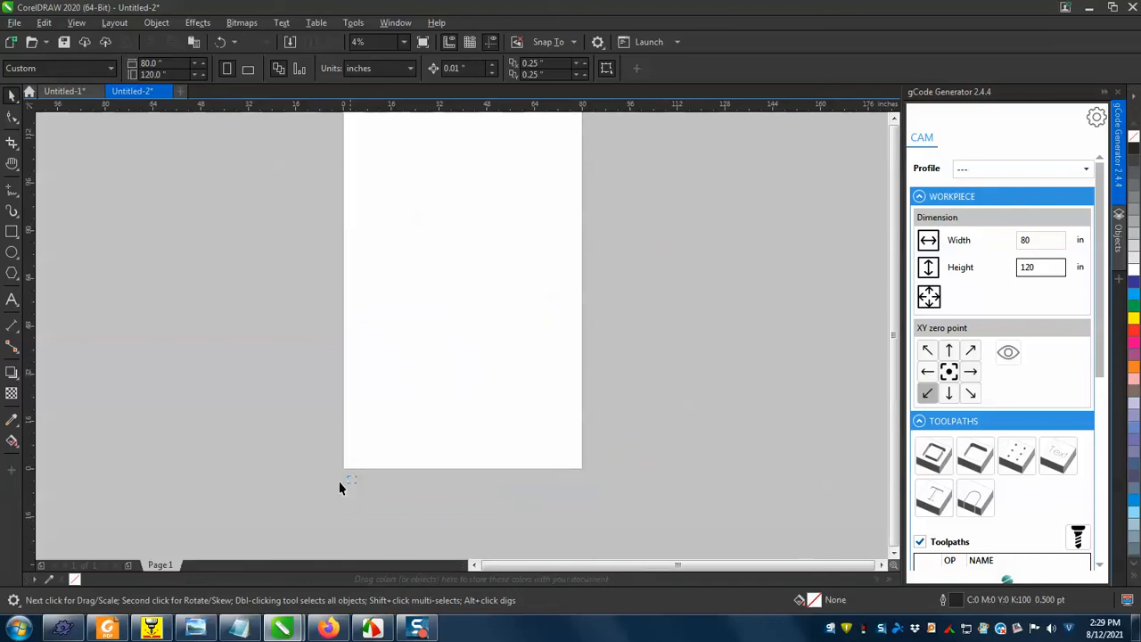
drag(604, 521, 331, 178)
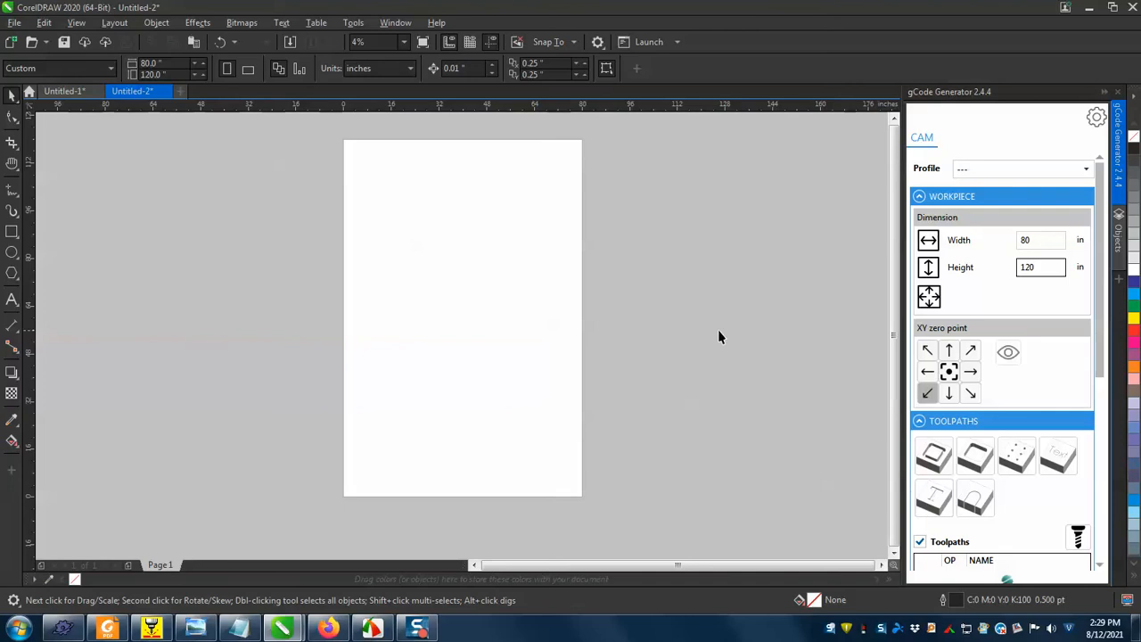
scroll(971, 321, down, 2)
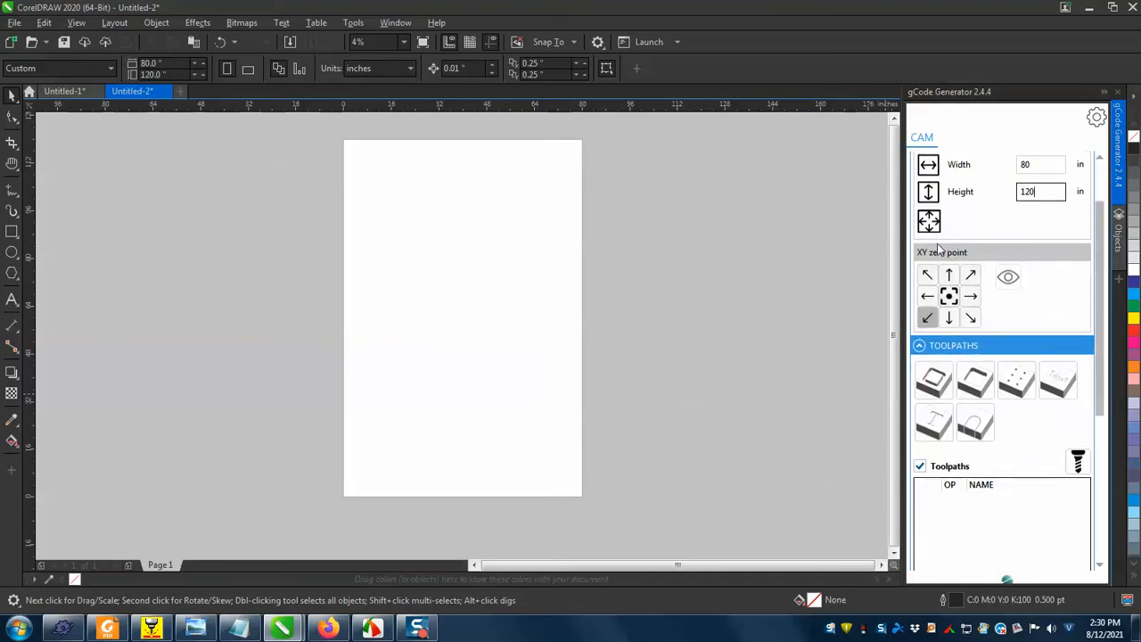
click(928, 320)
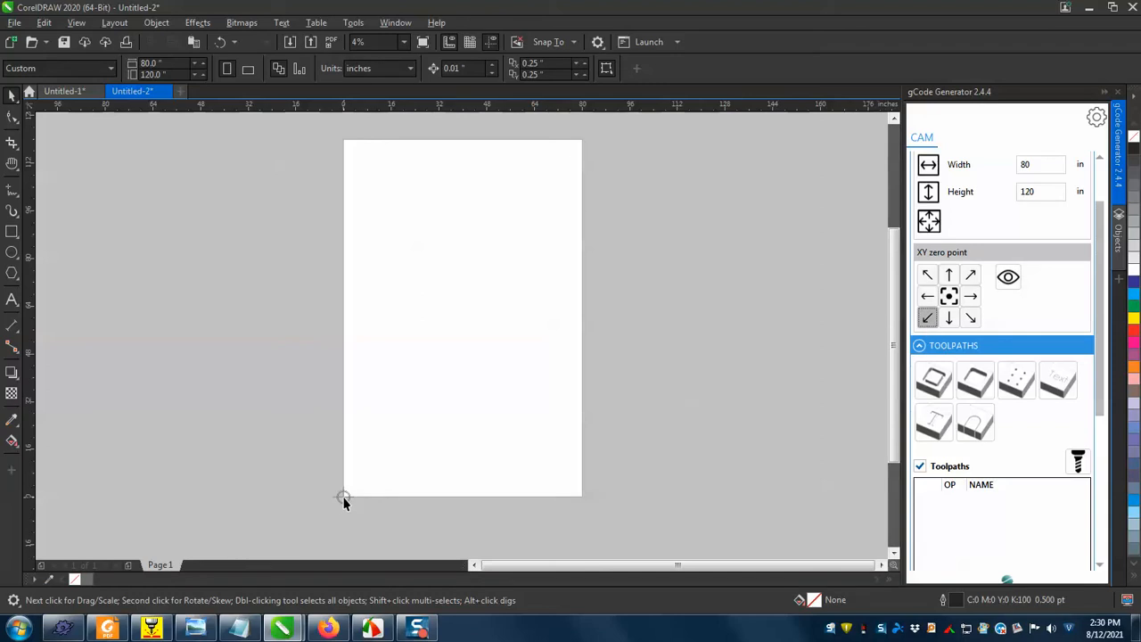
- Switch to Firefox to examine the zero corner in the router table video, and return to CorelDRAW's lower-left zero-point setting
key(alt+Tab)
key(alt+Tab)
key(alt+Tab)
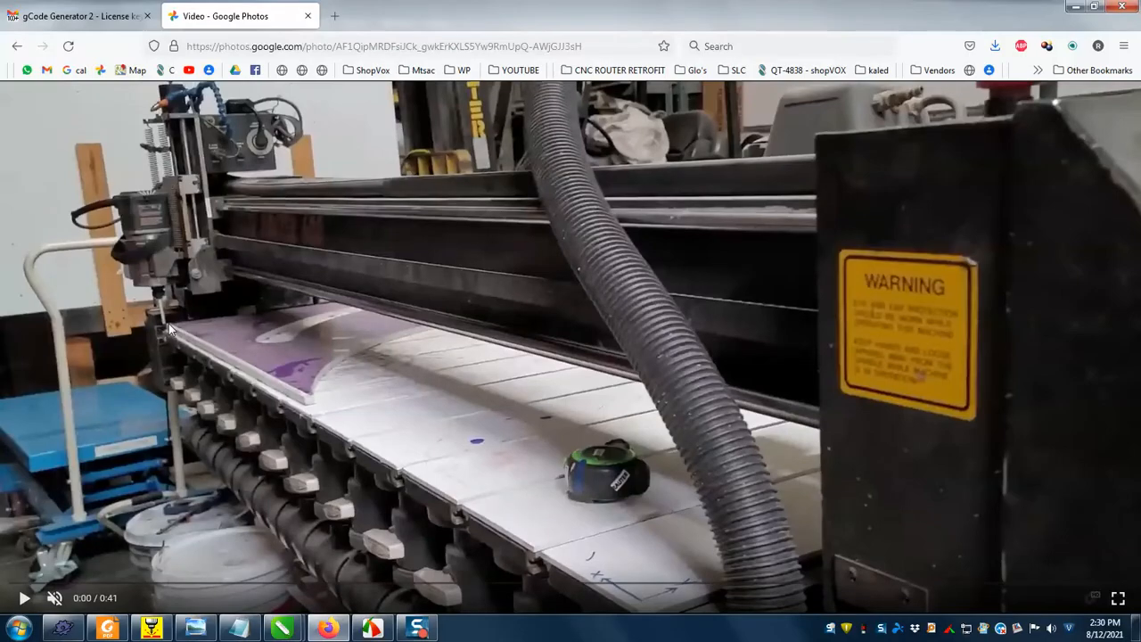
key(alt+Tab)
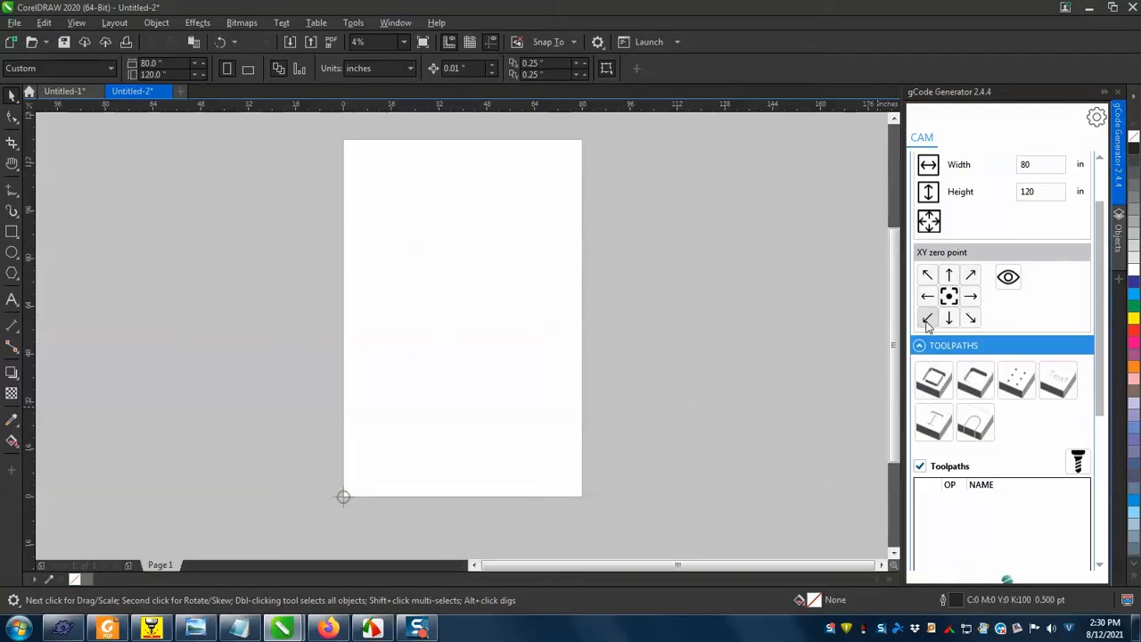
click(927, 319)
- Draw an ellipse about 5.02 in wide and 4.79 in high near the page's lower-left corner and deselect it
scroll(1081, 370, down, 3)
scroll(1078, 383, down, 2)
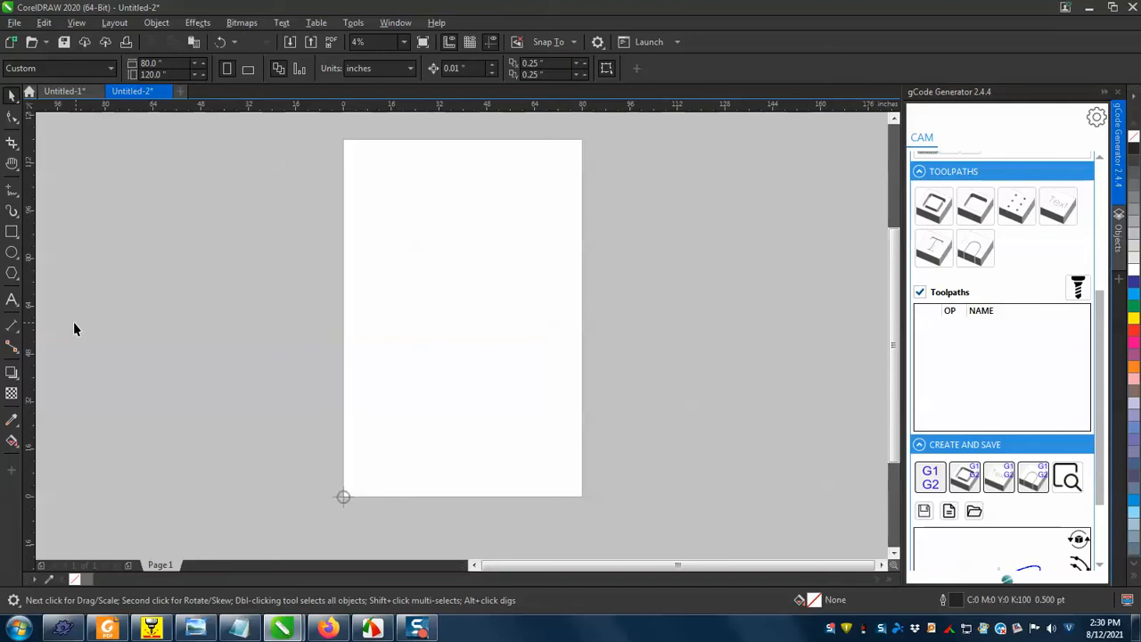
click(11, 253)
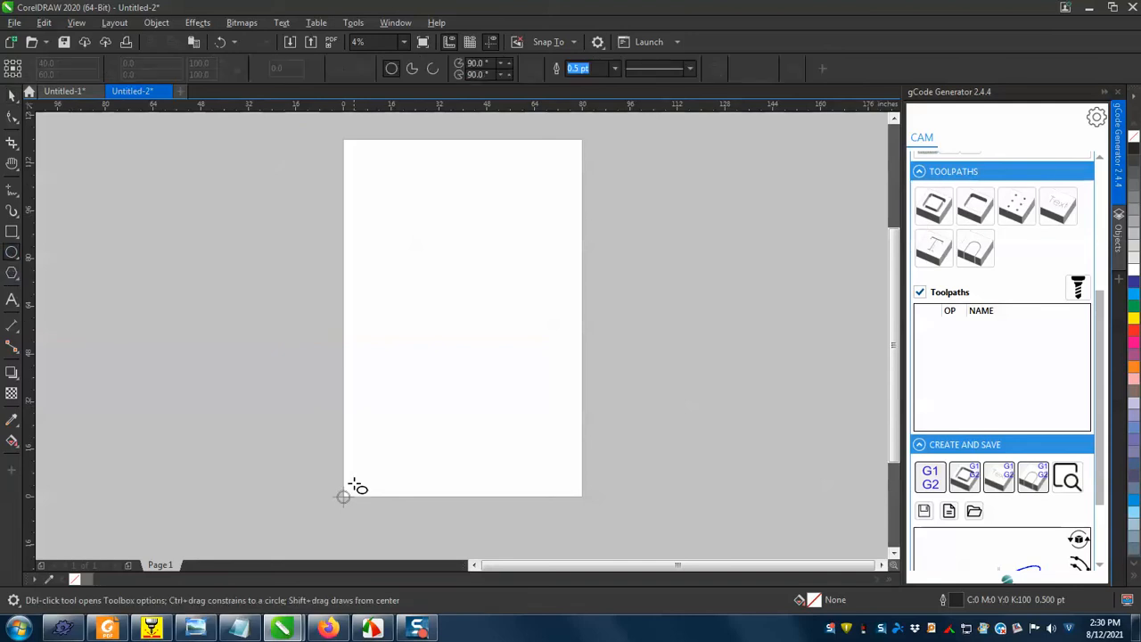
drag(357, 479, 369, 489)
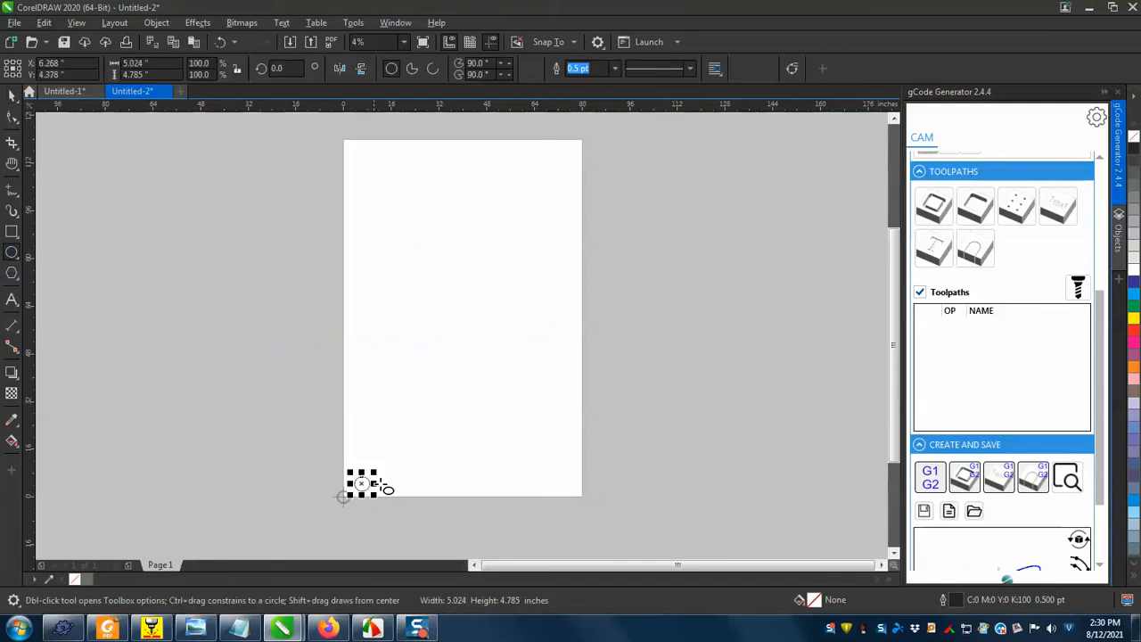
click(13, 93)
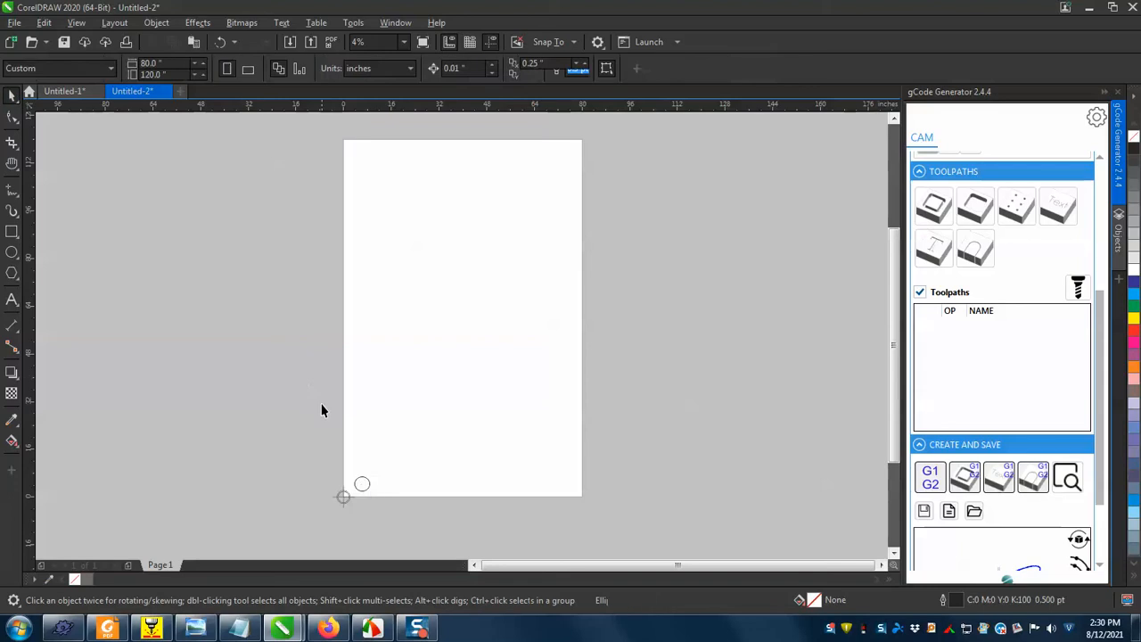
- Select the ellipse and set the gCode Generator profile to Default_XYZ
drag(303, 422, 387, 524)
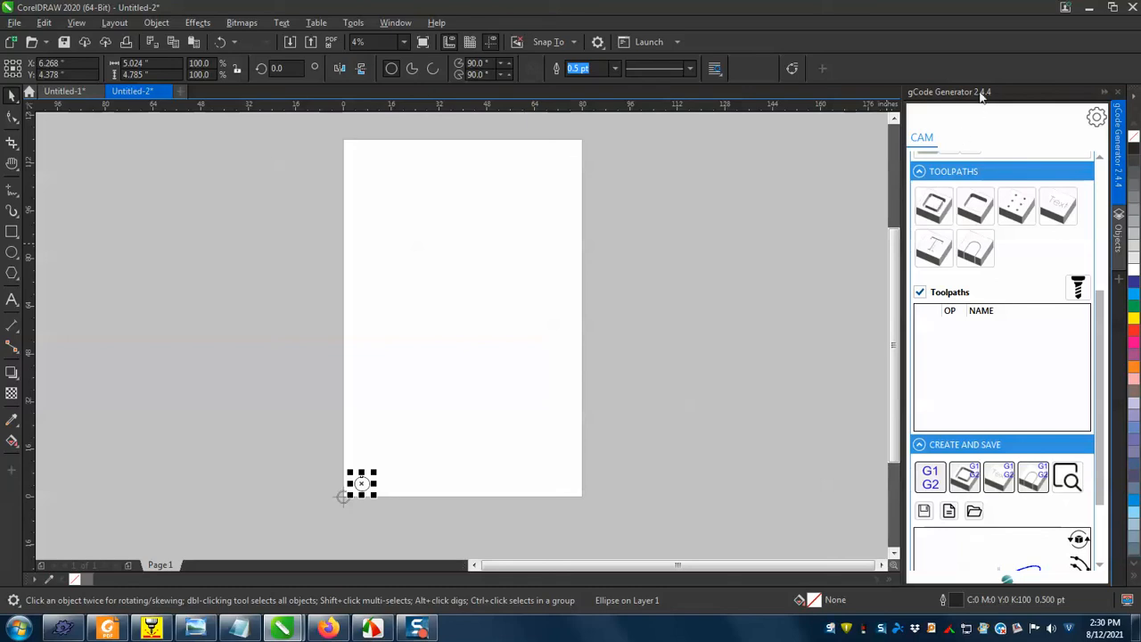
click(933, 207)
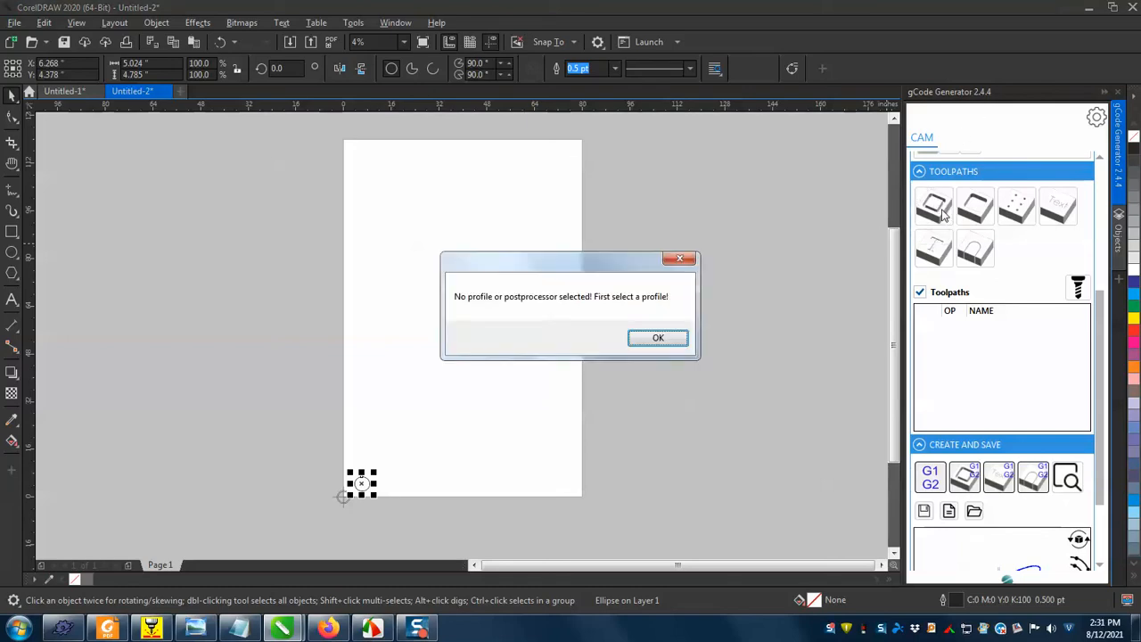
click(657, 338)
scroll(1070, 188, up, 5)
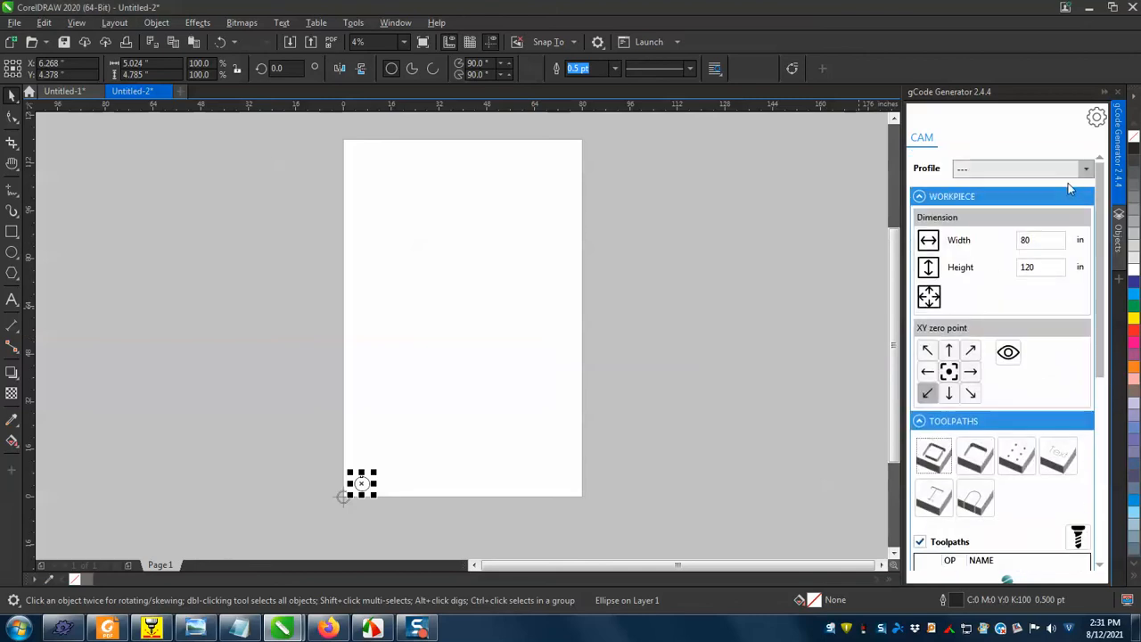
click(1069, 170)
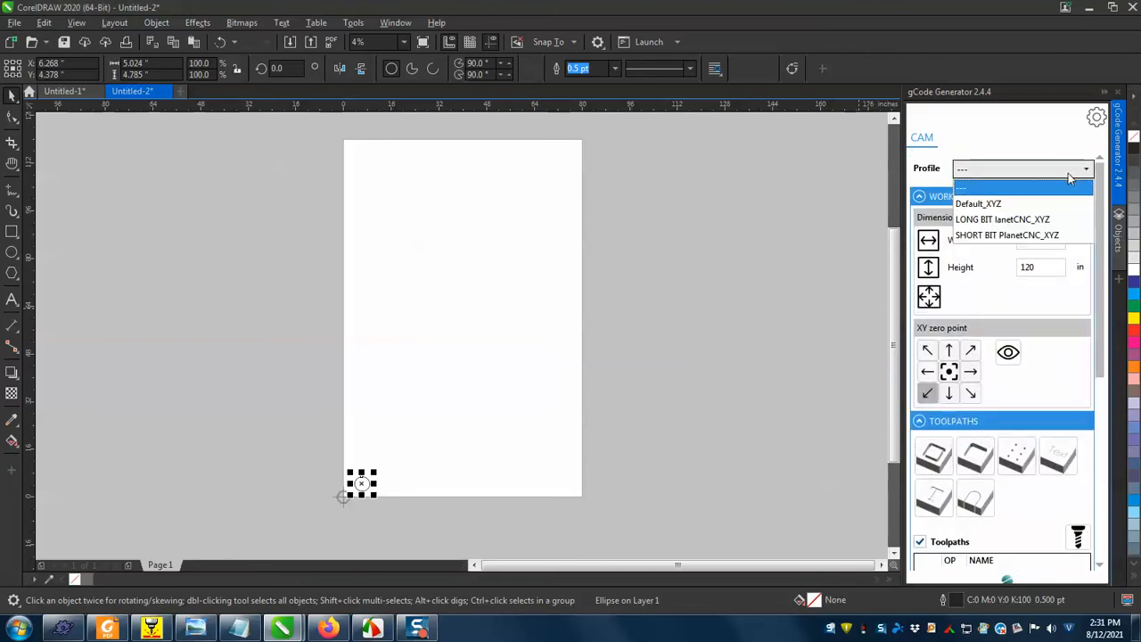
click(987, 204)
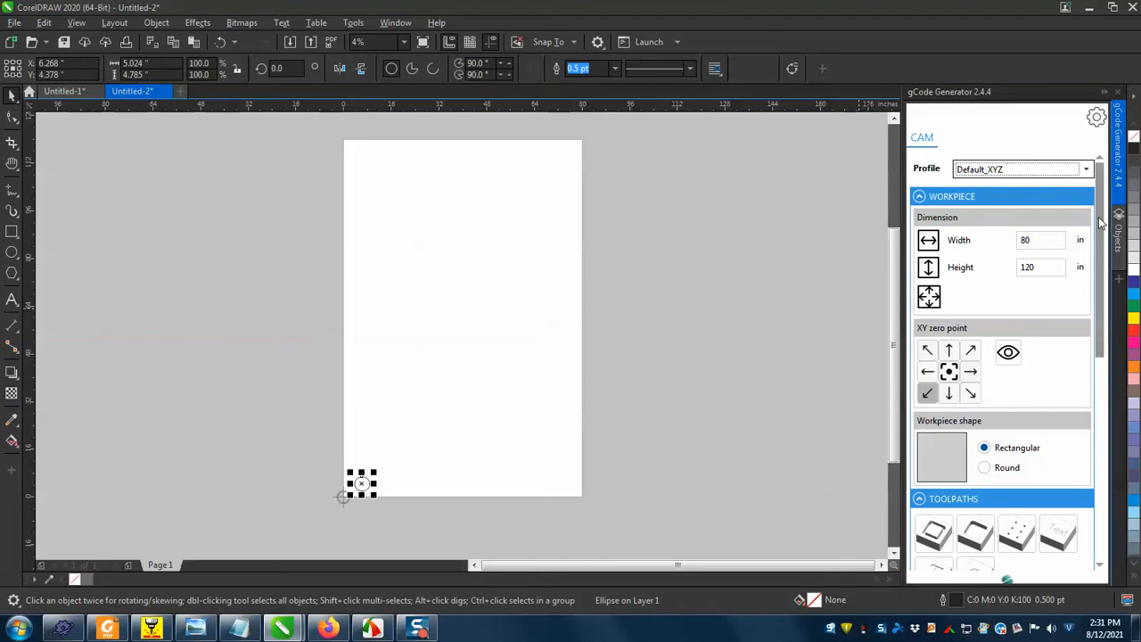
scroll(1098, 269, down, 2)
drag(1098, 268, 1089, 348)
drag(202, 421, 640, 524)
click(933, 274)
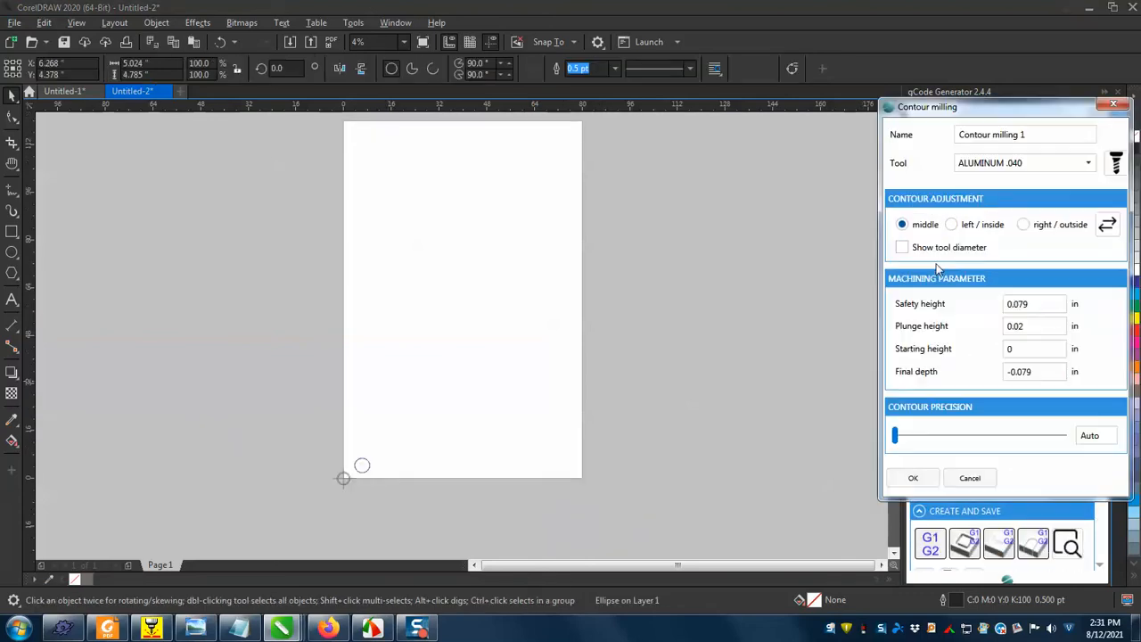
drag(1033, 108, 781, 107)
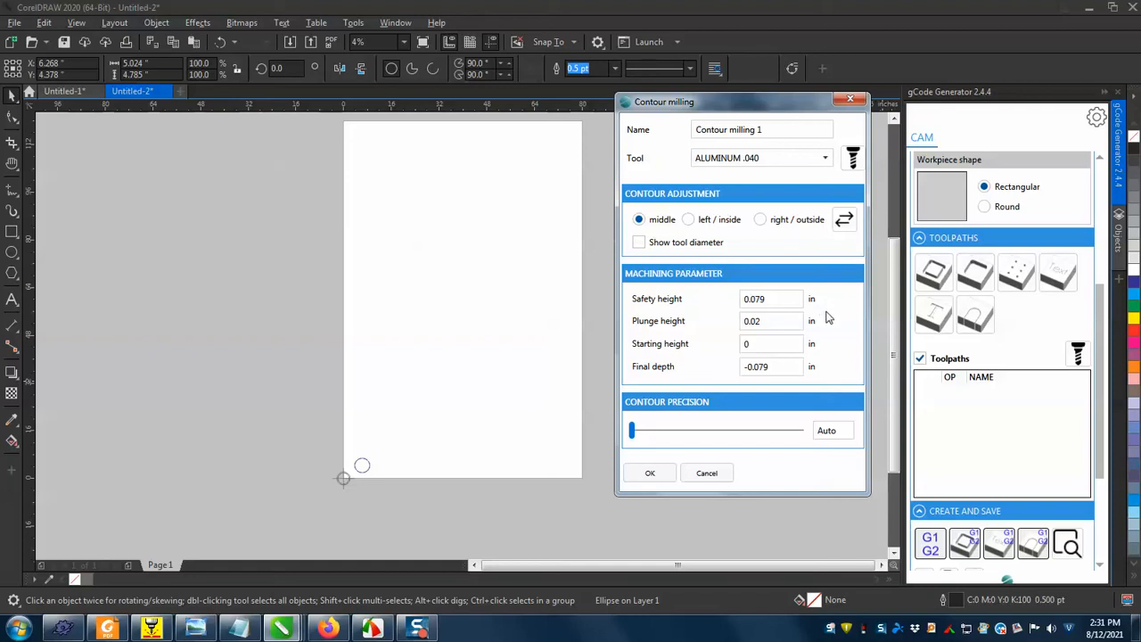
- Look over the router video in Firefox, the gCode Generator manual in Foxit Reader and the loaded job in PlanetCNC
click(328, 629)
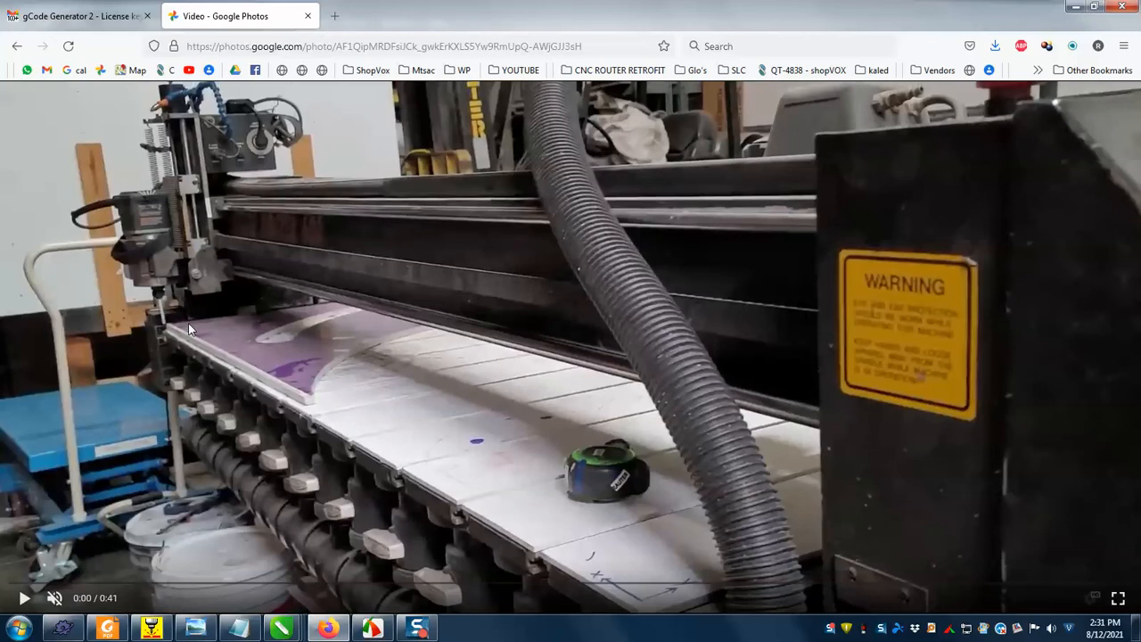
click(107, 628)
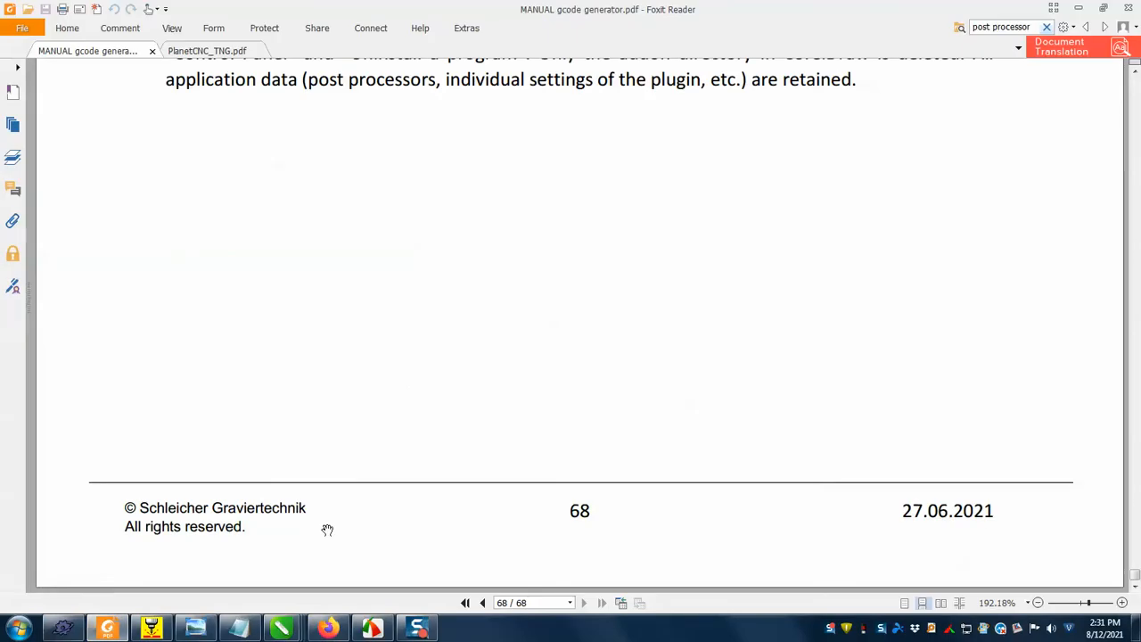
scroll(615, 281, up, 15)
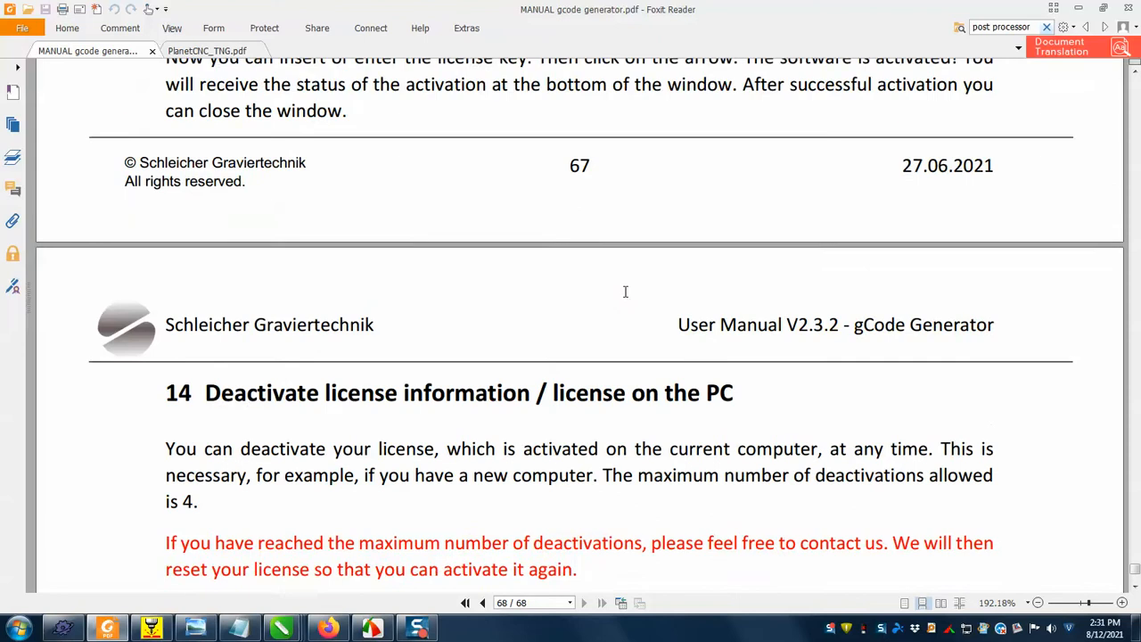
scroll(624, 292, up, 3)
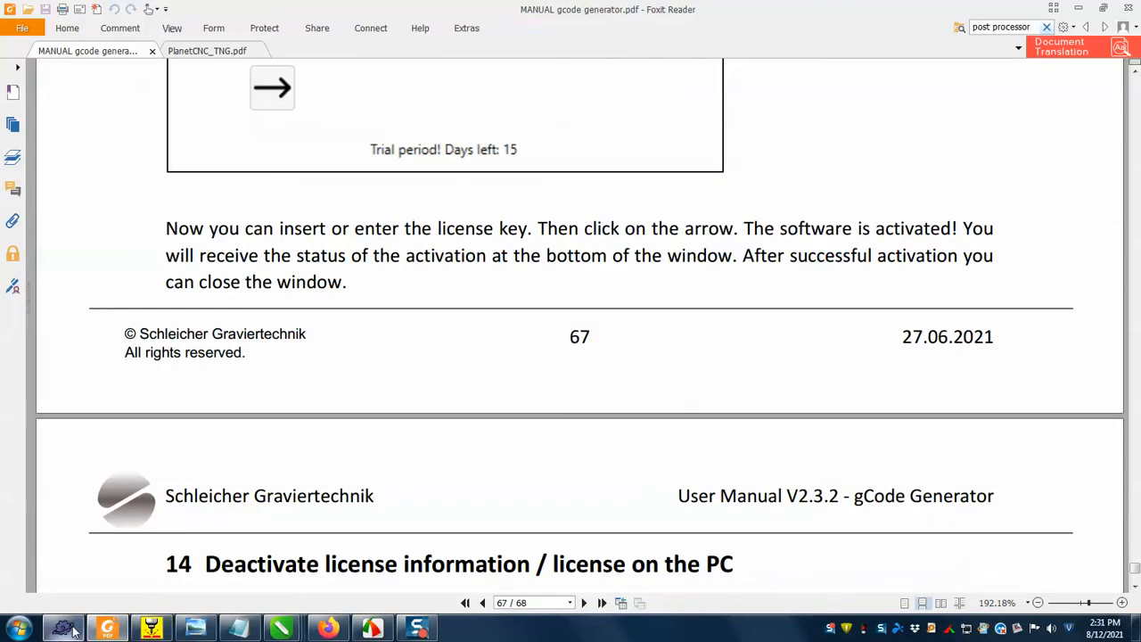
key(alt+Tab)
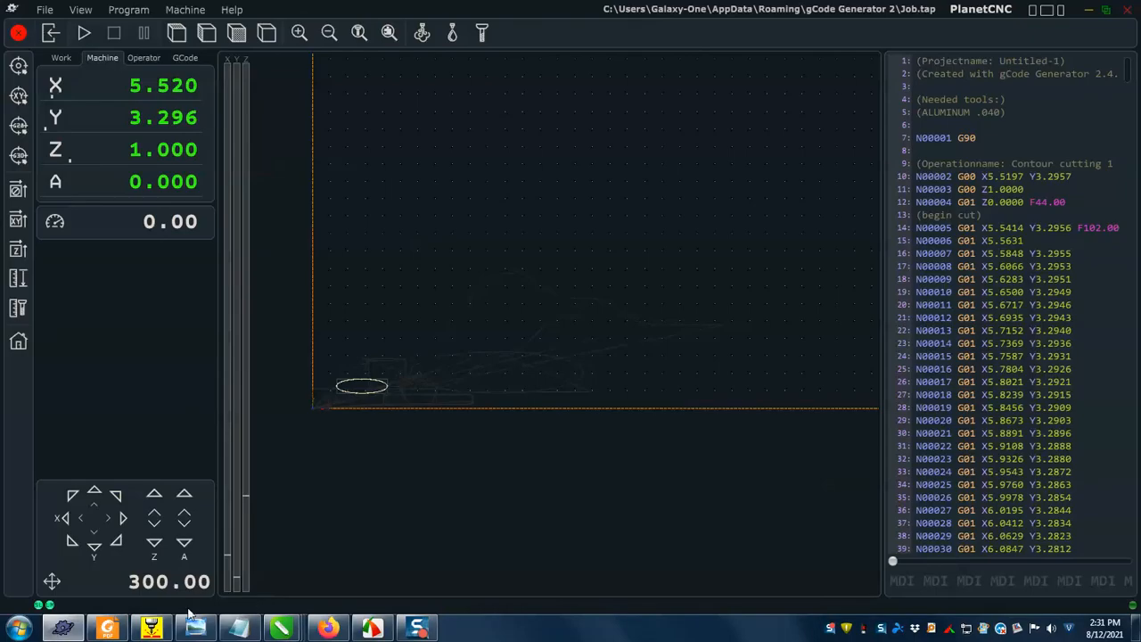
- Switch to Firefox to view the Gmail message about the final-depth problem, and return to CorelDRAW, closing the Contour milling dialog
click(330, 626)
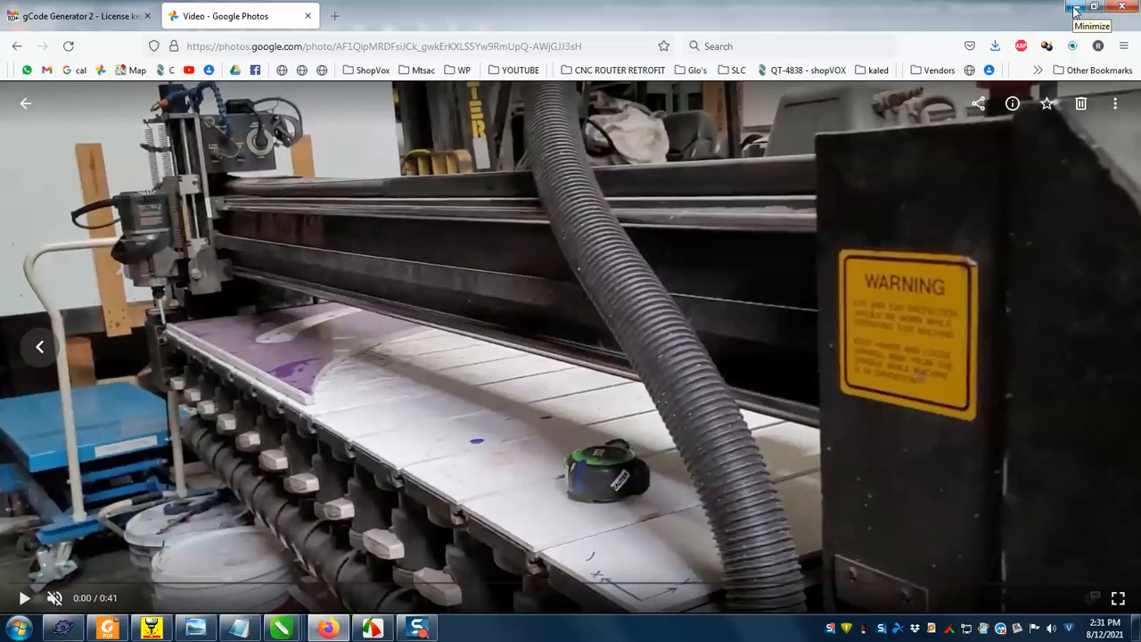
click(83, 18)
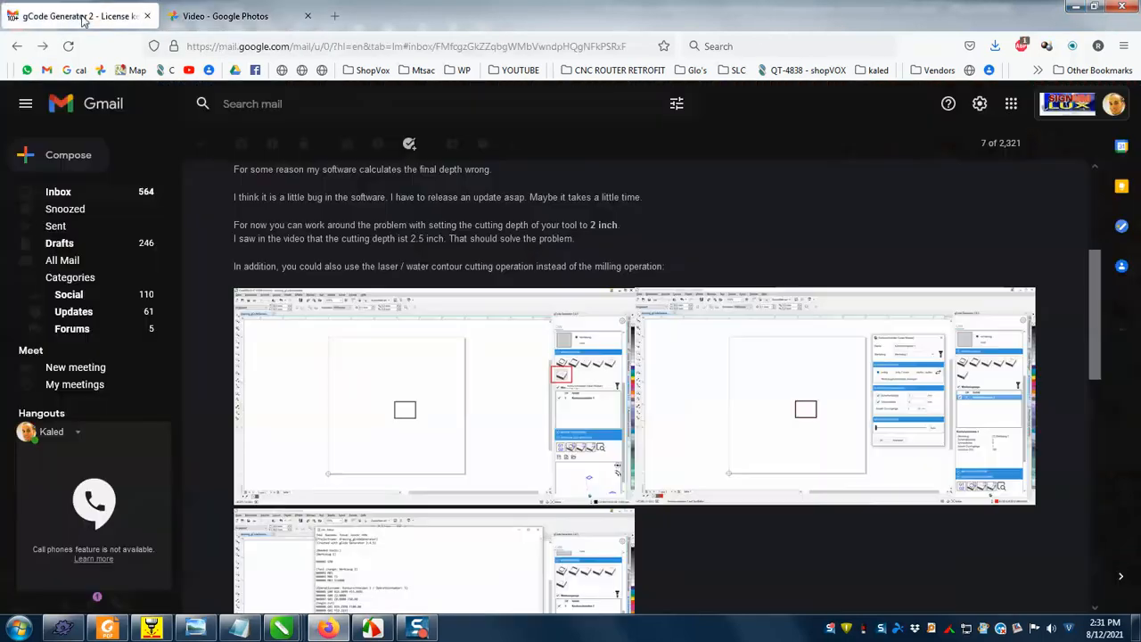
click(1074, 9)
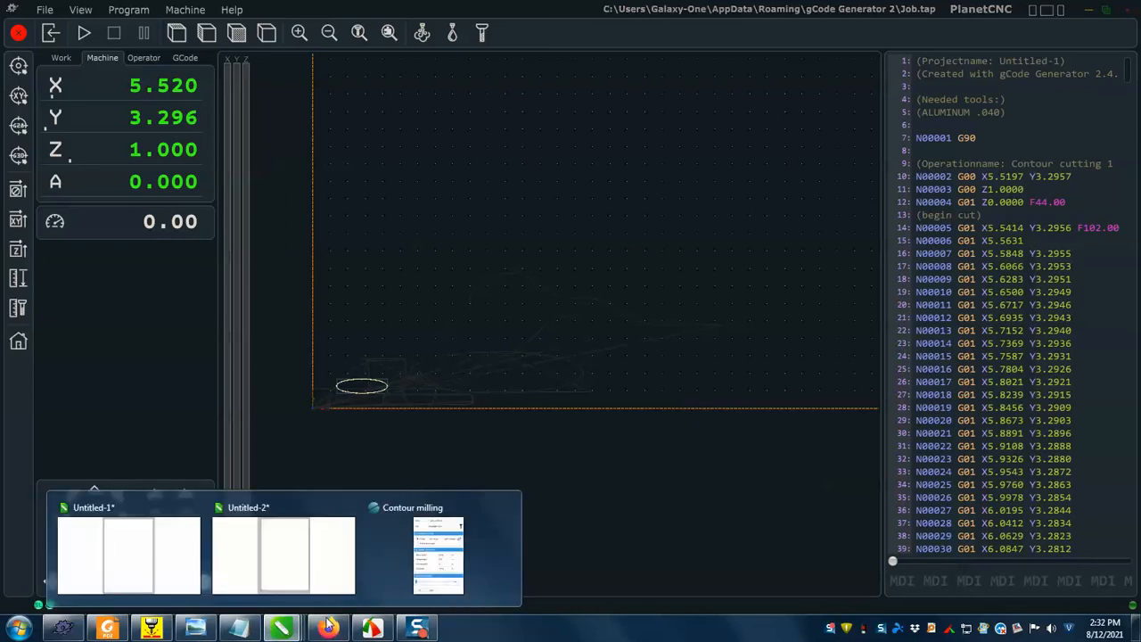
click(445, 541)
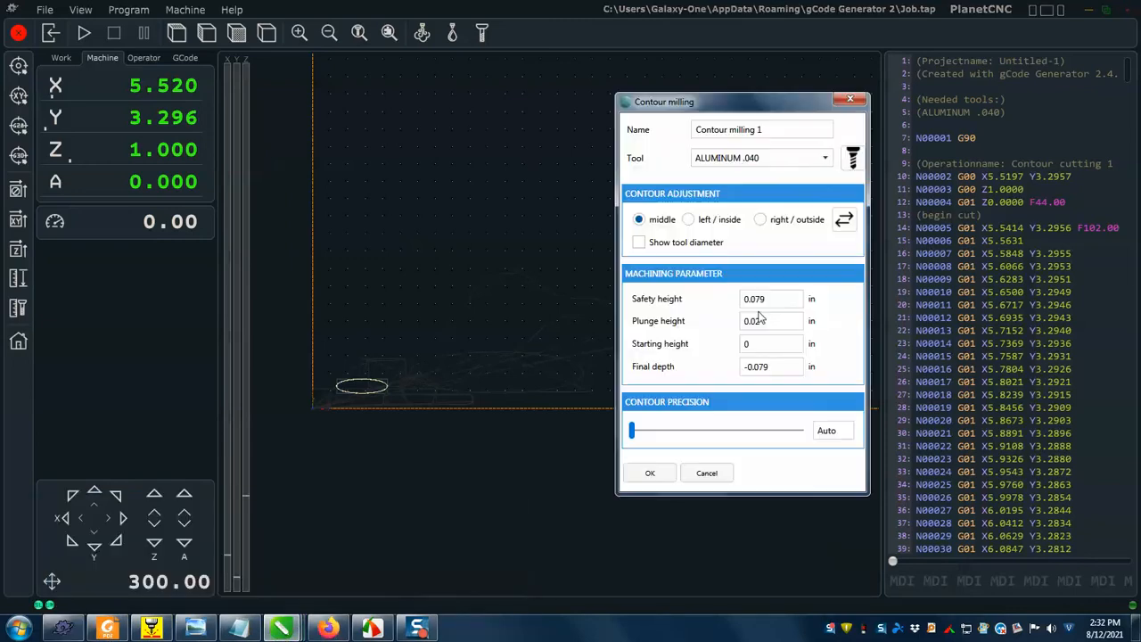
click(850, 100)
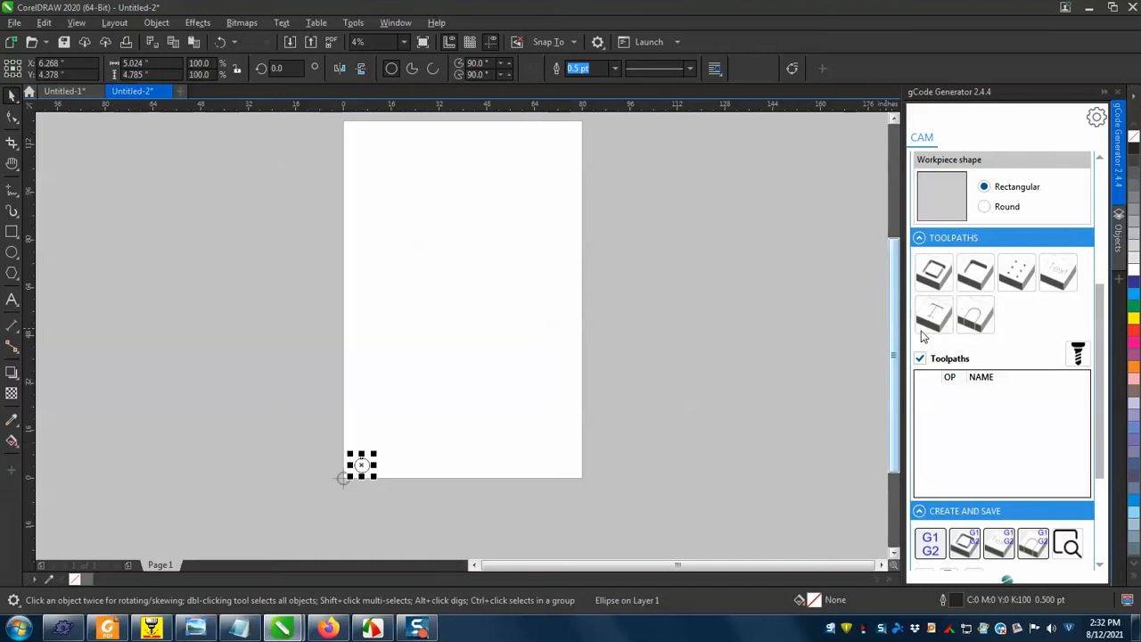
- Start a Contour cutting (Laser/Water) operation for the selected ellipse, keeping the ALUMINUM .040 tool
scroll(1021, 331, down, 1)
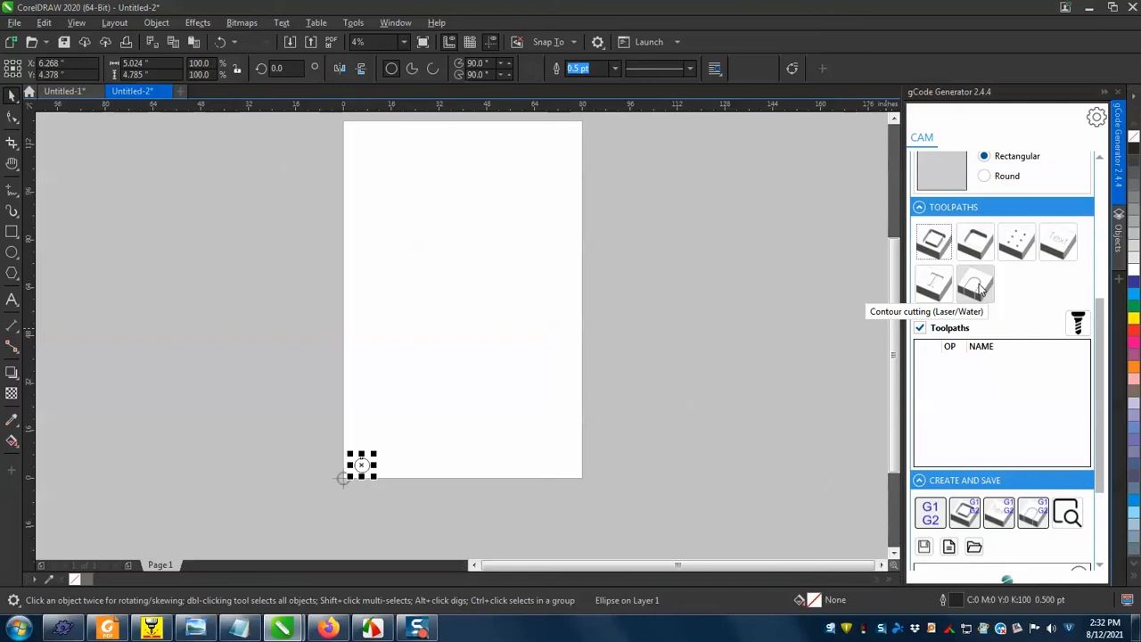
click(980, 287)
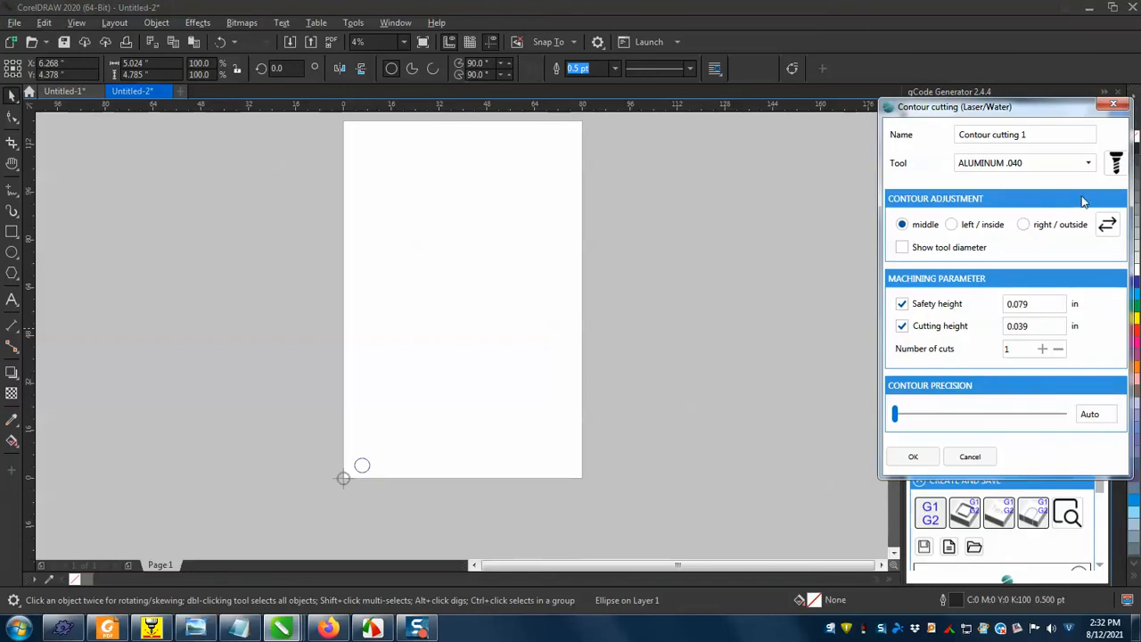
click(1089, 164)
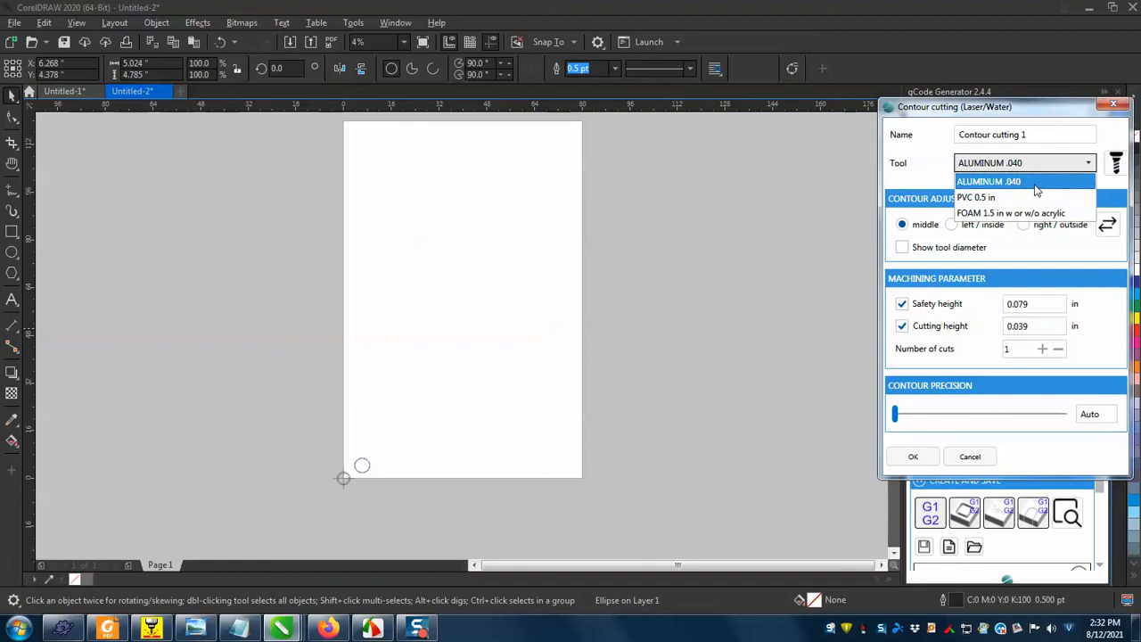
click(934, 176)
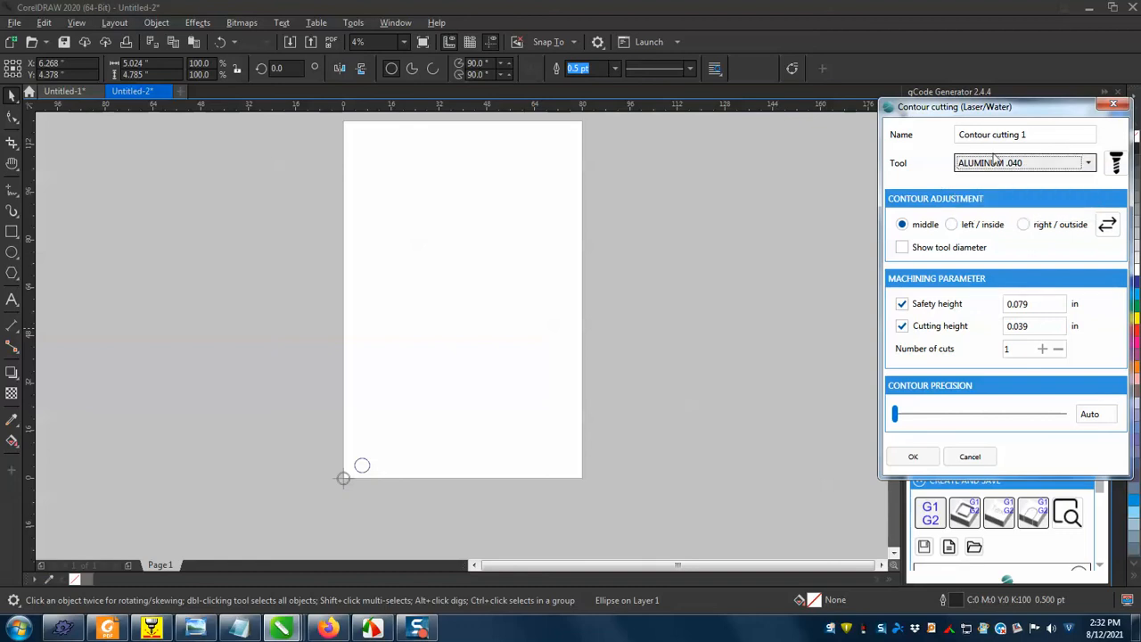
drag(993, 111, 726, 122)
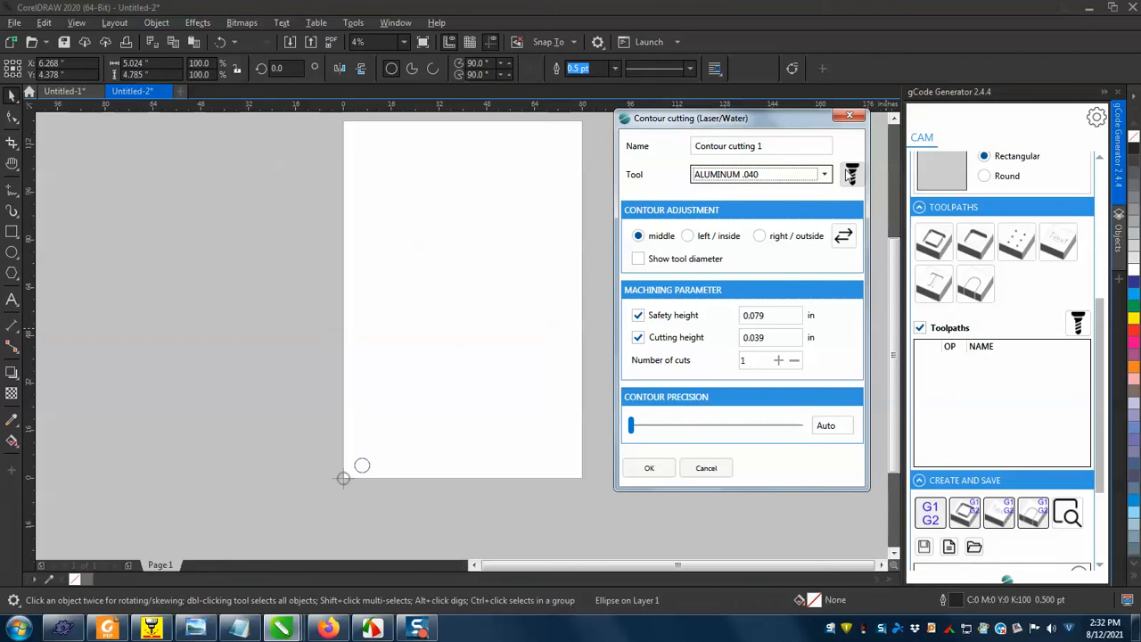
- Rename the contour cutting operation with the operator's first name followed by "cut 1"
click(767, 148)
drag(697, 148, 695, 148)
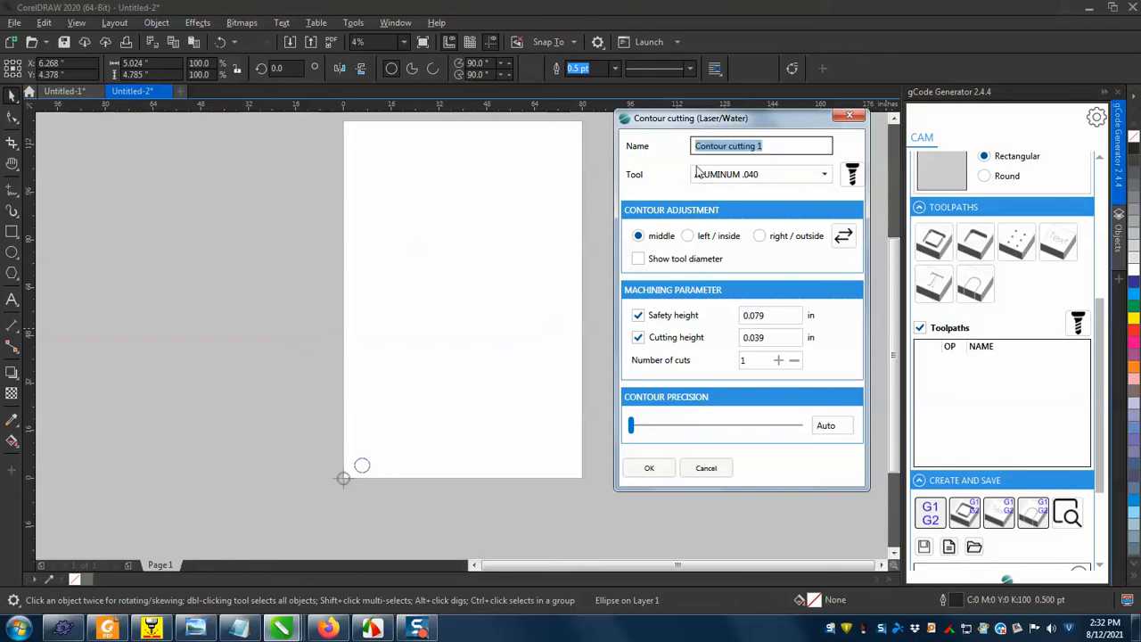
text(Kaled)
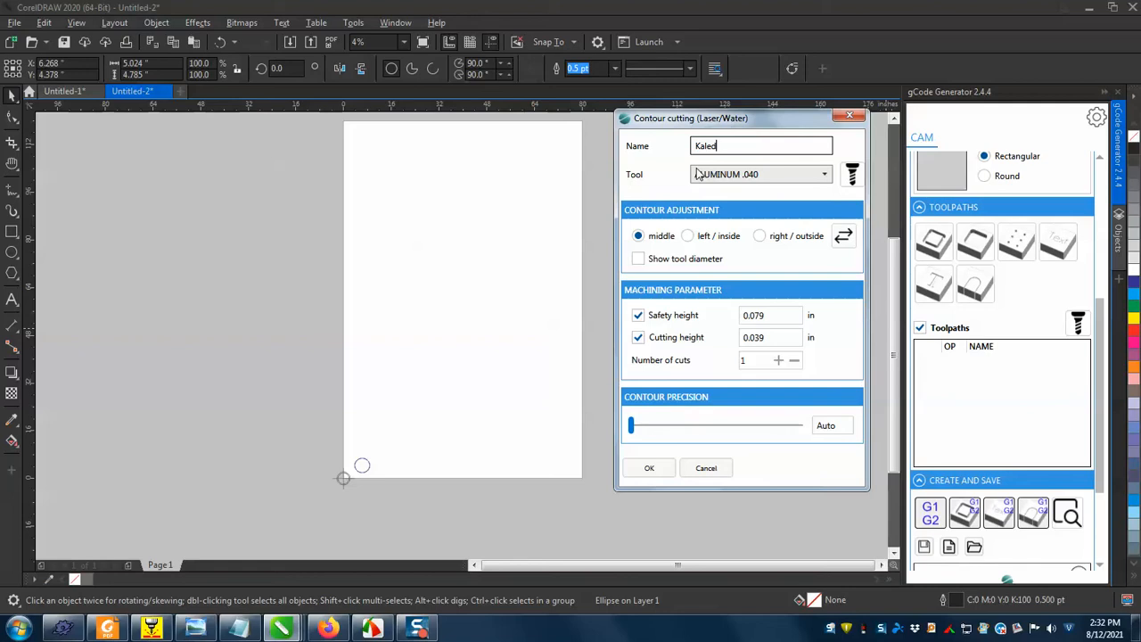
click(821, 174)
click(822, 173)
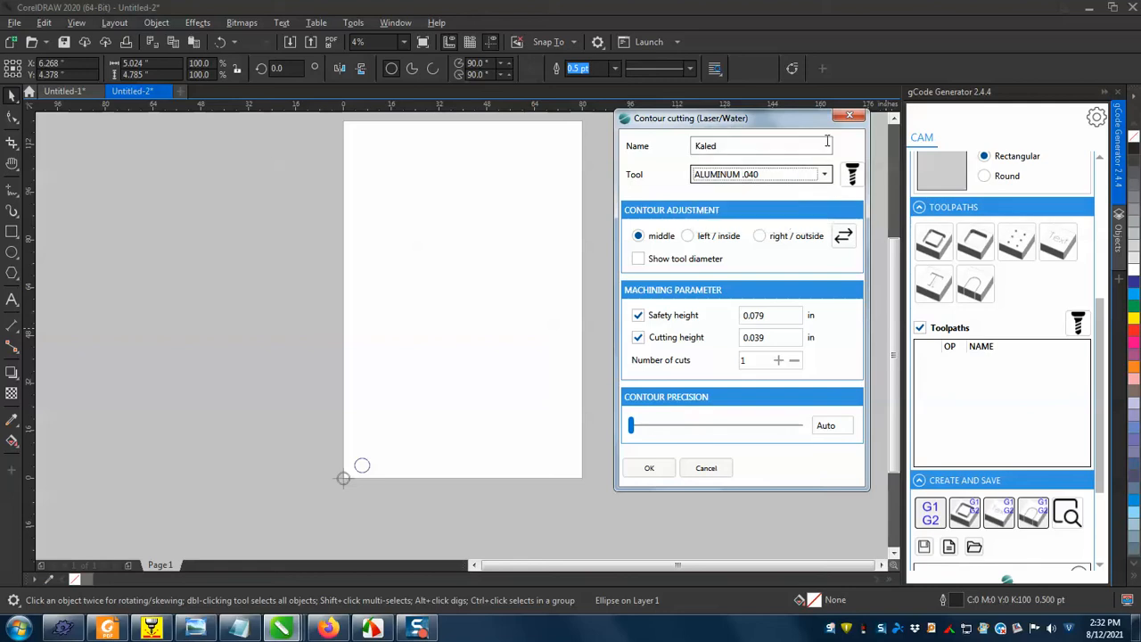
drag(748, 147, 604, 148)
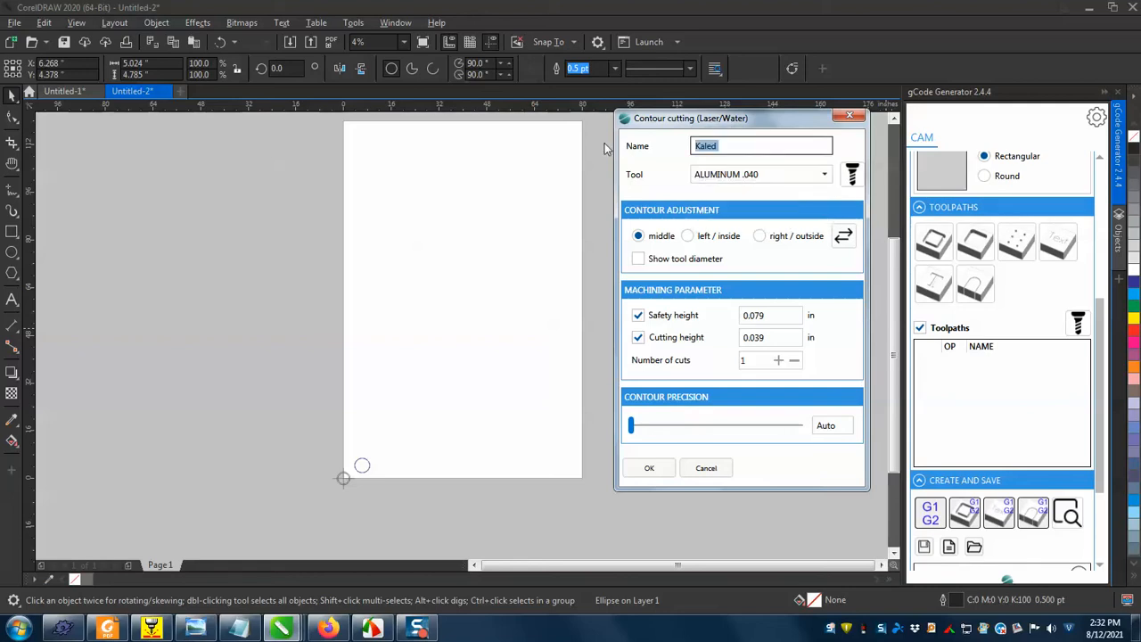
click(754, 146)
- Open the tool list from the contour cutting settings to examine the ALUMINUM .040 tool's parameters
click(821, 175)
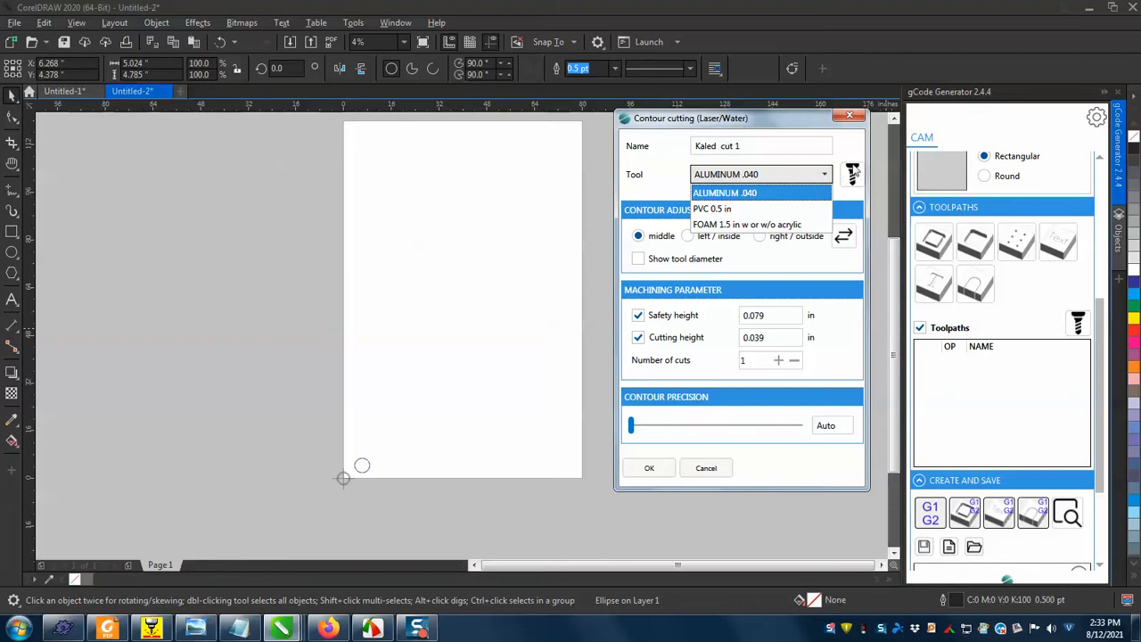
click(853, 174)
click(853, 176)
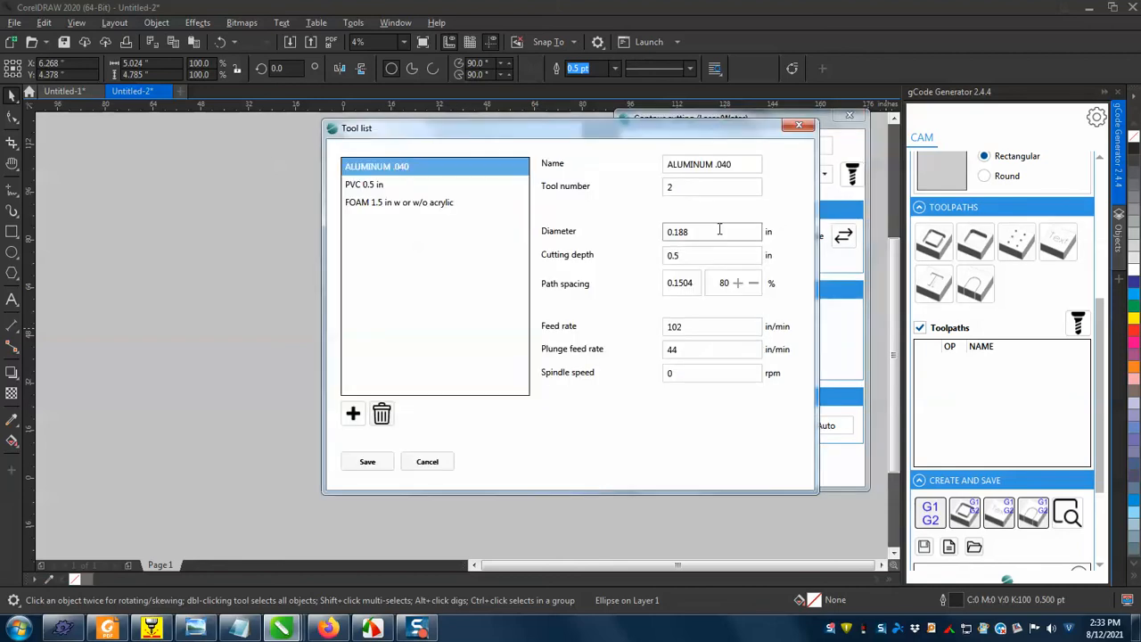
- Switch to ARTPath to examine the EcoPanel (thin aluminum .006) template's tool, feed and plunge settings, and return to the tool list
click(152, 628)
click(379, 175)
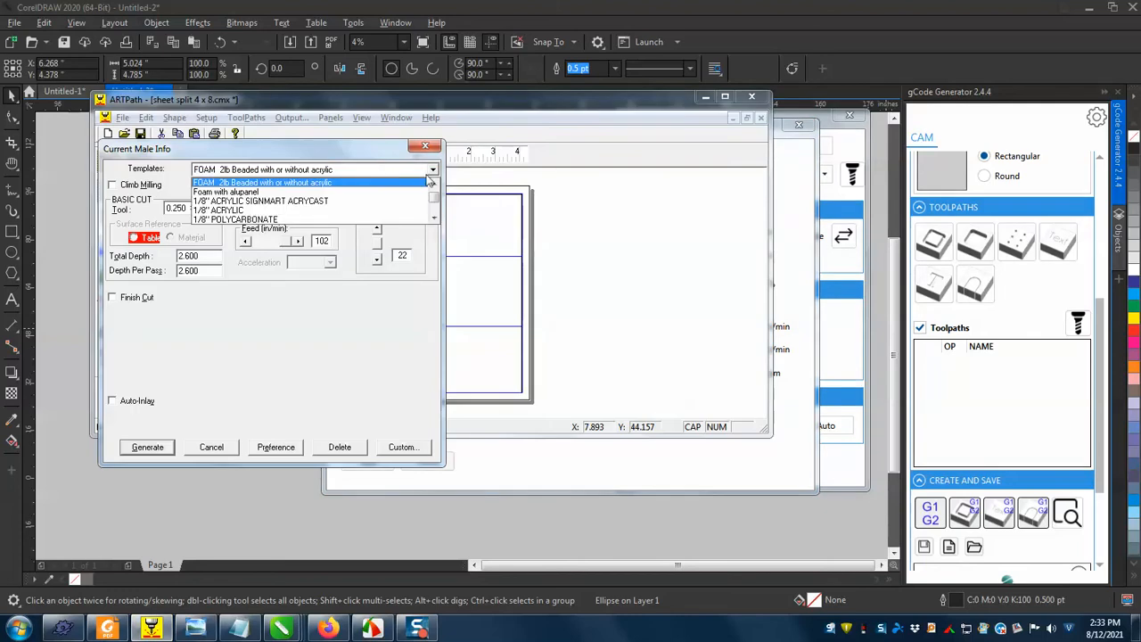
click(434, 220)
click(434, 220)
click(434, 220)
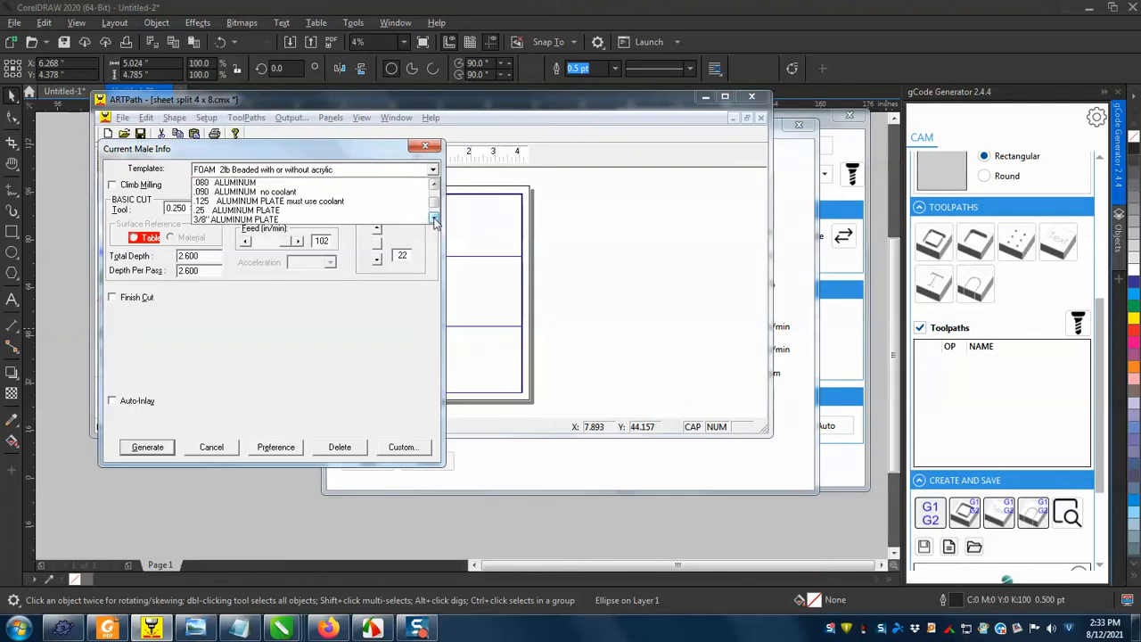
click(434, 220)
click(434, 220)
click(434, 220)
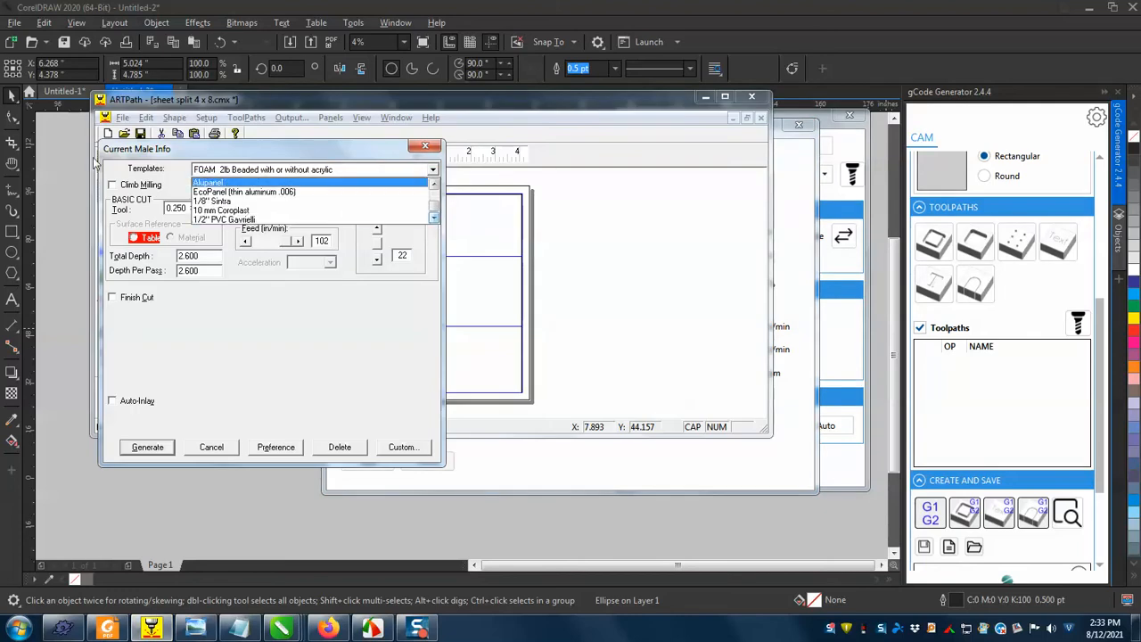
click(303, 192)
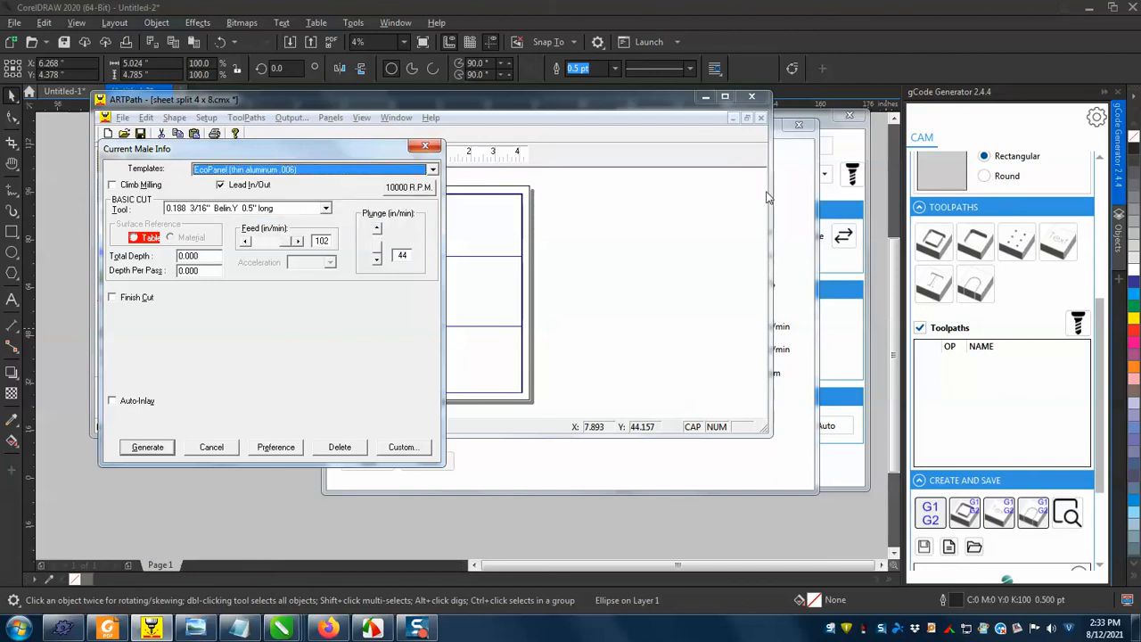
click(861, 85)
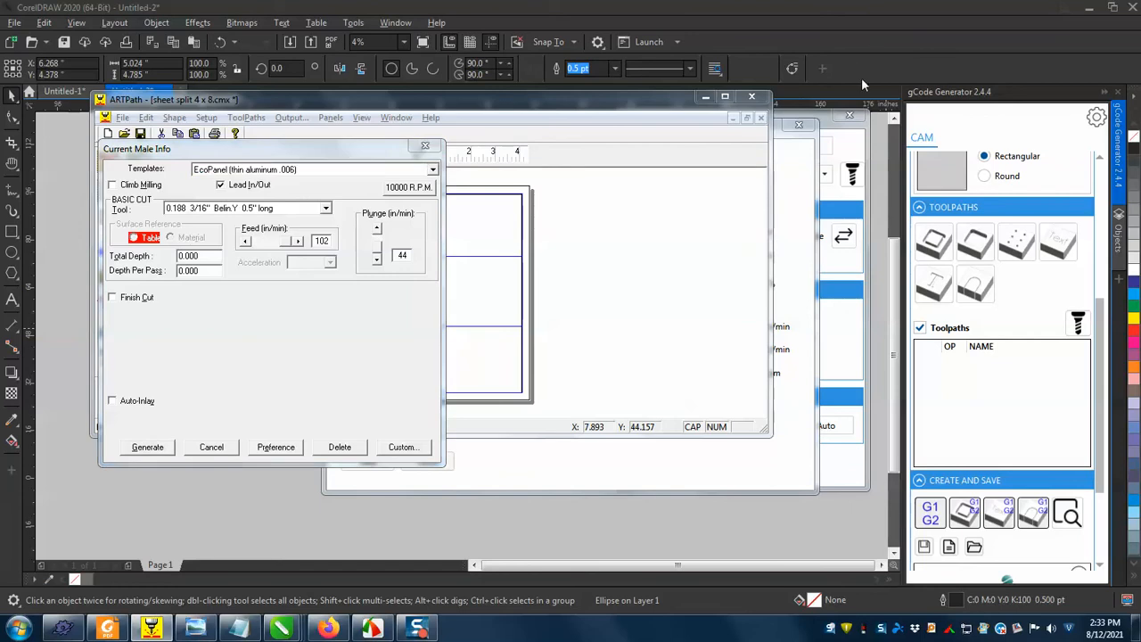
click(423, 144)
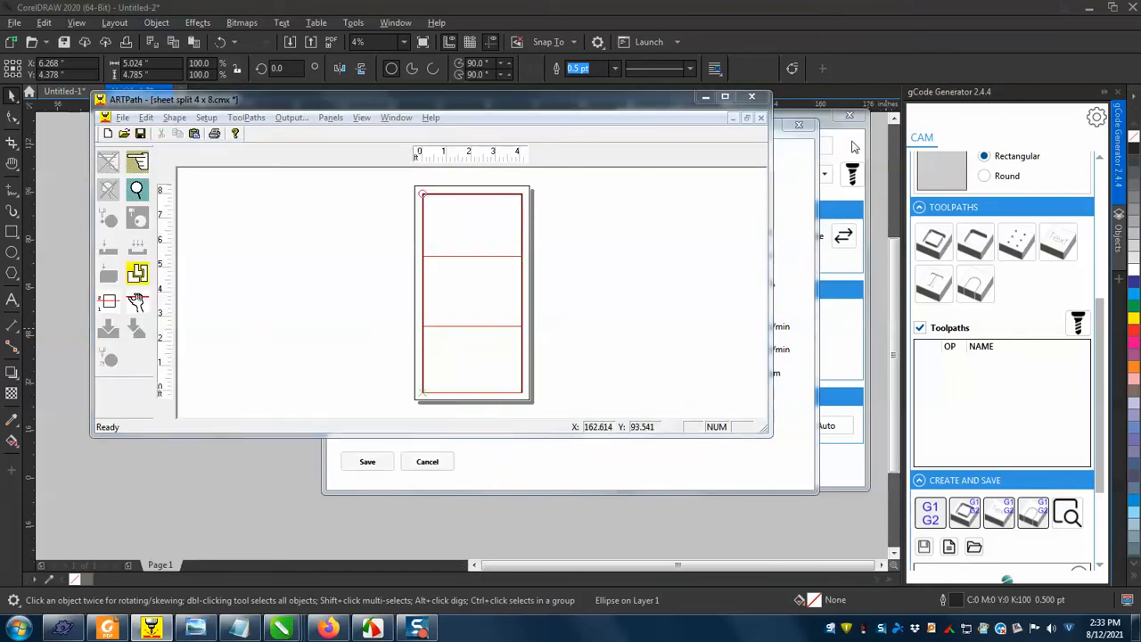
click(705, 96)
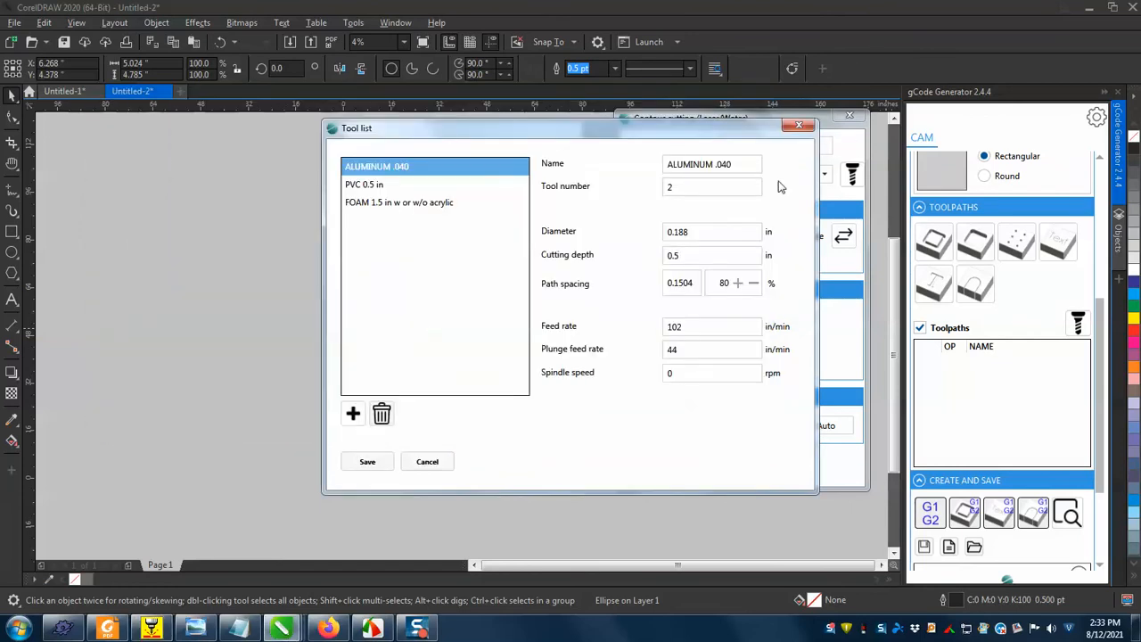
- Reopen the tool list and try prefixing the ALUMINUM .040 tool's name with "Tool"
click(799, 125)
click(846, 173)
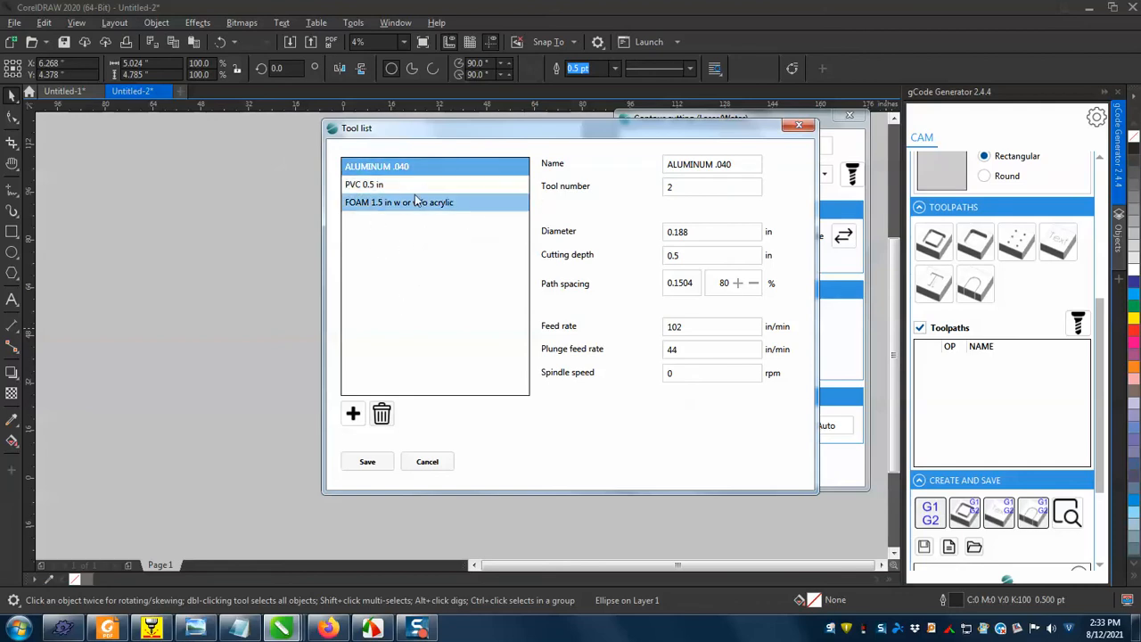
click(673, 164)
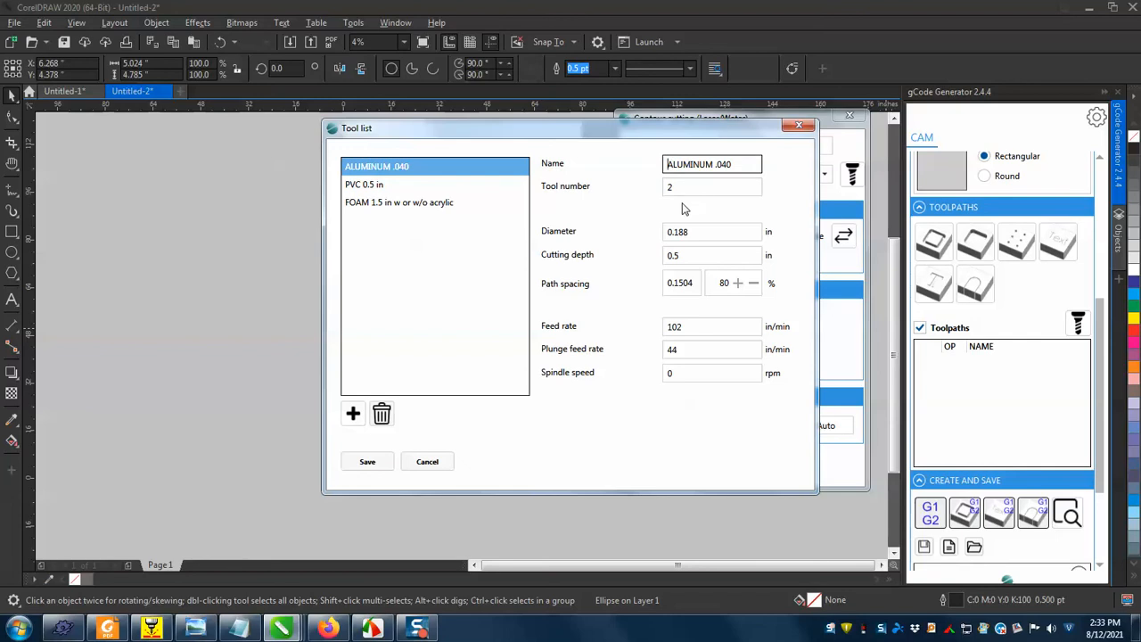
text(T)
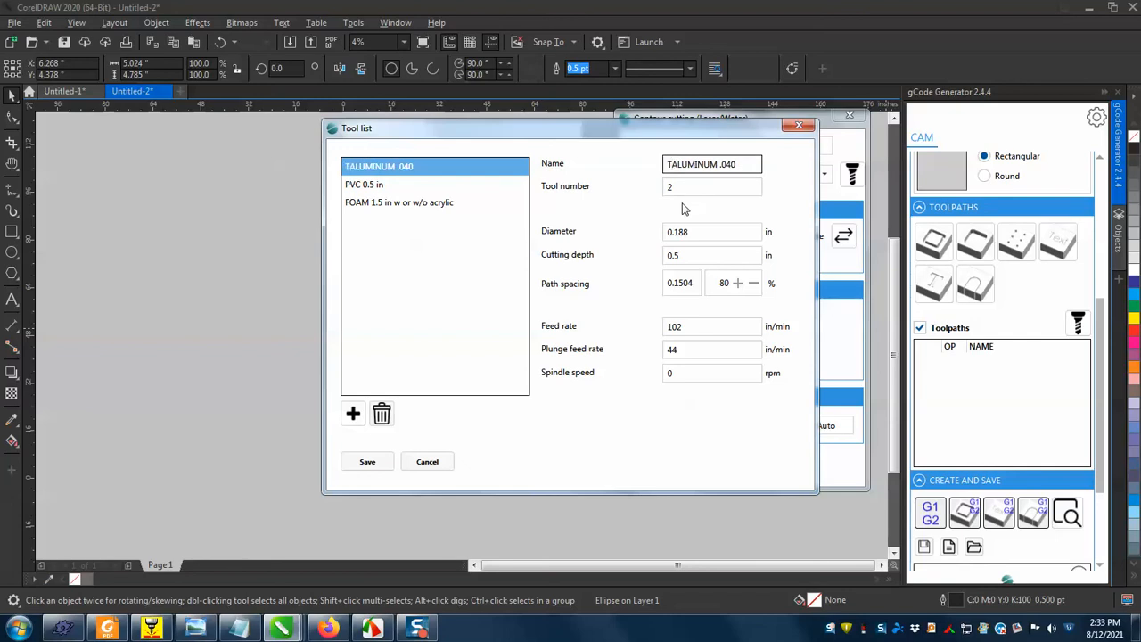
text(ool)
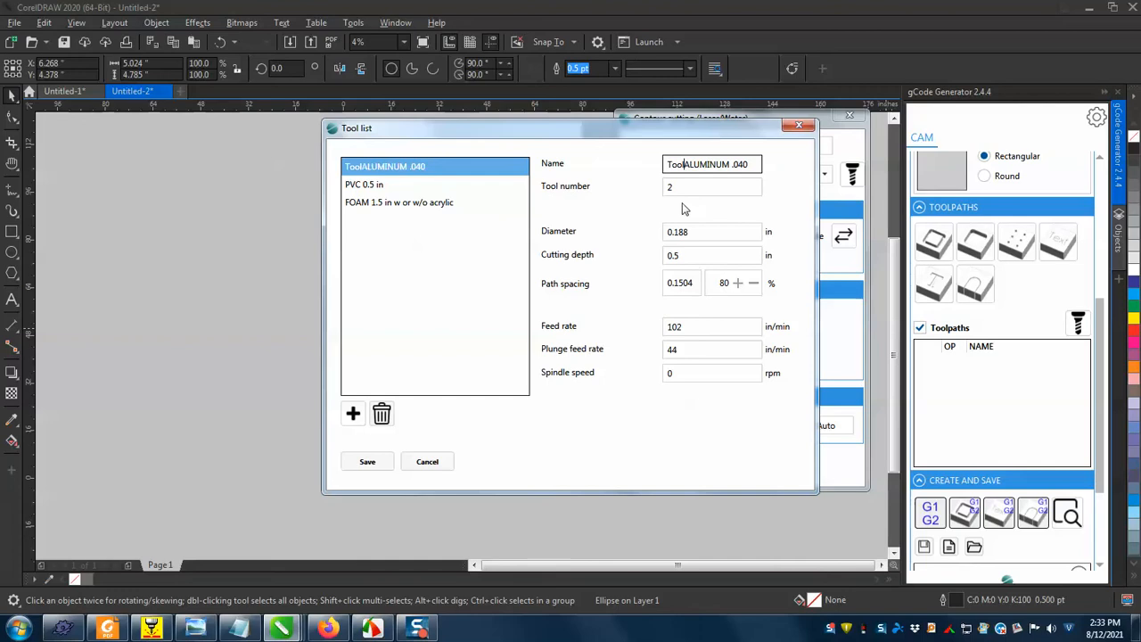
key(BackSpace)
key(BackSpace)
key(BackSpace)
key(BackSpace)
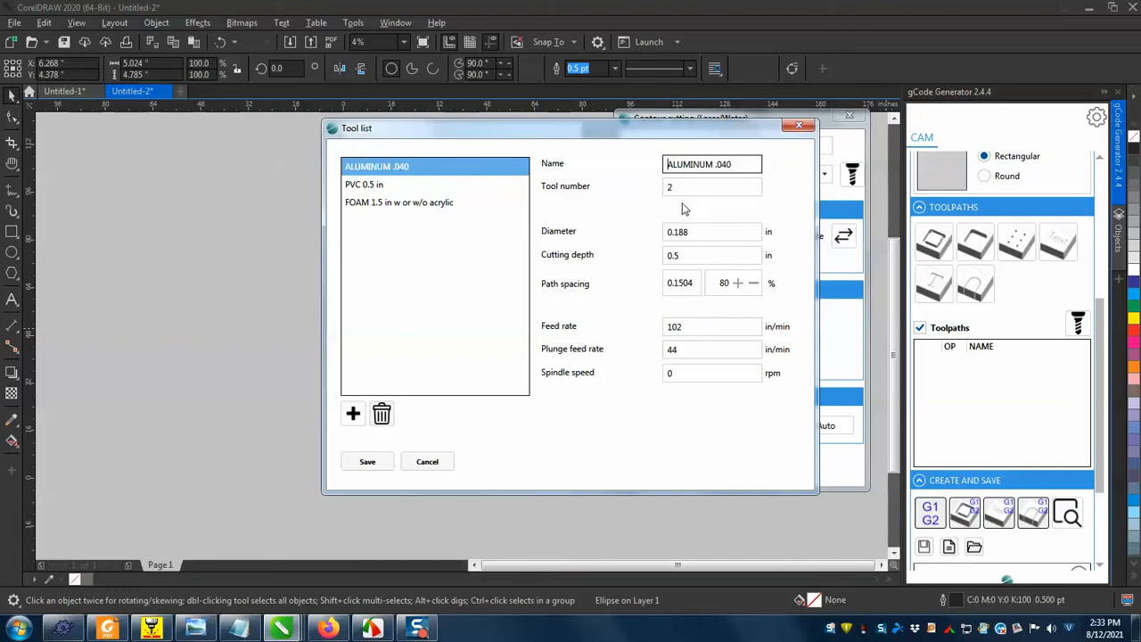
- Examine the ALUMINUM .040 tool's number, name, path spacing and feed rate fields
double_click(683, 185)
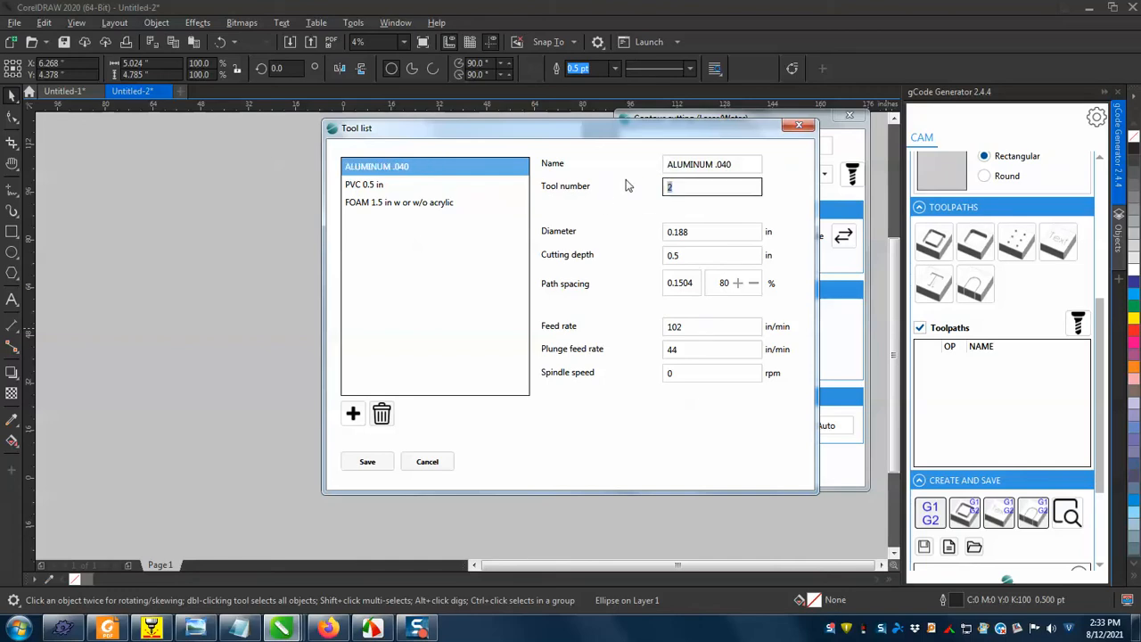
click(712, 184)
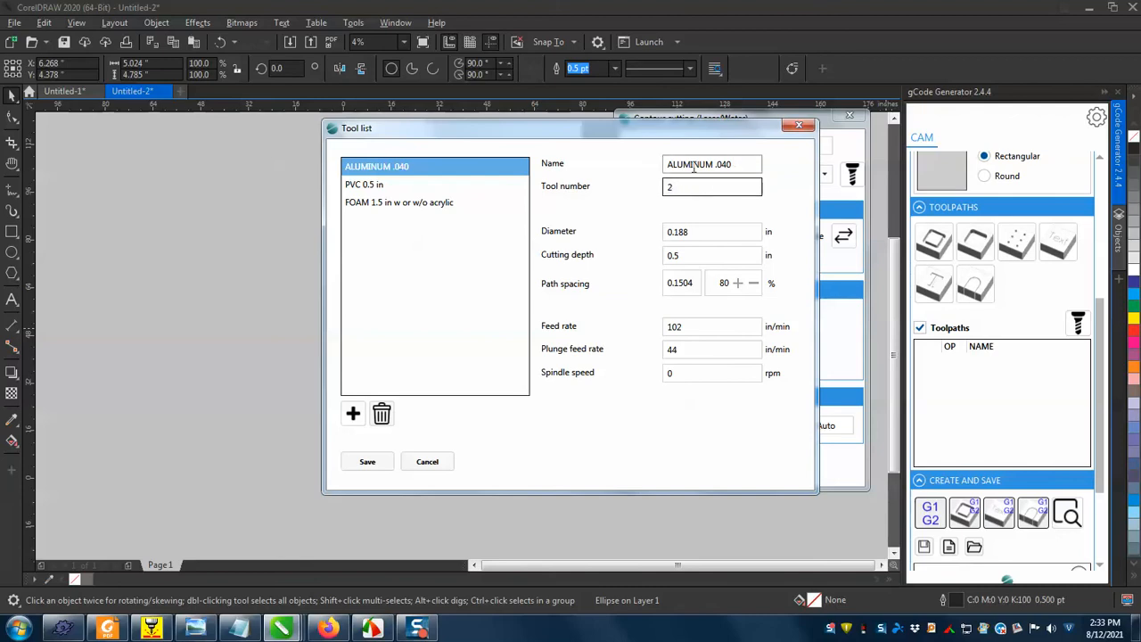
drag(672, 164, 740, 163)
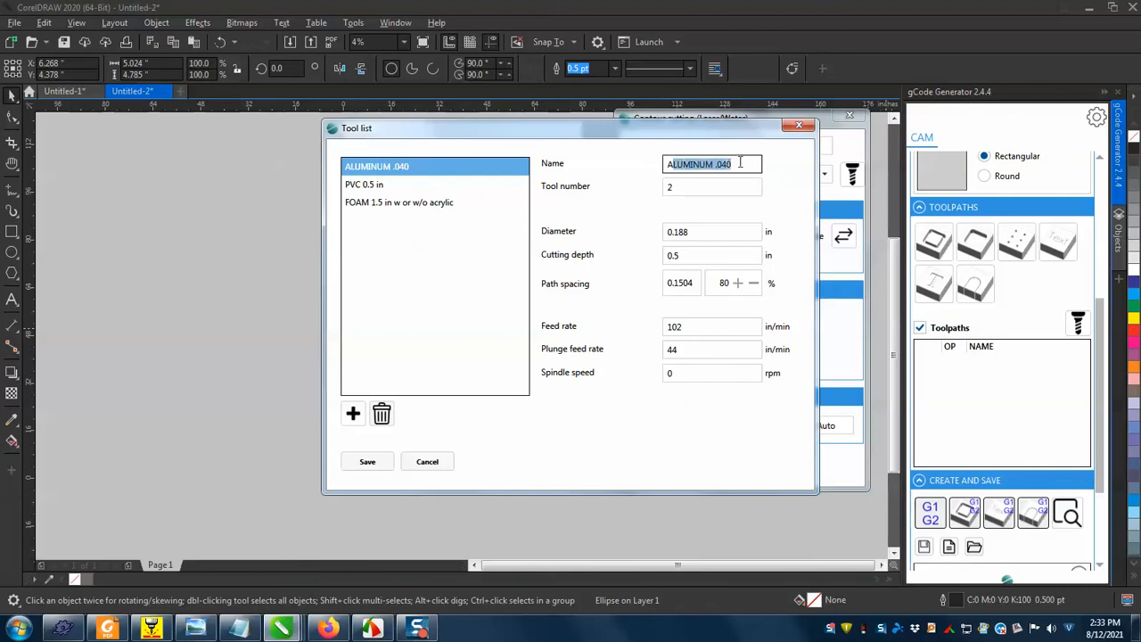
click(742, 164)
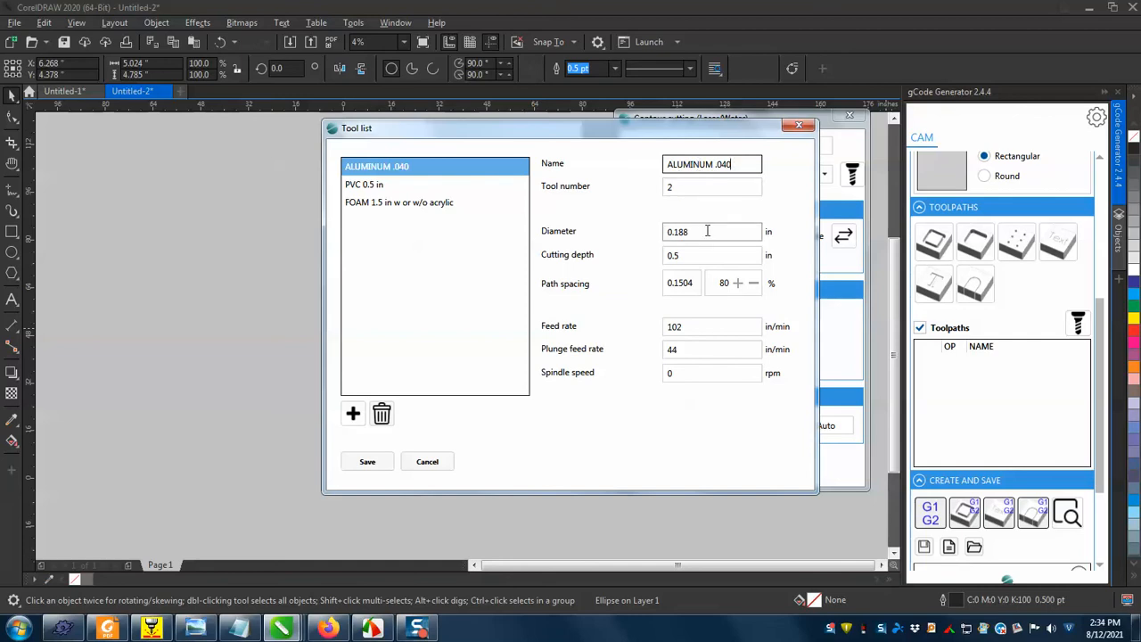
key(Tab)
key(Tab)
key(Tab)
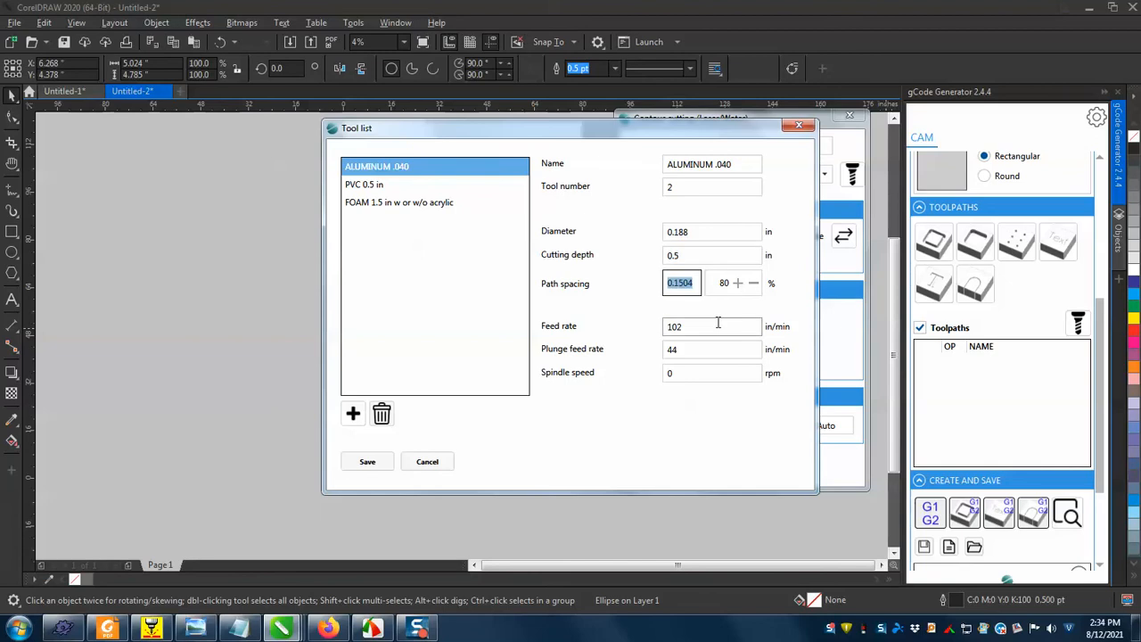
click(706, 326)
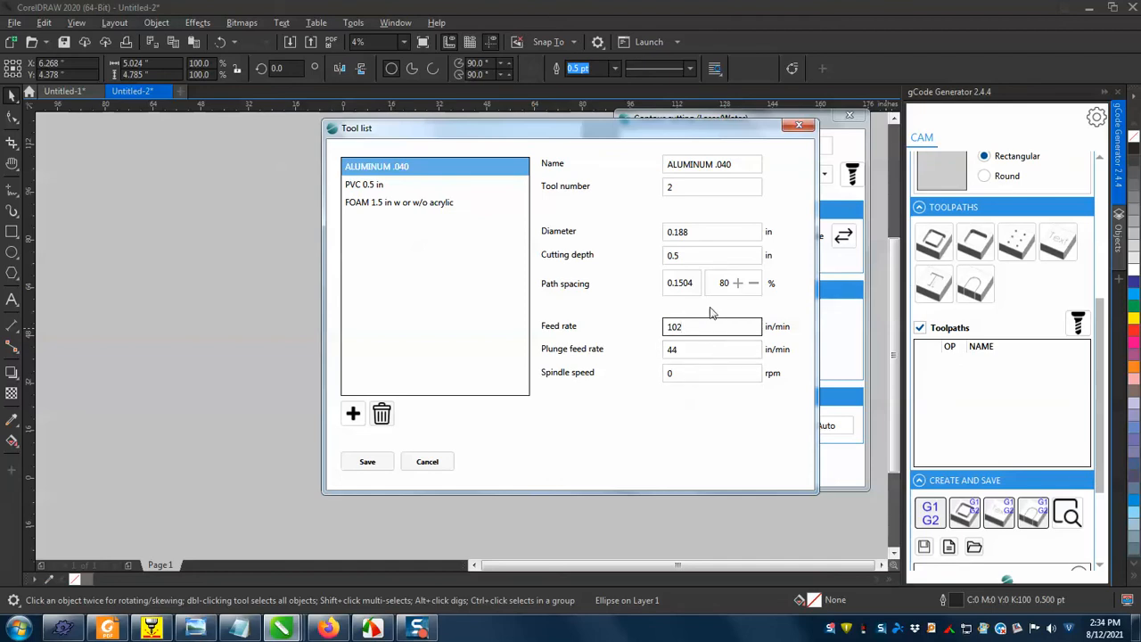
- Review the ALUMINUM .040 tool's diameter, cutting depth, feed, plunge and spindle values, and close the tool list without saving
drag(694, 232, 637, 243)
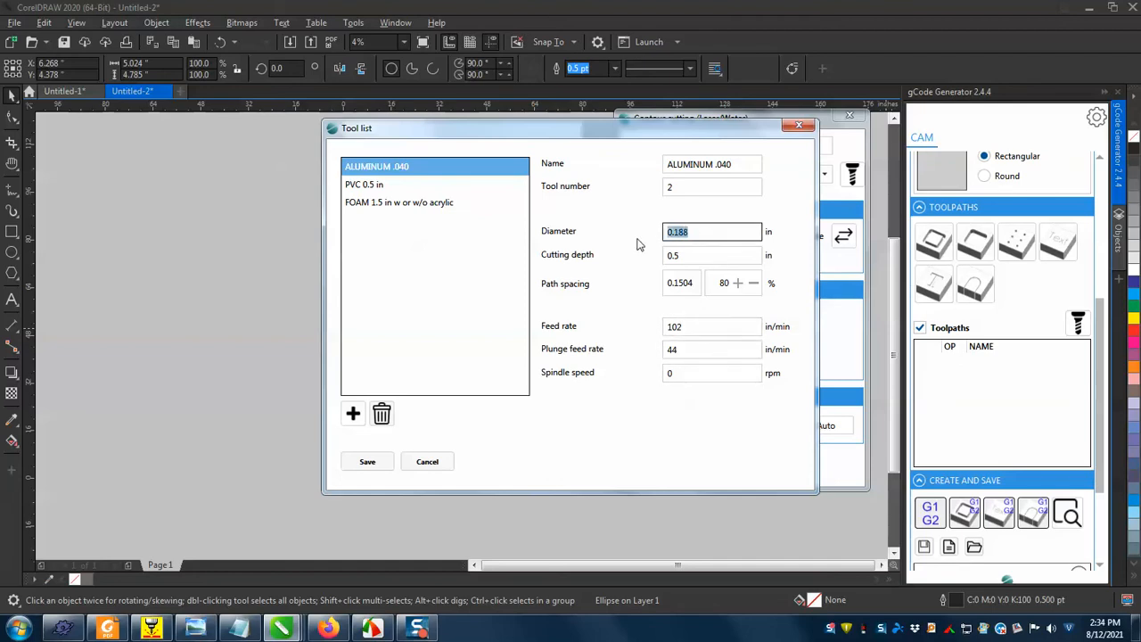
drag(704, 255, 643, 265)
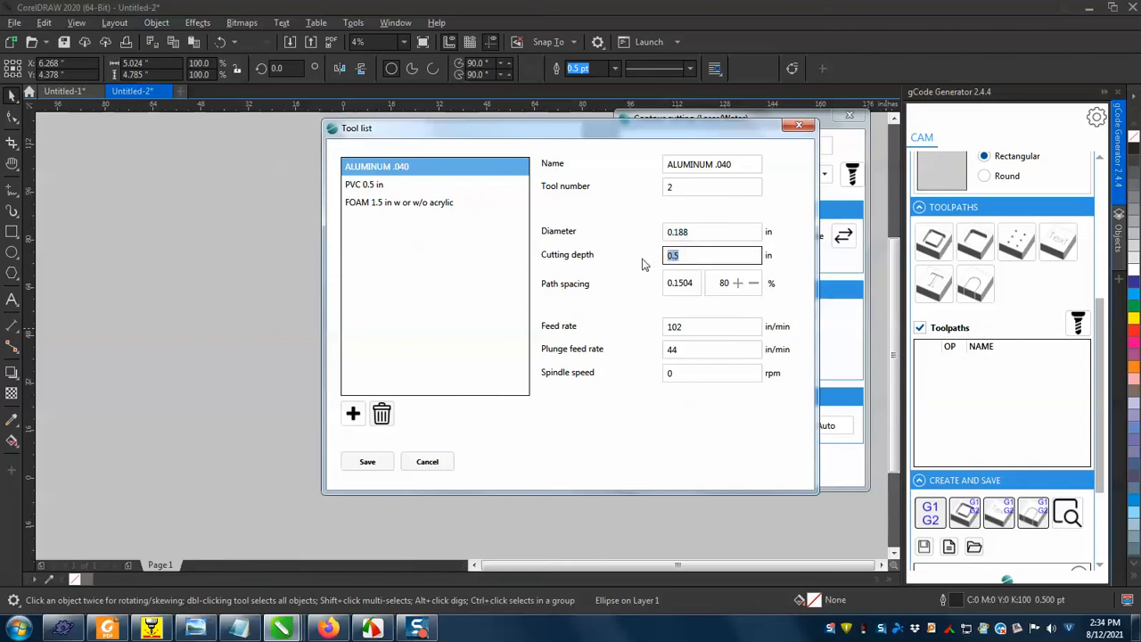
click(691, 255)
double_click(695, 327)
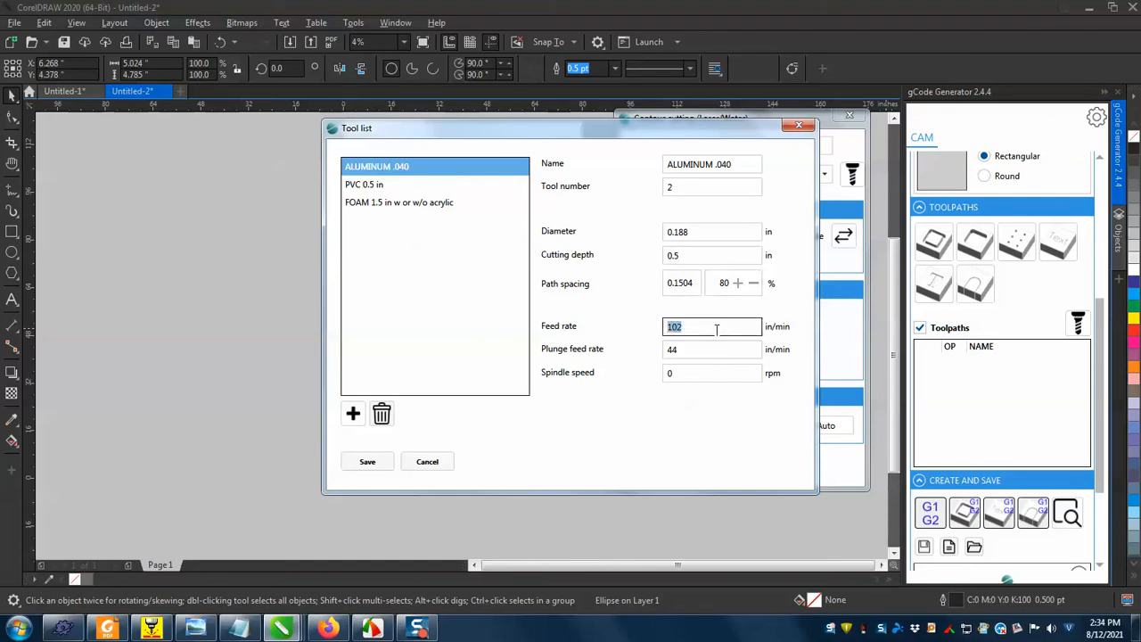
double_click(679, 348)
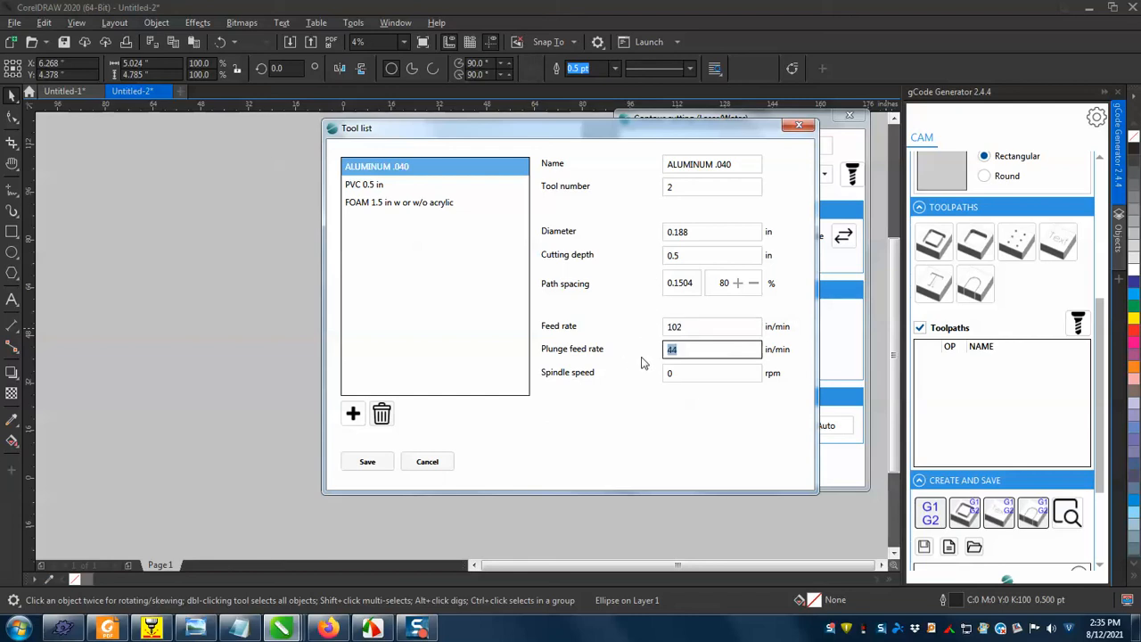
click(680, 373)
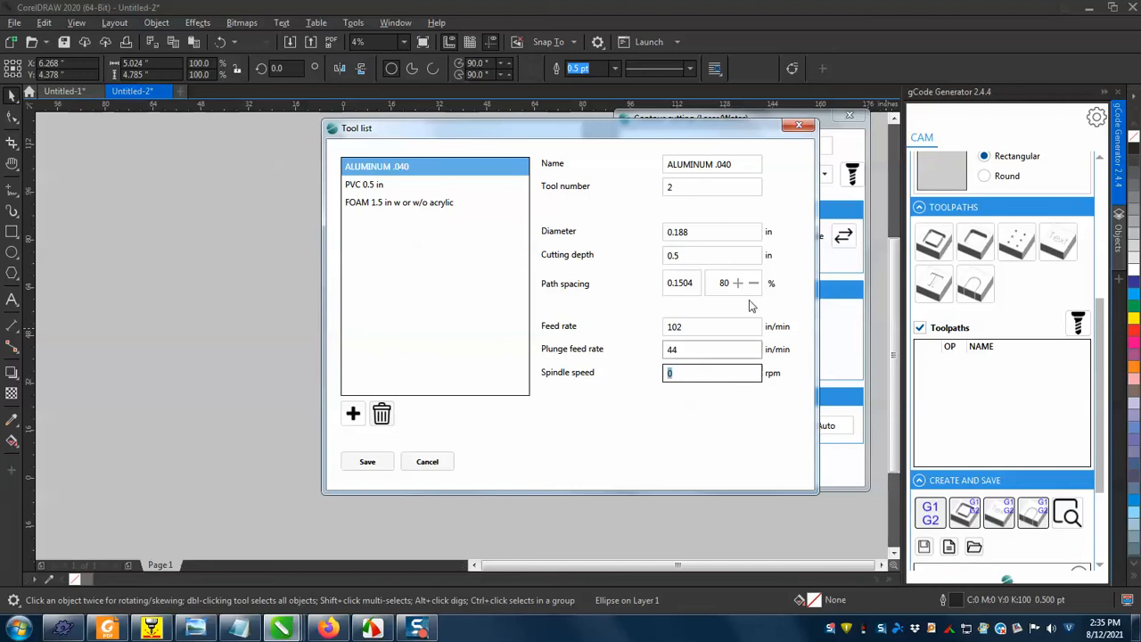
click(798, 126)
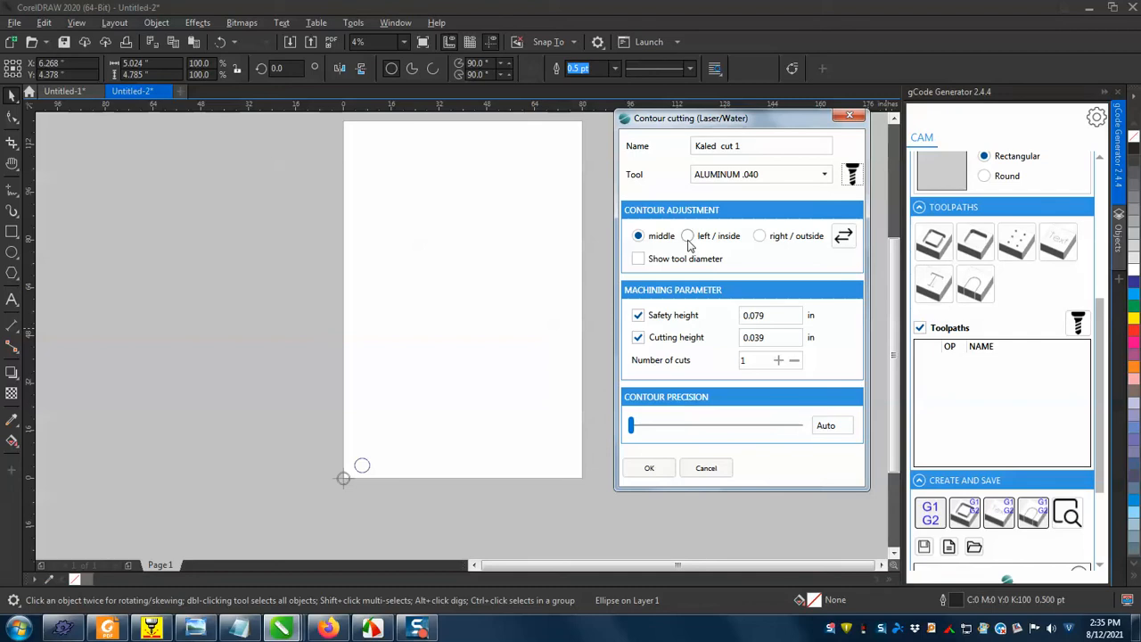
- Keep the contour adjustment at middle after trying outside and inside, enable Show tool diameter, and create the contour cutting toolpath
click(759, 238)
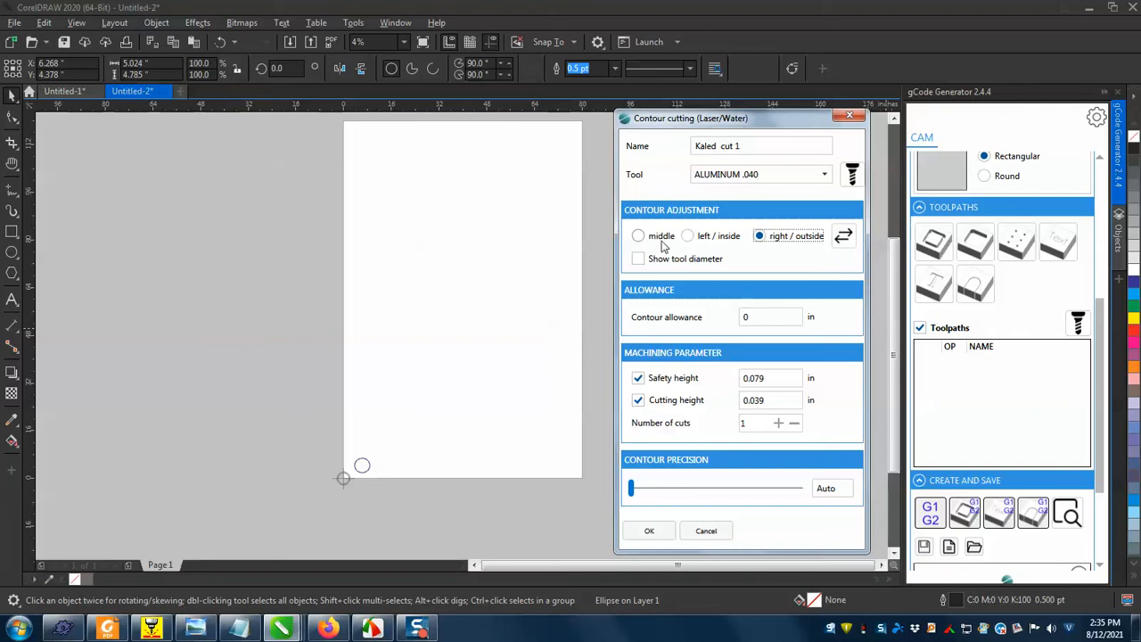
click(688, 238)
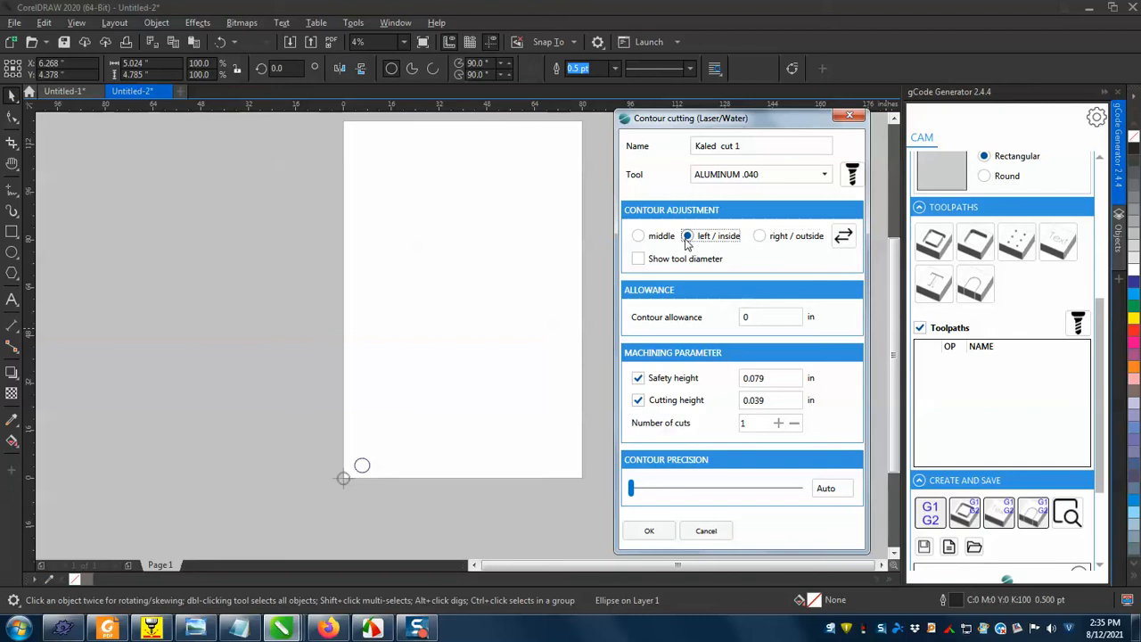
click(638, 237)
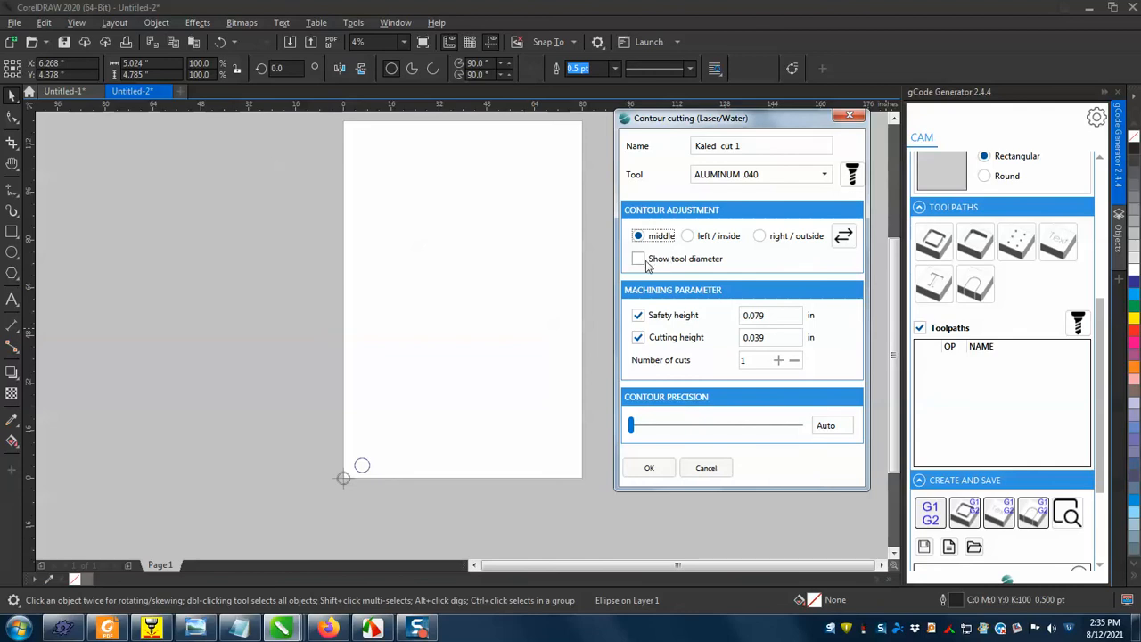
click(637, 260)
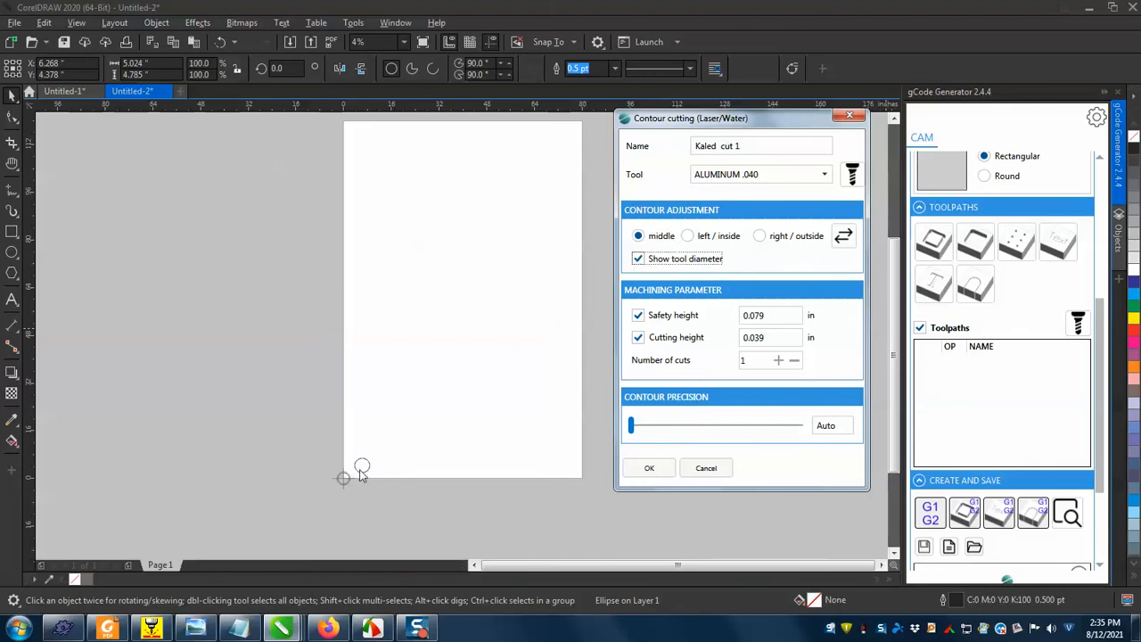
click(649, 468)
- Examine the new toolpath around the ellipse up close and highlight it by selecting its operation
scroll(397, 445, up, 4)
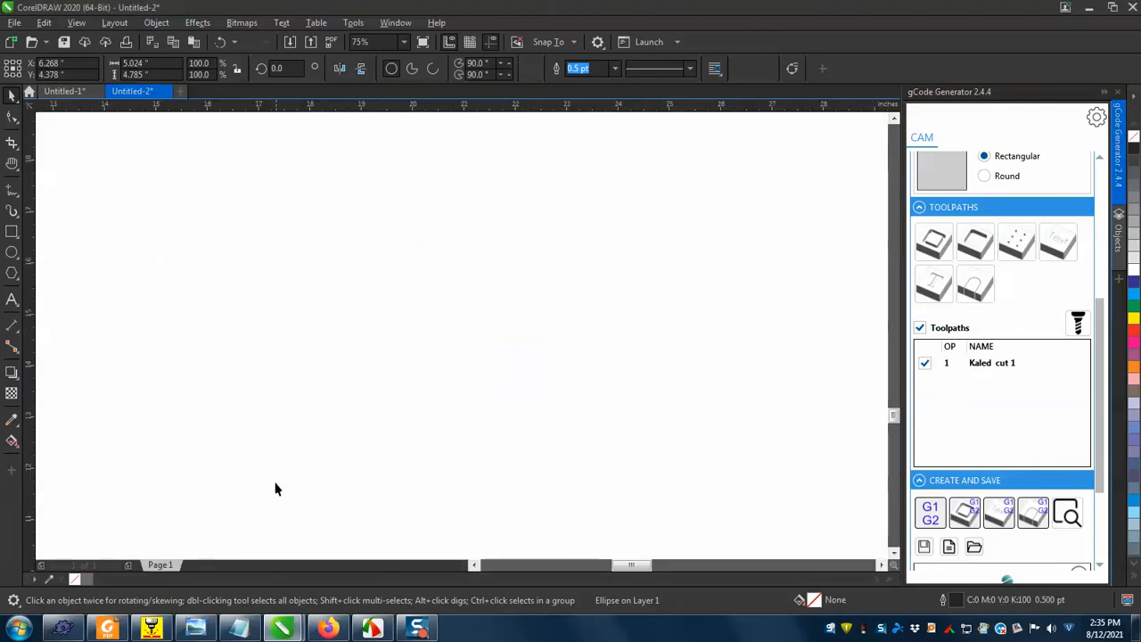
drag(293, 490, 626, 237)
key(h)
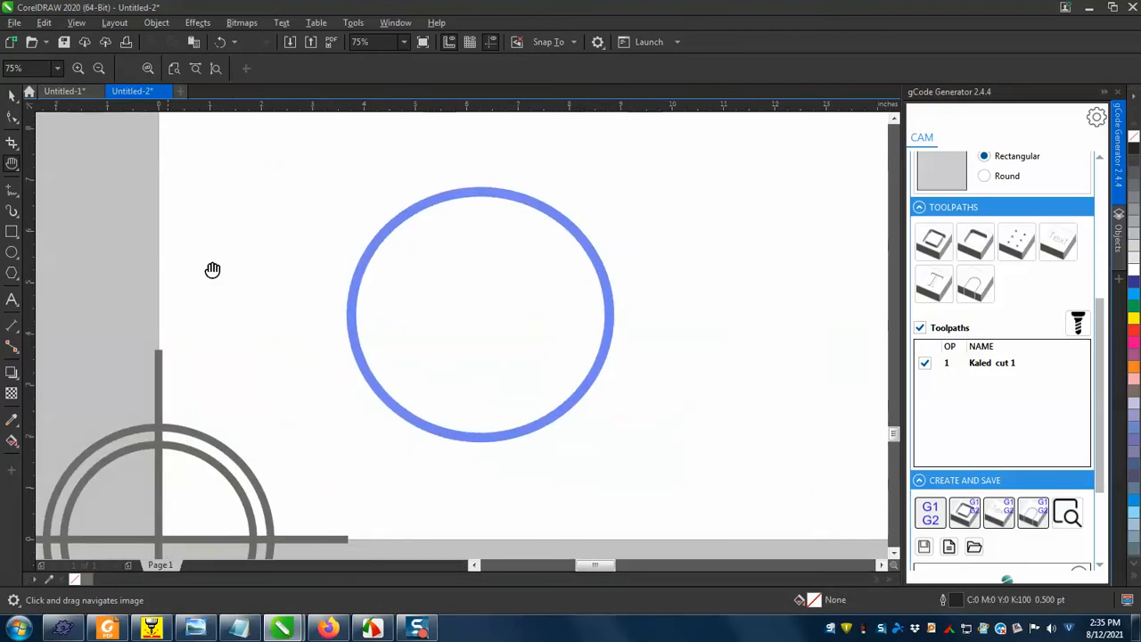
drag(271, 198, 212, 244)
click(11, 98)
drag(298, 217, 337, 243)
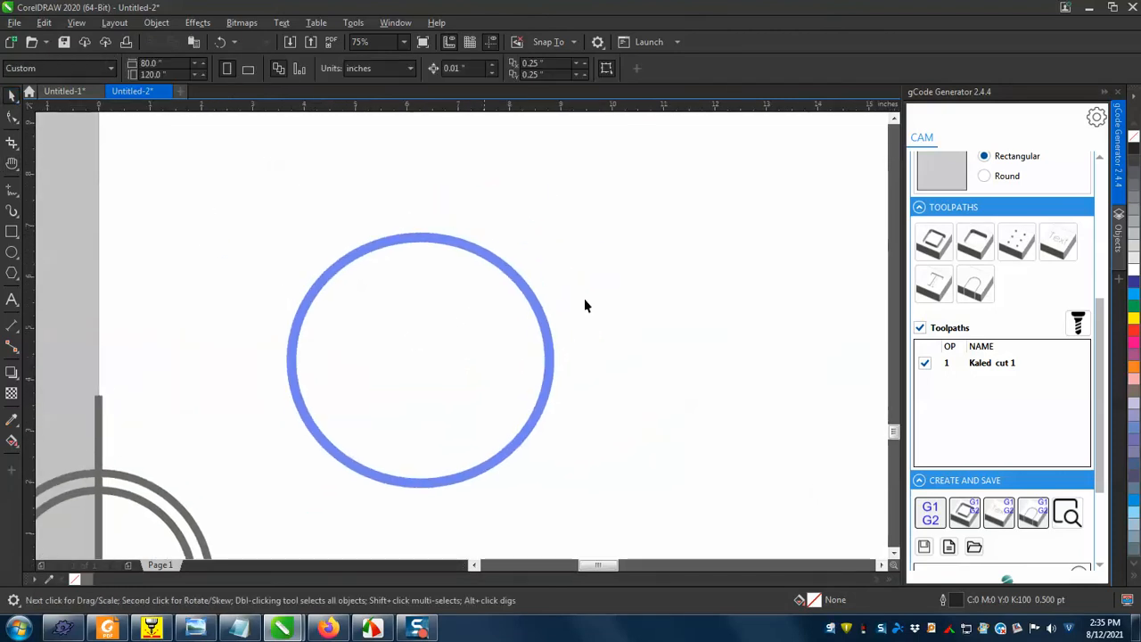
click(995, 362)
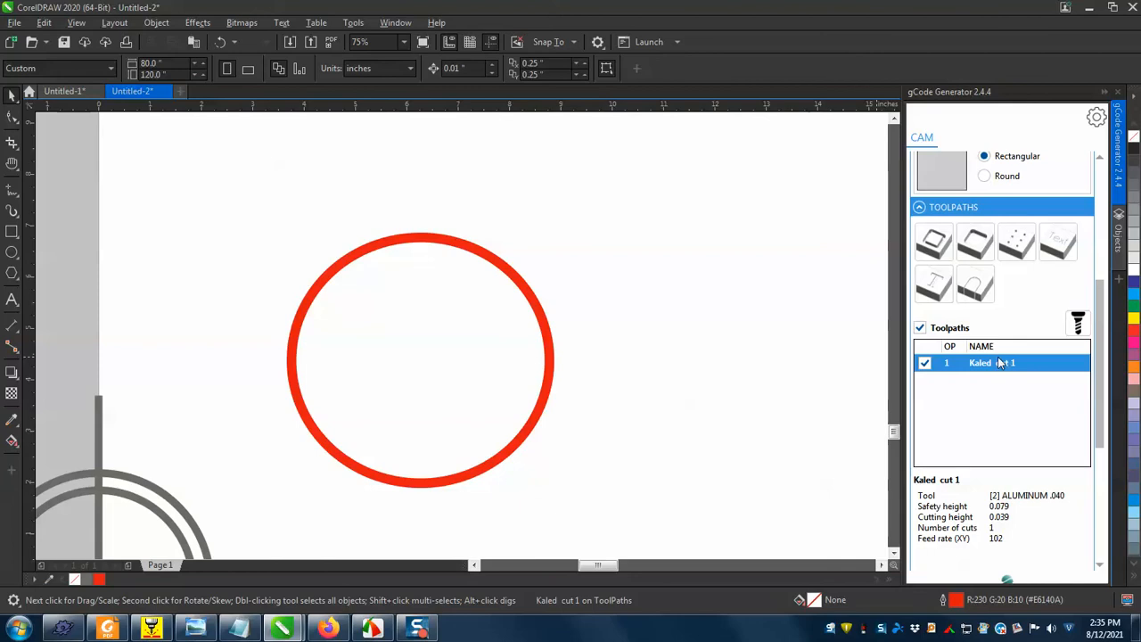
- Edit the contour cutting operation to try the right/outside and left/inside contour adjustments, and close the settings without applying them
right_click(998, 363)
key(Escape)
right_click(1007, 364)
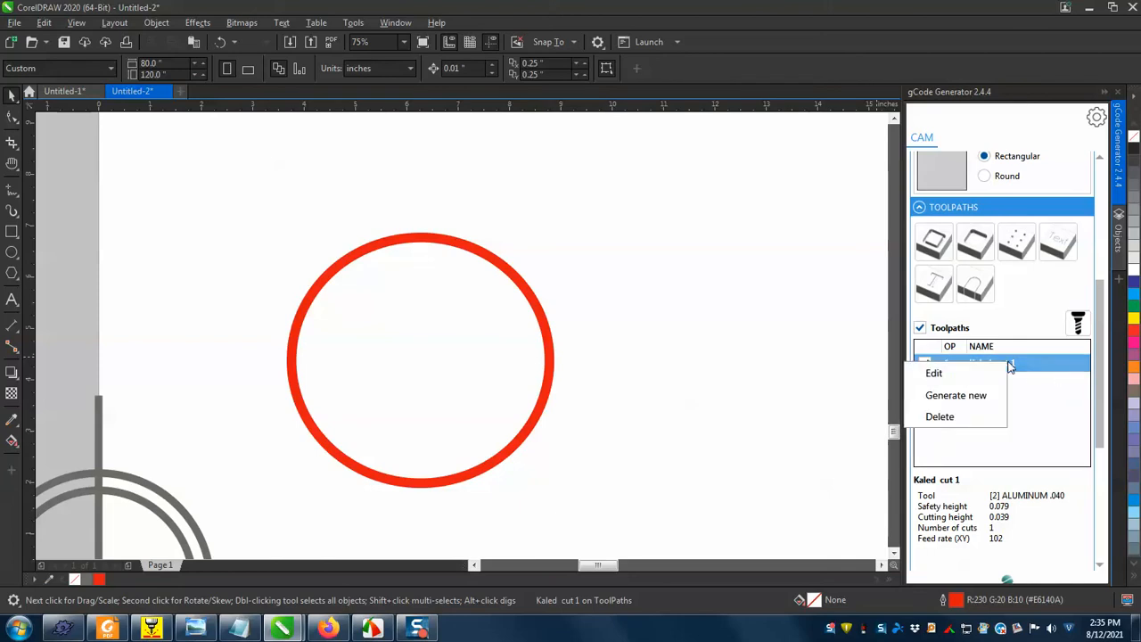
click(935, 374)
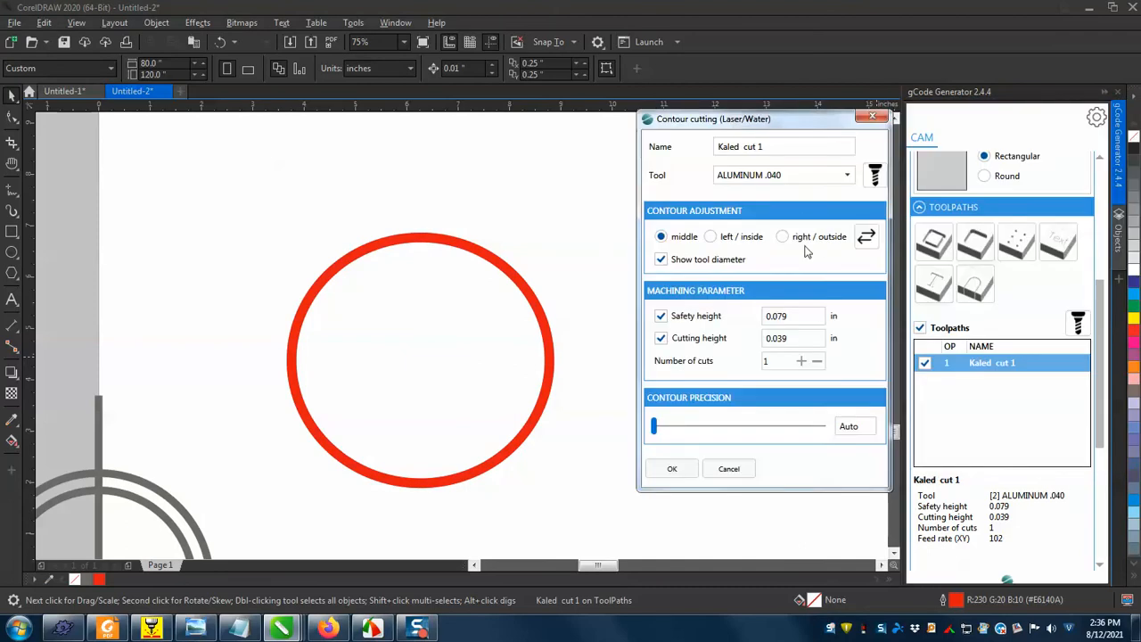
click(662, 259)
click(661, 260)
click(782, 237)
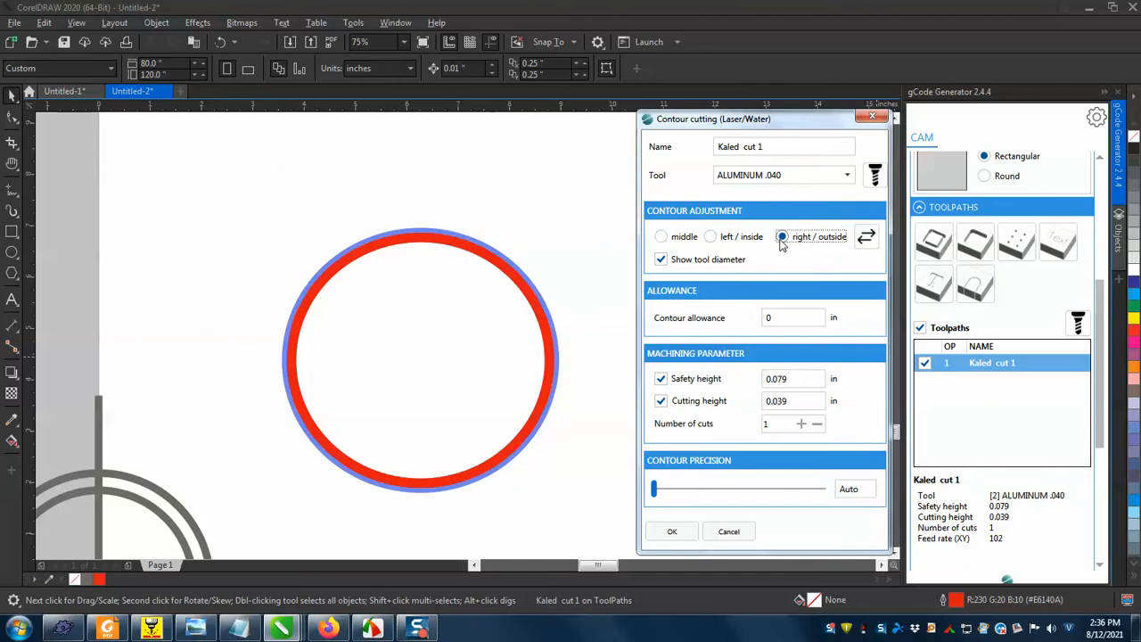
click(716, 242)
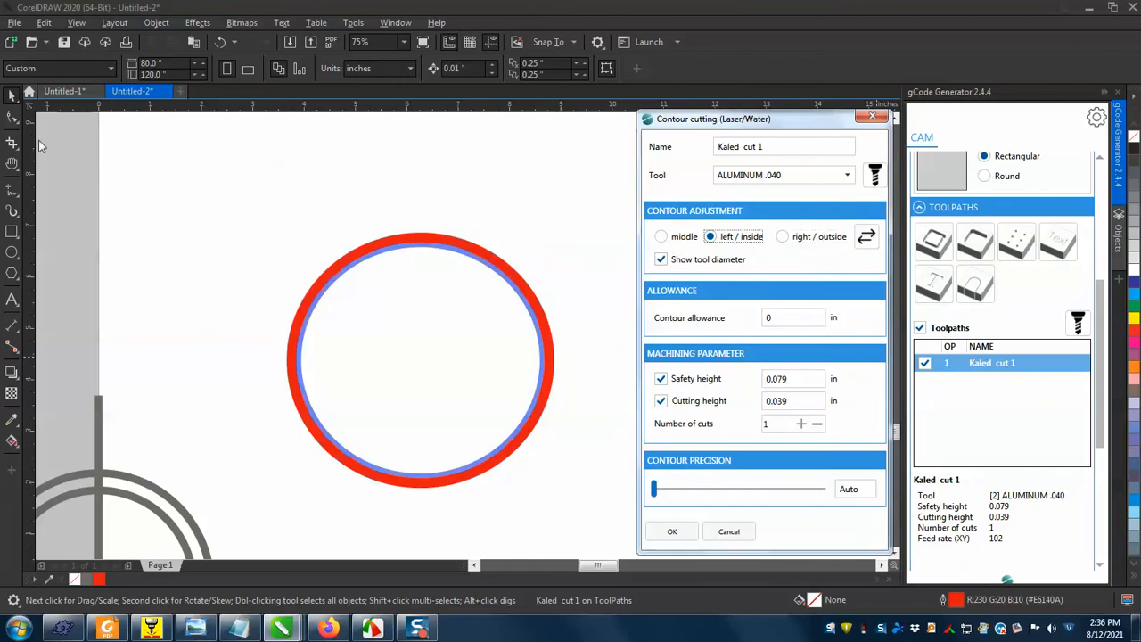
click(871, 117)
- Move the original ellipse off its toolpath, placing it just to the right of it with a small gap between them
click(529, 297)
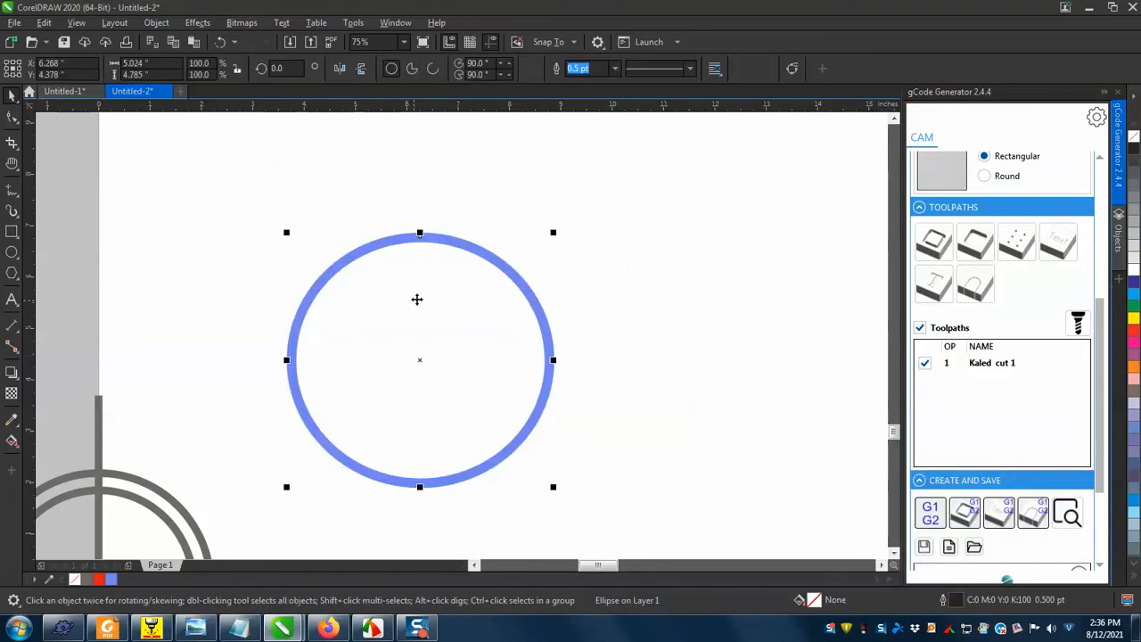
drag(416, 298, 666, 306)
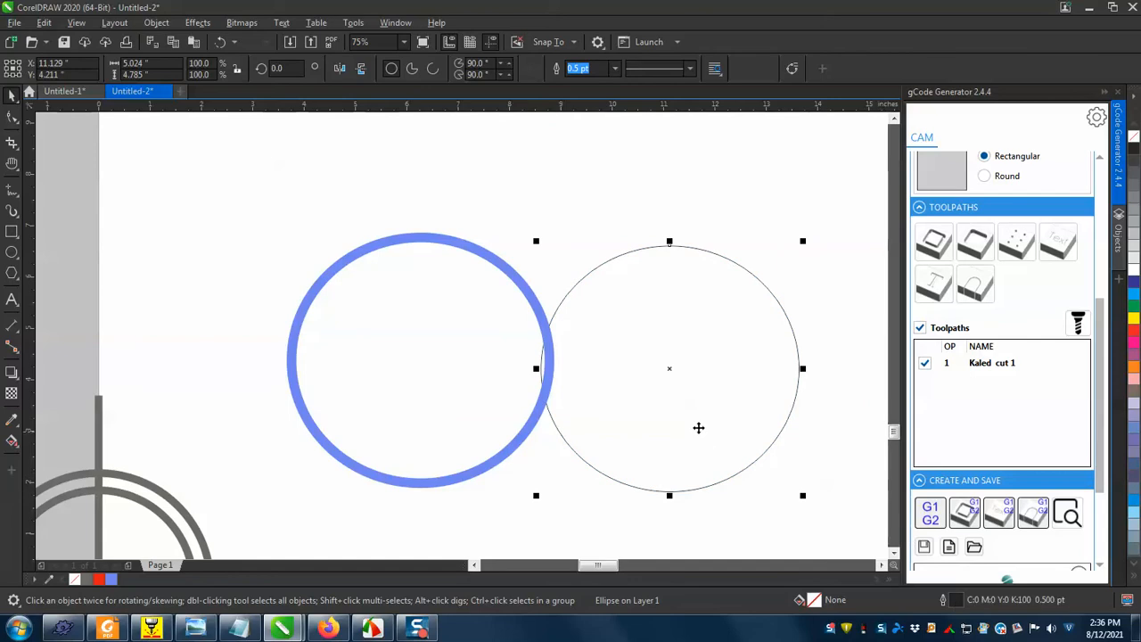
drag(634, 307, 672, 333)
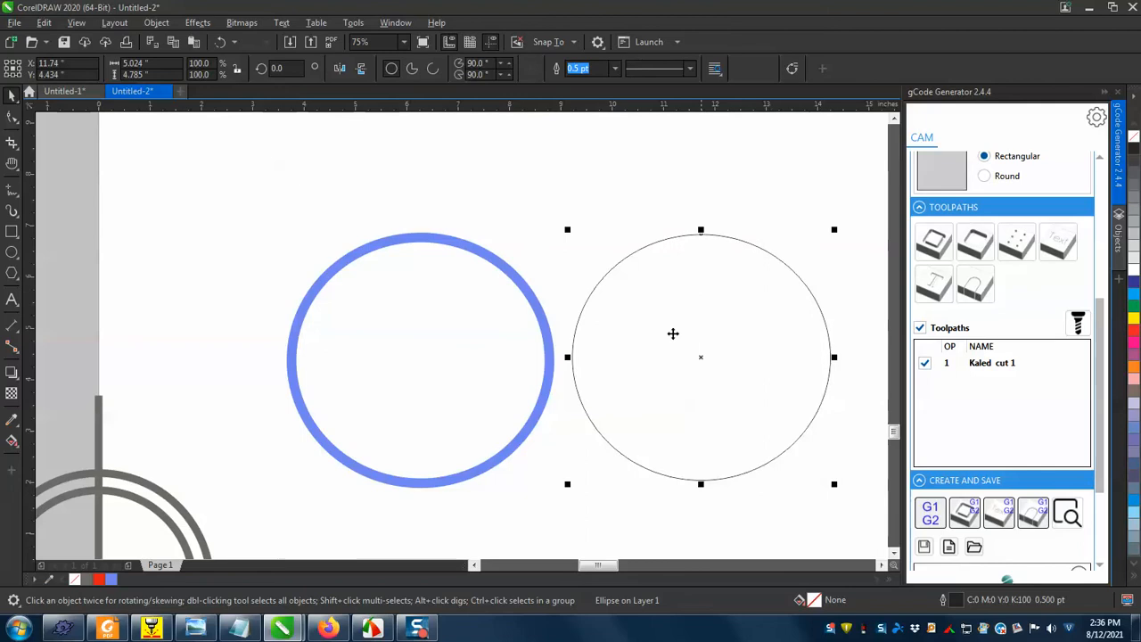
drag(706, 268, 724, 285)
- Select the contour cutting operation and toggle its toolpath off and back on to examine it separately from the ellipse
click(534, 306)
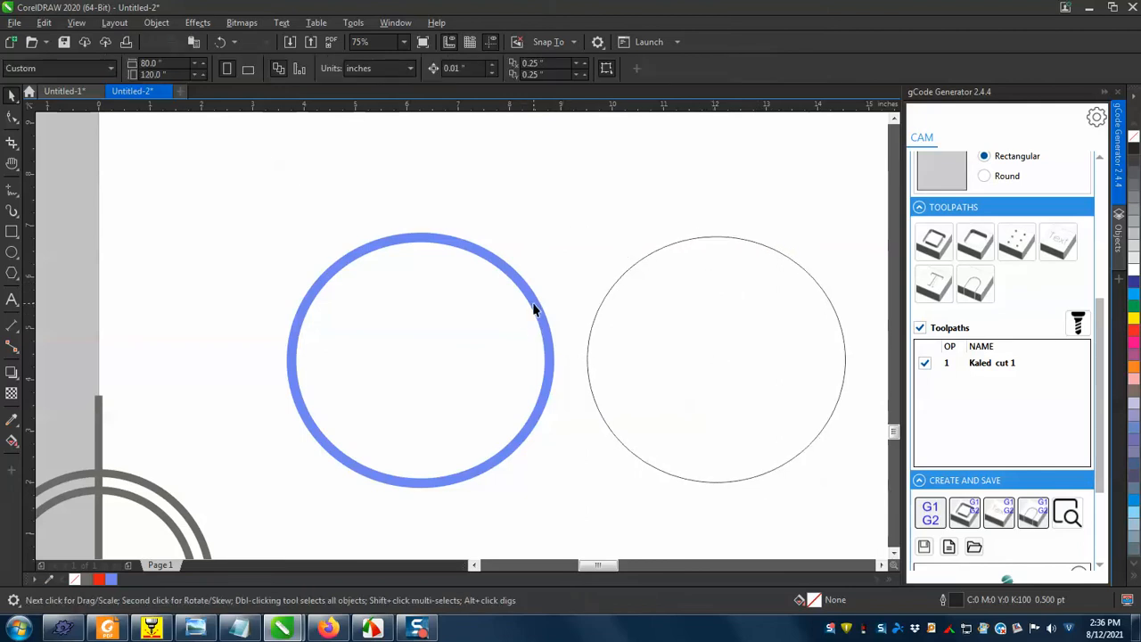
click(1021, 366)
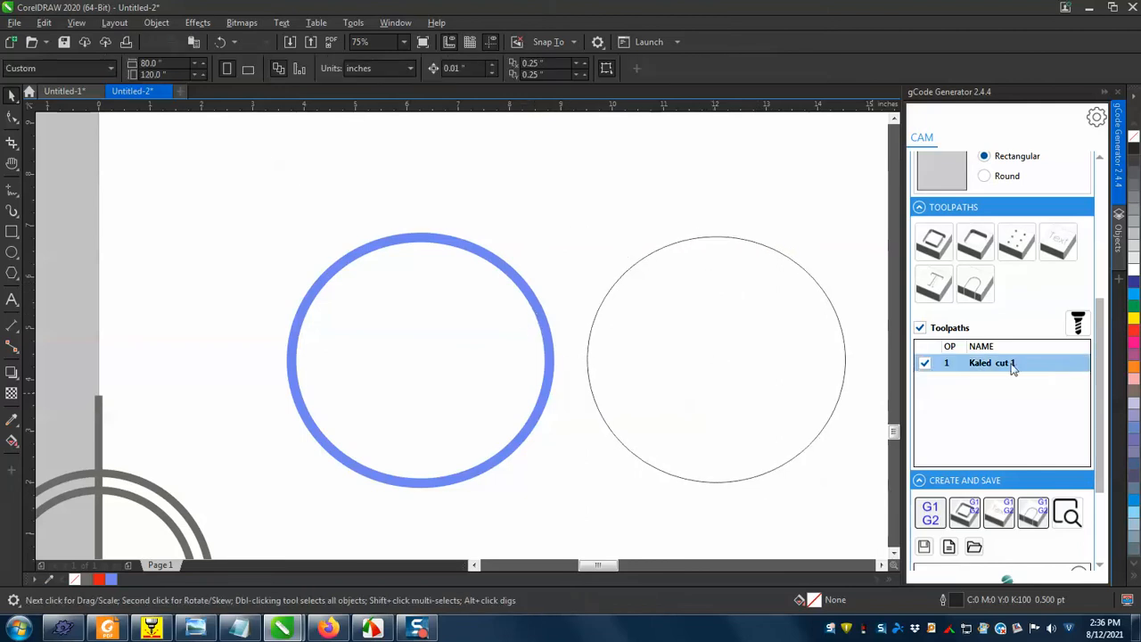
click(925, 363)
click(925, 363)
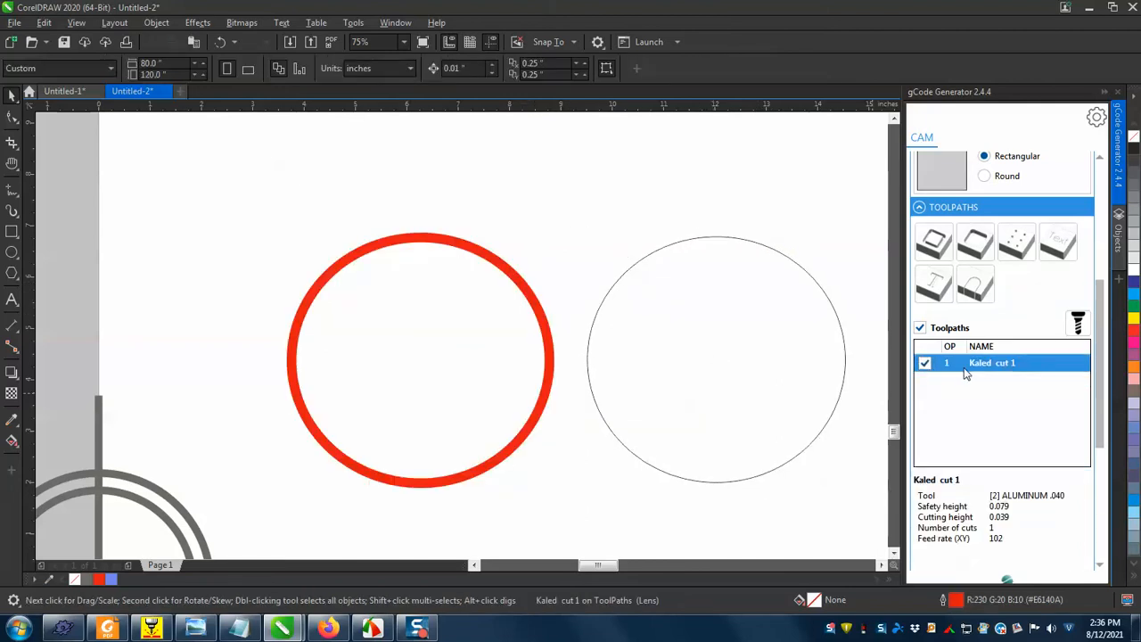
- Delete the Kaled cut 1 operation and move the ellipse back toward the page's left edge, centred at about X 7.17, Y 4.77 in
right_click(961, 374)
click(927, 422)
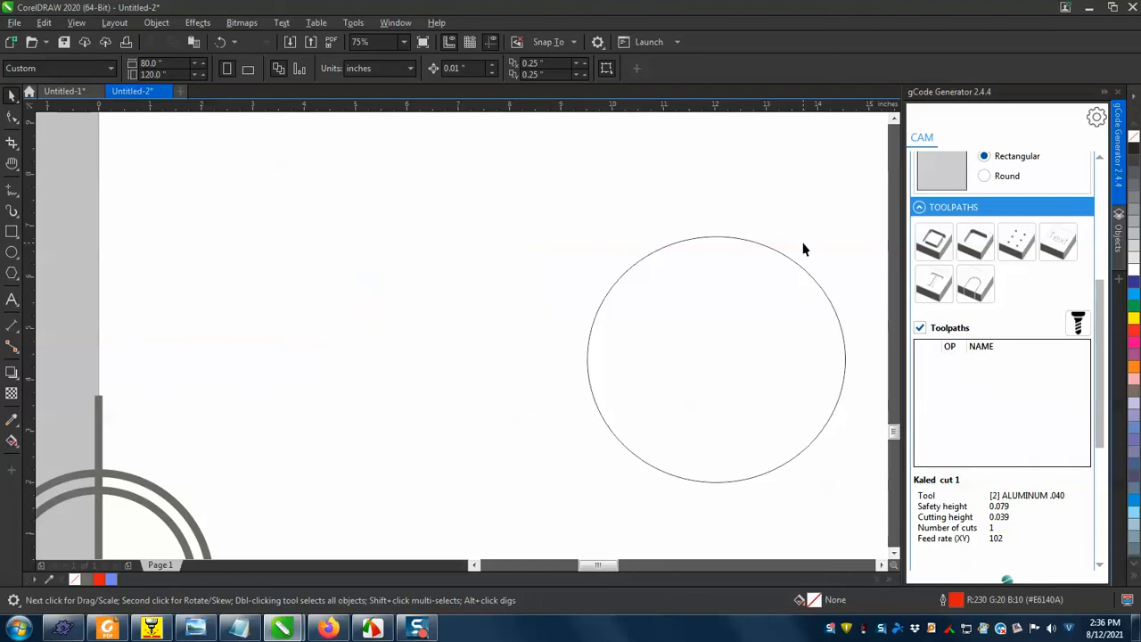
drag(651, 262, 542, 245)
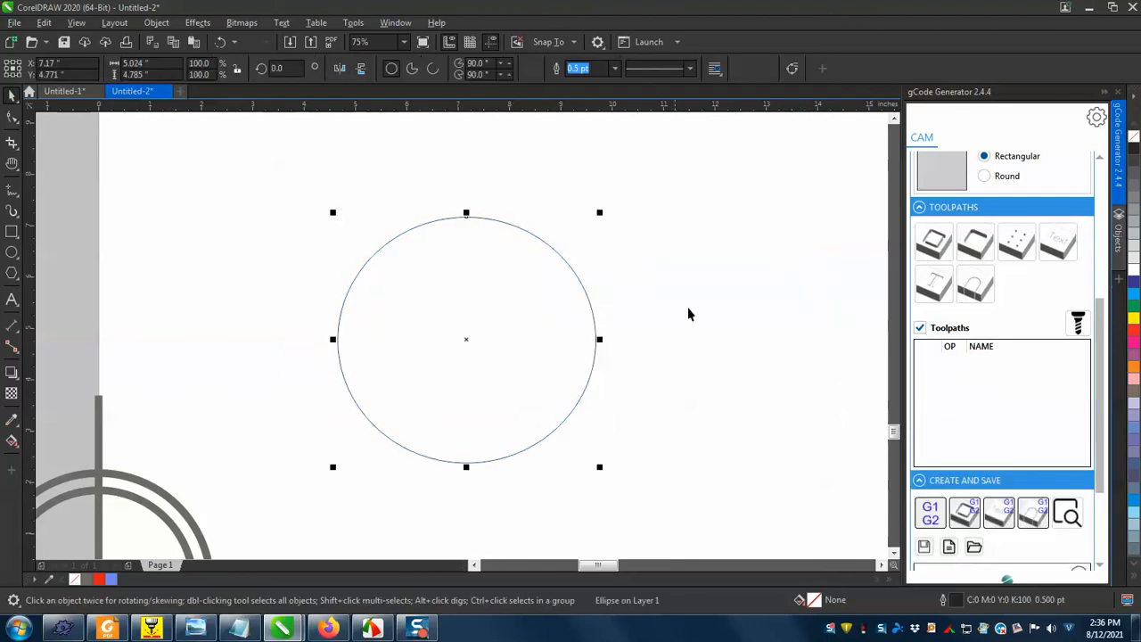
- Start a contour cutting operation on the ellipse with right/outside adjustment and tool diameter shown, and review the ALUMINUM .040 tool settings
click(974, 290)
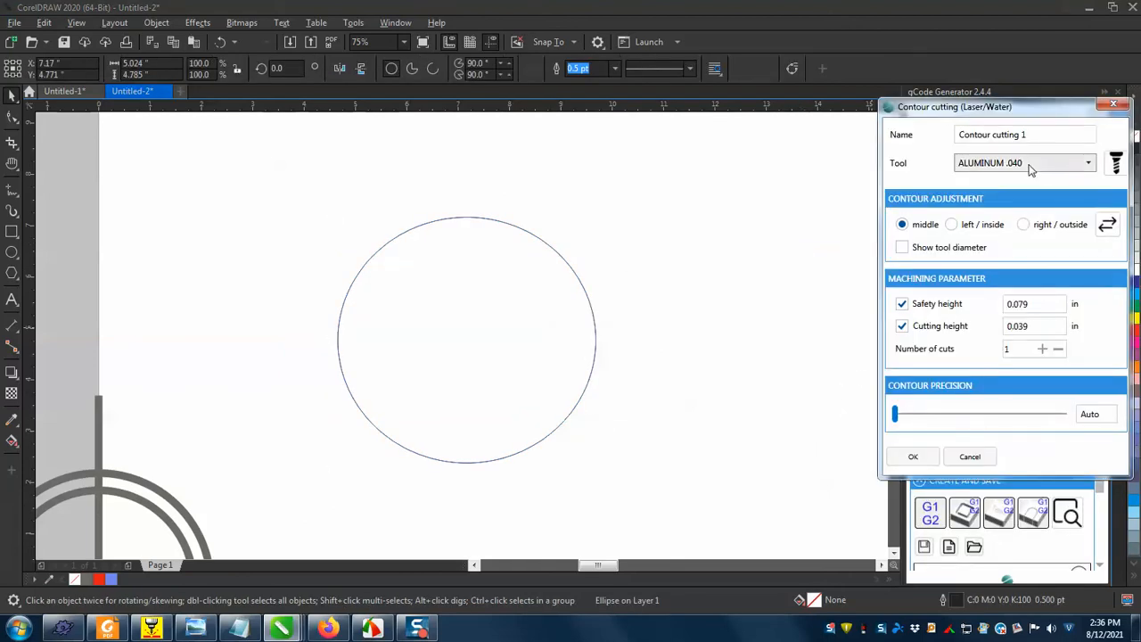
click(1023, 225)
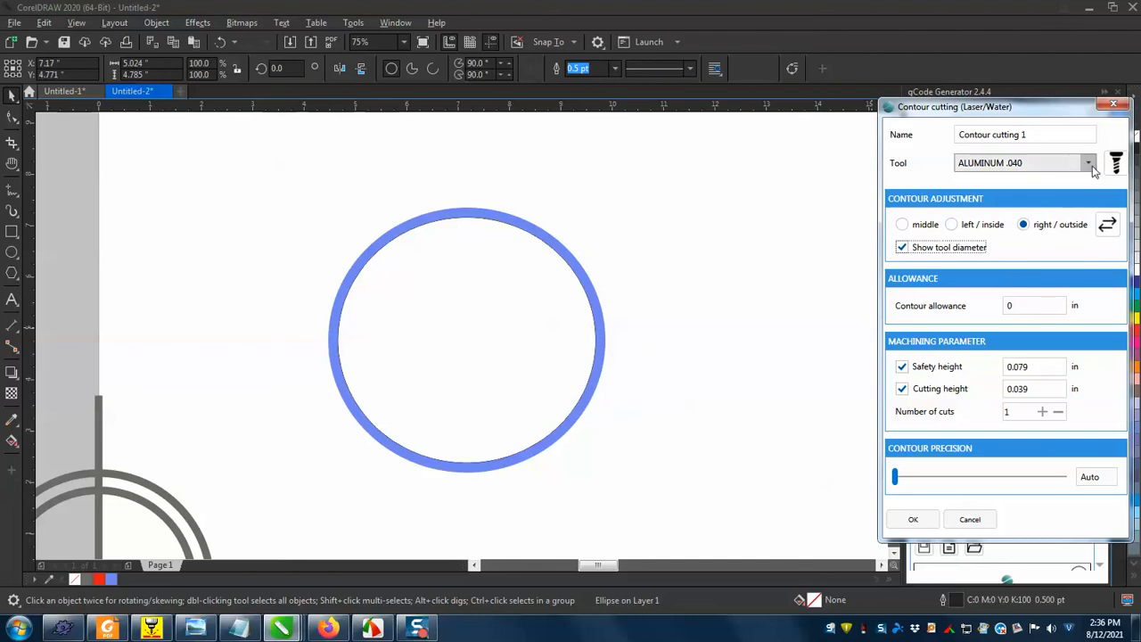
click(1088, 163)
click(1122, 158)
click(1121, 161)
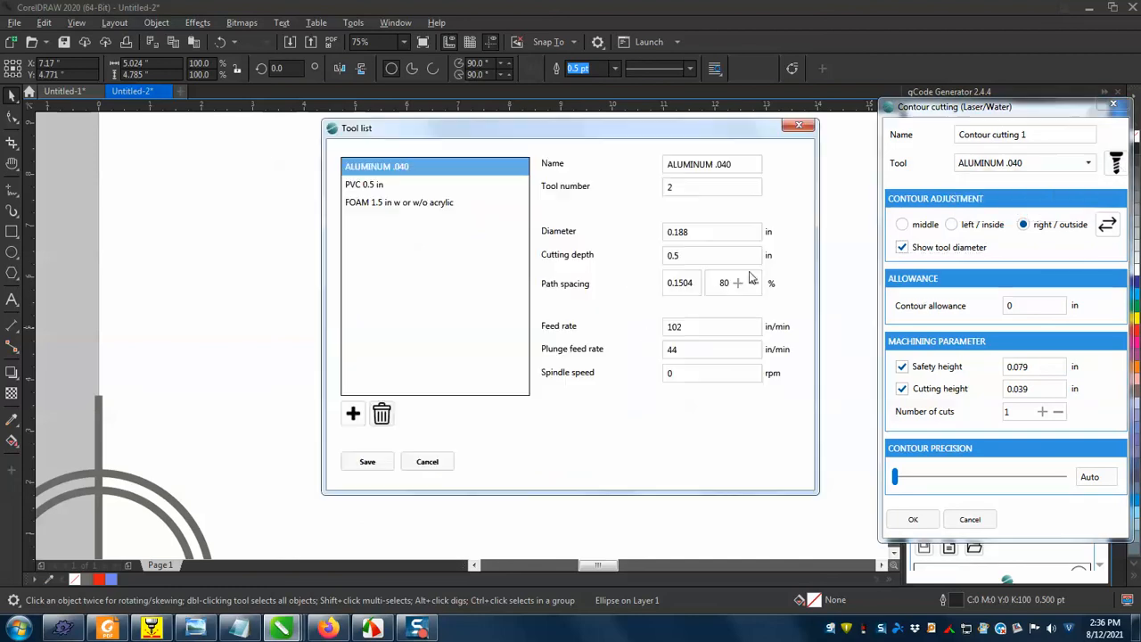
click(798, 126)
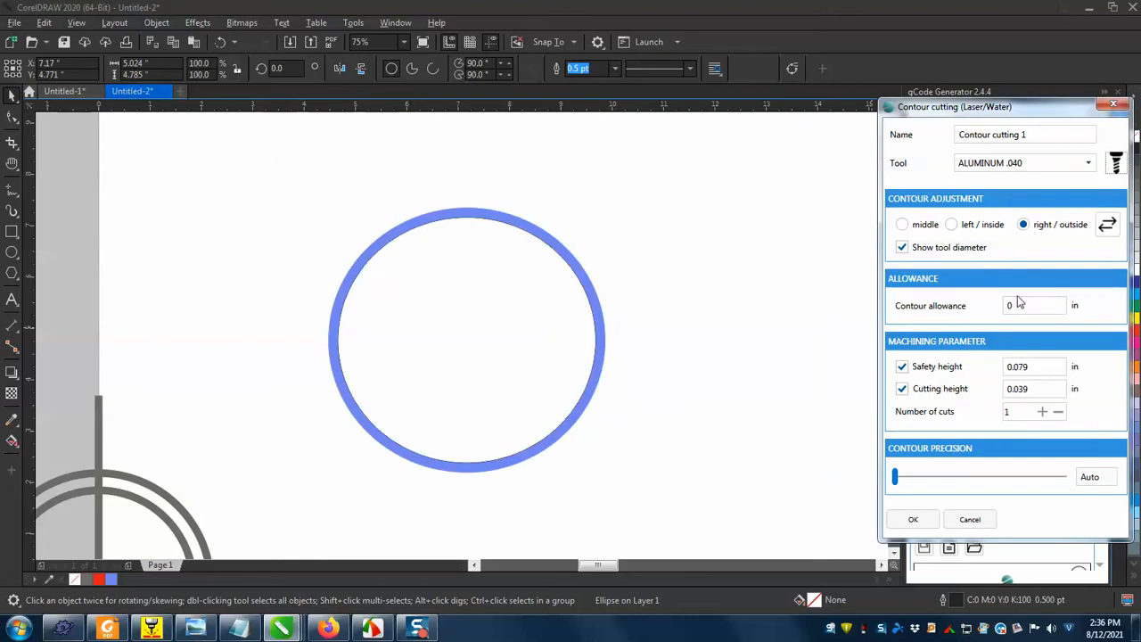
- Create the ellipse's contour cutting operation with safety height 1 in and cutting height 0 in, and generate its G-code
double_click(1025, 367)
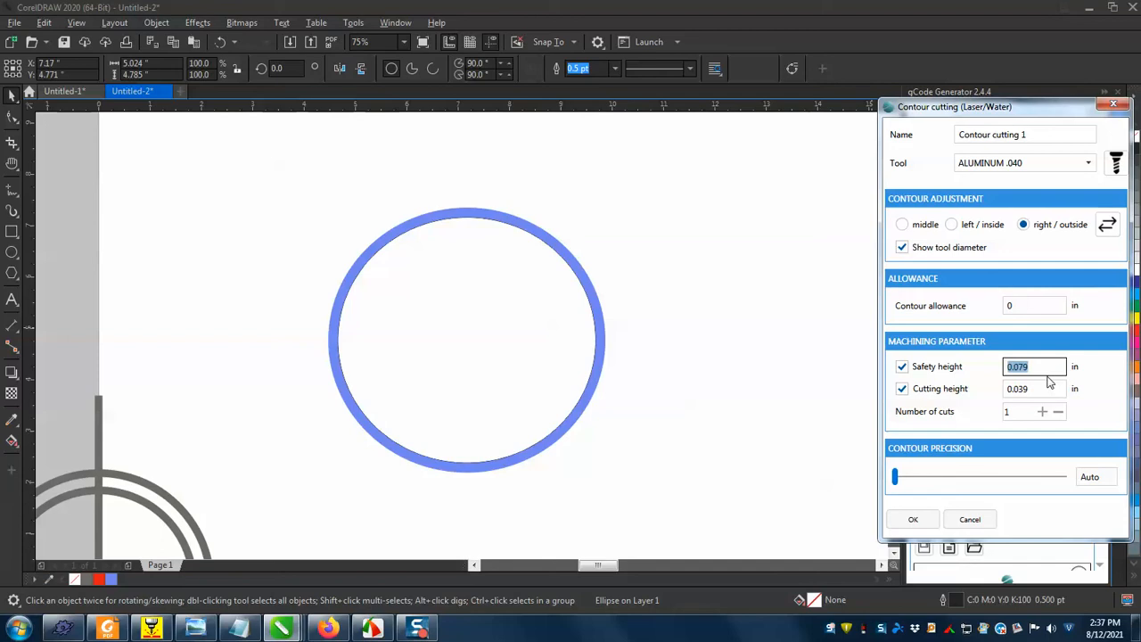
text(1)
key(Return)
click(1035, 395)
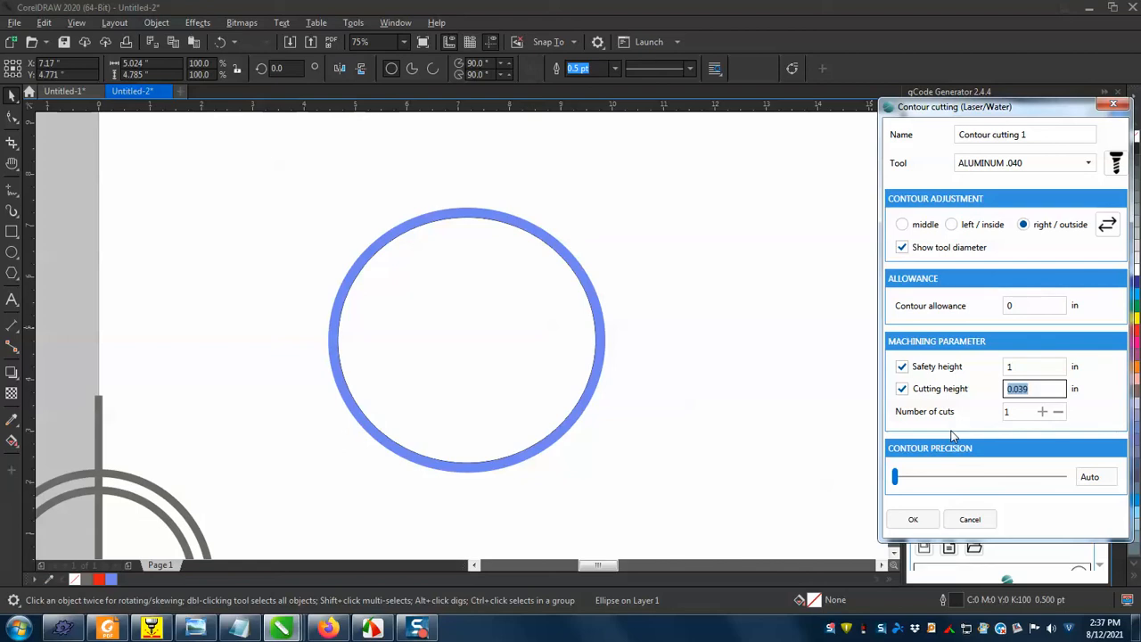
text(0)
click(913, 521)
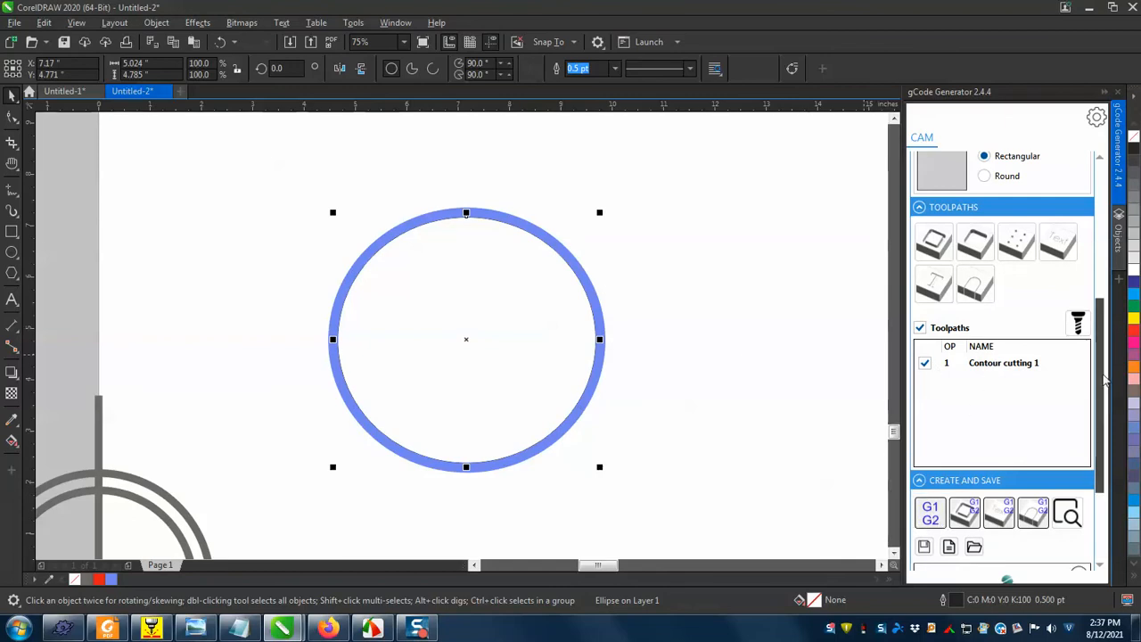
scroll(1066, 408, down, 2)
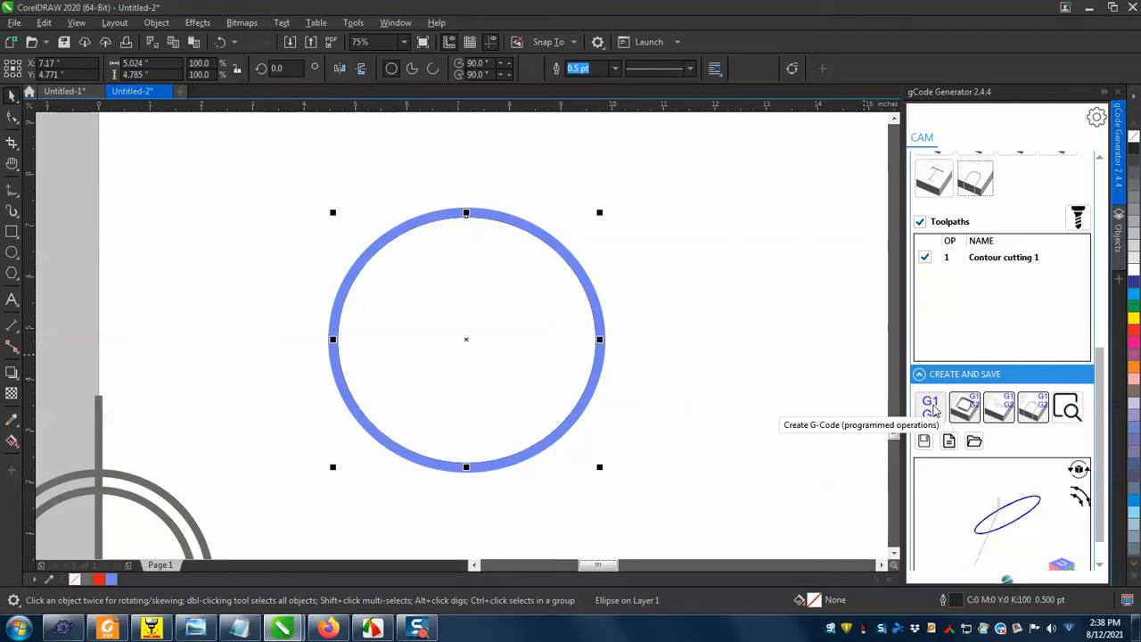
click(933, 408)
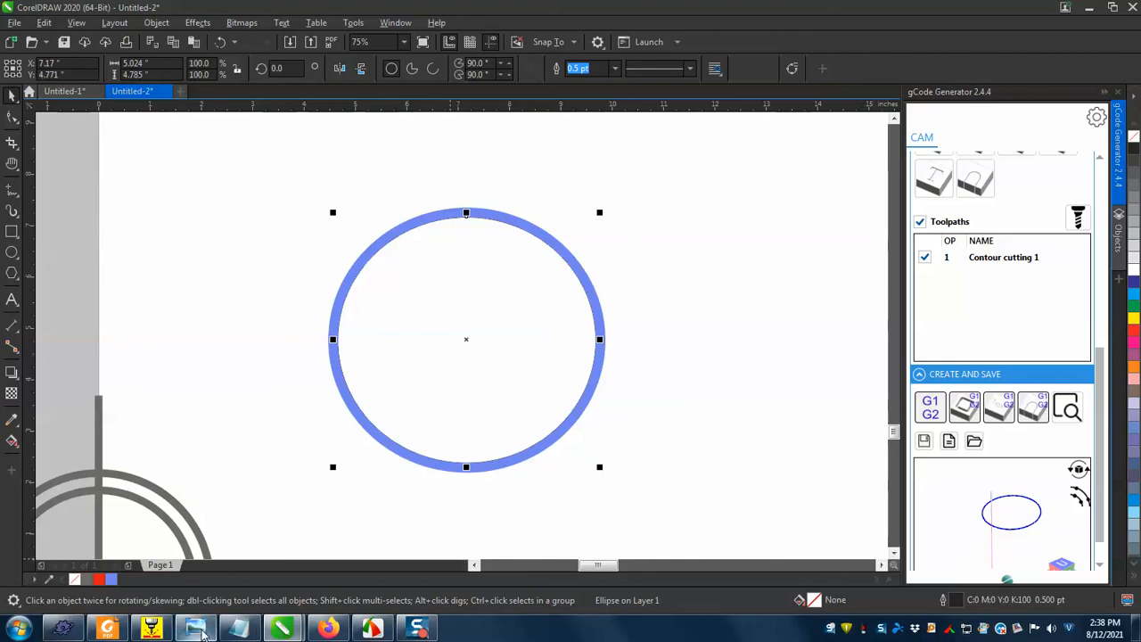
- In PlanetCNC, locate Job.tap in the gCode Generator 2 folder without opening it, and look up the file-opening shortcuts in the settings
mouse_move(61, 630)
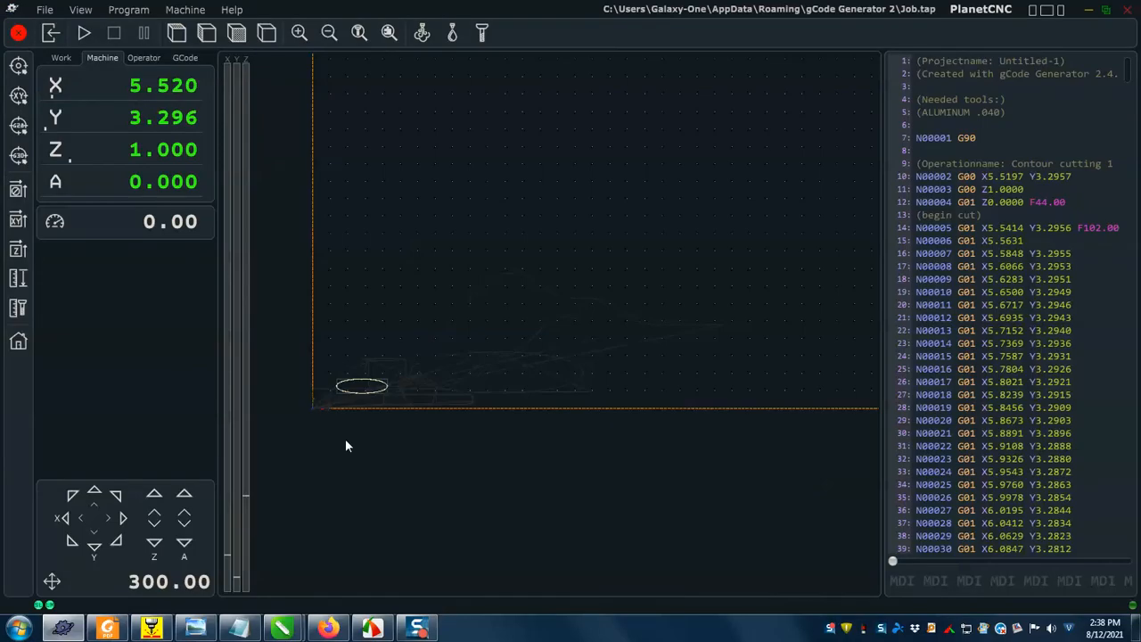
click(44, 9)
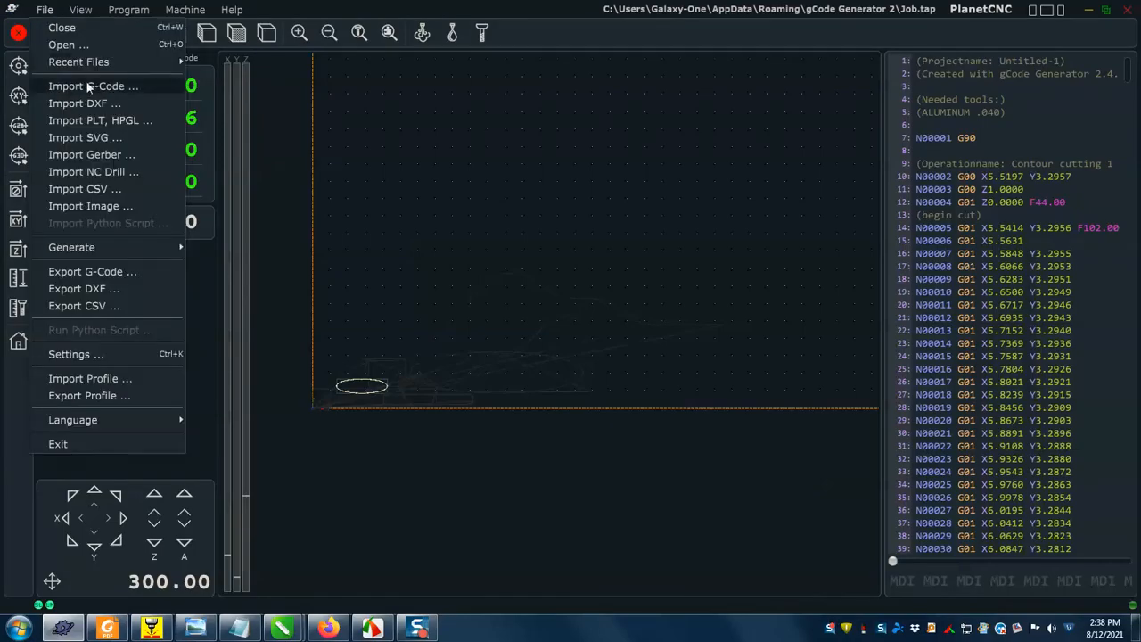
click(117, 44)
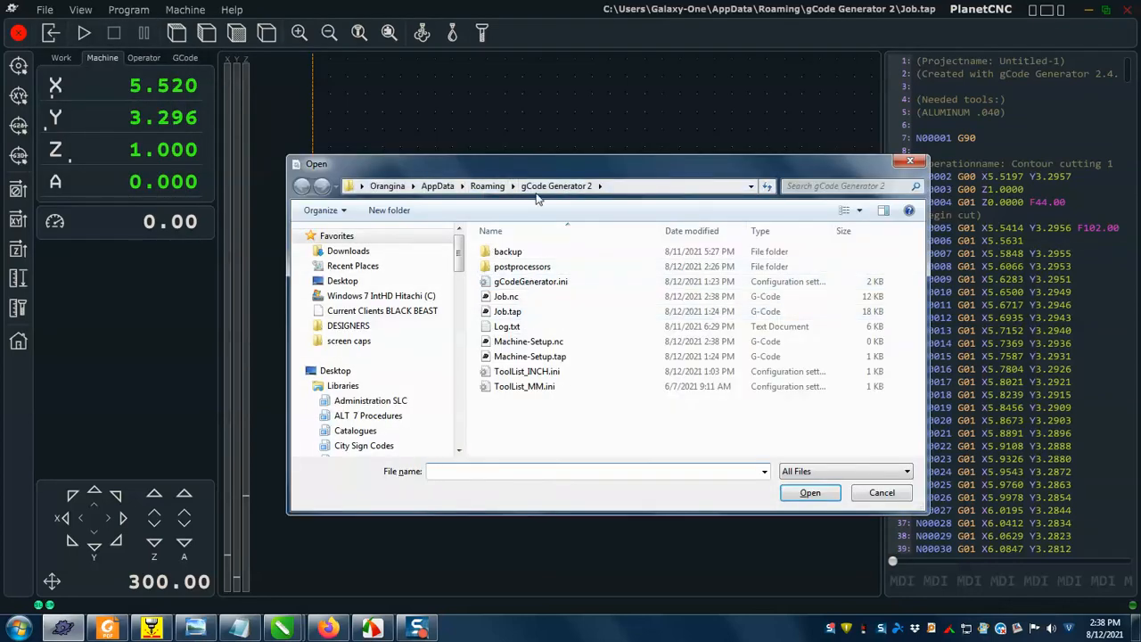
click(652, 189)
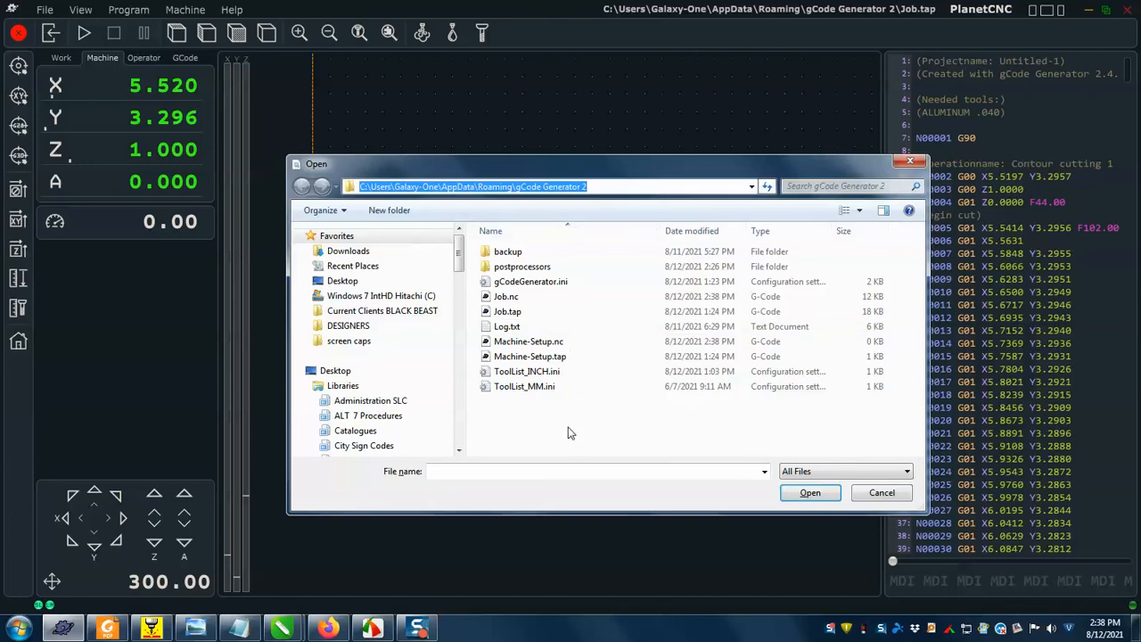
click(530, 315)
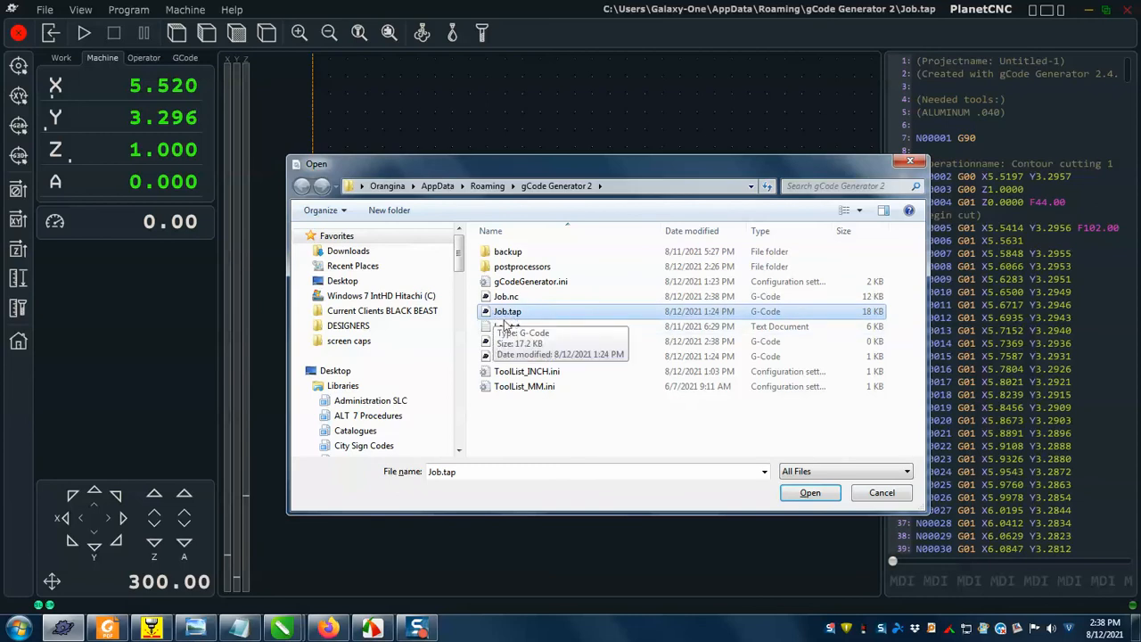
click(881, 493)
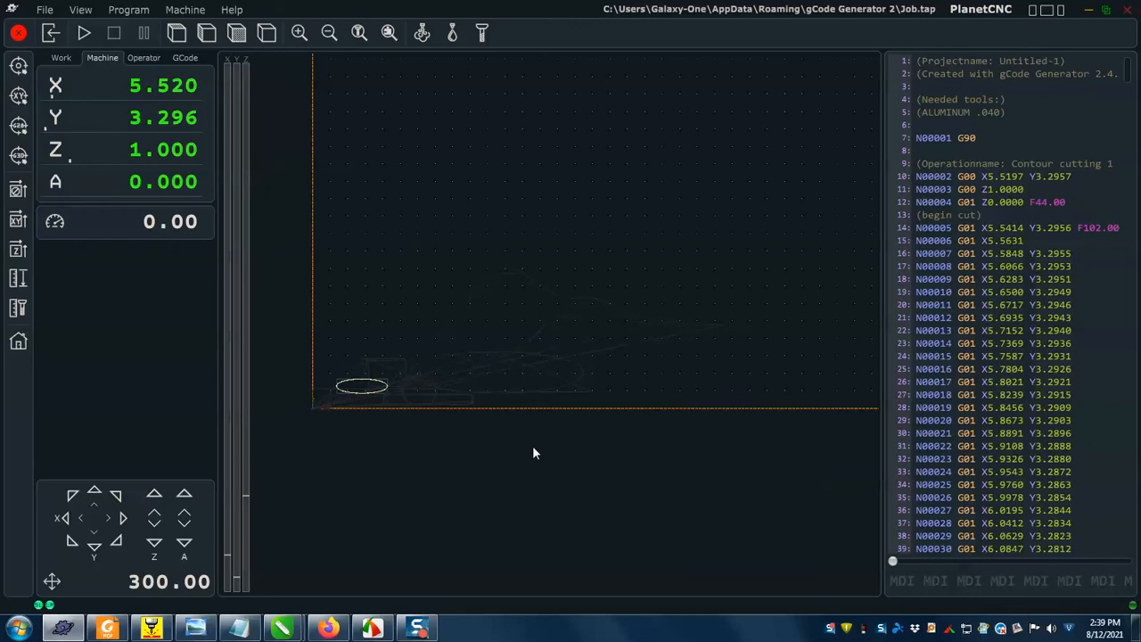
key(ctrl+p)
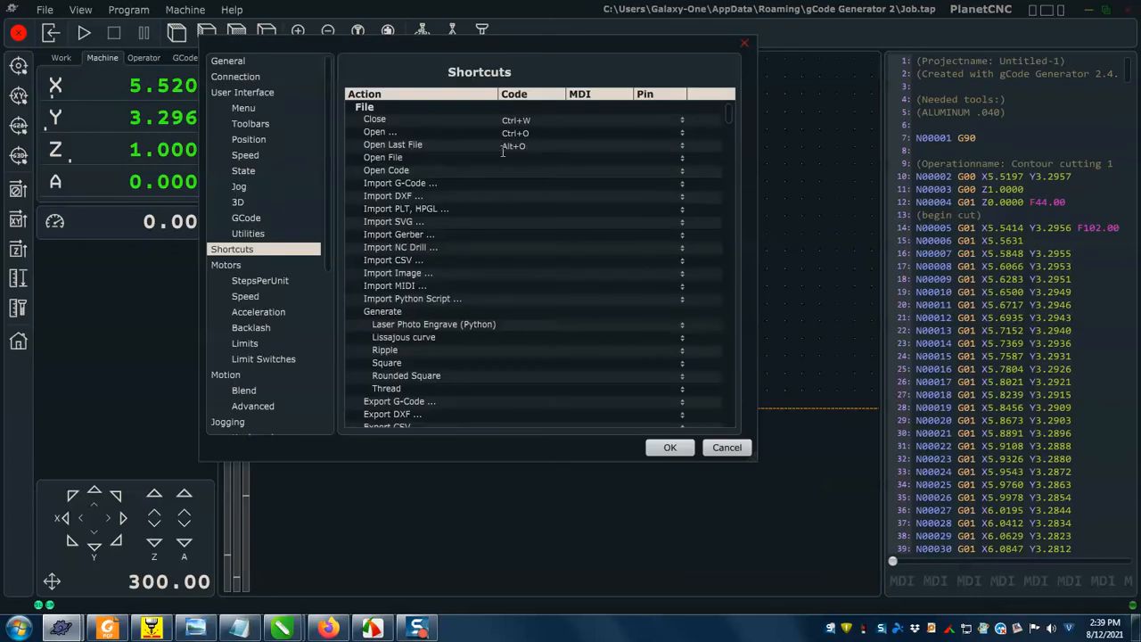
click(739, 448)
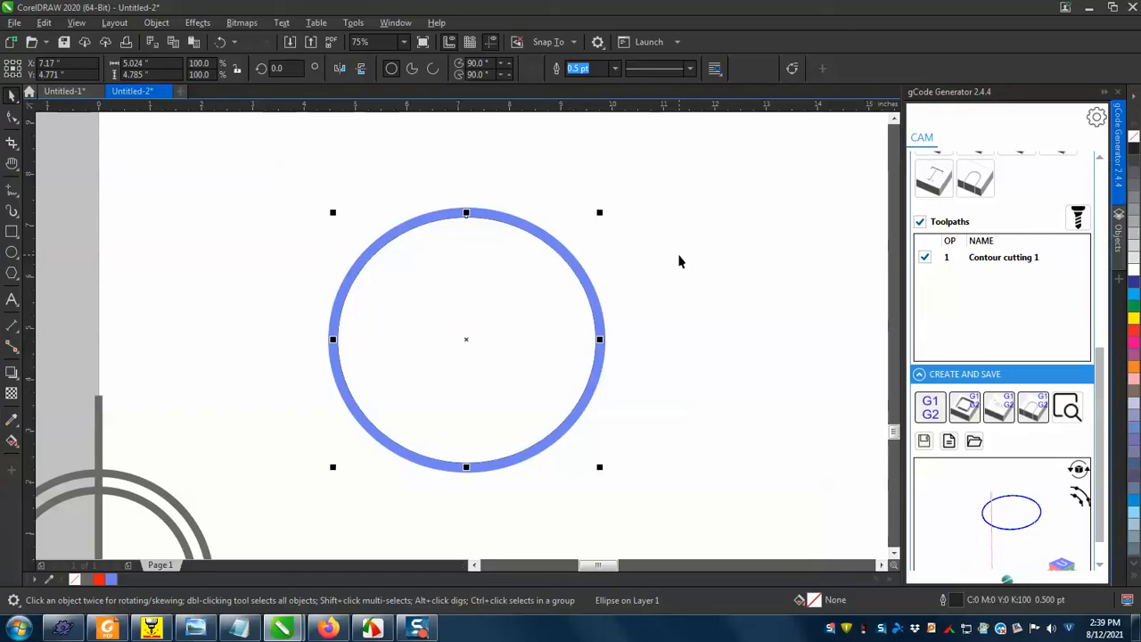
- Return to CorelDRAW and delete the ellipse together with its contour cutting operation
drag(700, 186, 273, 549)
click(729, 357)
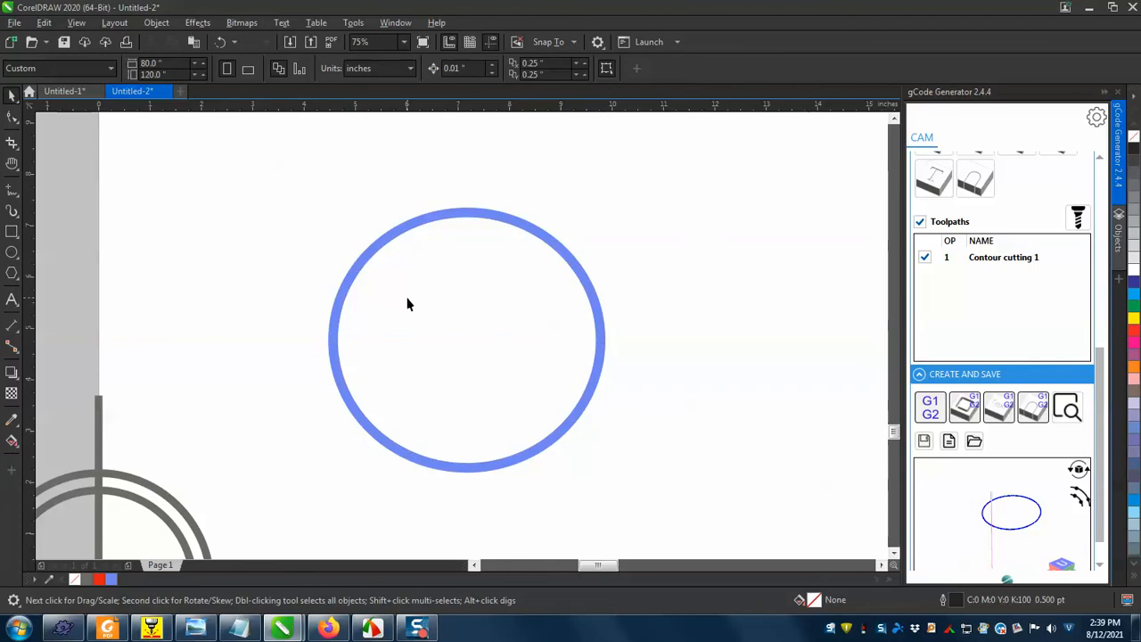
click(1009, 260)
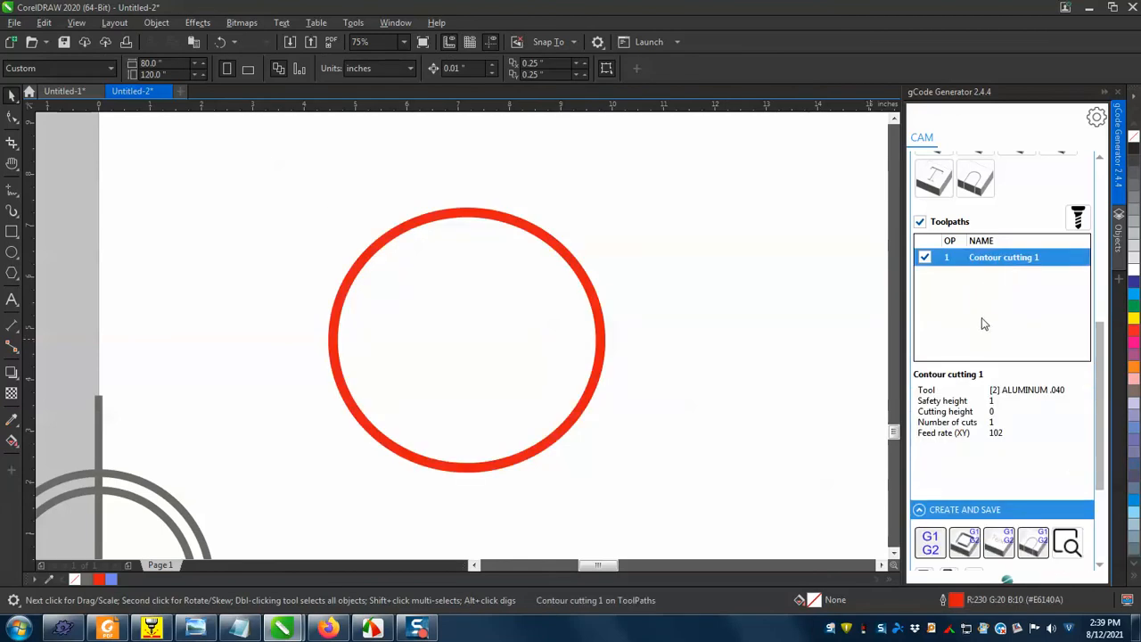
right_click(965, 262)
click(924, 310)
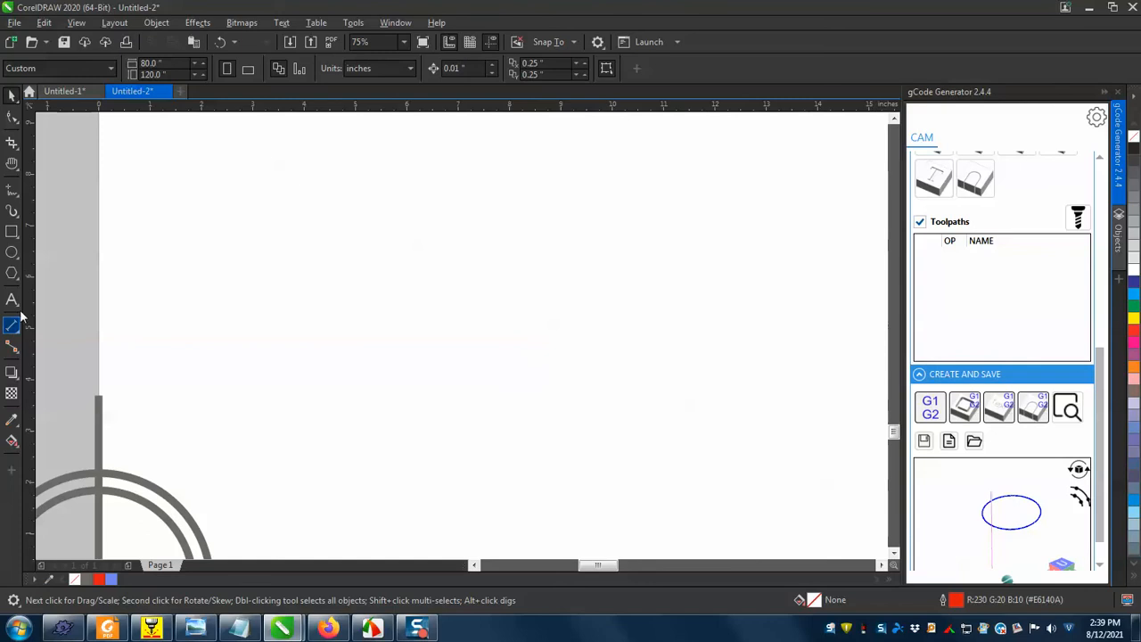
- Draw a five-sided polygon about 3.47 x 2.22 in and start its contour cutting operation with right/outside adjustment and tool diameter shown
click(12, 273)
drag(344, 367, 527, 484)
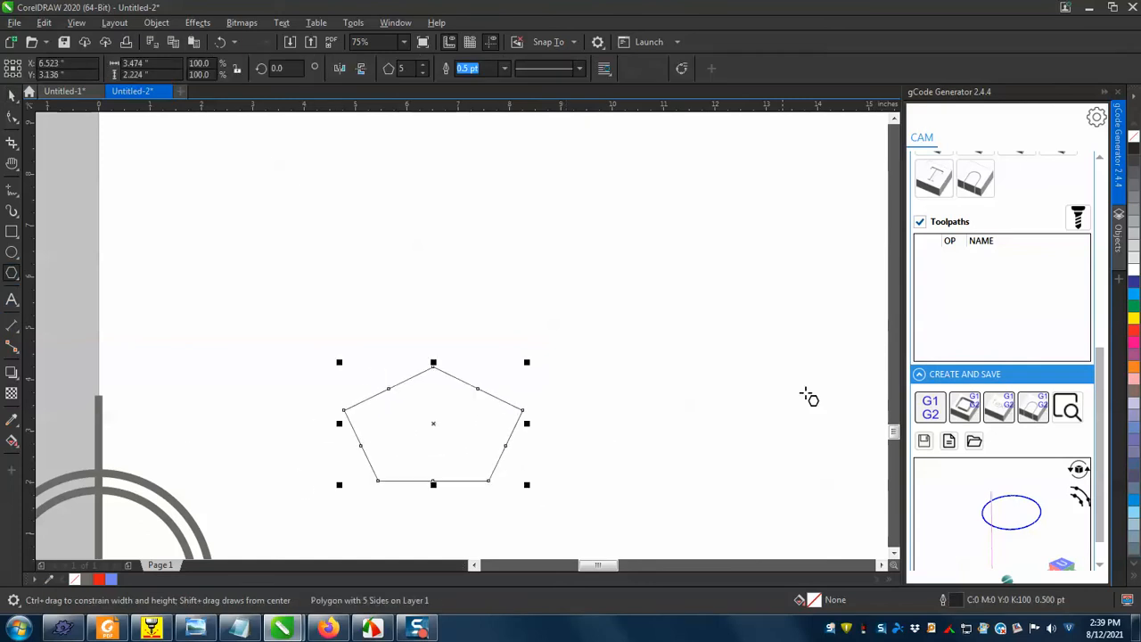
click(976, 180)
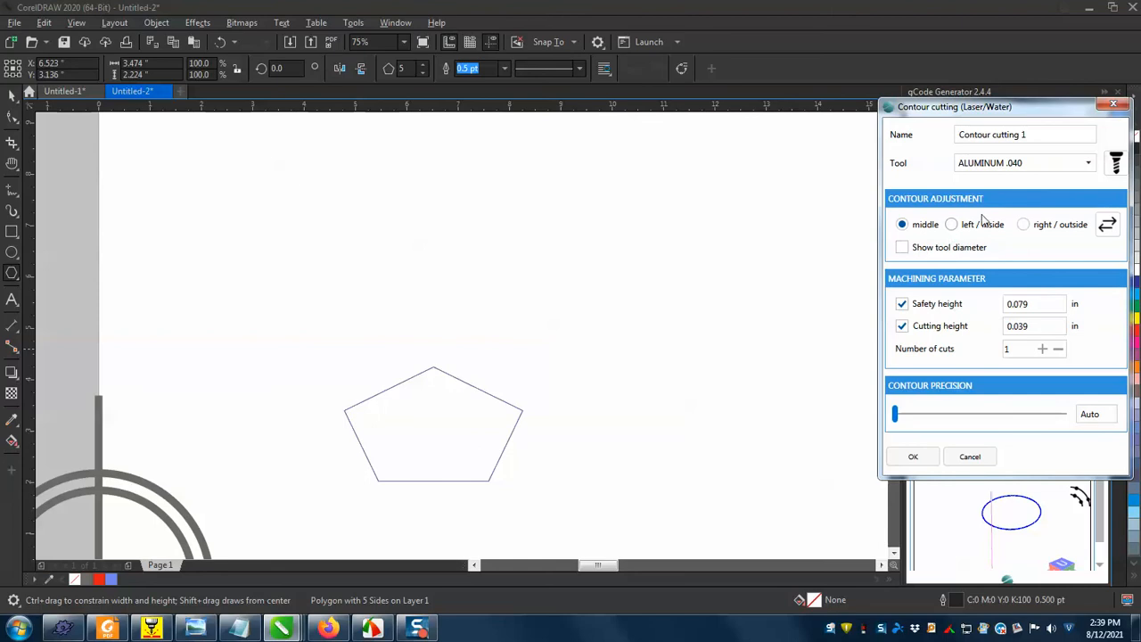
click(1023, 225)
click(904, 251)
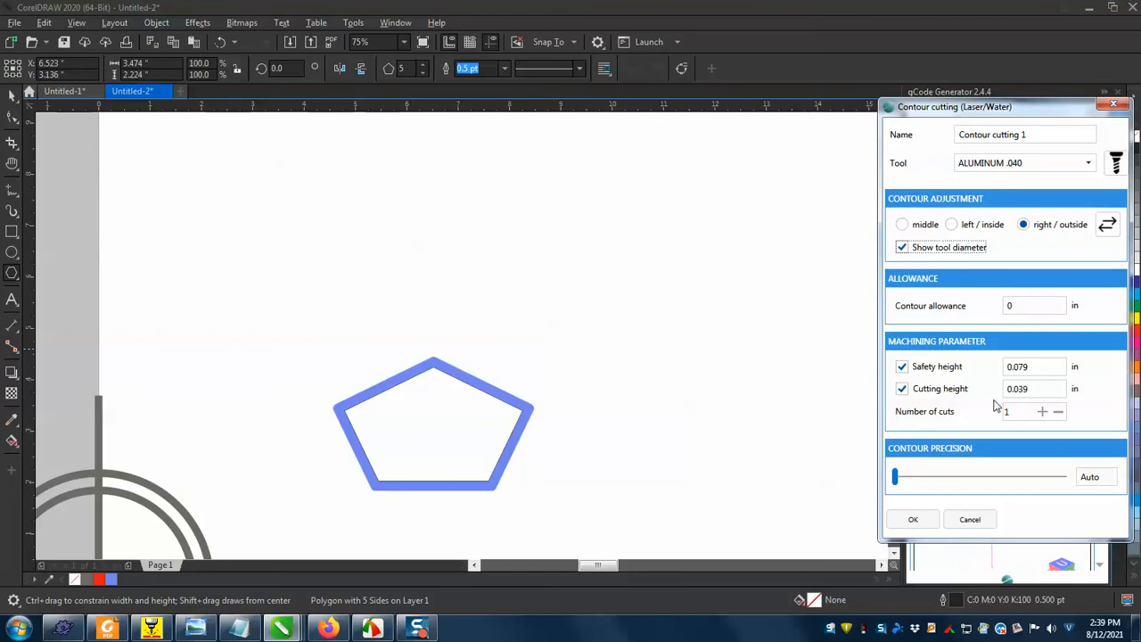
- Set the polygon operation's safety height to 1 in and cutting height to 0 in, create it and generate the programmed G-code
drag(1034, 370, 974, 383)
text(1)
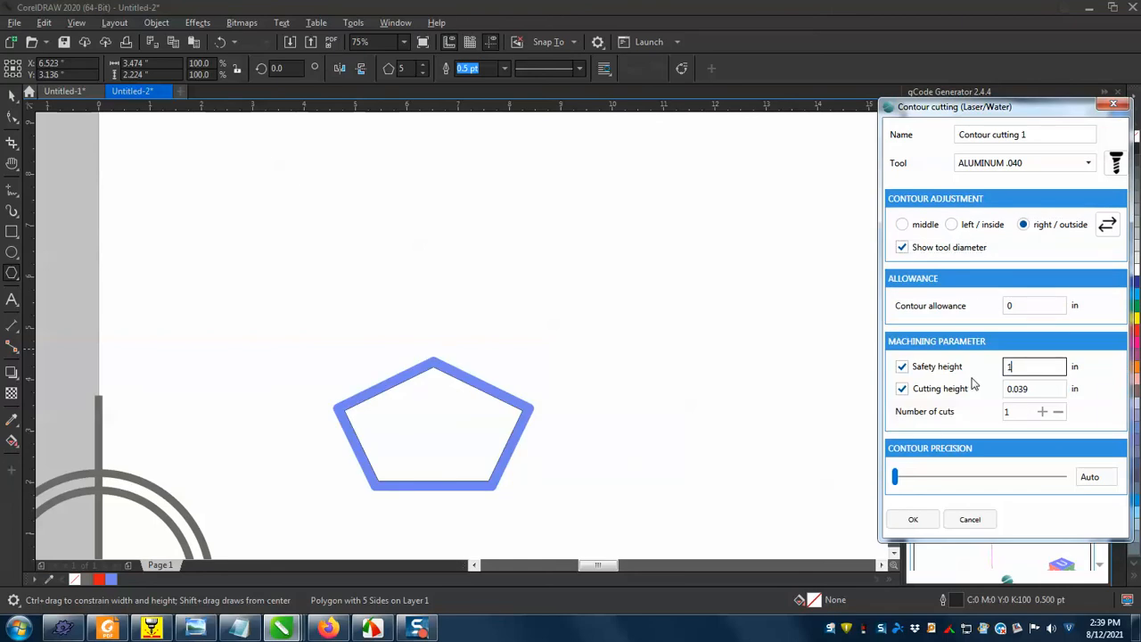
key(Tab)
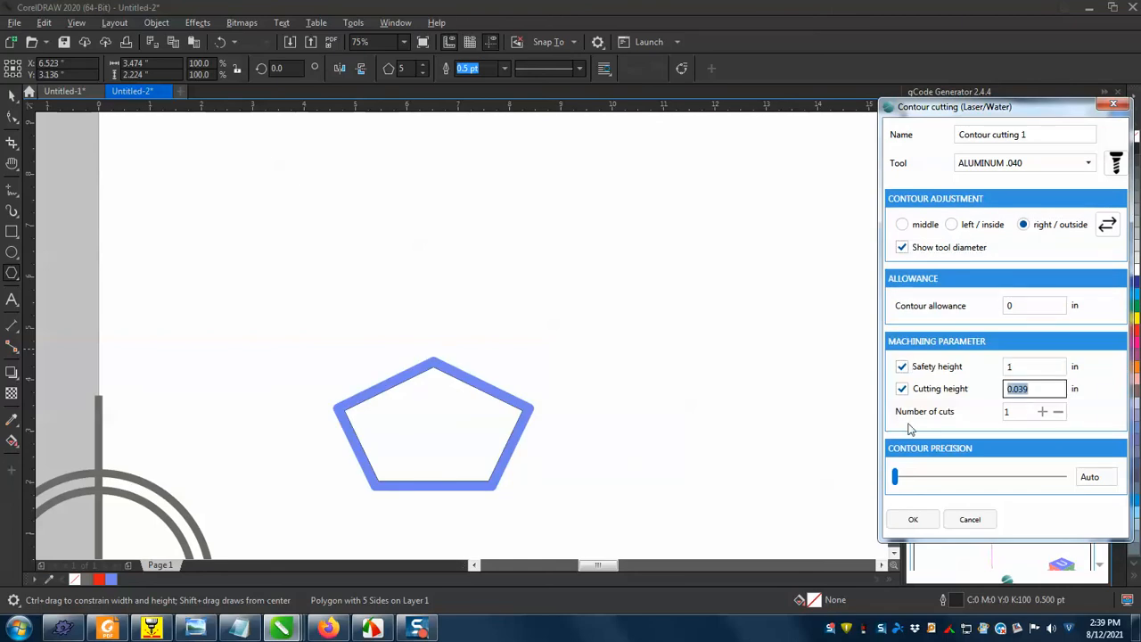
text(0)
click(912, 518)
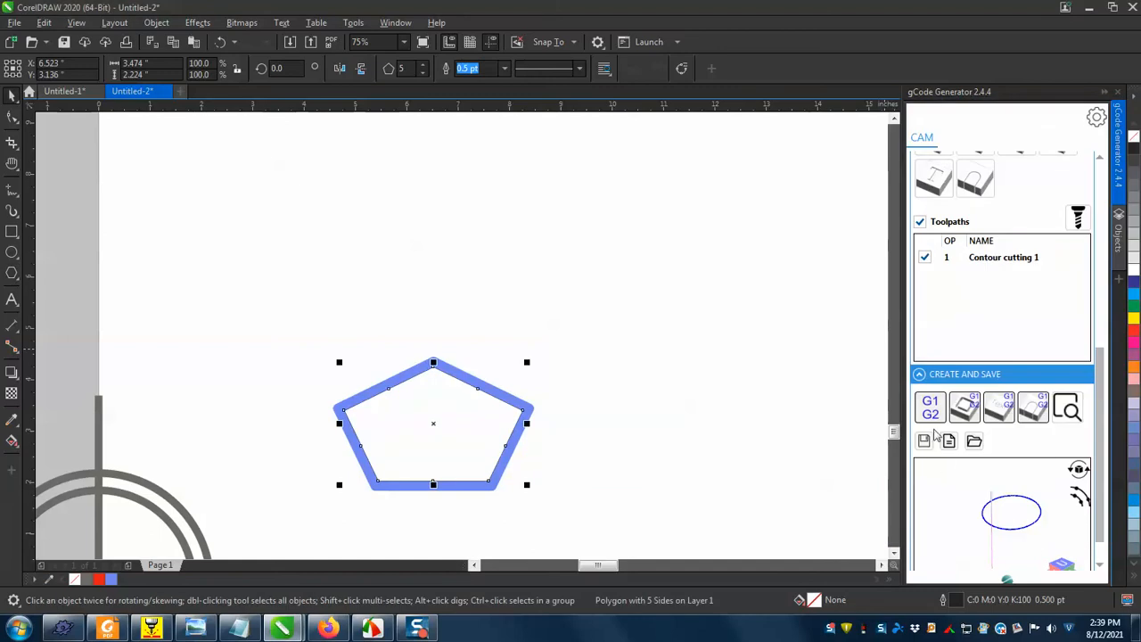
click(930, 409)
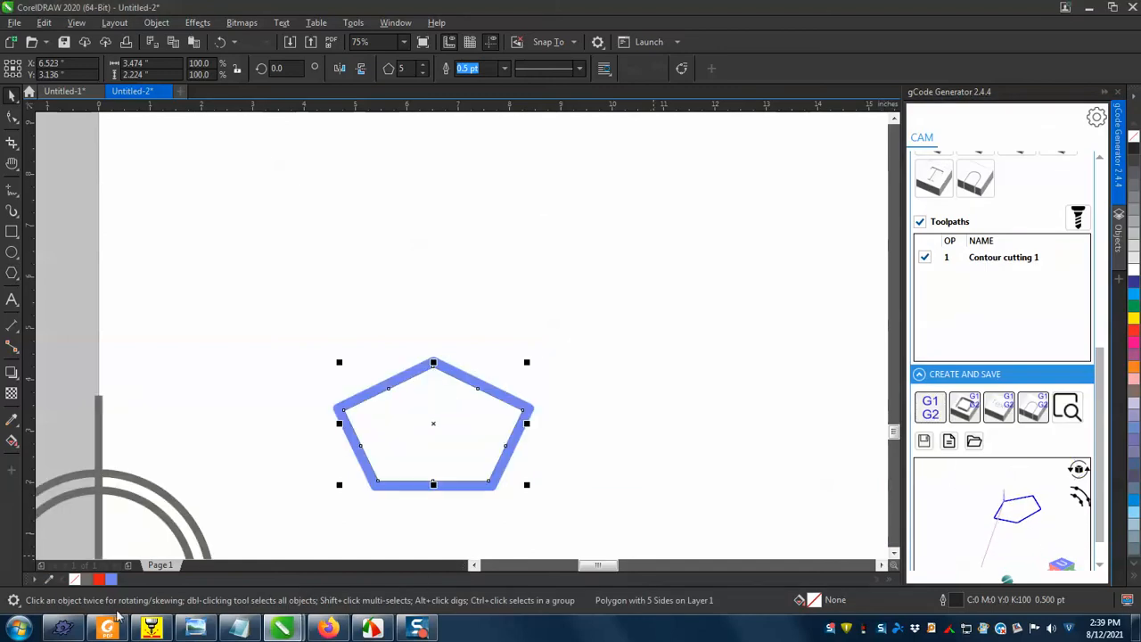
- Open the polygon's generated G-code in Notepad, copy all of it and paste it into PlanetCNC
click(63, 627)
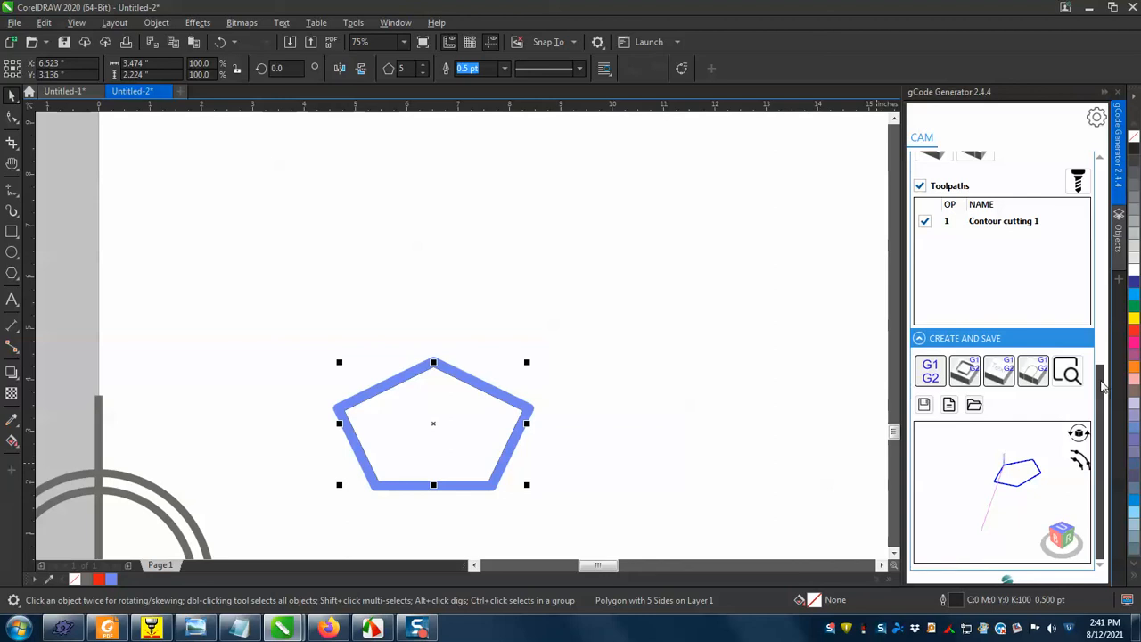
click(950, 404)
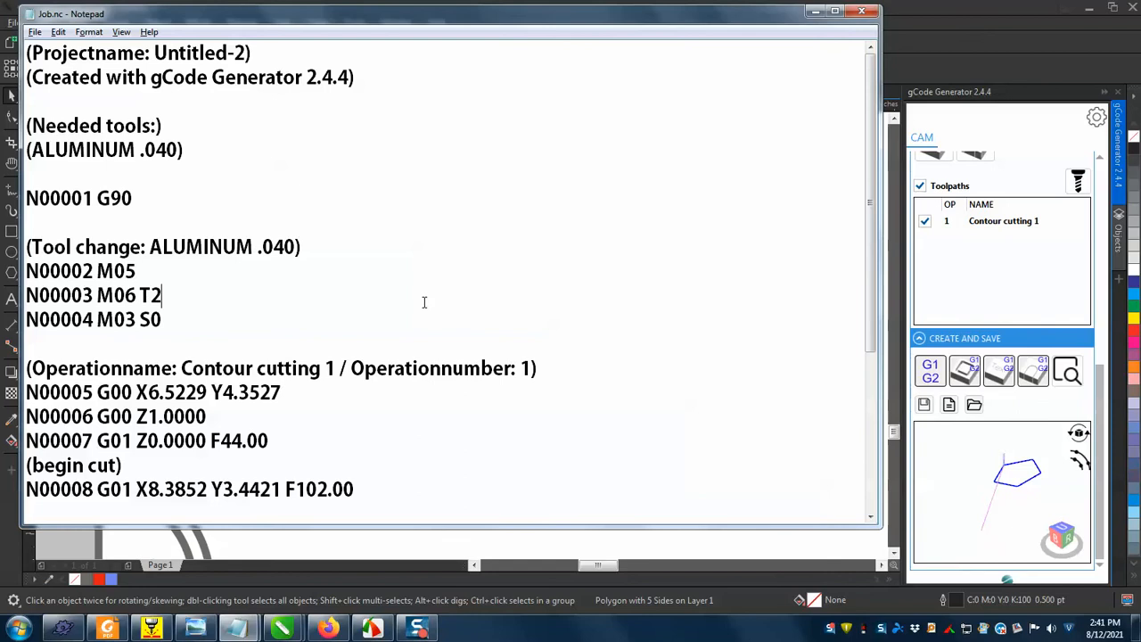
key(ctrl+a)
key(alt+Tab)
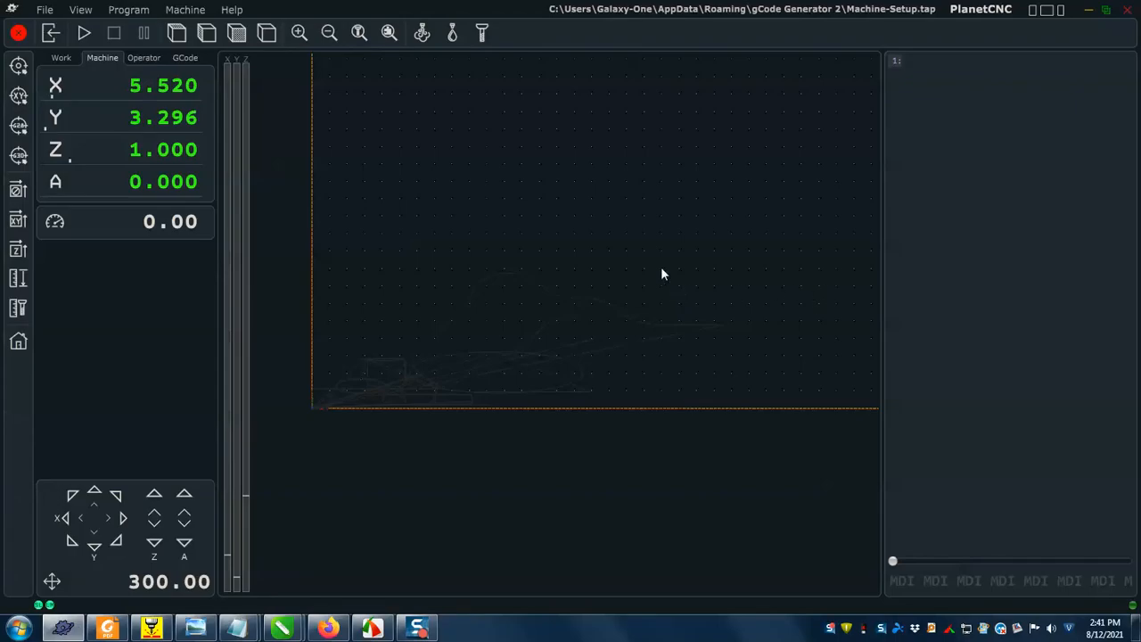
key(ctrl+v)
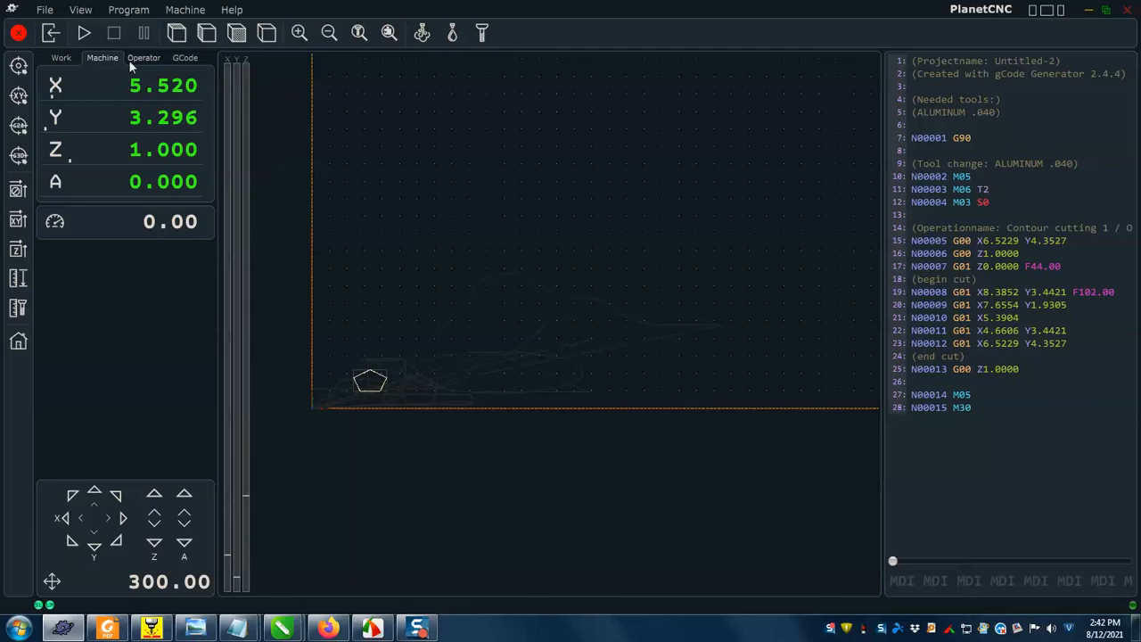
- Close the pasted G-code program in PlanetCNC and switch back to CorelDRAW
key(ctrl+w)
key(alt+Tab)
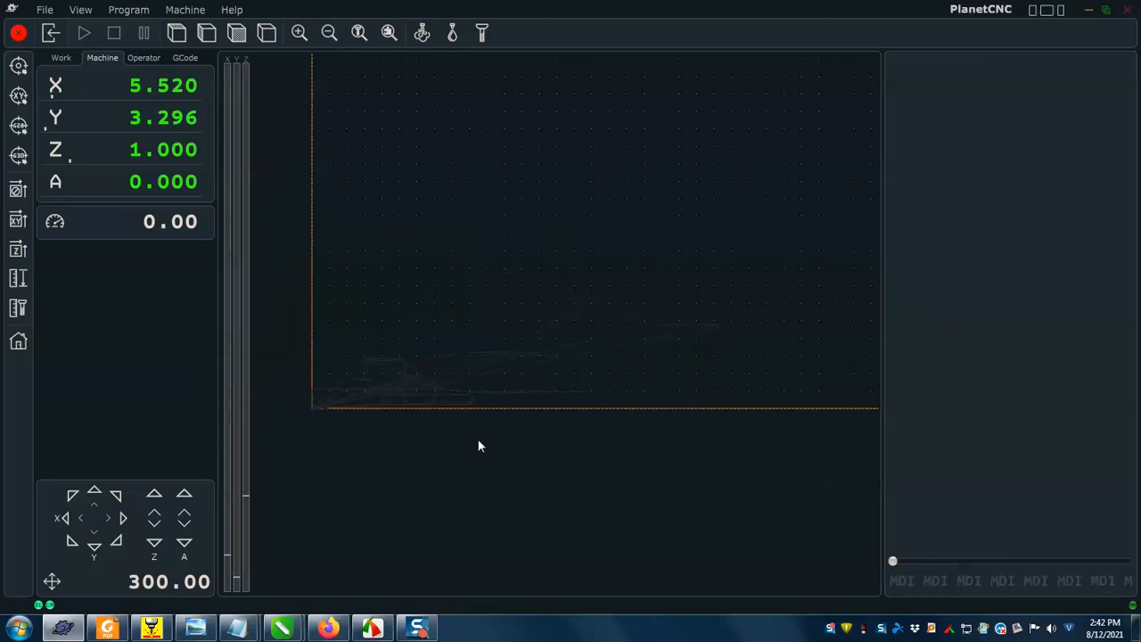
key(alt+Tab)
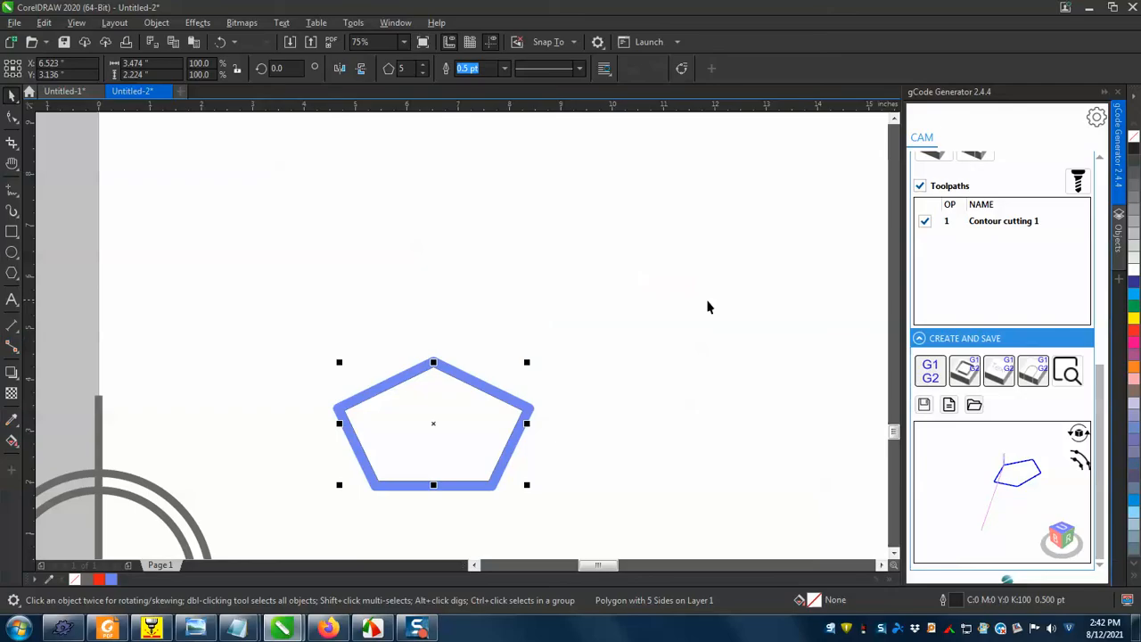
- Start saving the G-code as an NC file and browse from the postprocessors folder up to the Addons folder
click(694, 303)
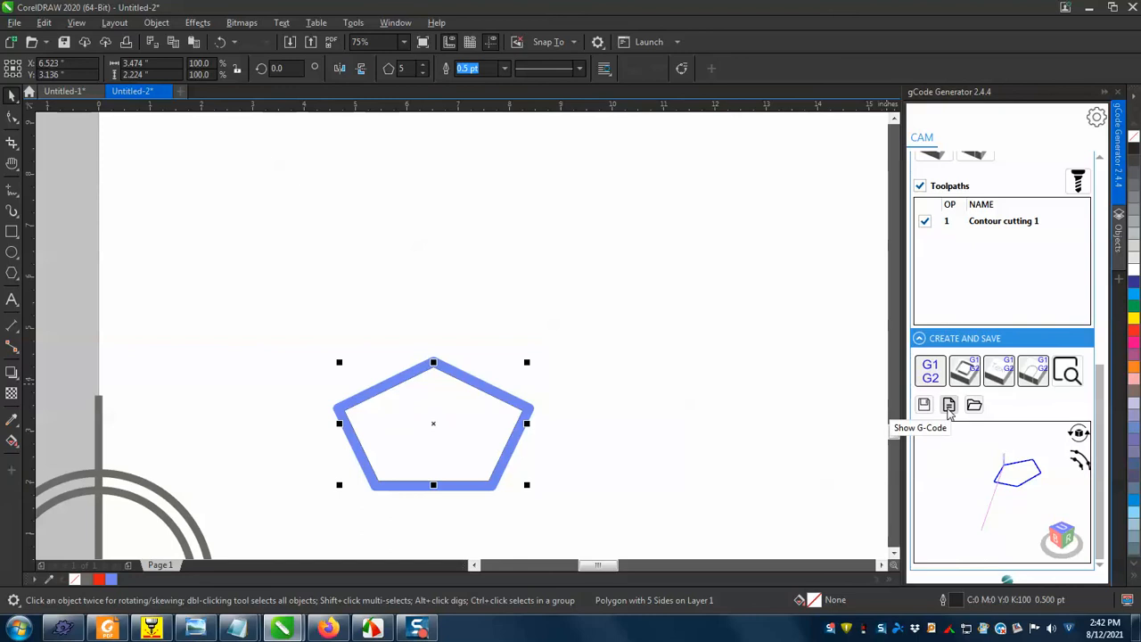
click(923, 405)
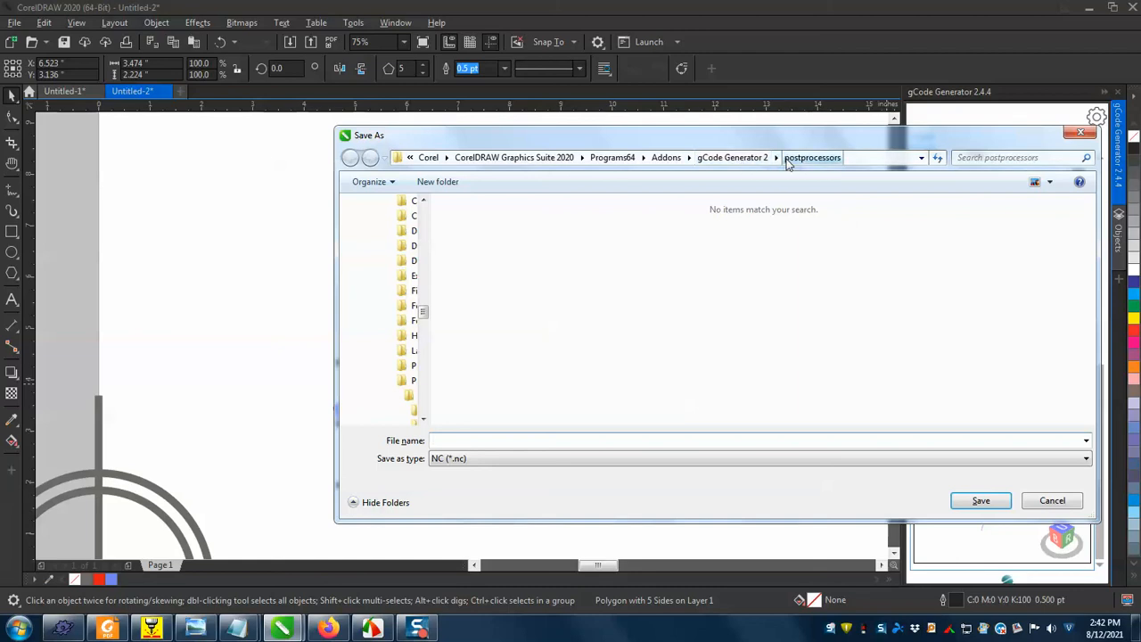
click(732, 158)
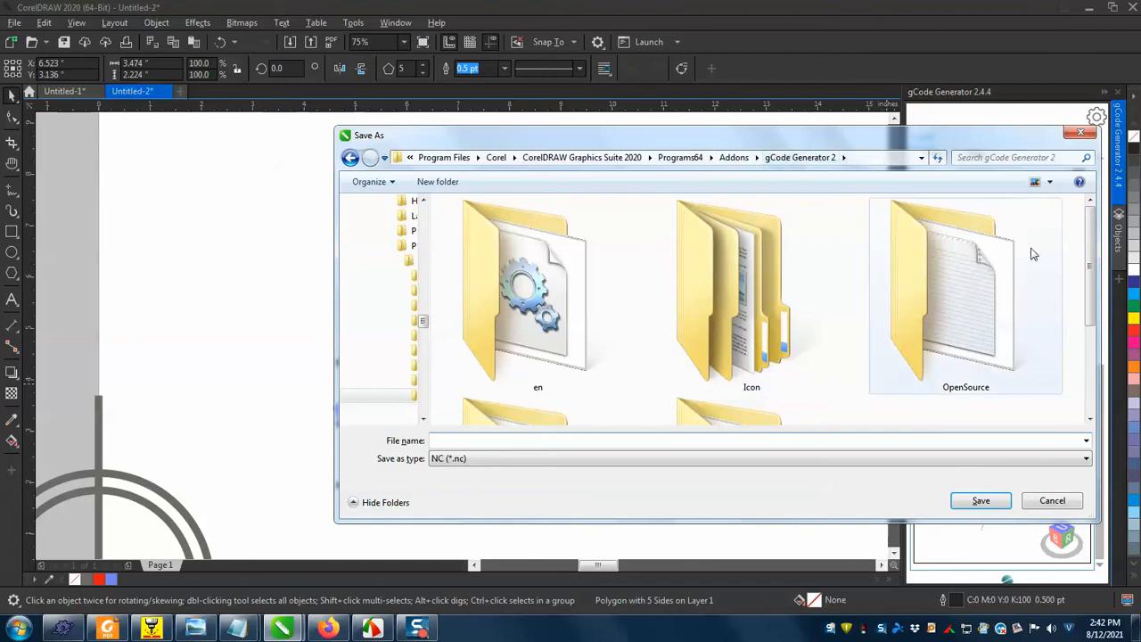
scroll(1091, 418, down, 3)
drag(1093, 429, 1080, 378)
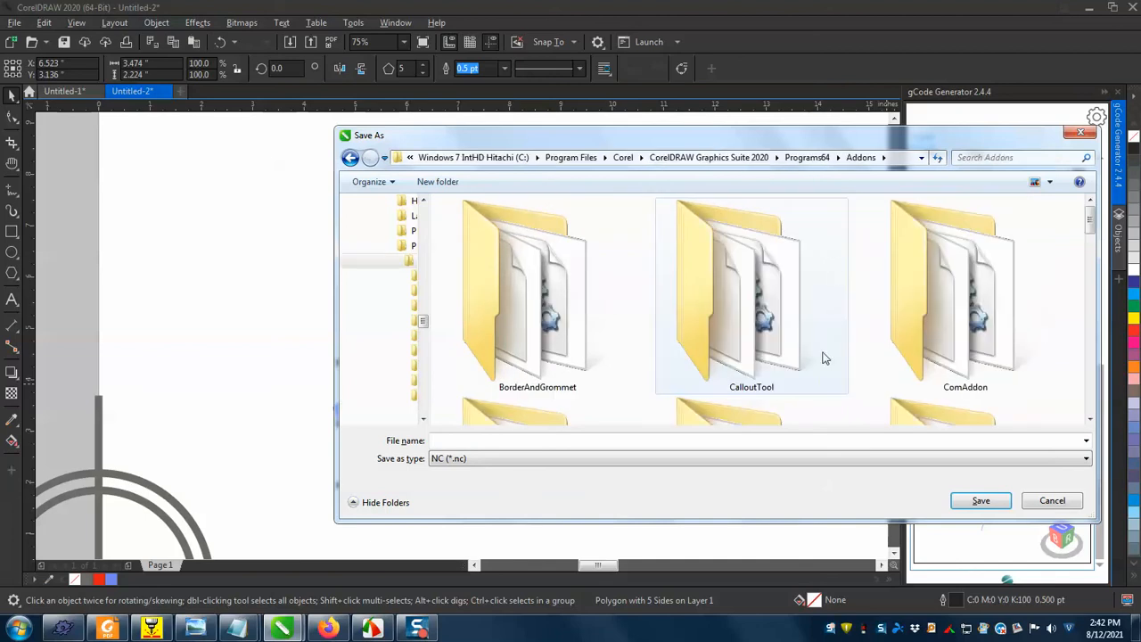
scroll(954, 361, down, 10)
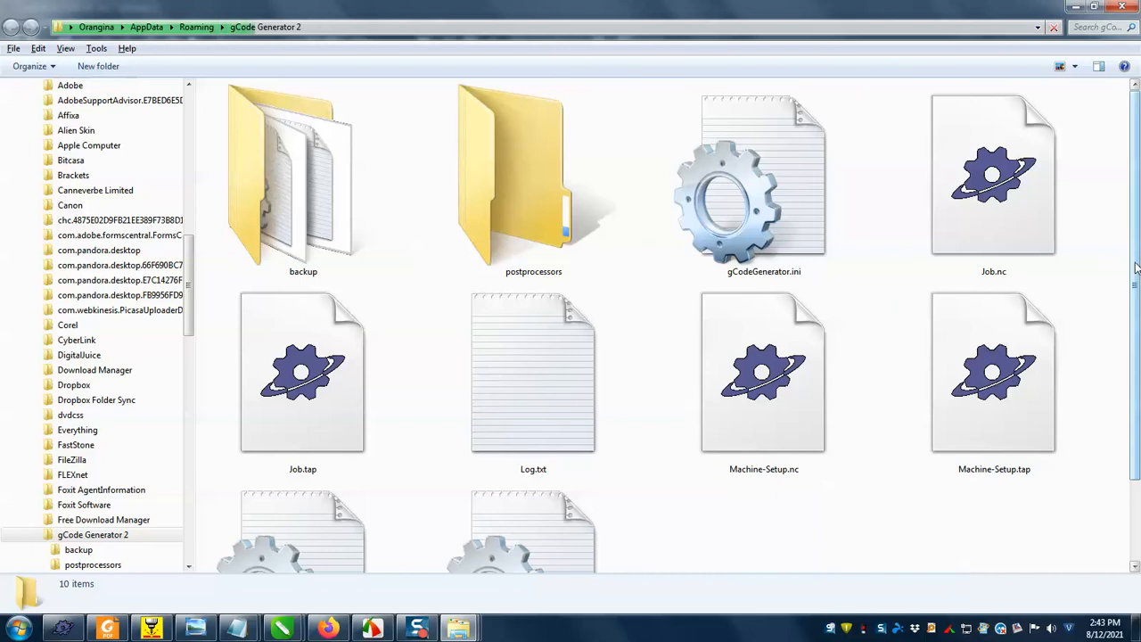
- Show the full path of the gCode Generator 2 folder in Explorer, then open Job.nc from that folder in PlanetCNC
click(720, 27)
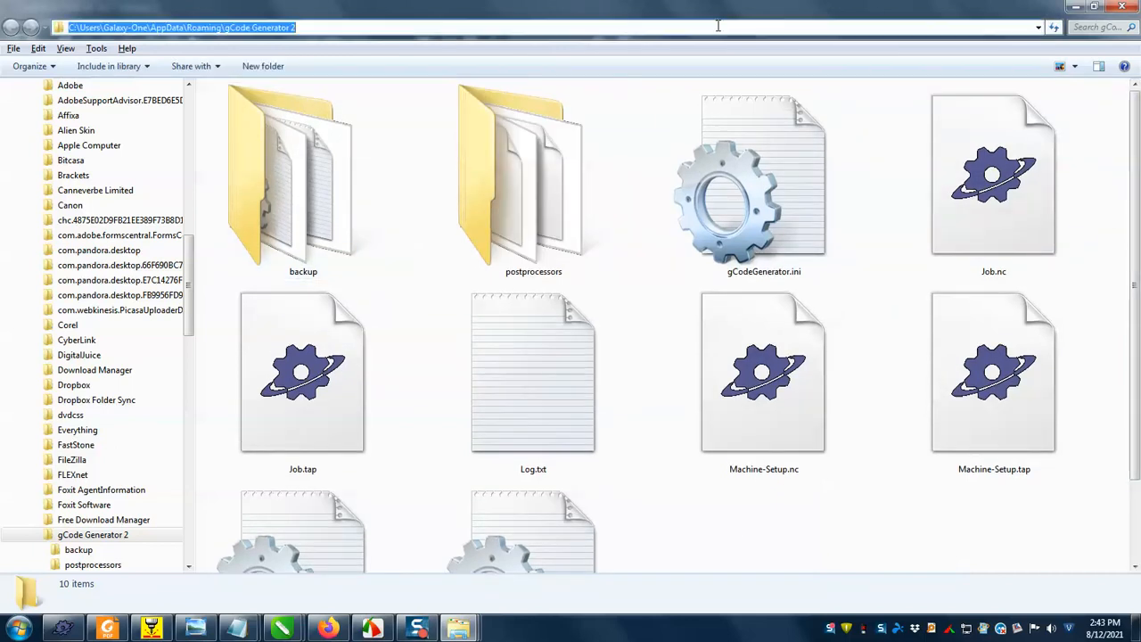
click(907, 516)
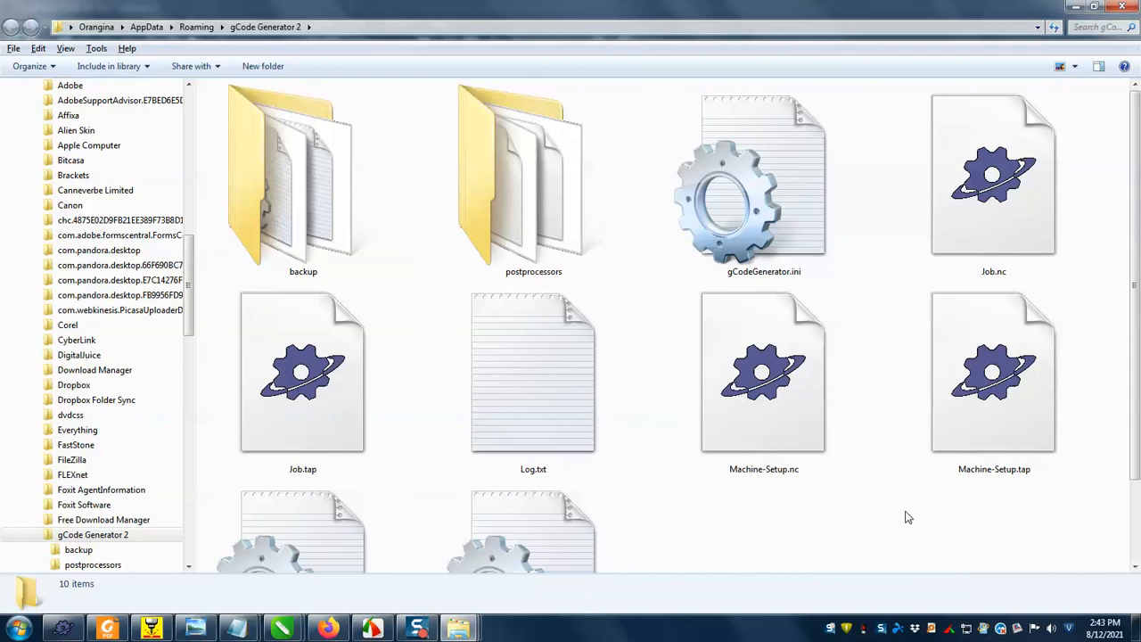
key(alt+Tab)
key(Tab)
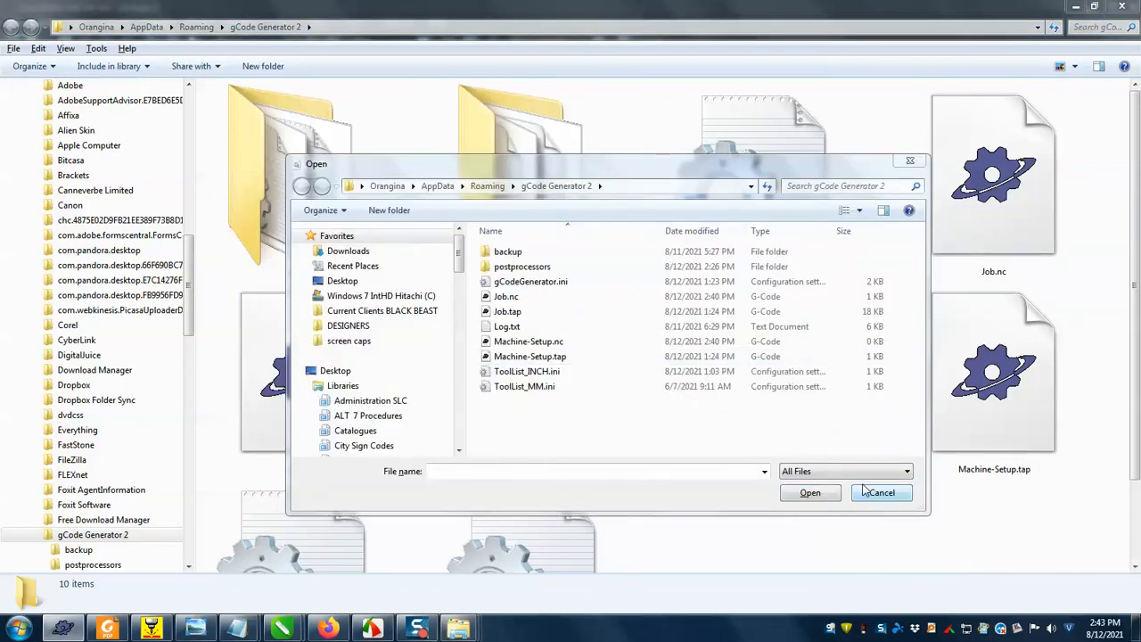
click(880, 492)
key(alt+Tab)
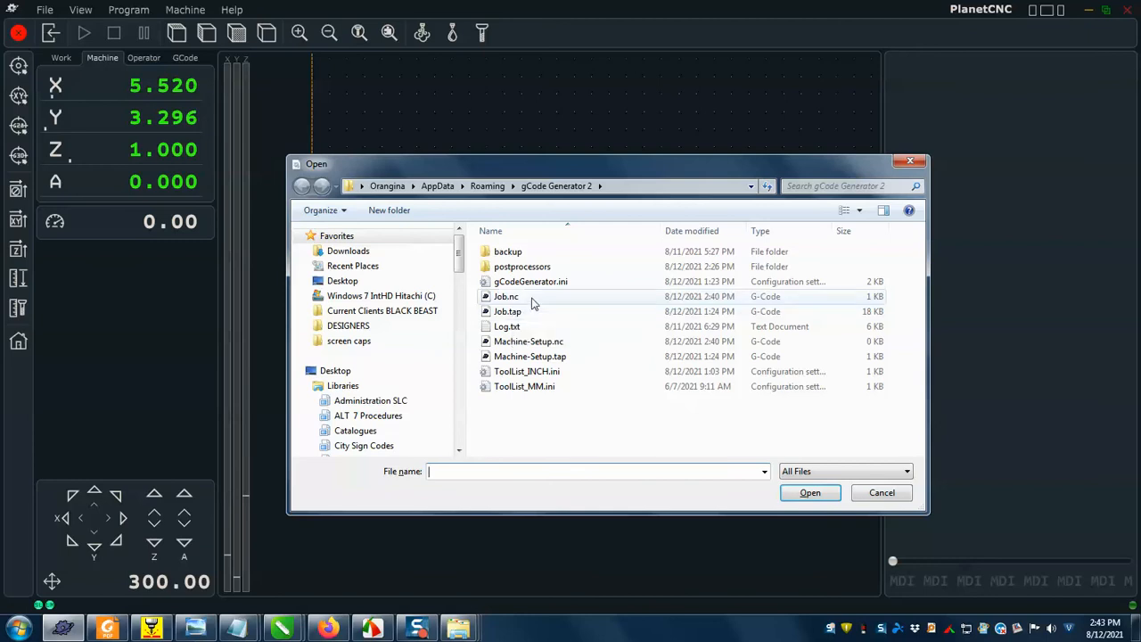
double_click(538, 296)
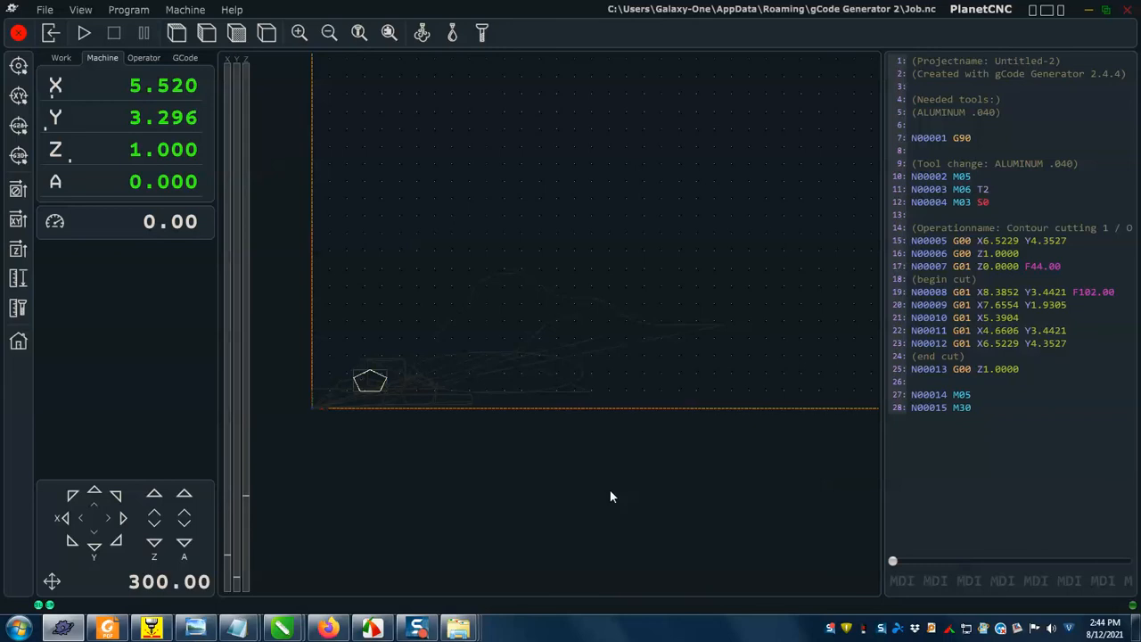
- Dismiss PlanetCNC's file open dialog without loading anything, then return to CorelDRAW and cancel the G-code save dialog
key(ctrl+o)
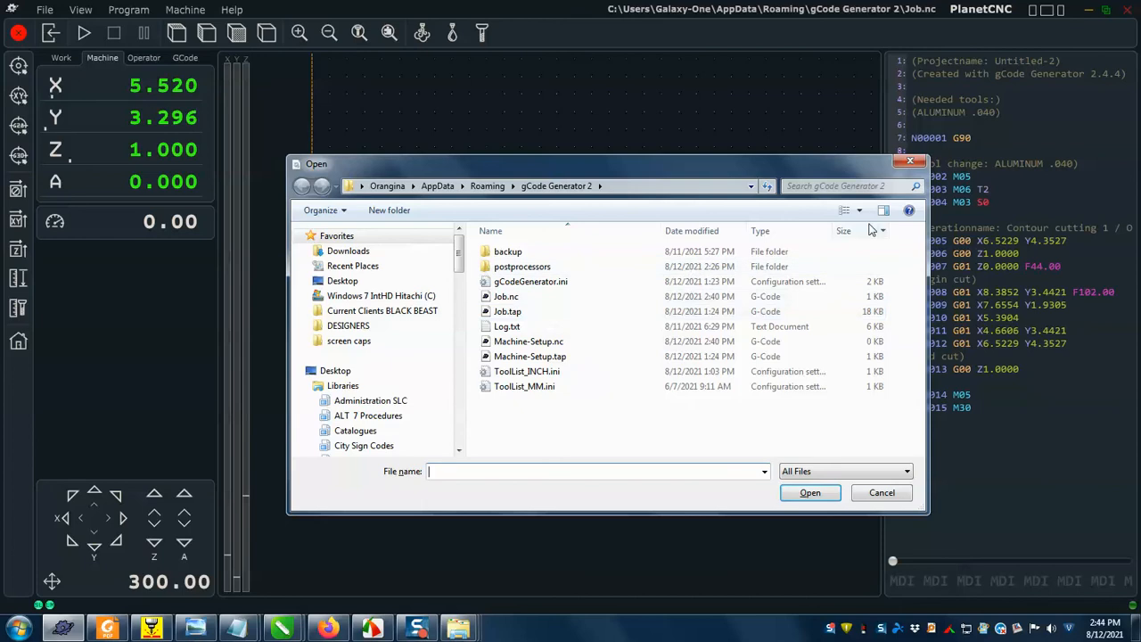
click(909, 164)
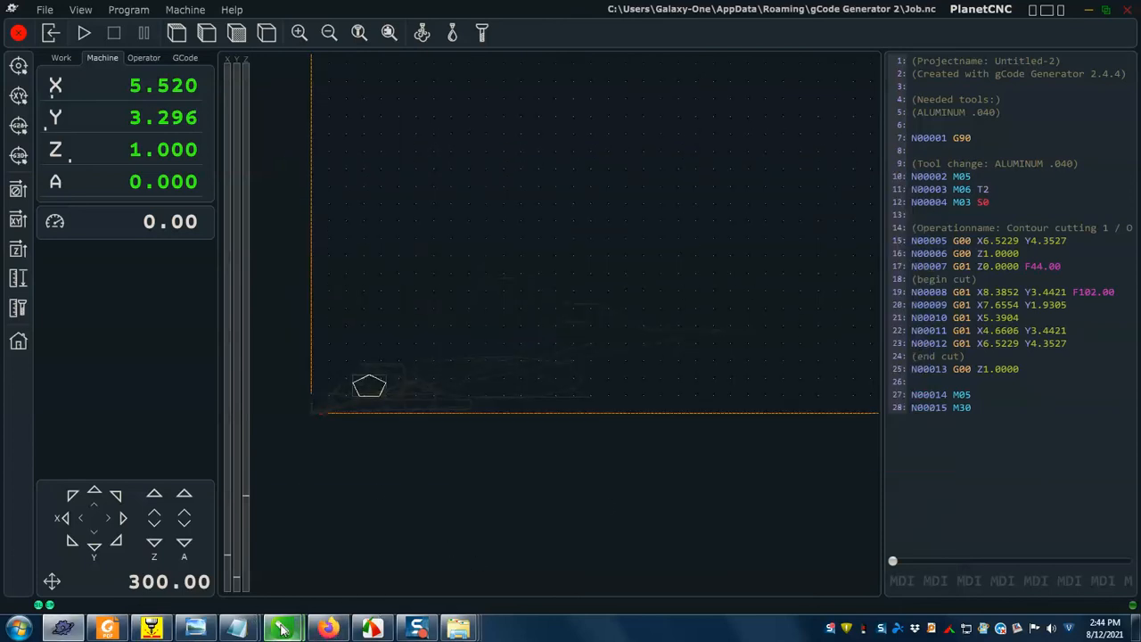
mouse_move(281, 629)
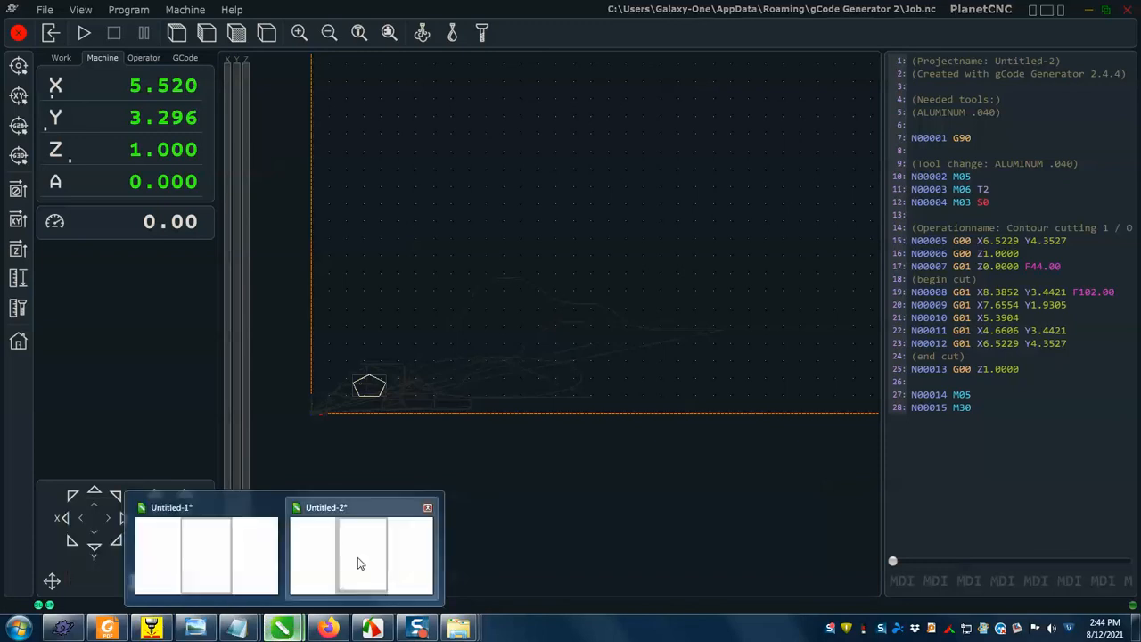
click(237, 555)
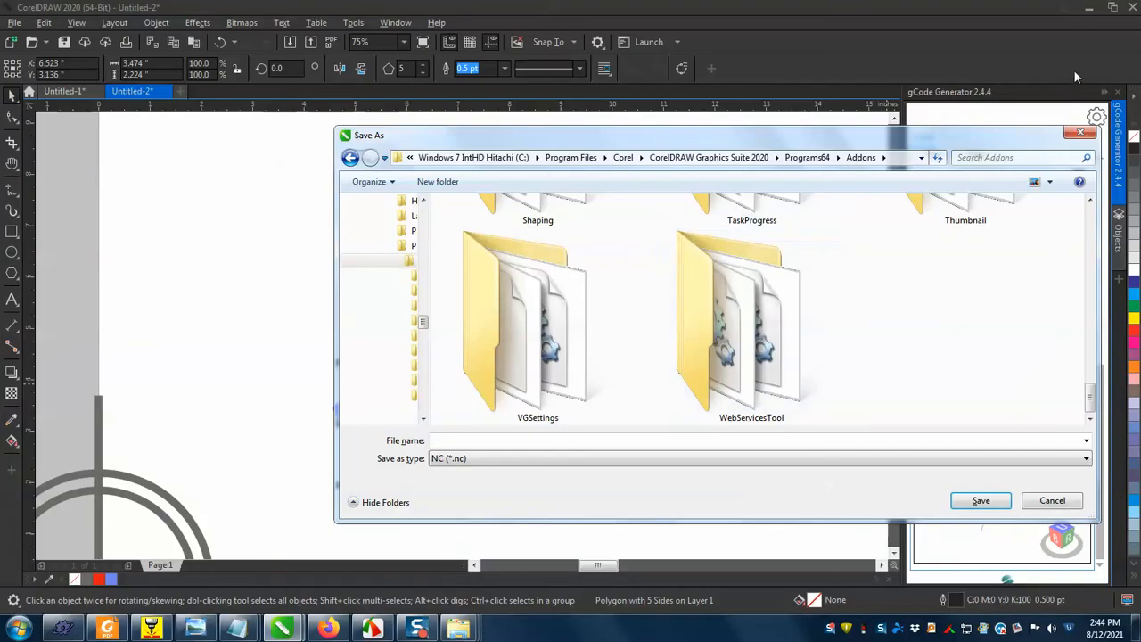
click(1085, 131)
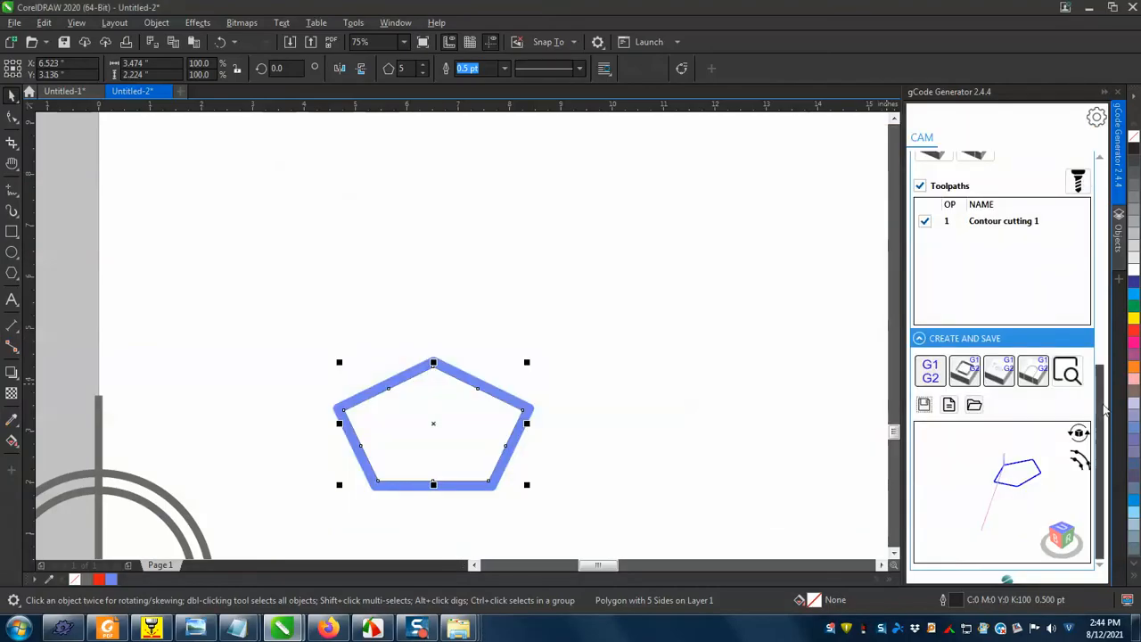
- Look through the post processor profiles available in gCode Generator, keeping Default_XYZ selected
drag(1099, 386, 1096, 151)
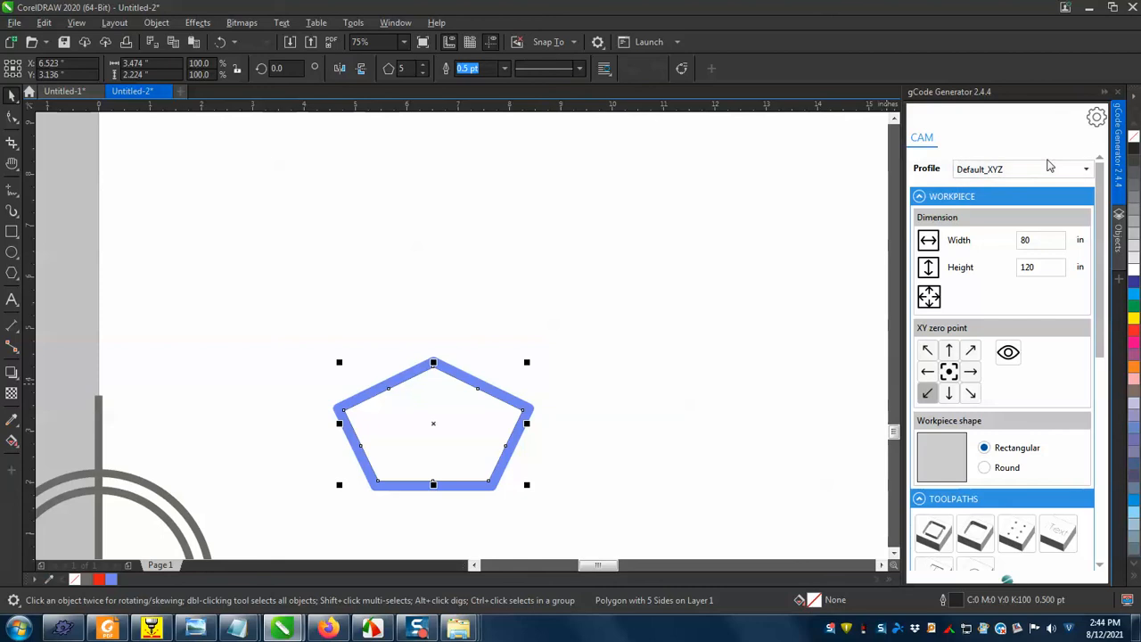
click(1046, 171)
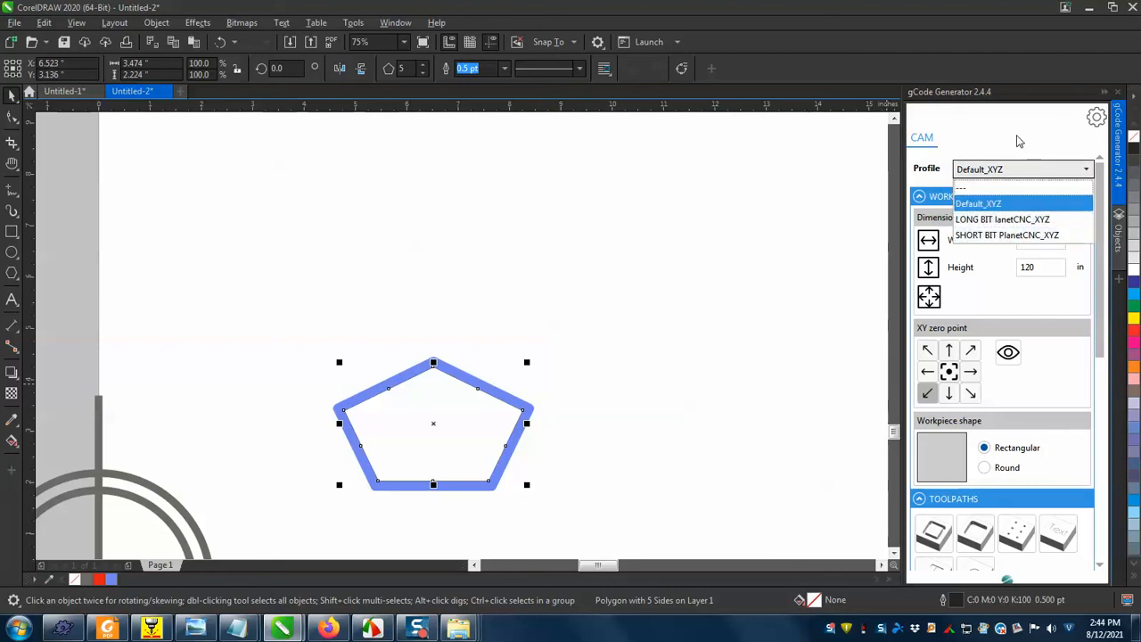
click(1034, 171)
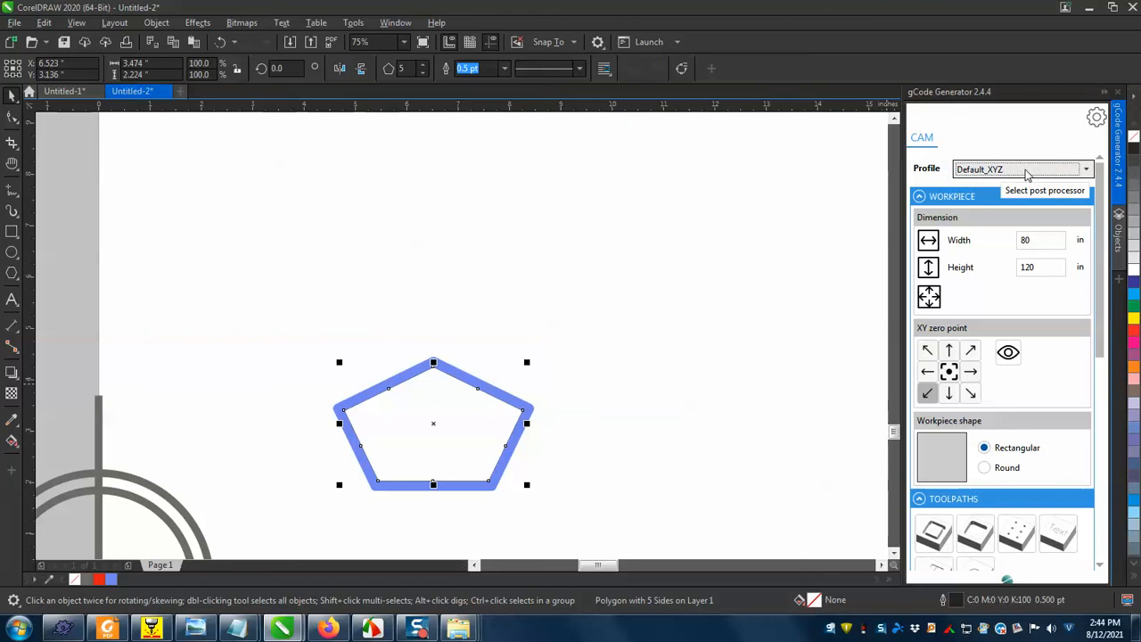
- Review the Default_XYZ post processor's coordinates, custom texts, default values and file extension, and close it without changes
click(1096, 117)
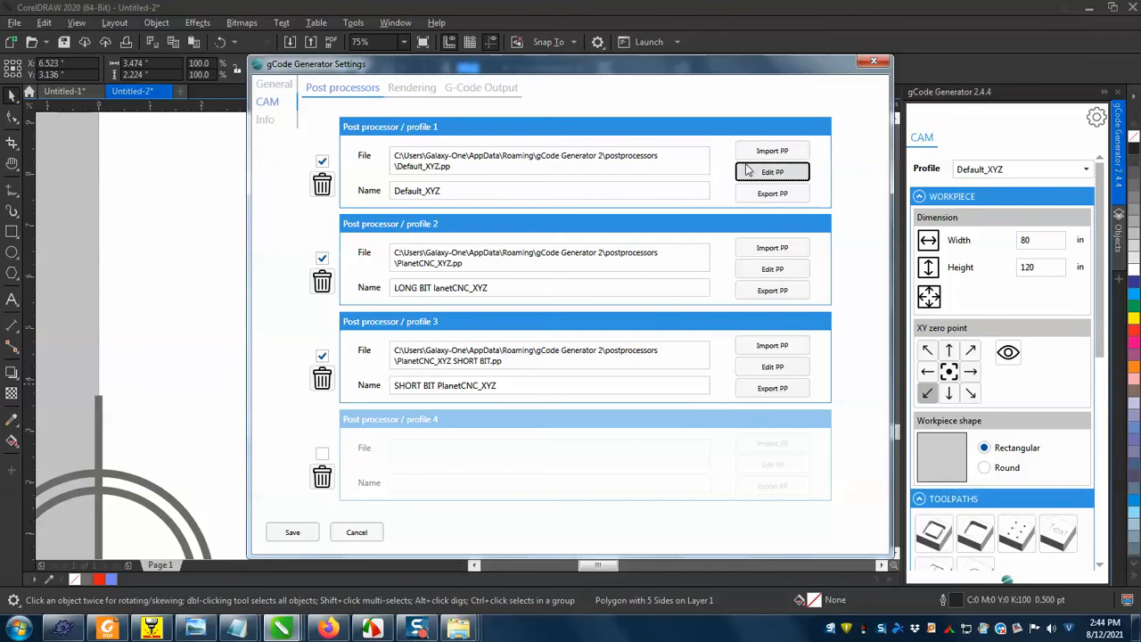
click(766, 173)
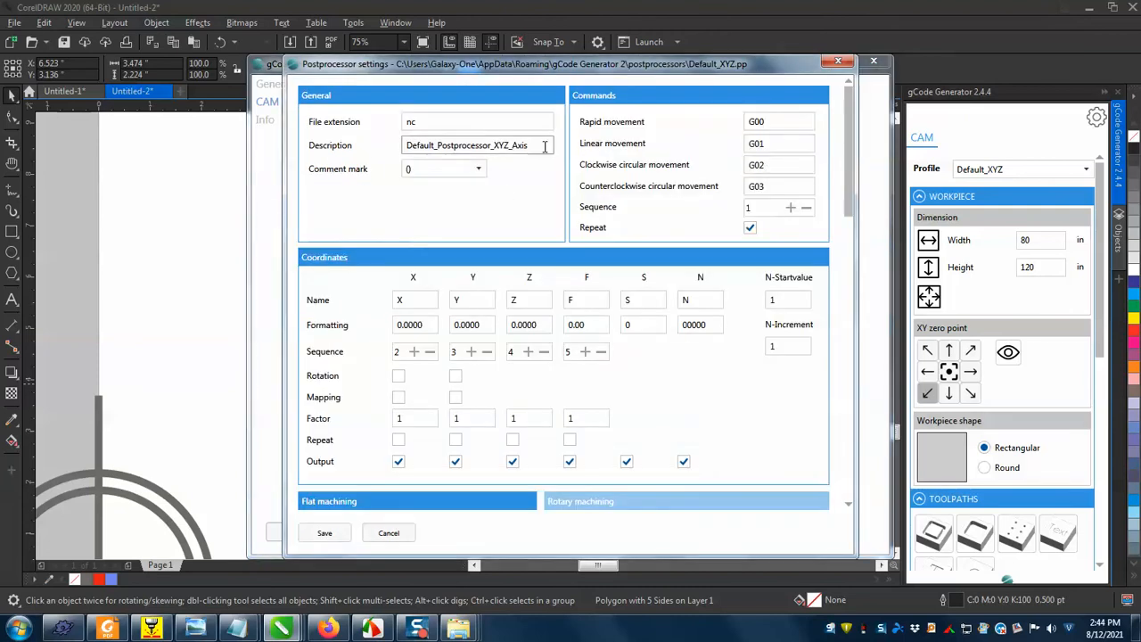
scroll(463, 235, down, 5)
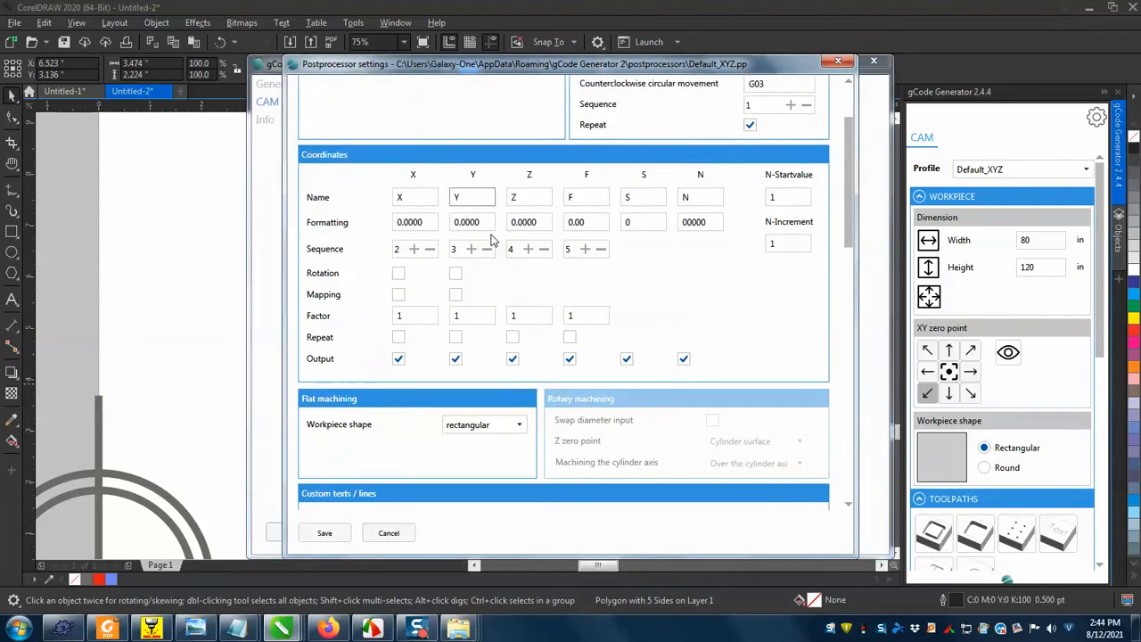
scroll(500, 239, down, 8)
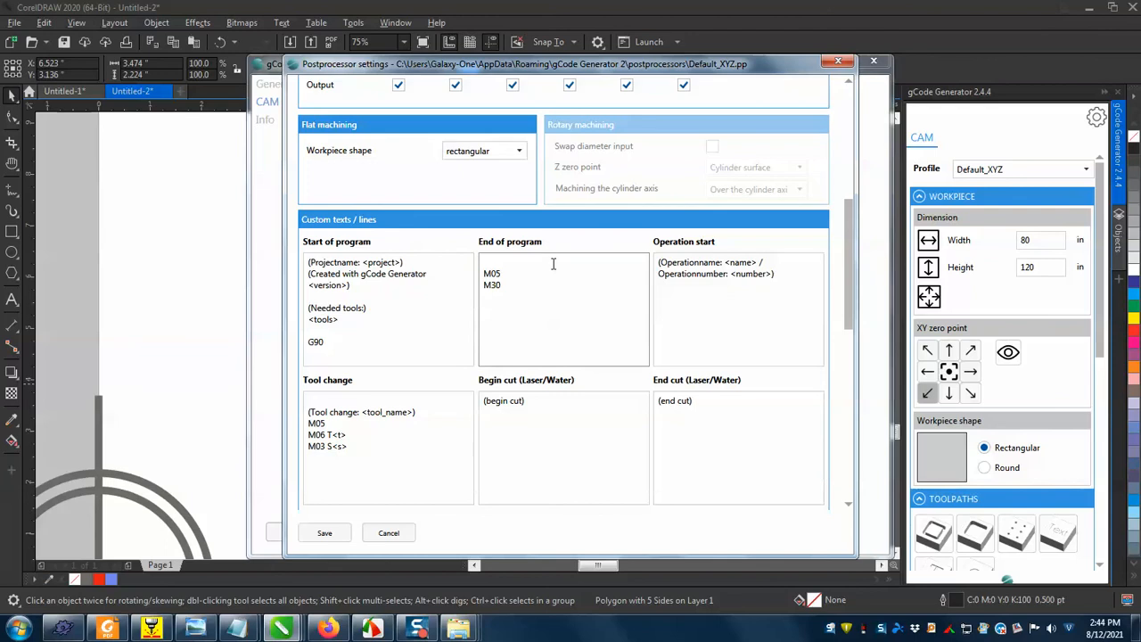
scroll(543, 268, down, 11)
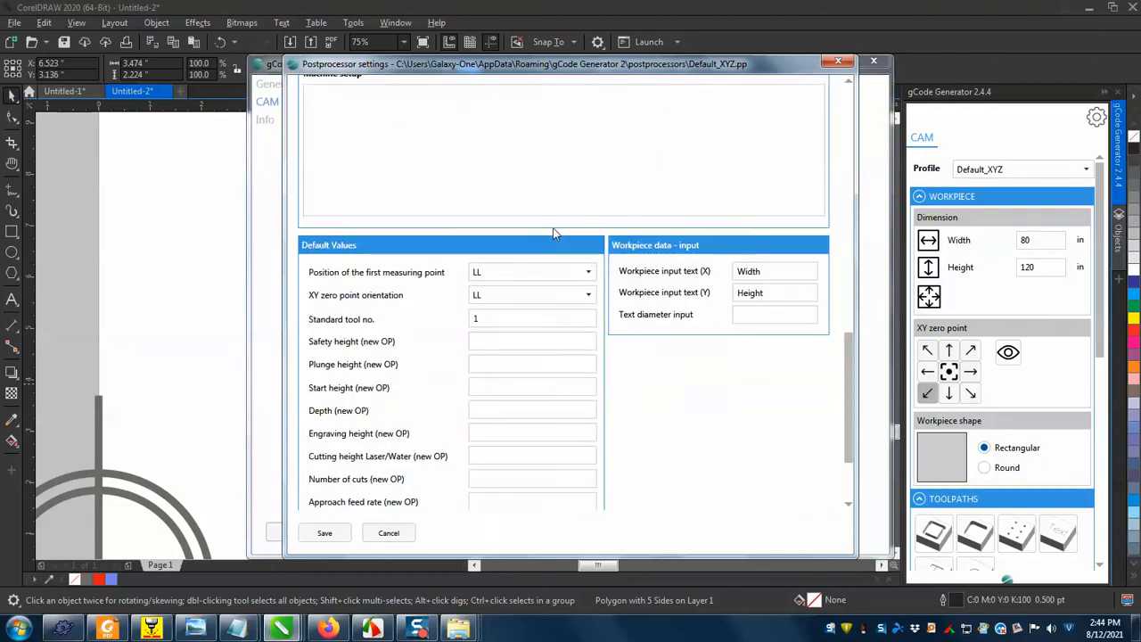
scroll(555, 233, down, 4)
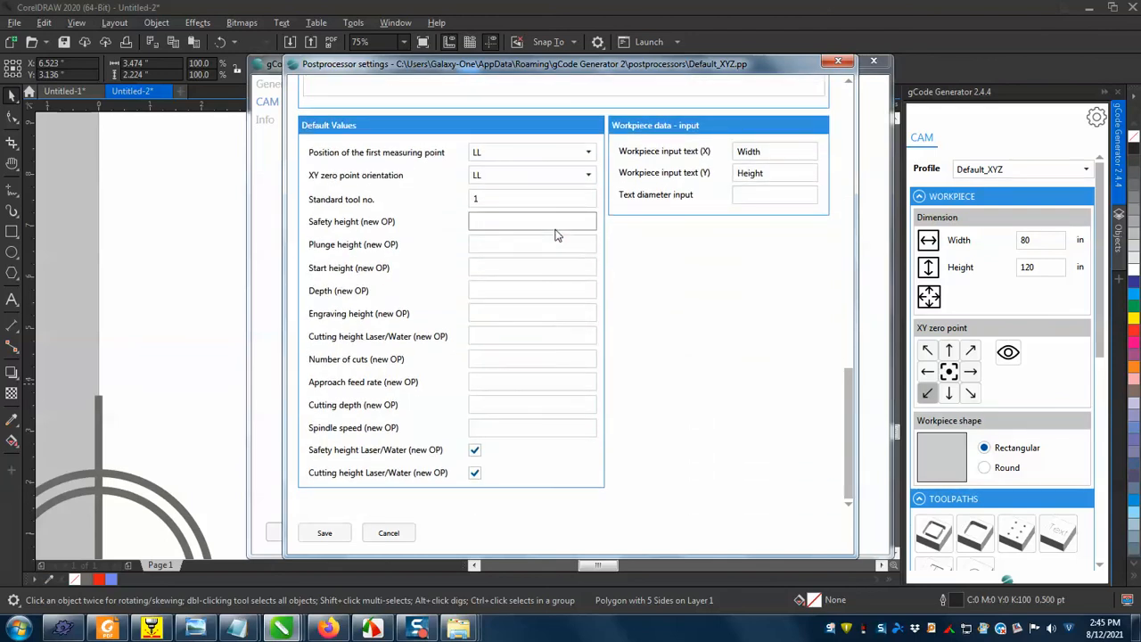
scroll(555, 234, up, 12)
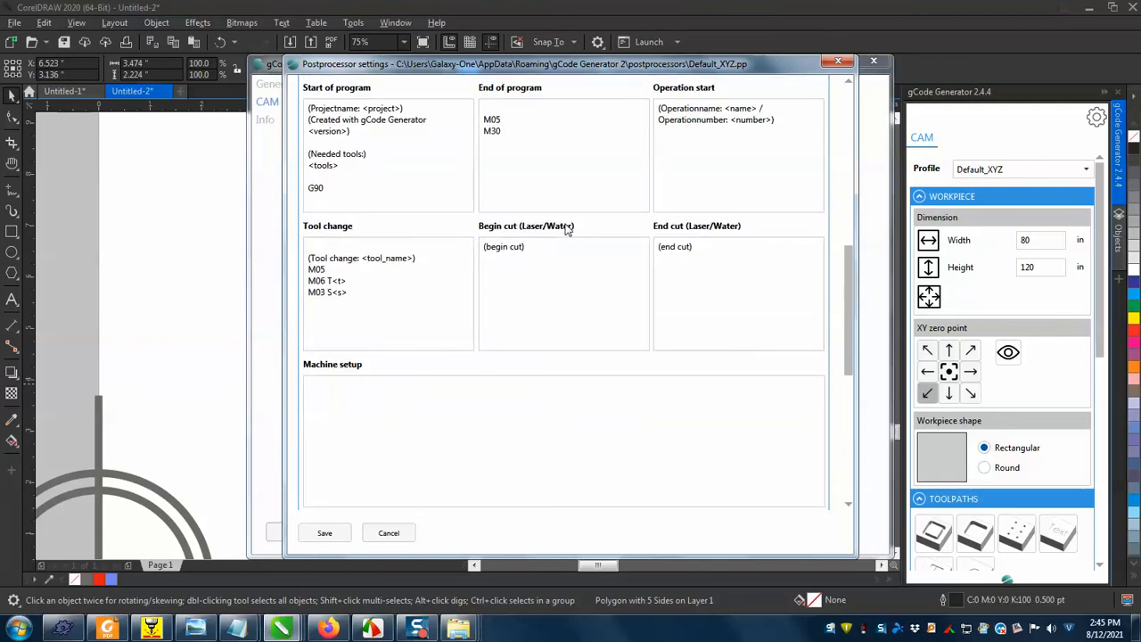
scroll(566, 229, up, 9)
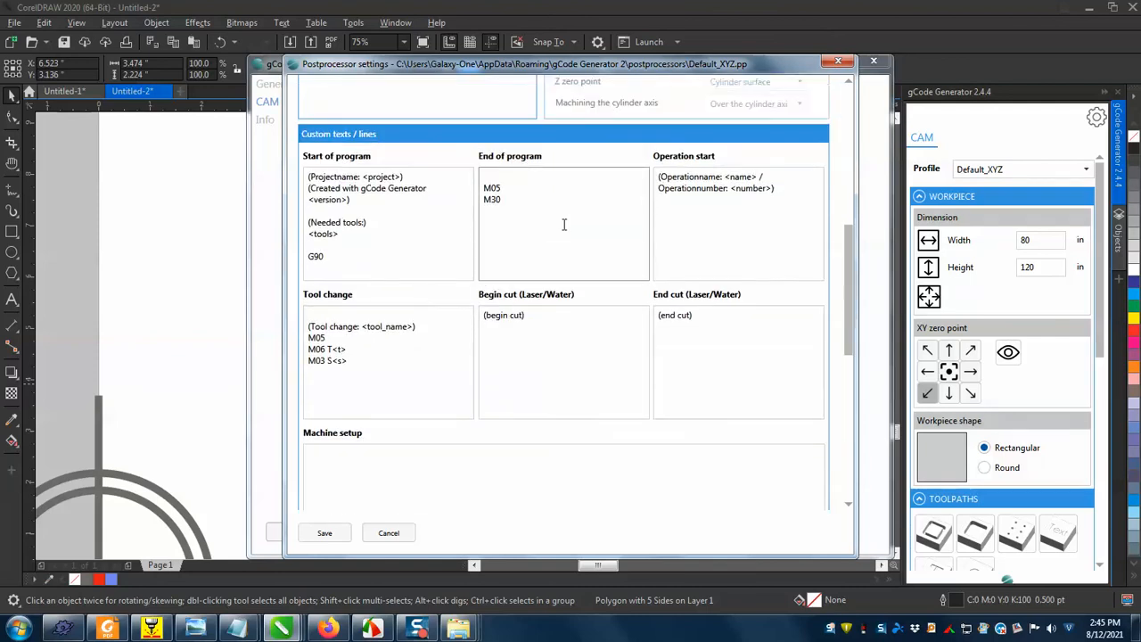
scroll(567, 229, up, 2)
scroll(567, 230, up, 4)
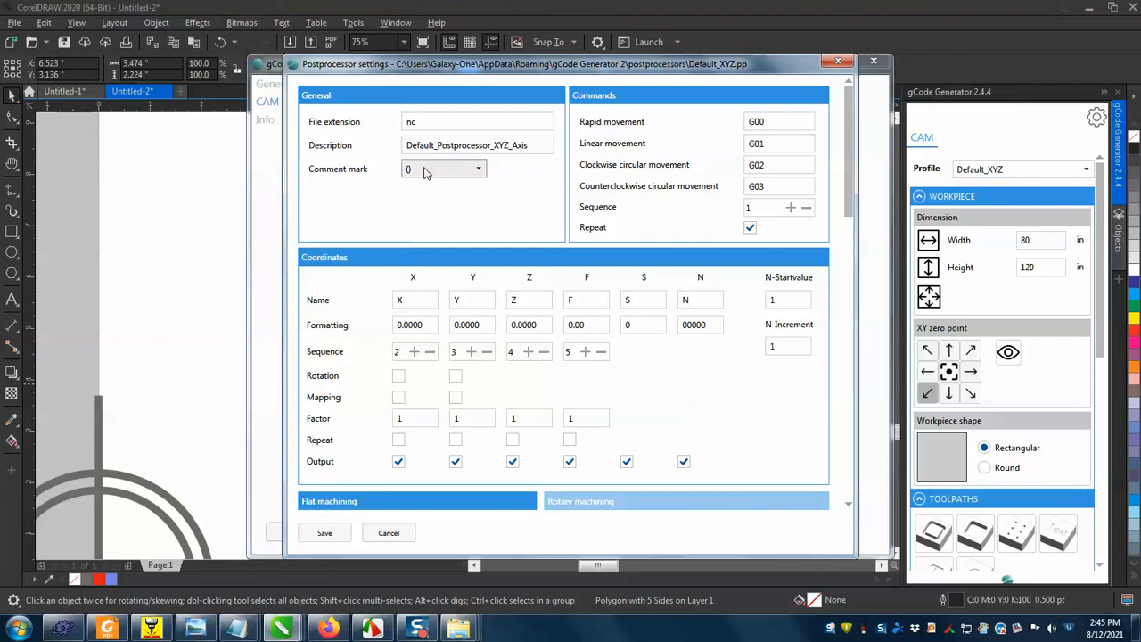
drag(438, 121, 365, 123)
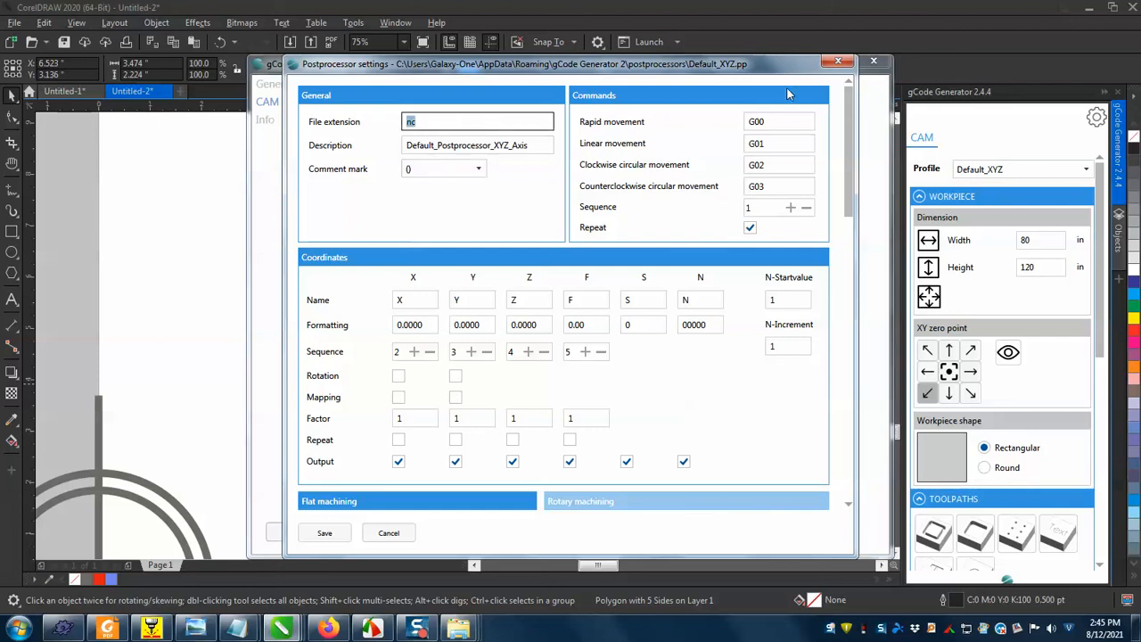
click(836, 61)
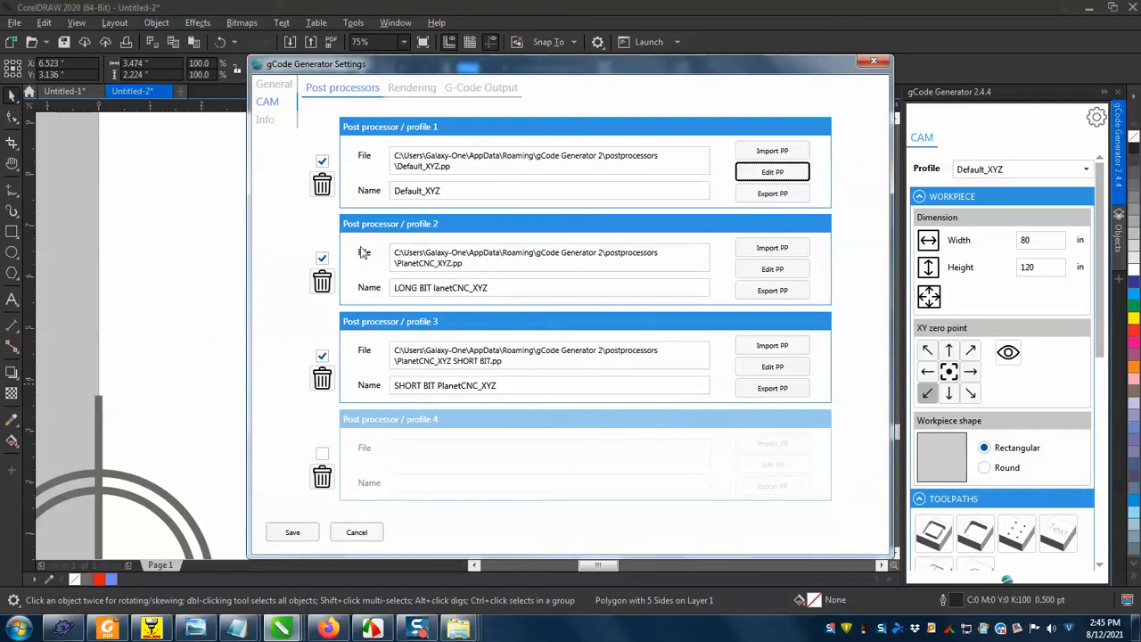
- Try disabling the Default_XYZ profile and check the PlanetCNC_XYZ post processor's file extension, closing the settings without saving
click(322, 163)
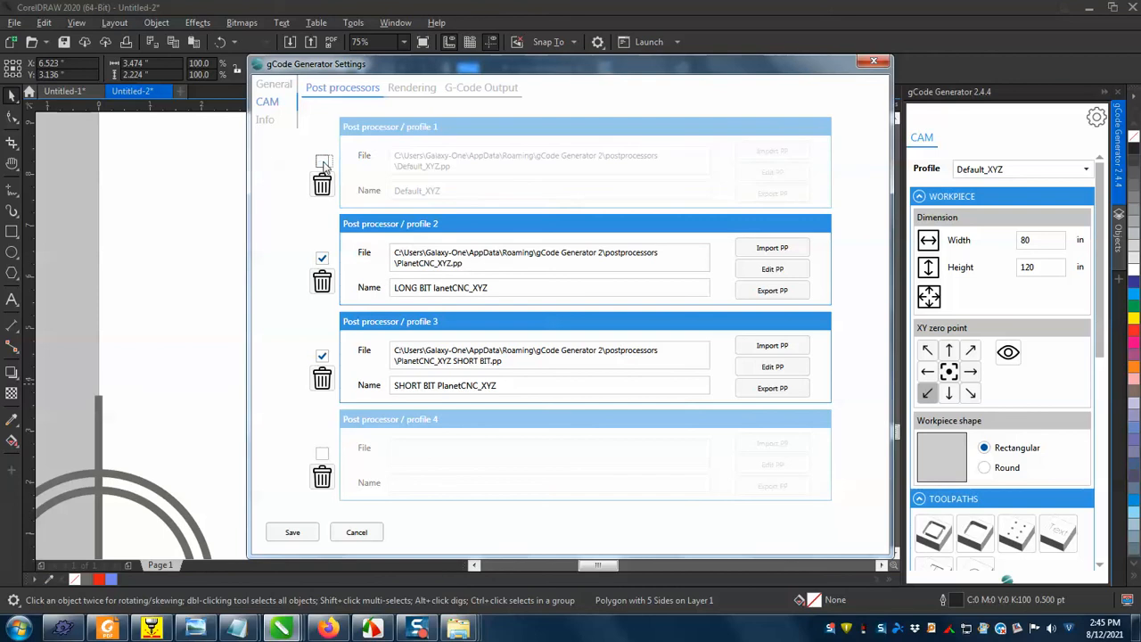
click(784, 270)
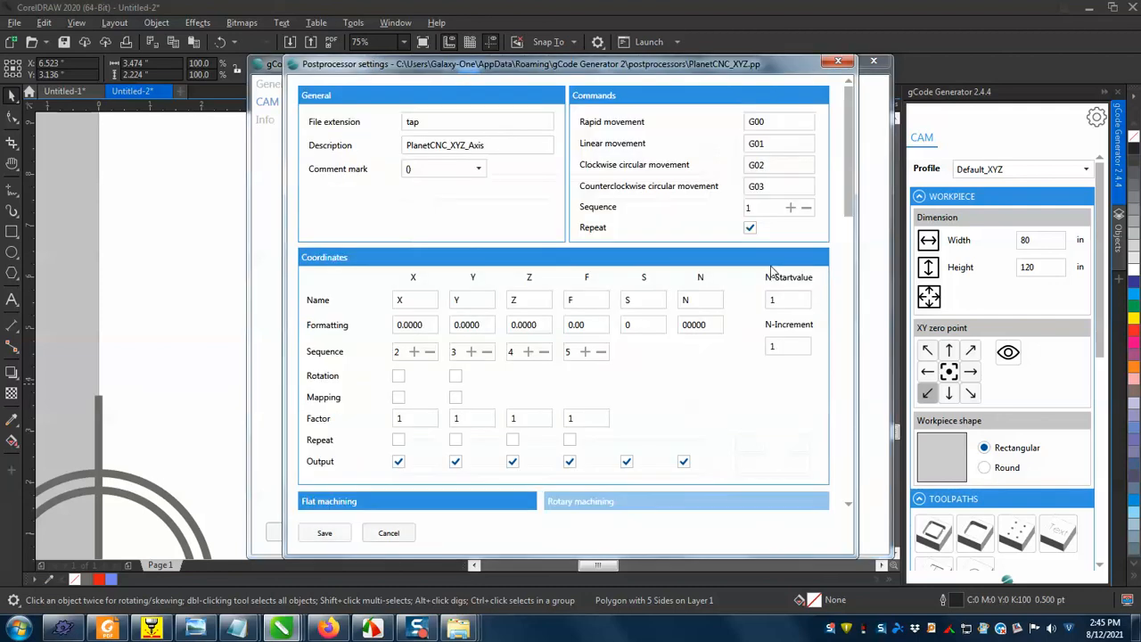
click(415, 121)
drag(430, 124, 385, 128)
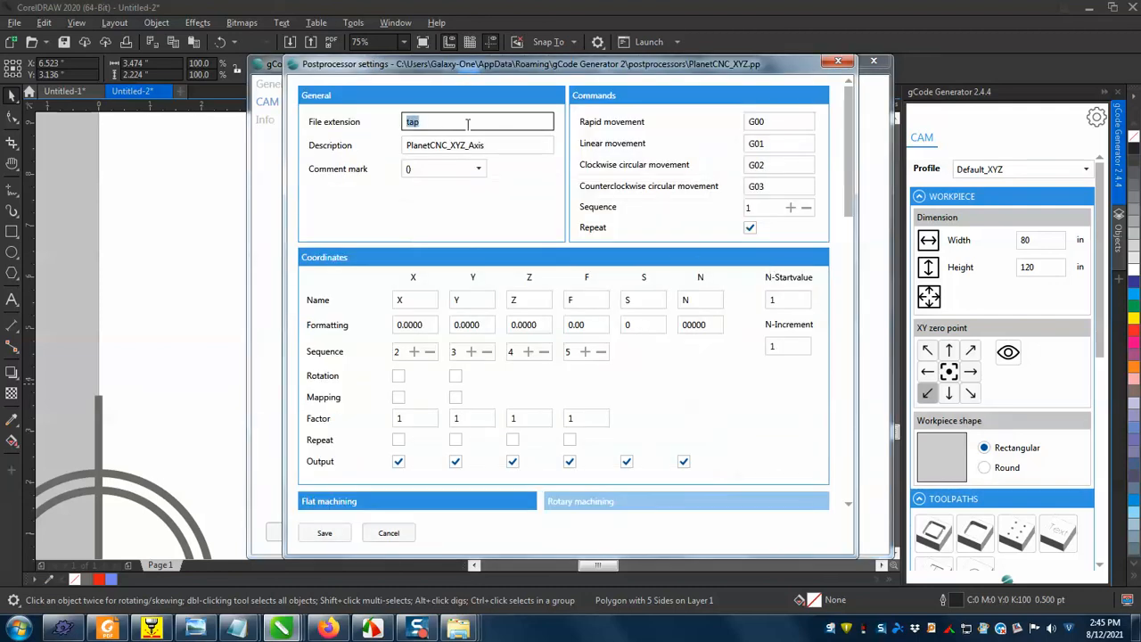
click(838, 62)
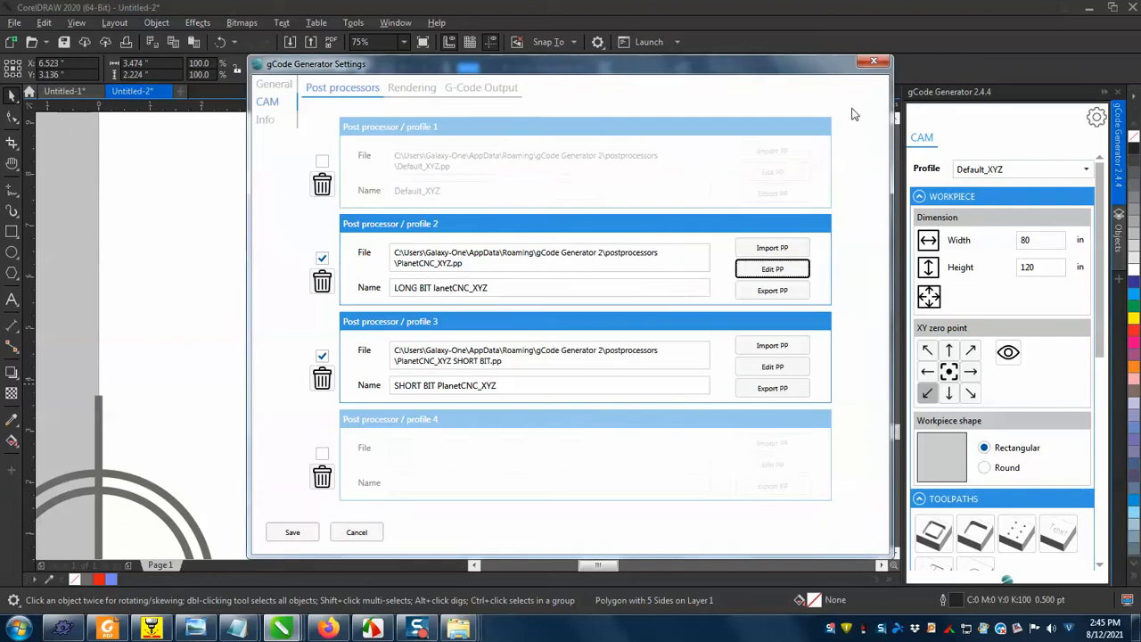
click(874, 62)
- Close the gCode Generator settings and generate the G-code for the pentagon's Contour cutting 1 toolpath with the Default_XYZ profile
click(672, 331)
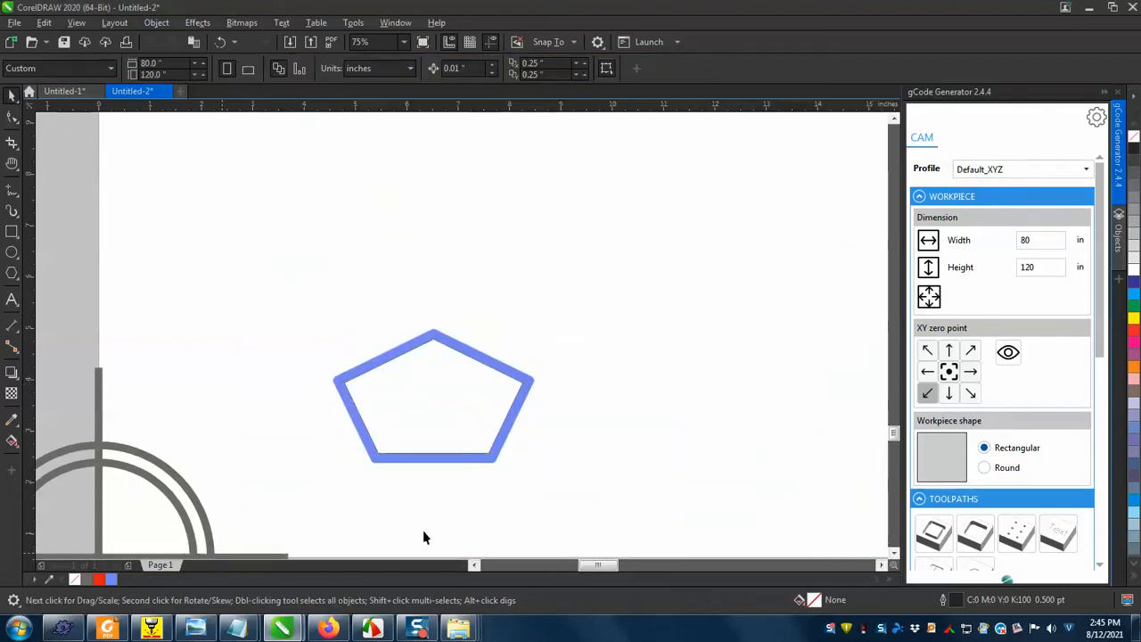
click(424, 458)
drag(1100, 345, 1101, 444)
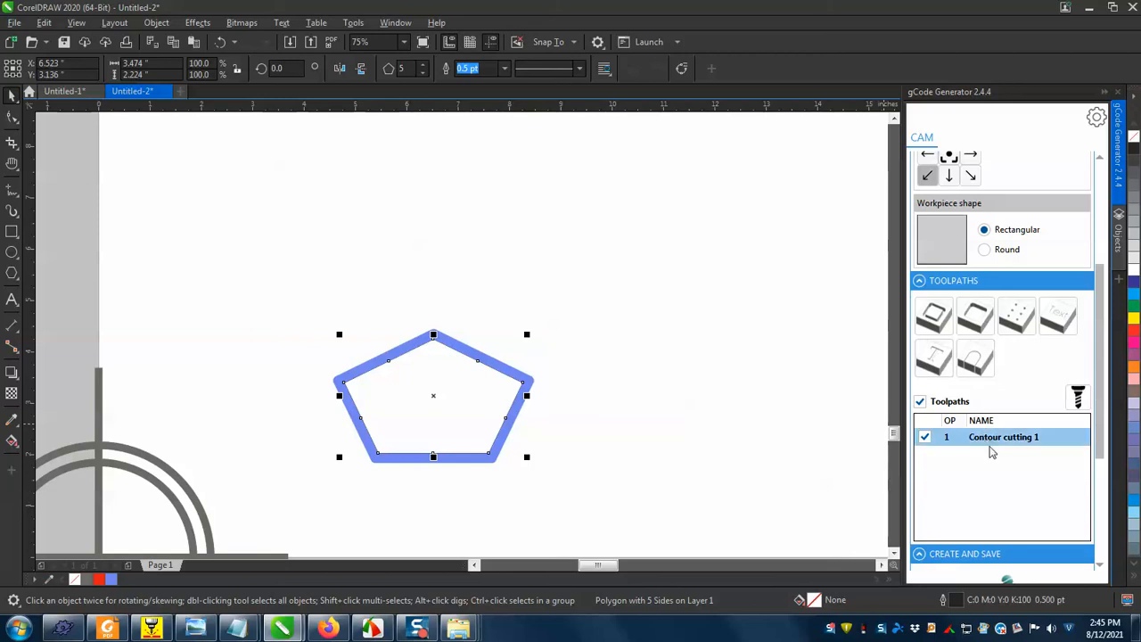
scroll(990, 449, down, 5)
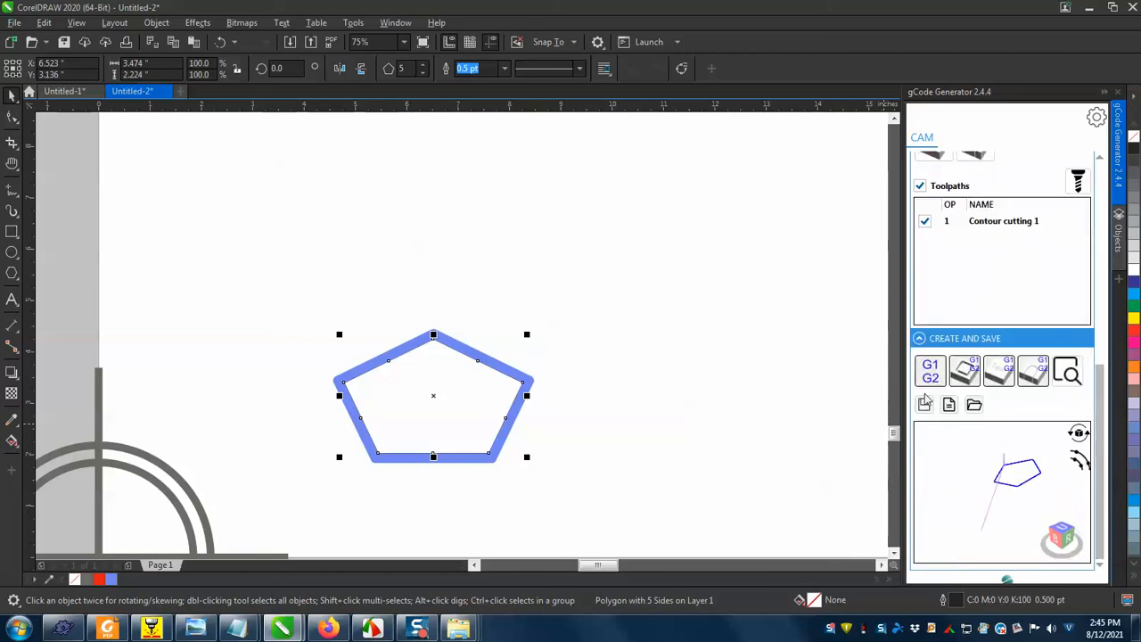
click(936, 382)
- Switch to the gCode Generator 2 folder in Windows Explorer, delete Job.nc while keeping Job.tap, and minimize the folder window
mouse_move(458, 627)
click(635, 564)
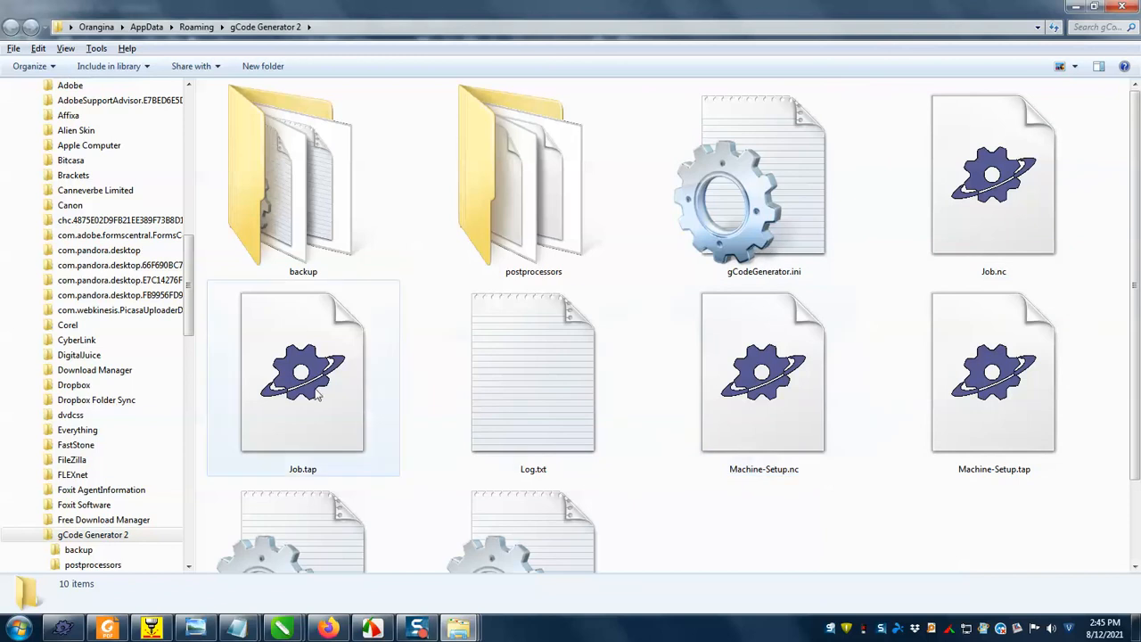
click(325, 454)
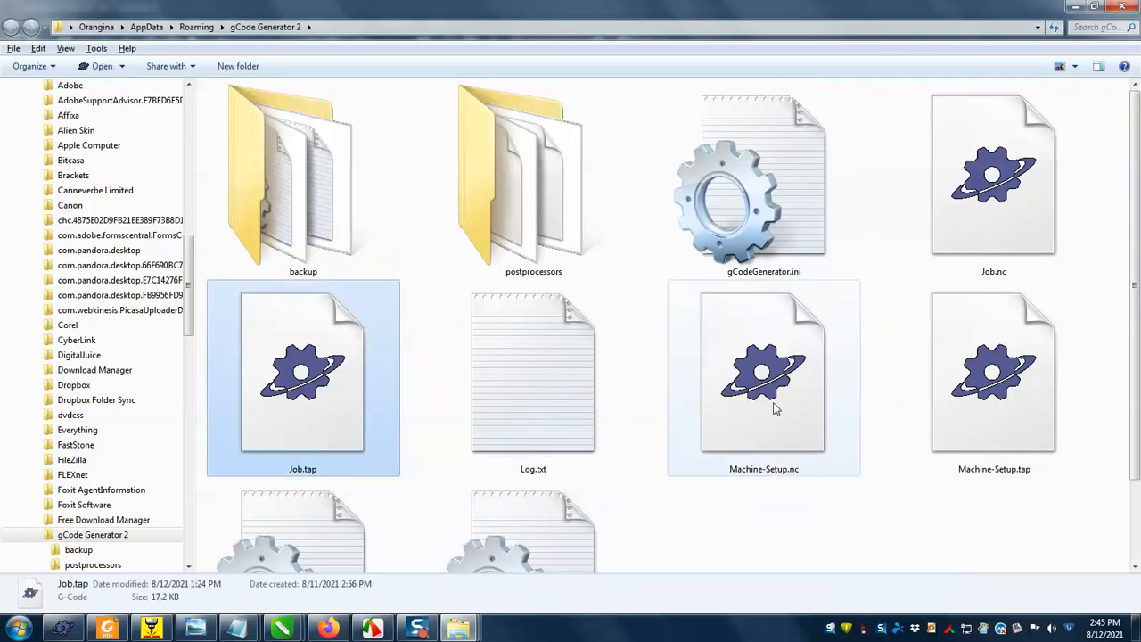
click(975, 247)
key(Delete)
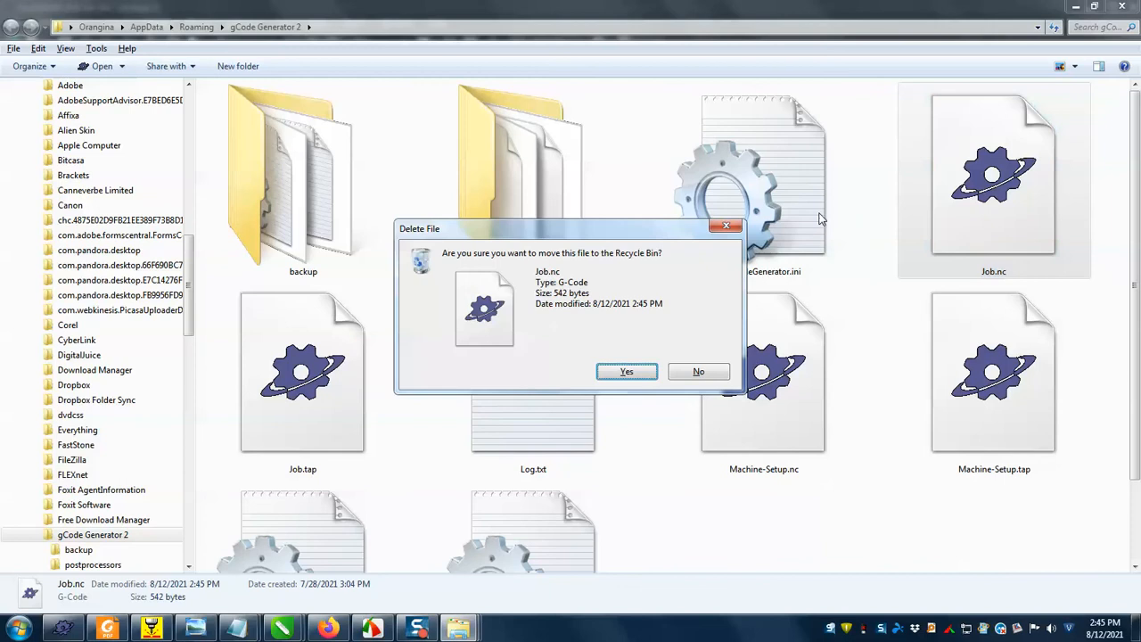
click(628, 373)
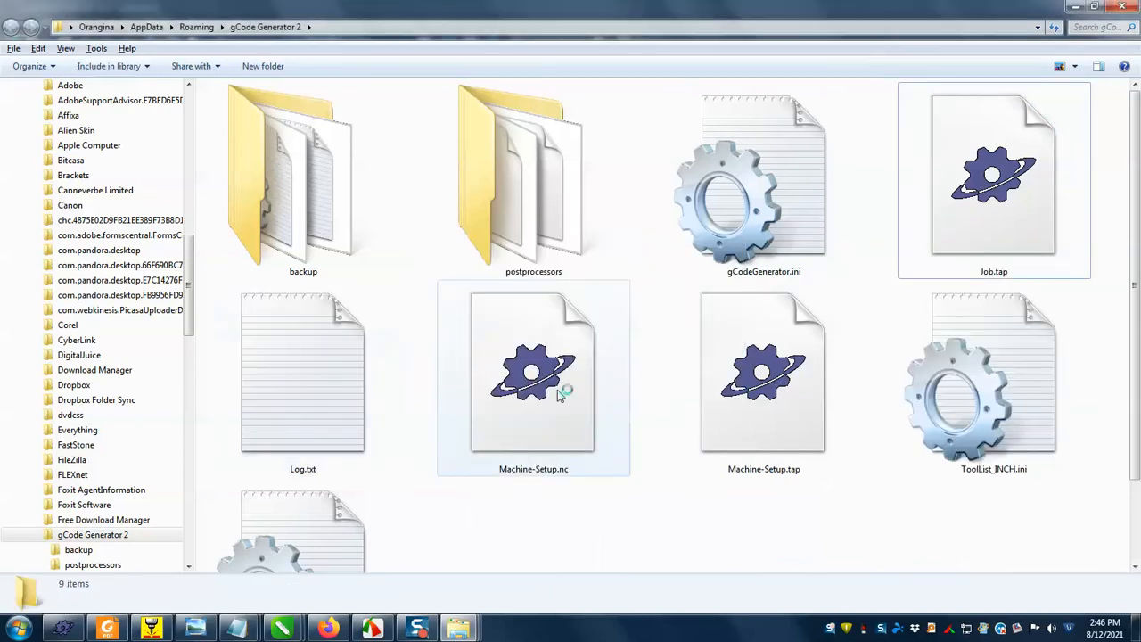
click(952, 205)
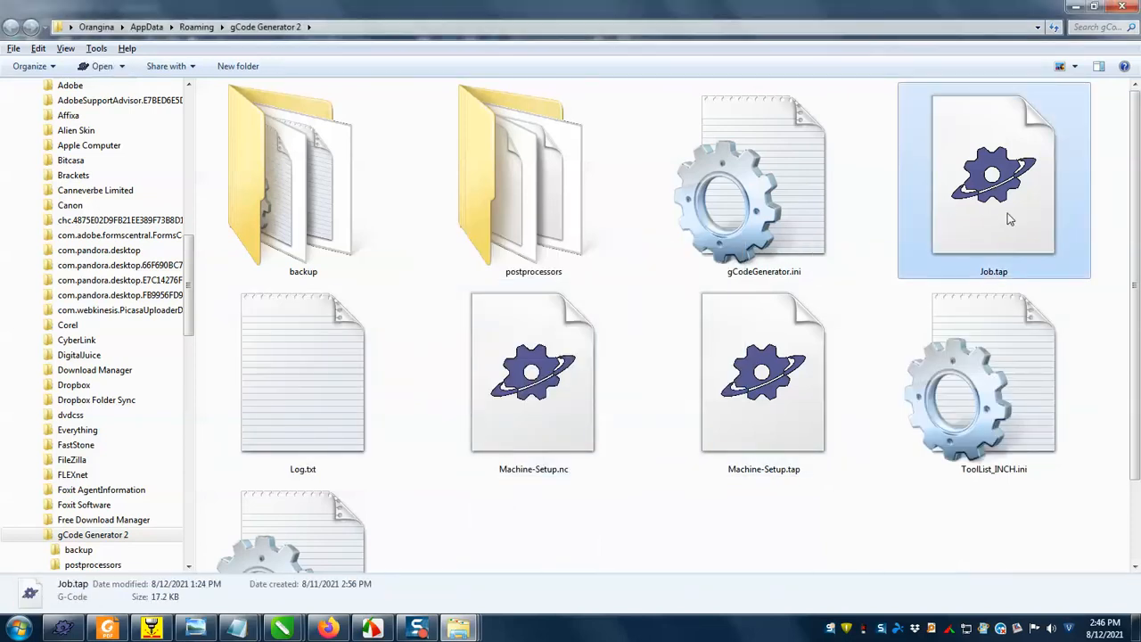
click(1076, 6)
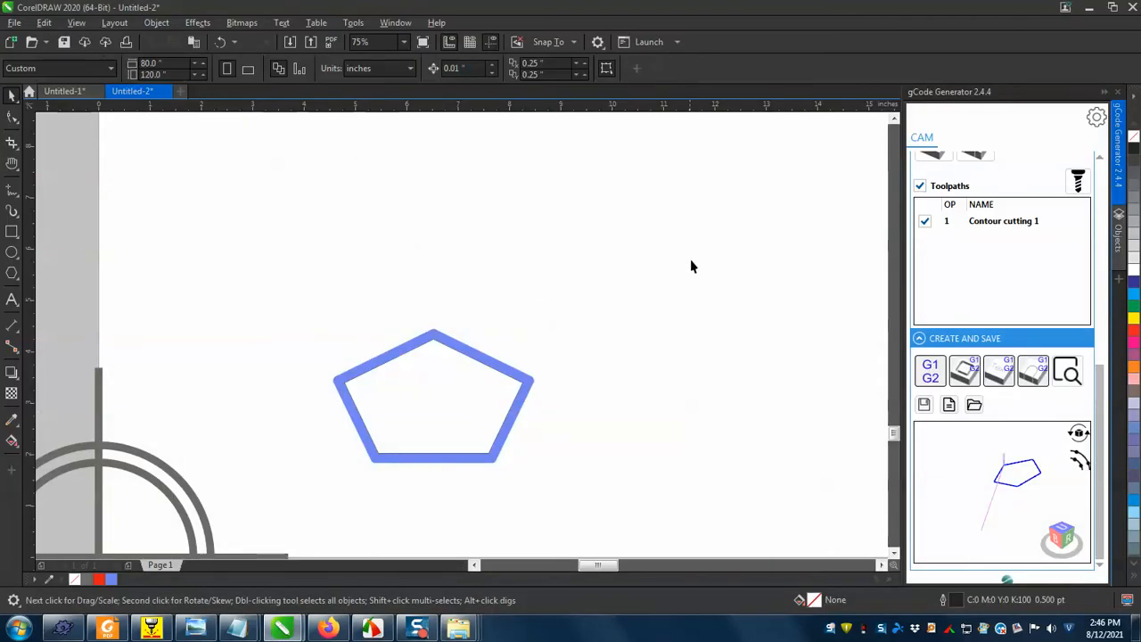
- Switch to PlanetCNC and open the Job.tap file
click(63, 628)
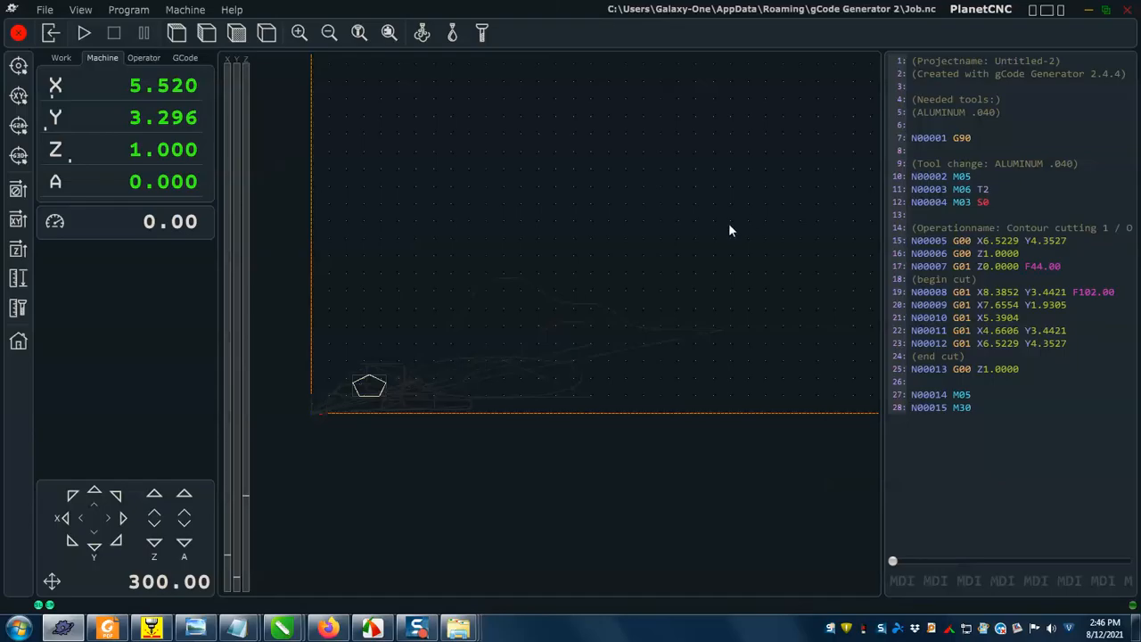
key(ctrl+o)
double_click(519, 303)
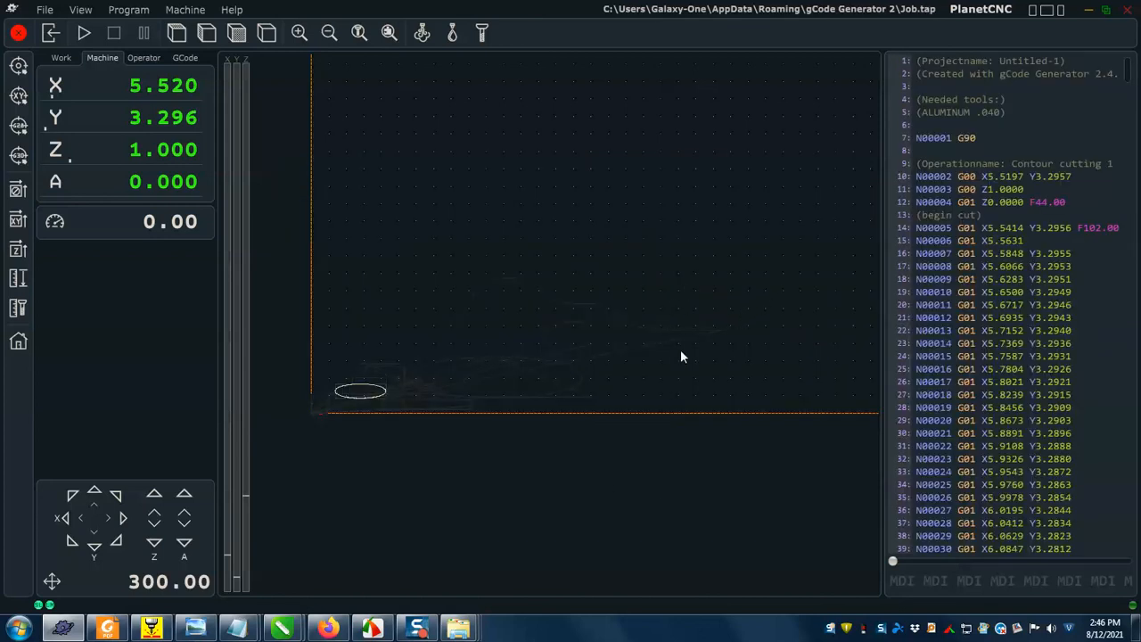
- Return to CorelDRAW and set the gCode Generator profile to SHORT BIT PlanetCNC_XYZ
key(alt+Tab)
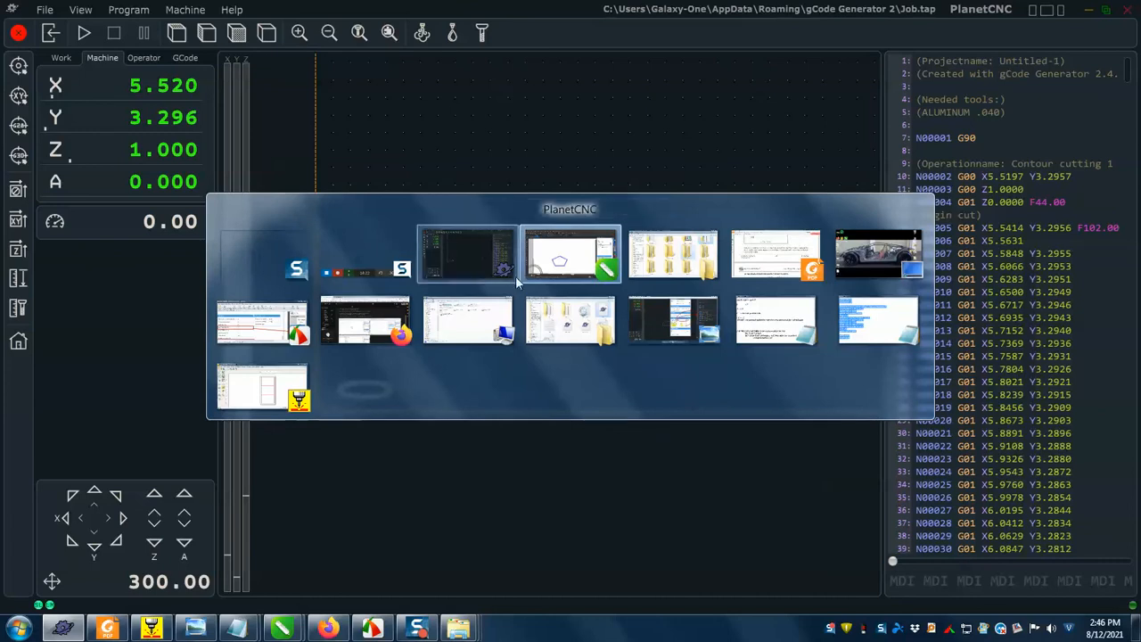
click(575, 263)
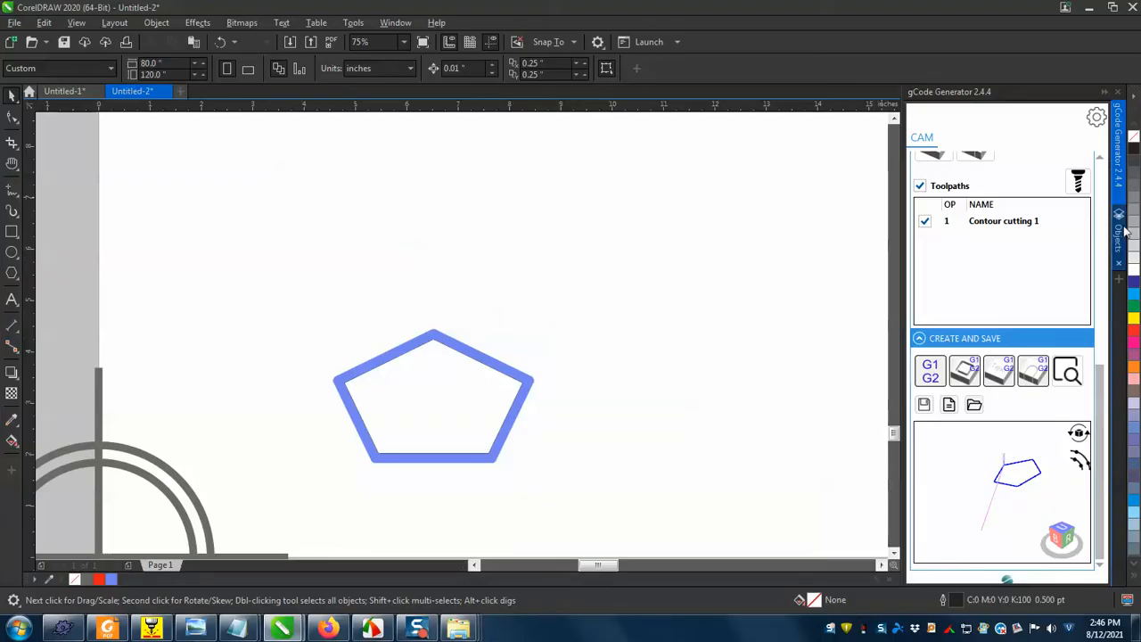
scroll(1014, 178, up, 5)
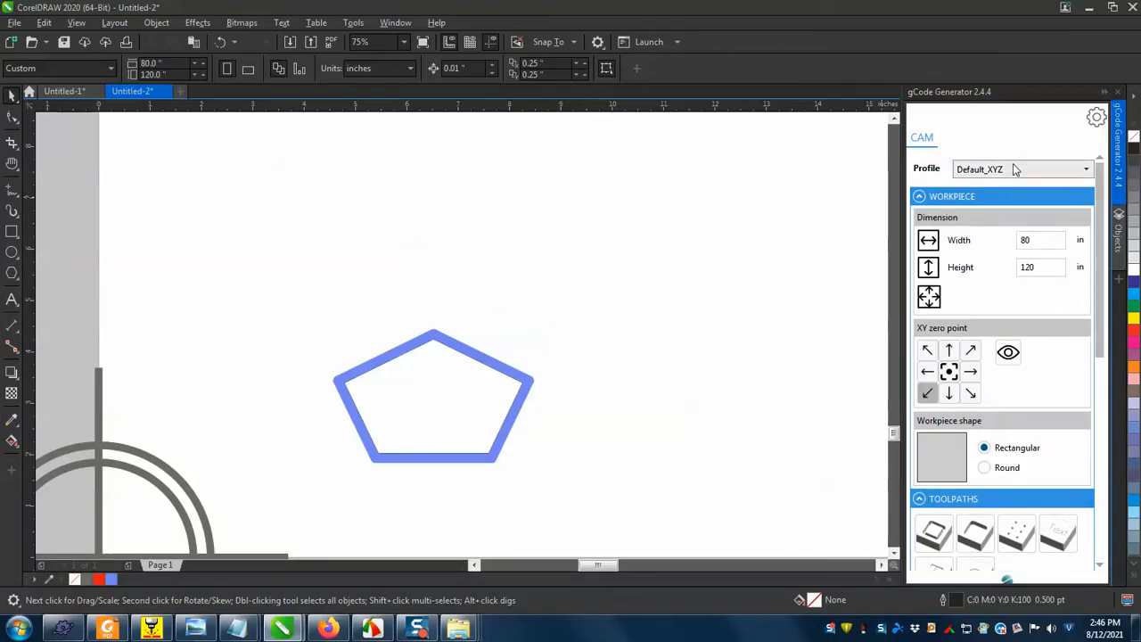
click(1014, 169)
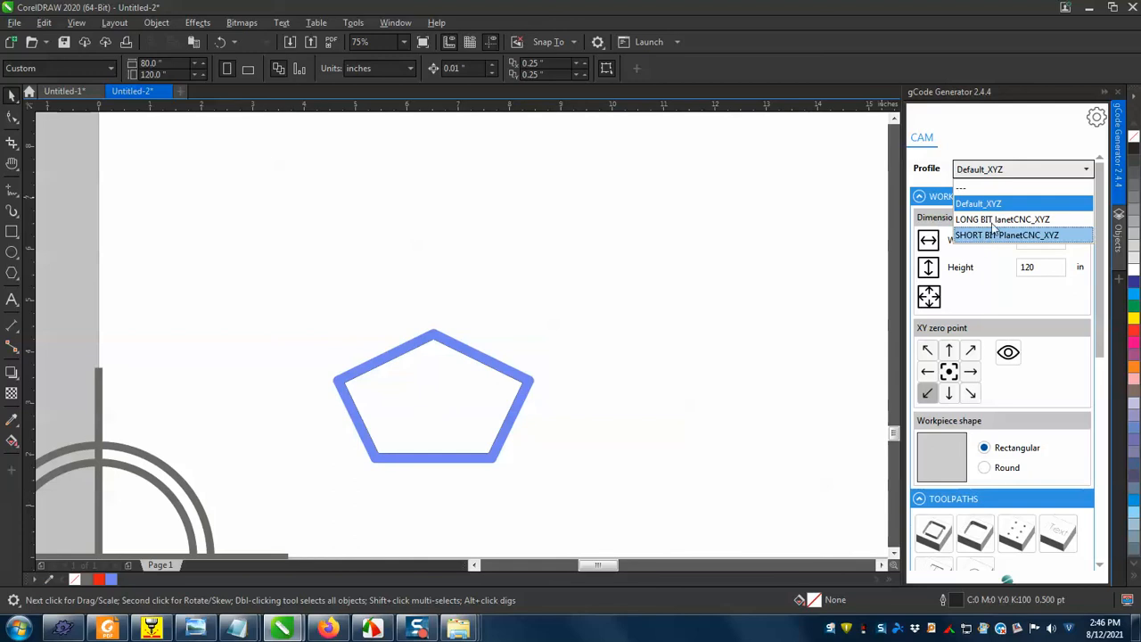
click(994, 233)
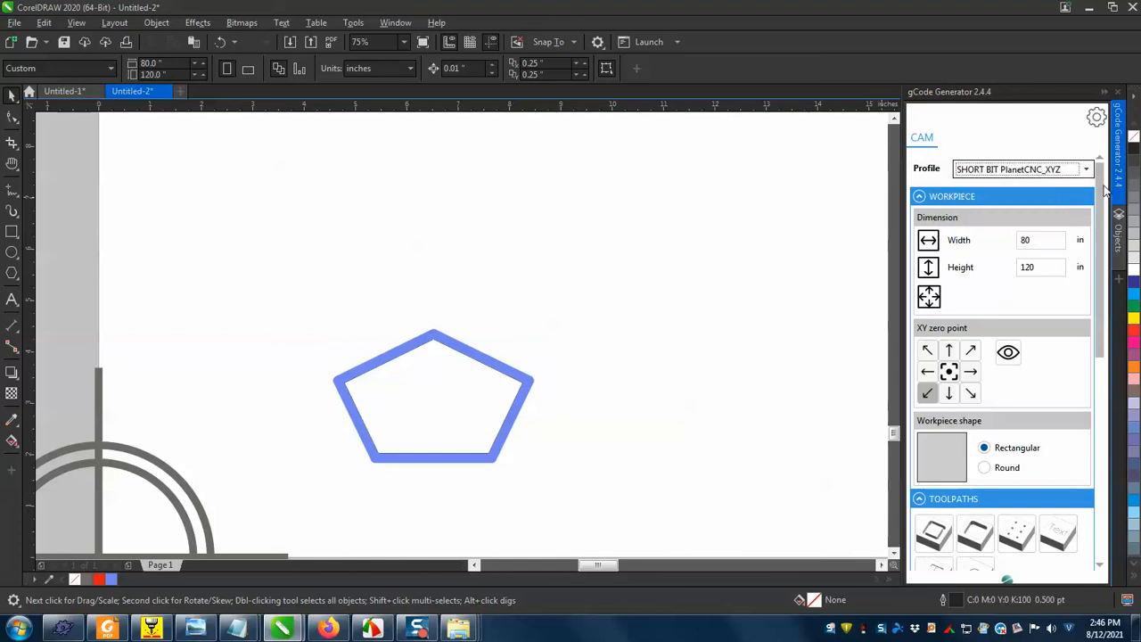
- Select the pentagon belonging to the Contour cutting 1 toolpath and generate its G-code
scroll(958, 205, down, 5)
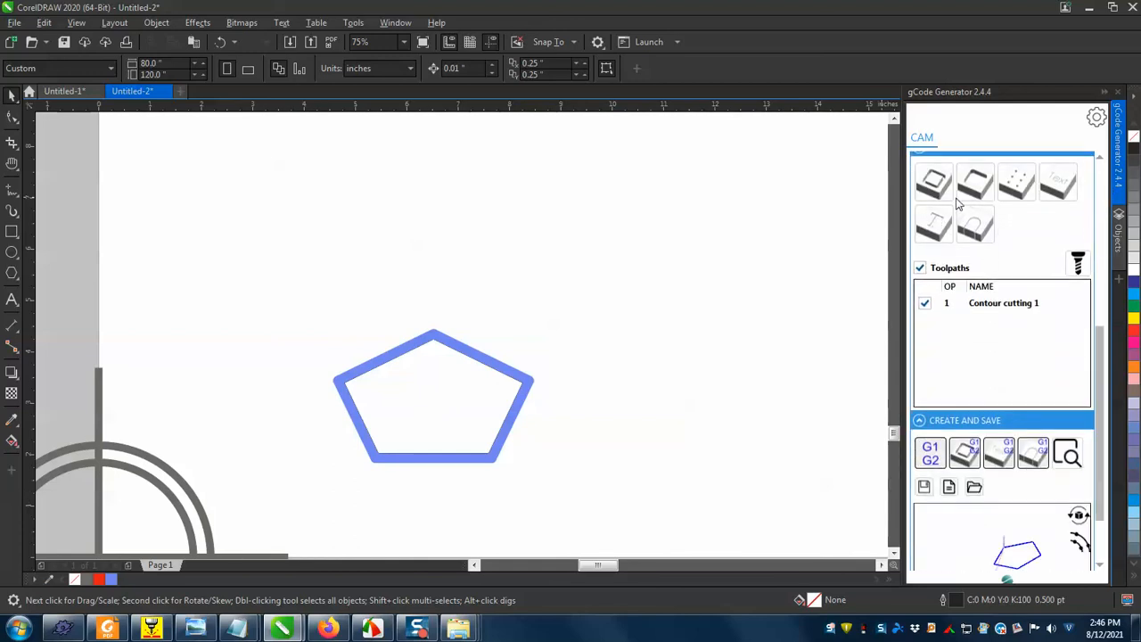
click(989, 305)
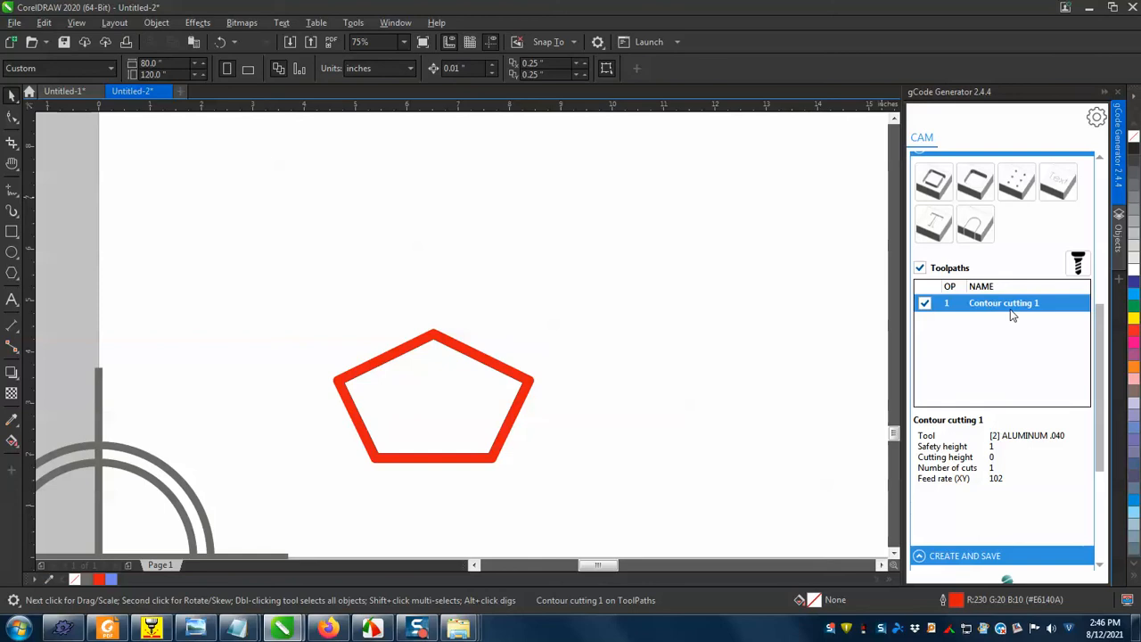
right_click(1011, 309)
click(978, 346)
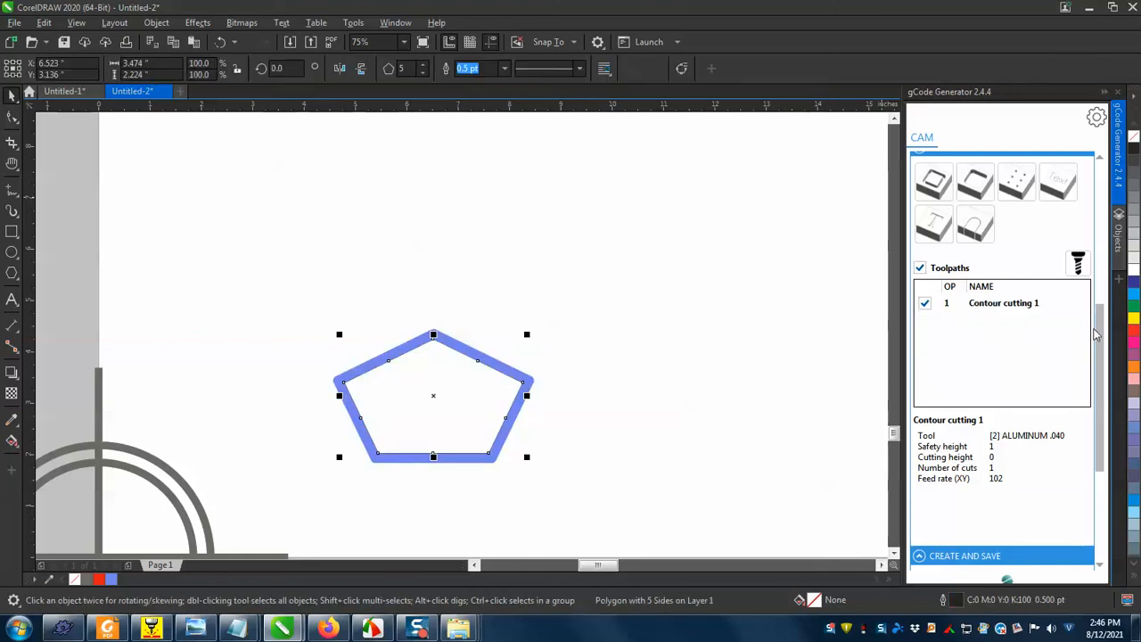
drag(1097, 335, 1097, 419)
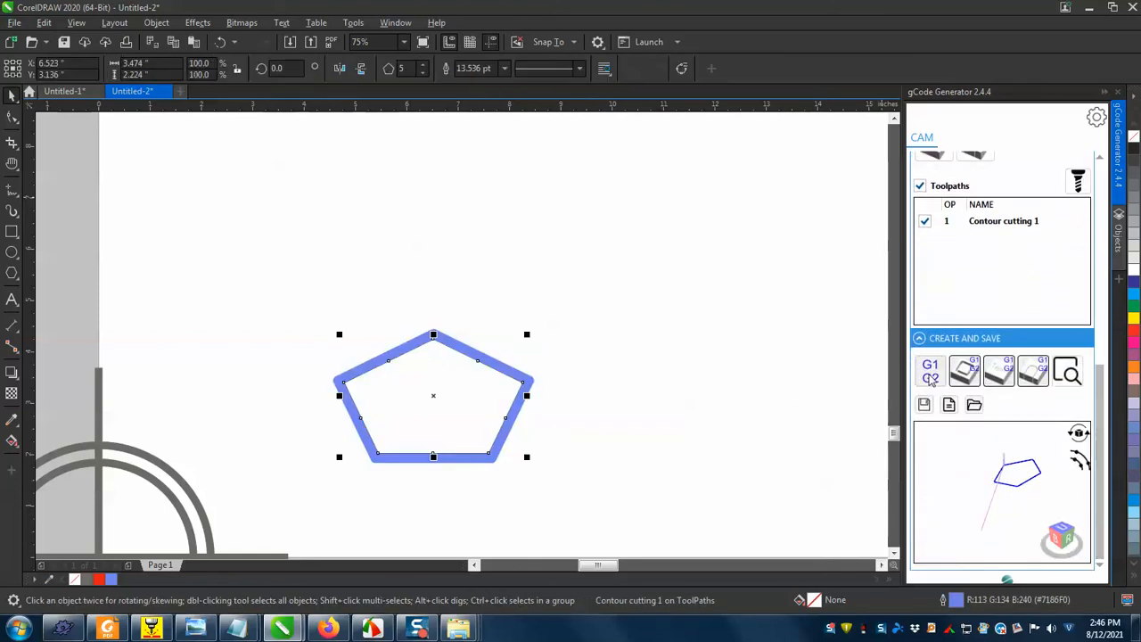
click(930, 373)
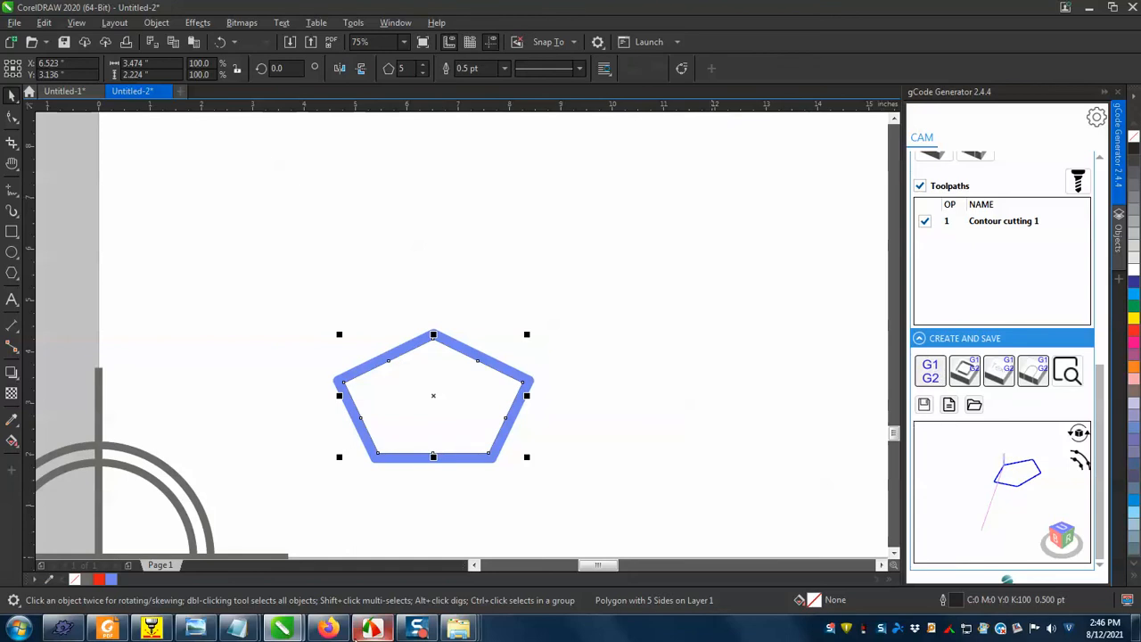
- Switch to PlanetCNC to view the pentagon job and open the program settings at the Shortcuts page
click(63, 629)
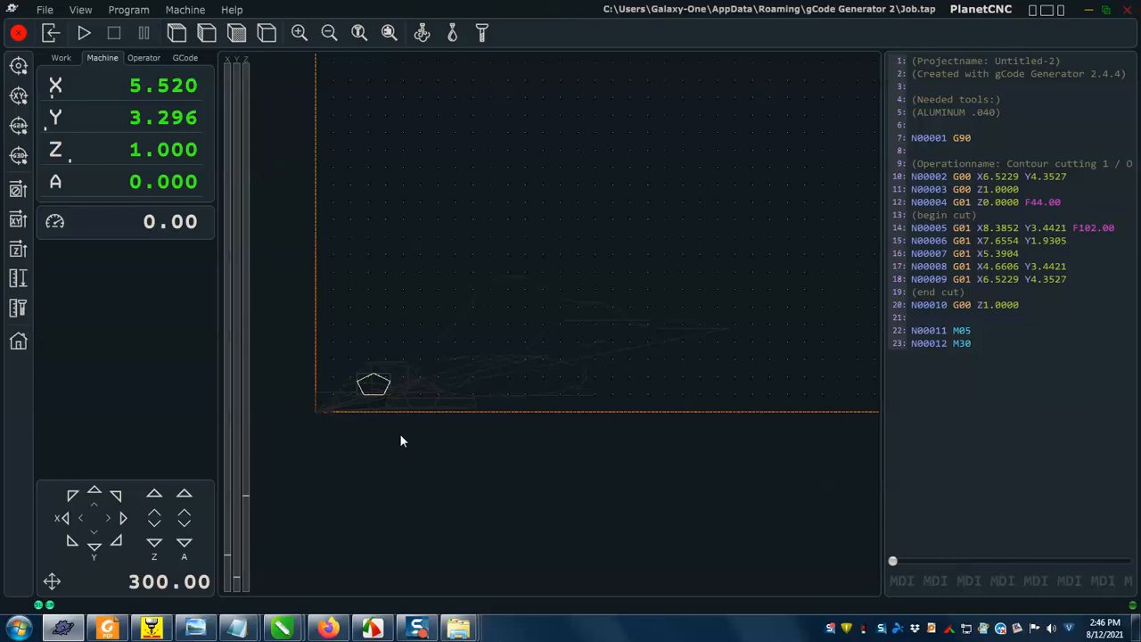
key(ctrl+p)
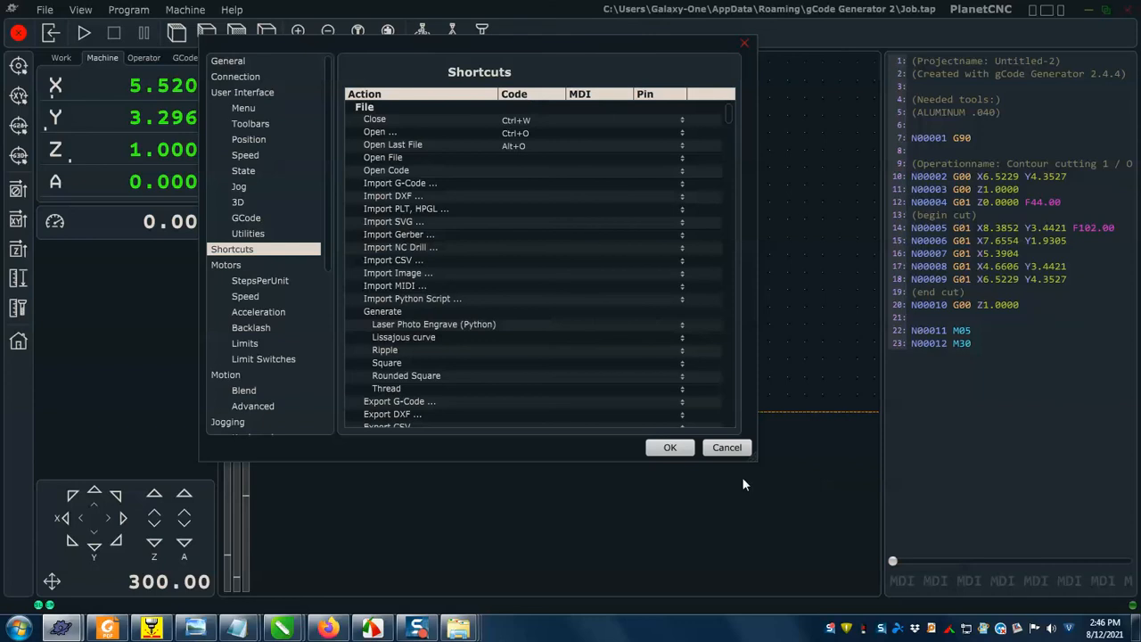
click(727, 447)
click(45, 10)
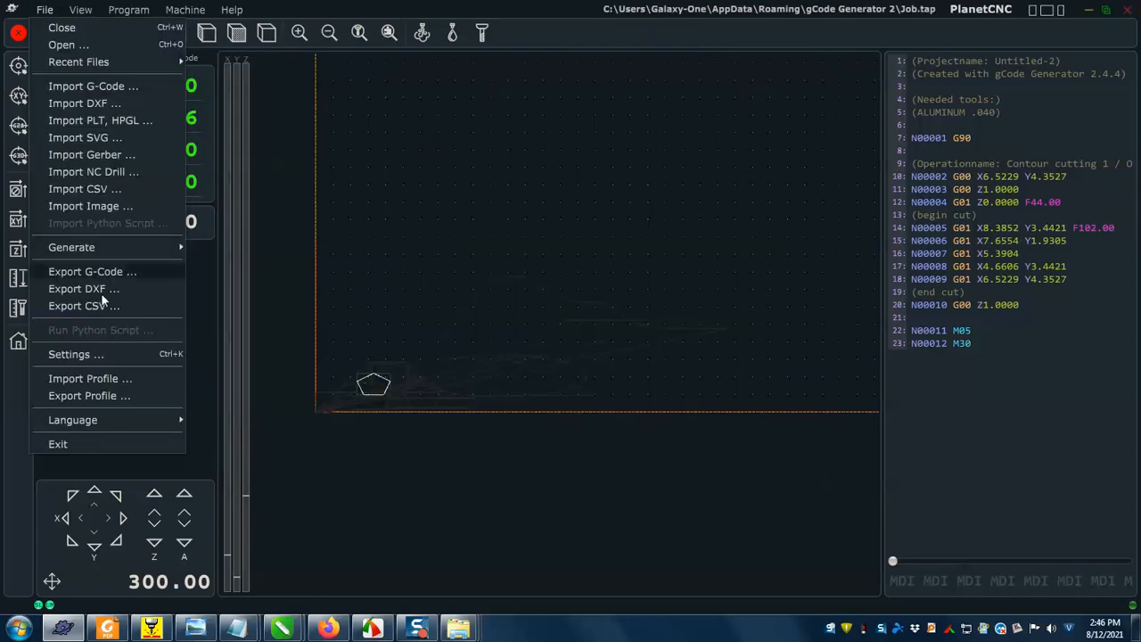
click(169, 355)
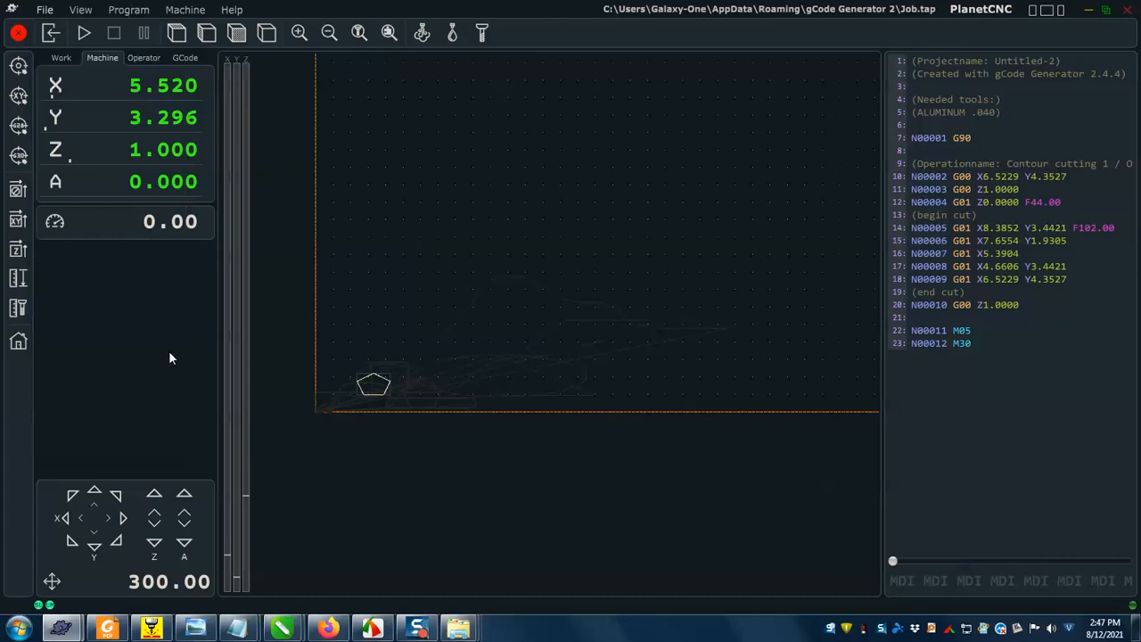
- Examine the shortcut codes assigned to the file actions, including Close, Open and Settings
scroll(544, 174, down, 6)
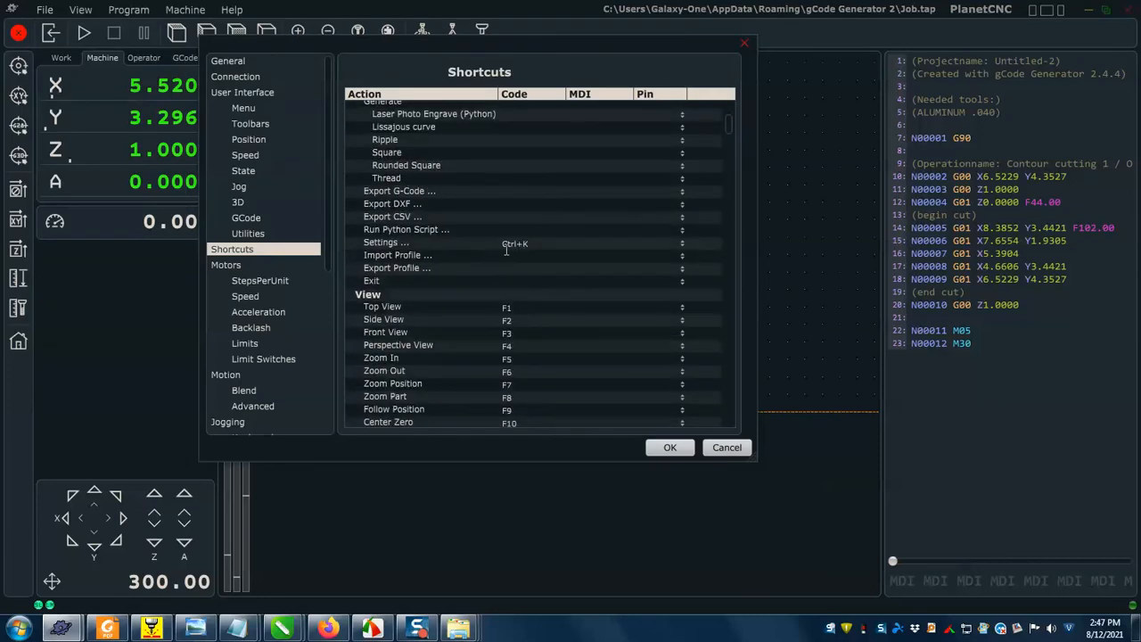
scroll(546, 241, down, 2)
scroll(529, 262, up, 7)
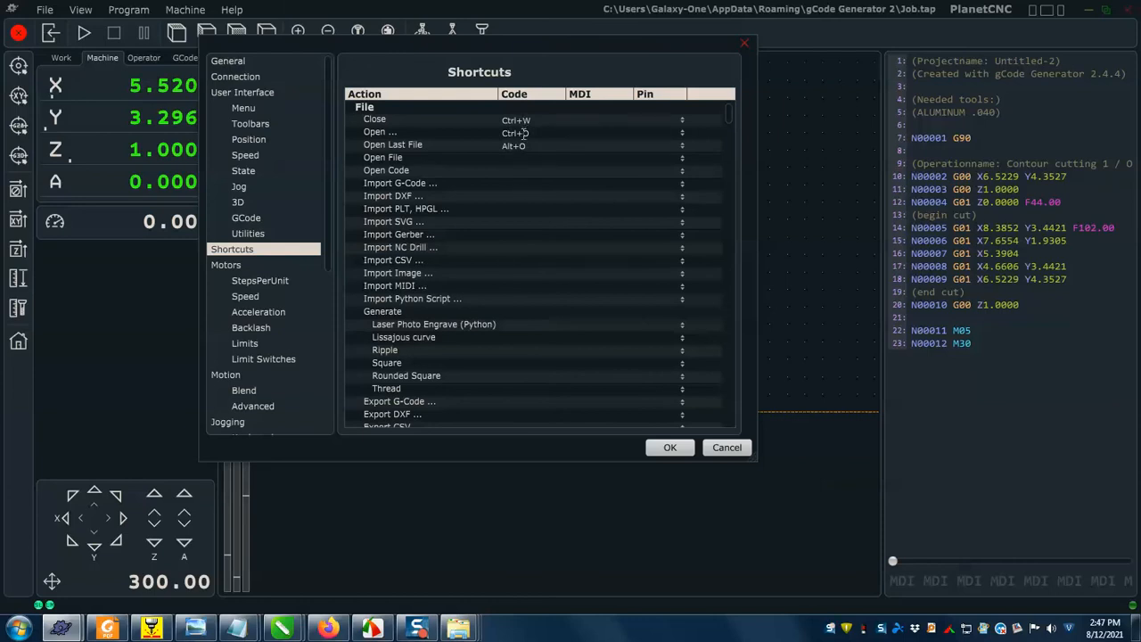
click(501, 119)
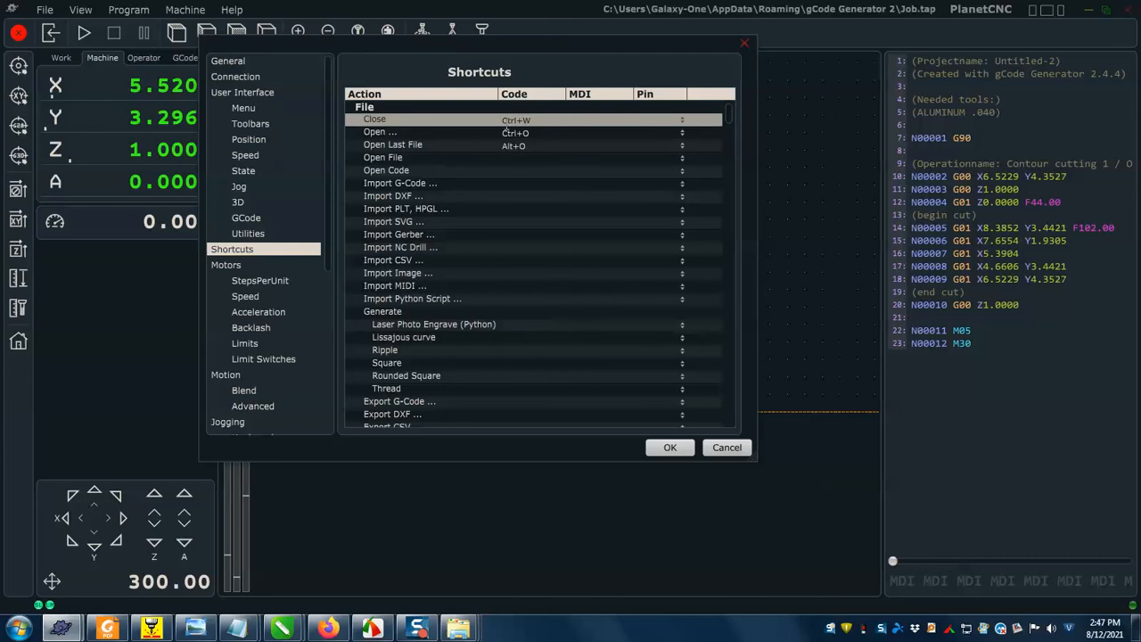
click(515, 133)
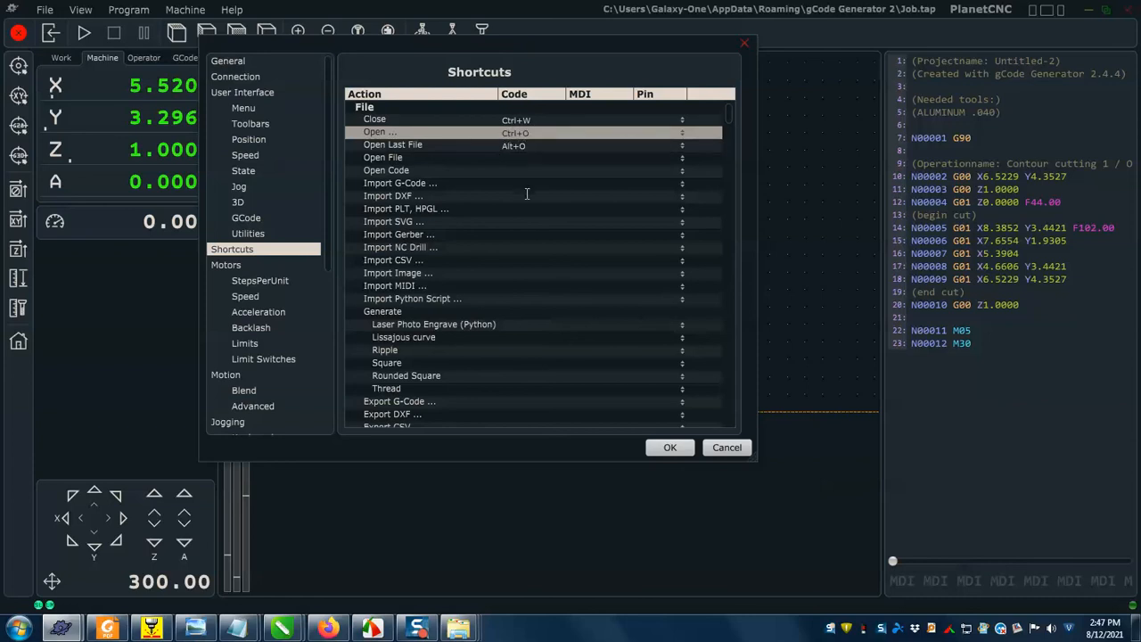
- Look through the remaining shortcut codes, from the view, program and machine actions down to the jog axis actions
scroll(527, 193, down, 7)
scroll(504, 204, down, 18)
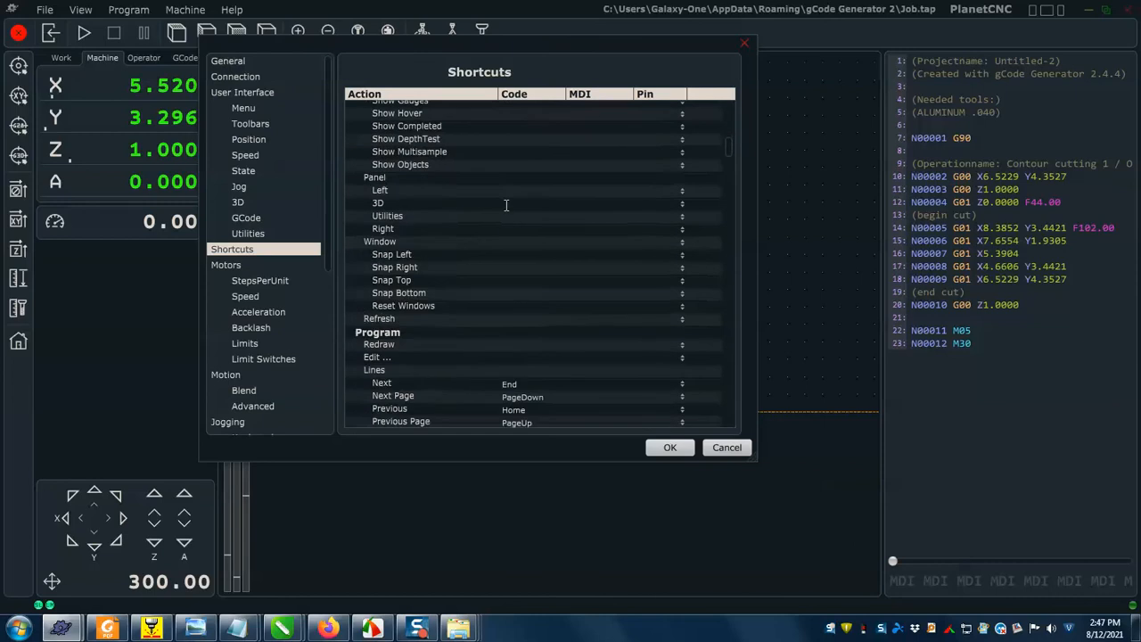
scroll(505, 208, down, 7)
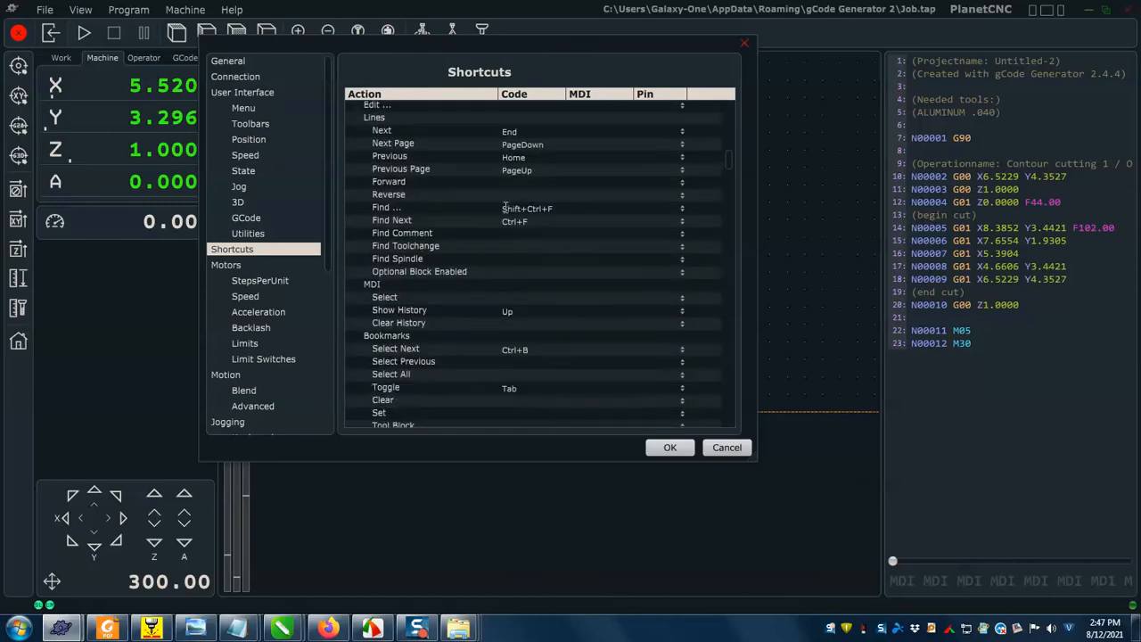
scroll(527, 353, down, 20)
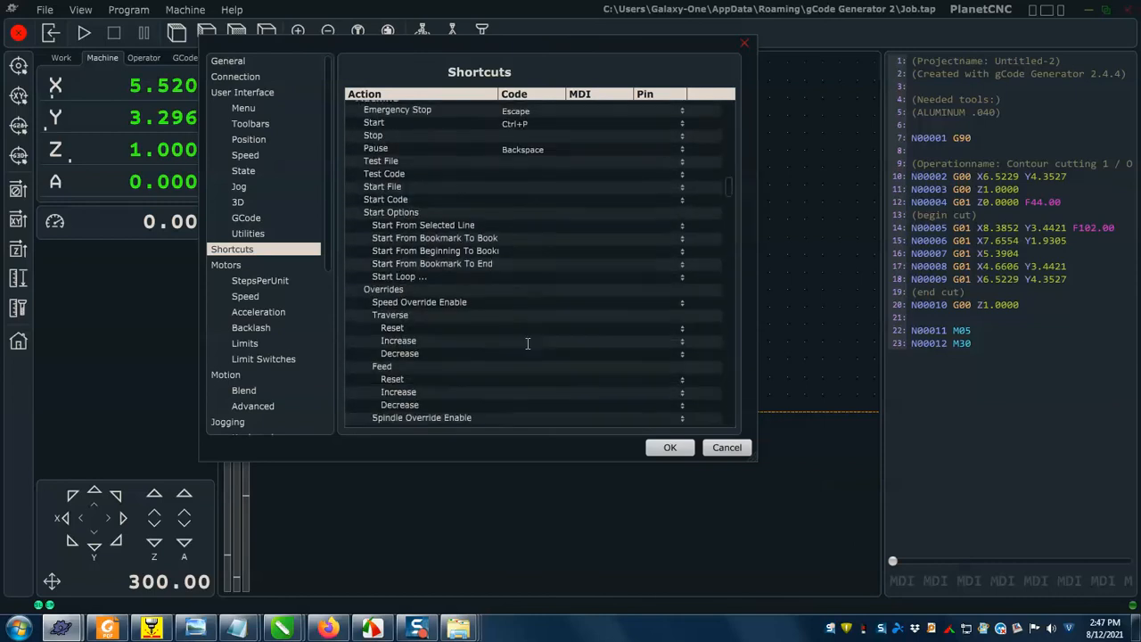
scroll(529, 331, down, 20)
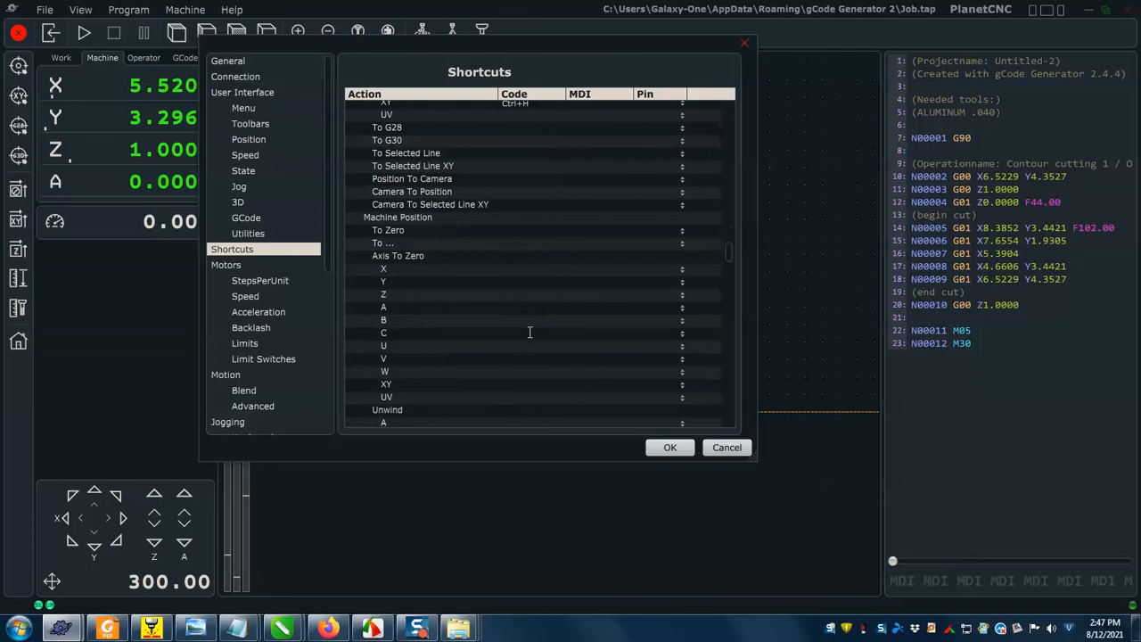
scroll(528, 331, down, 20)
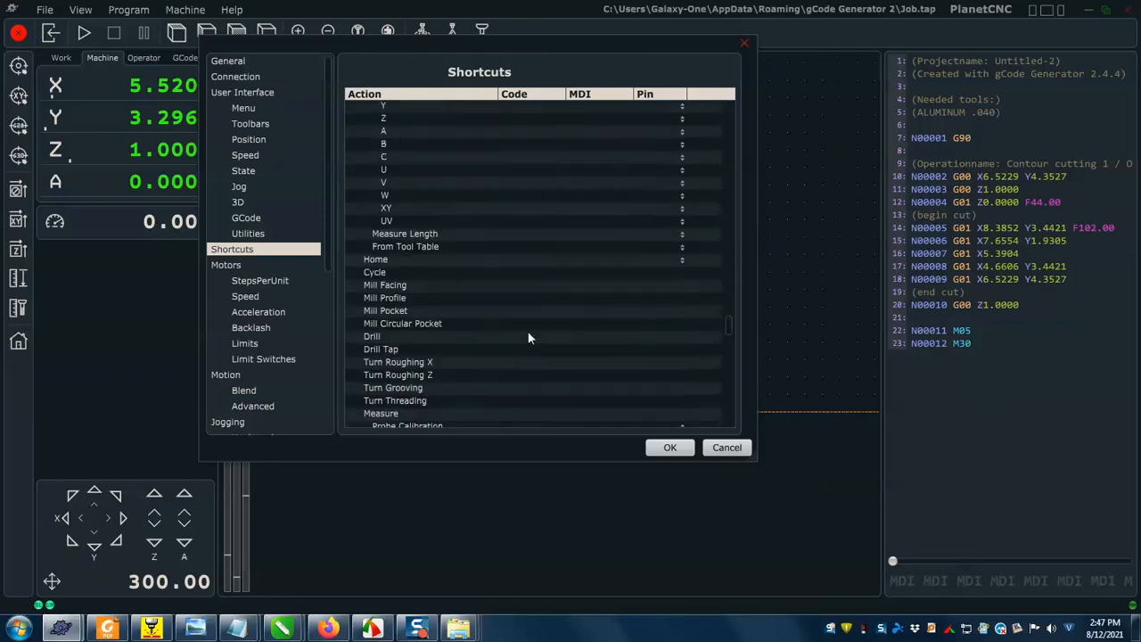
scroll(527, 332, down, 10)
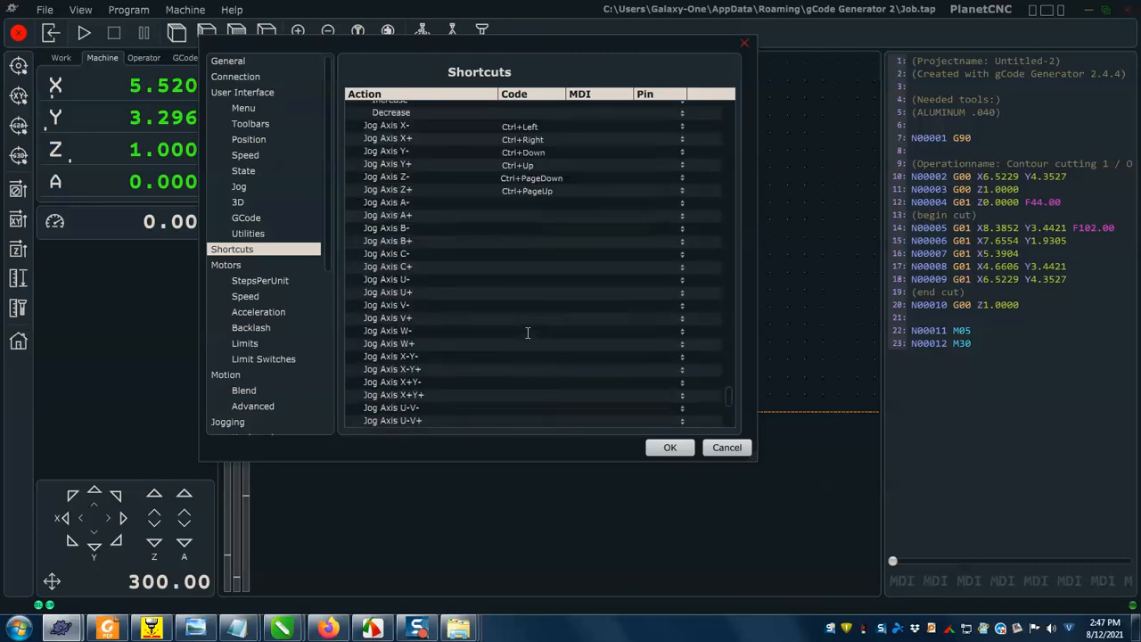
- Examine the jog axis and jog step shortcut codes to the end of the list and close the program settings
scroll(528, 316, up, 4)
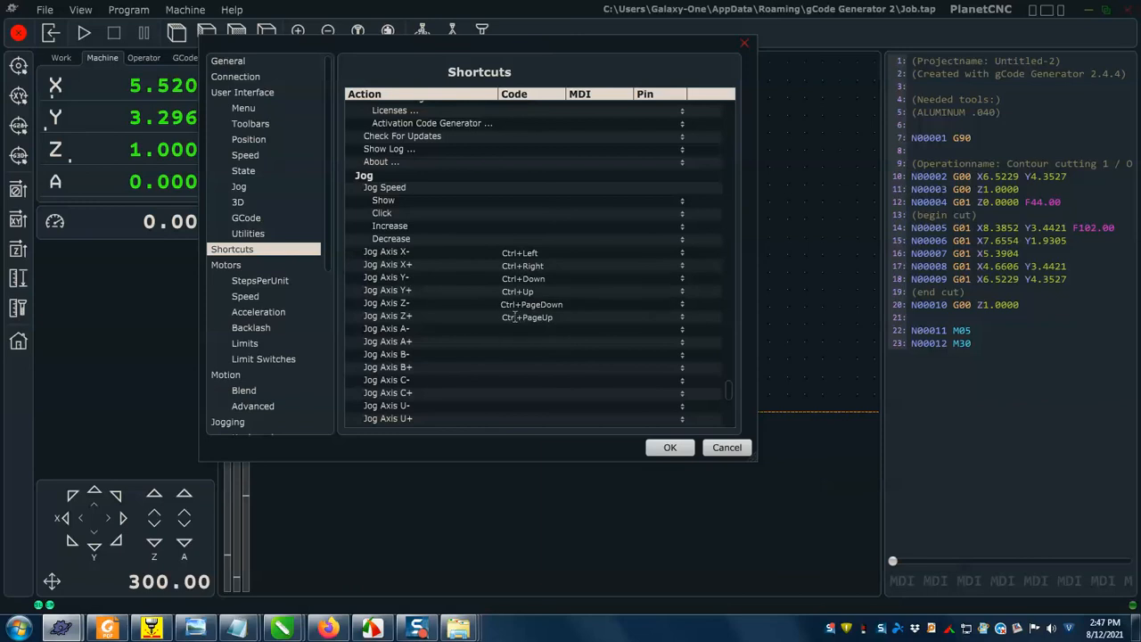
scroll(522, 272, down, 10)
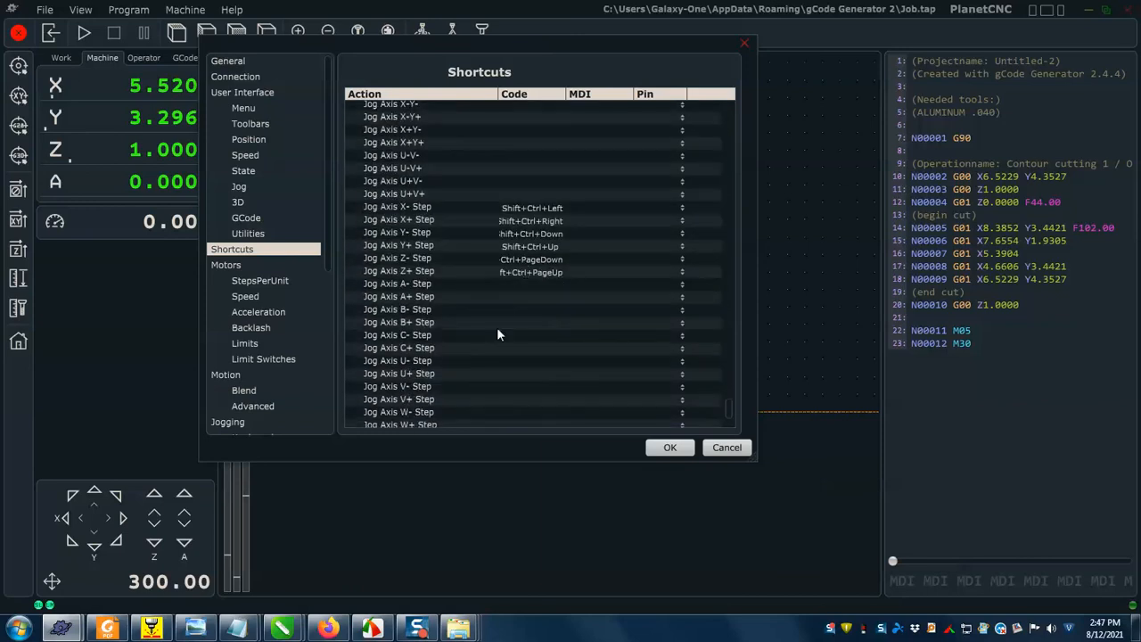
scroll(543, 327, down, 3)
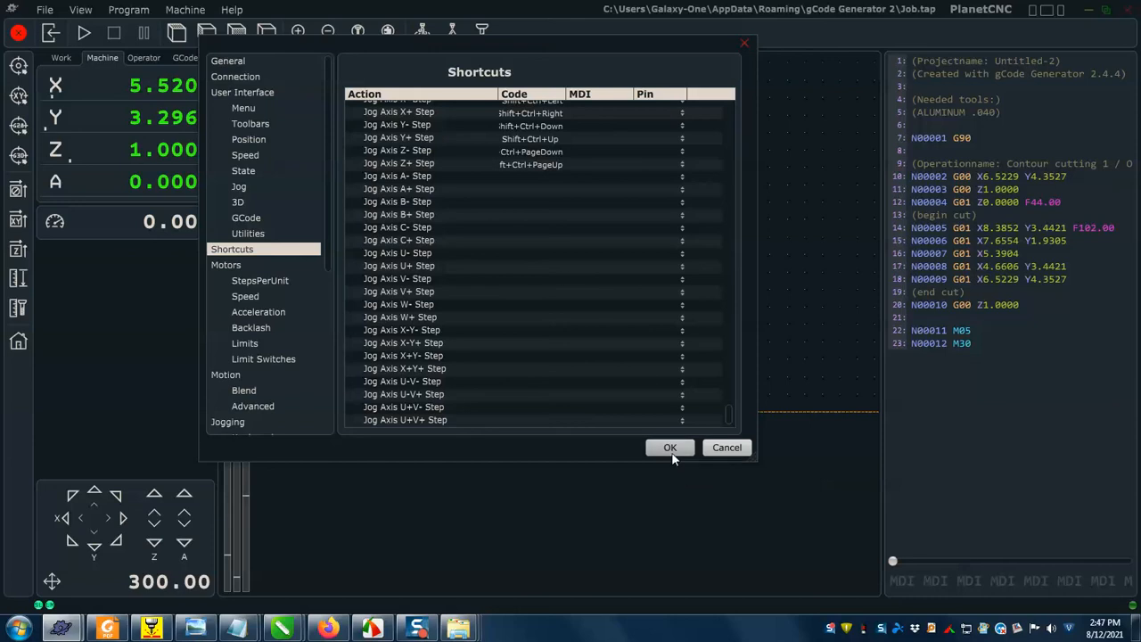
scroll(509, 254, up, 15)
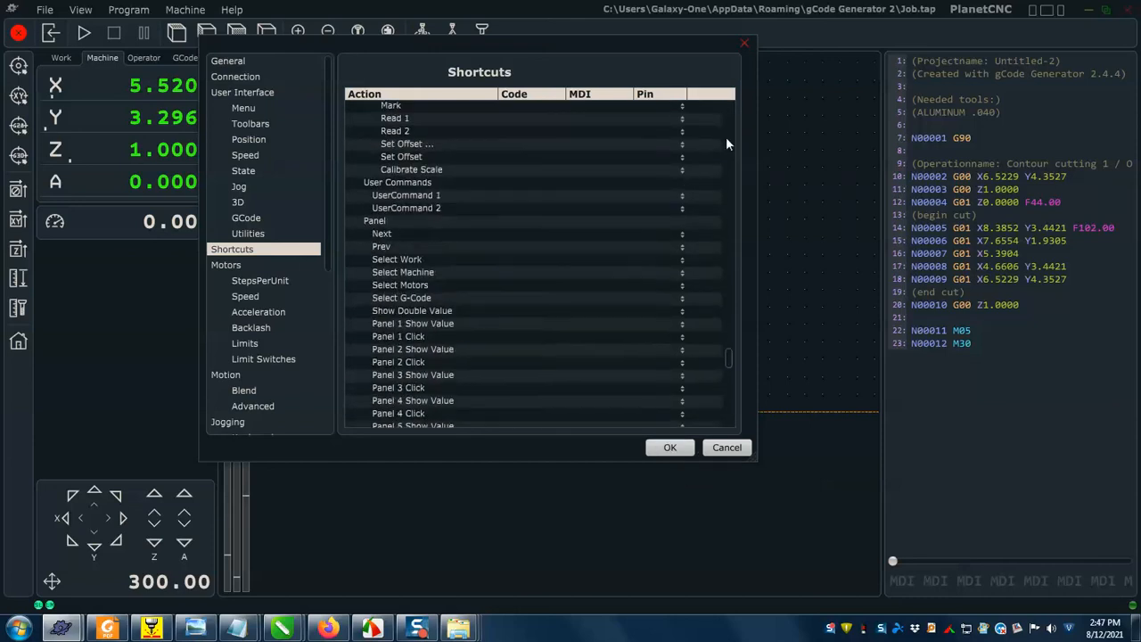
click(743, 44)
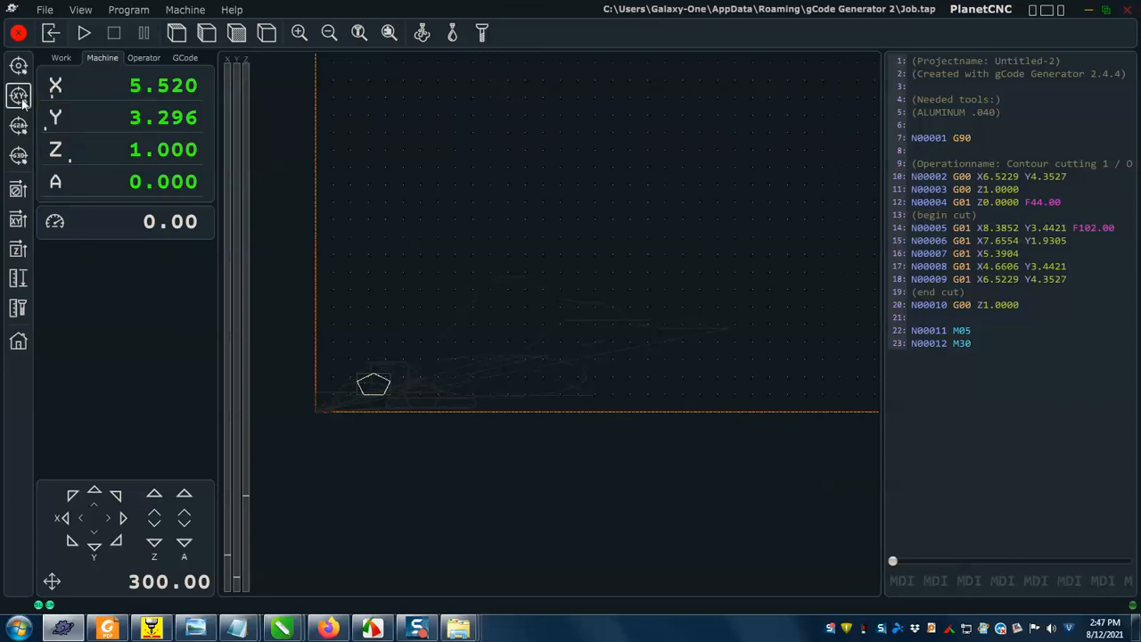
- Send the machine toward the XY zero position, halt it with the emergency stop and release the stop
click(21, 100)
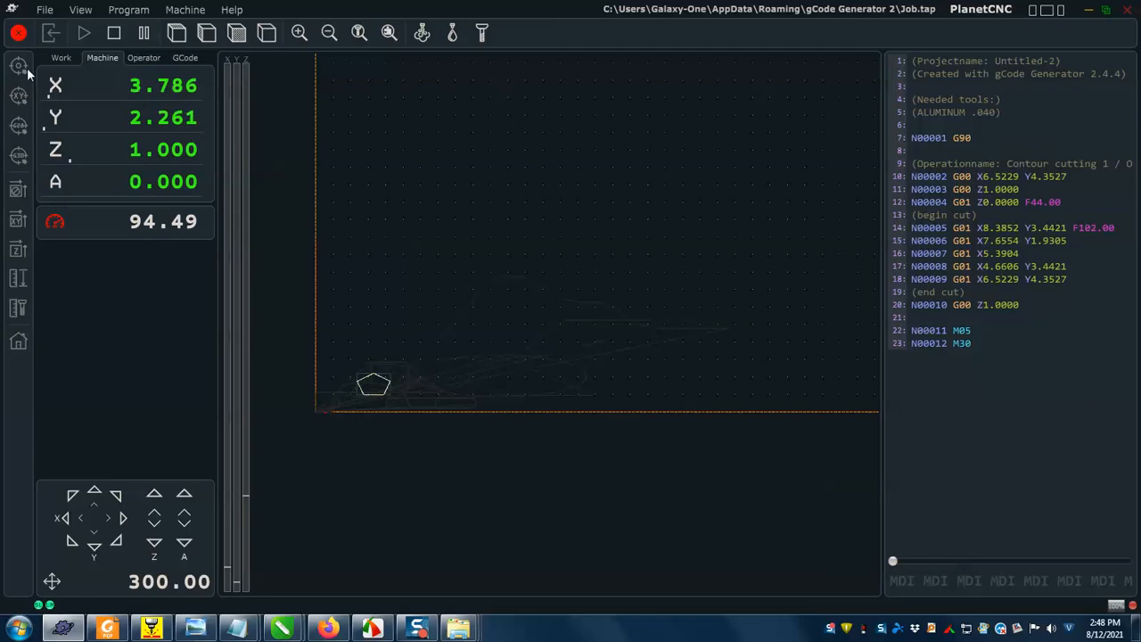
click(19, 33)
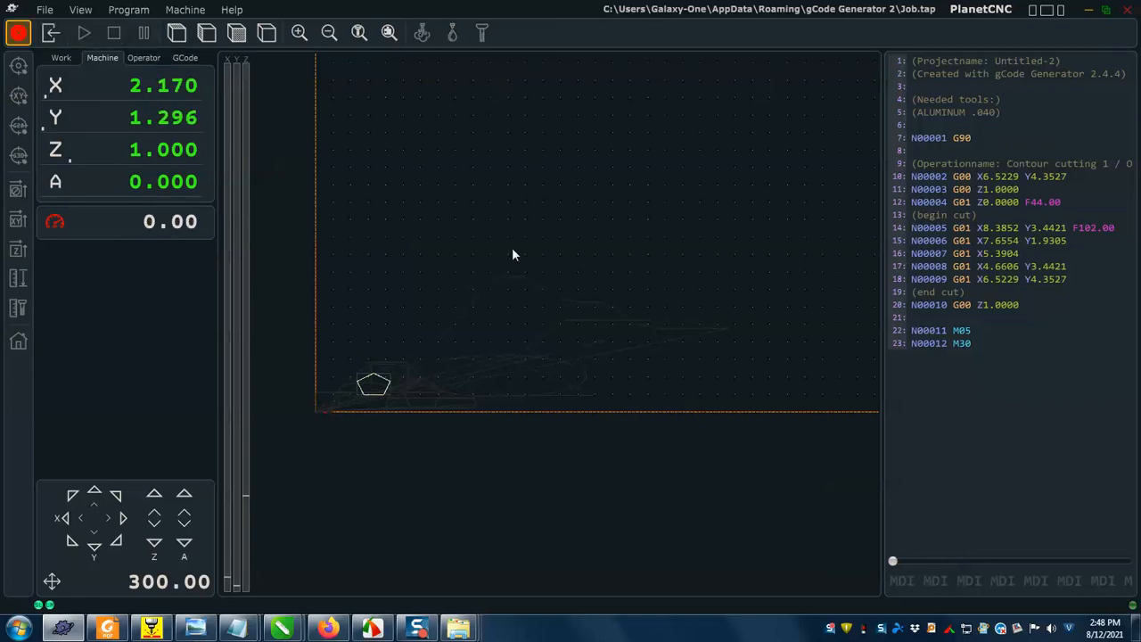
click(19, 33)
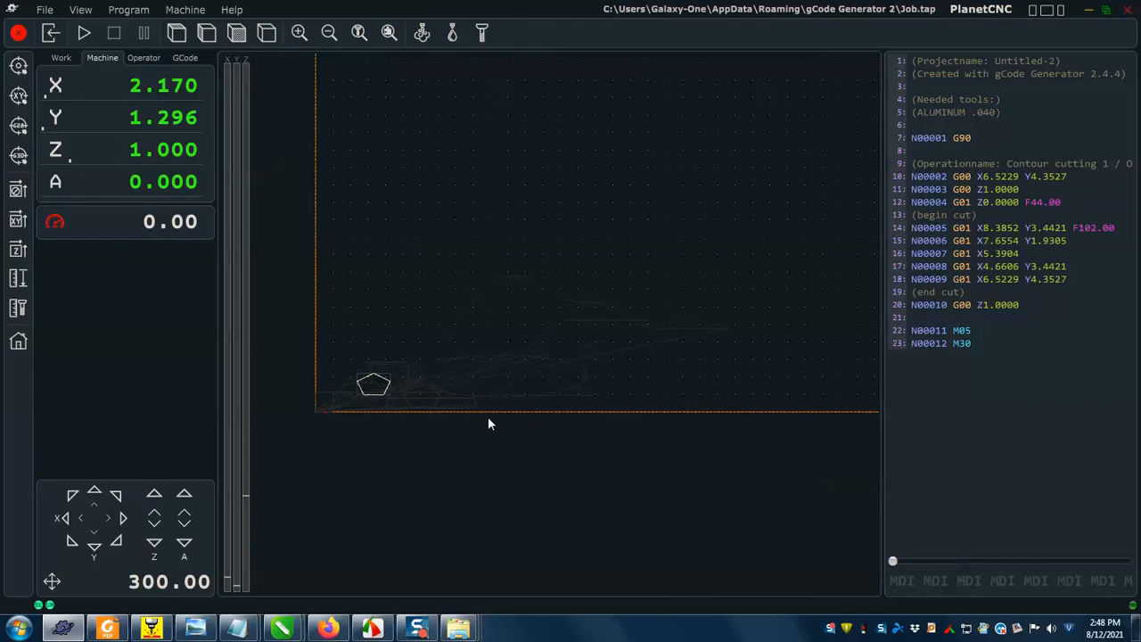
- Switch to CorelDRAW, select the pentagon and start a new Contour milling toolpath for it
key(alt+Tab)
click(563, 251)
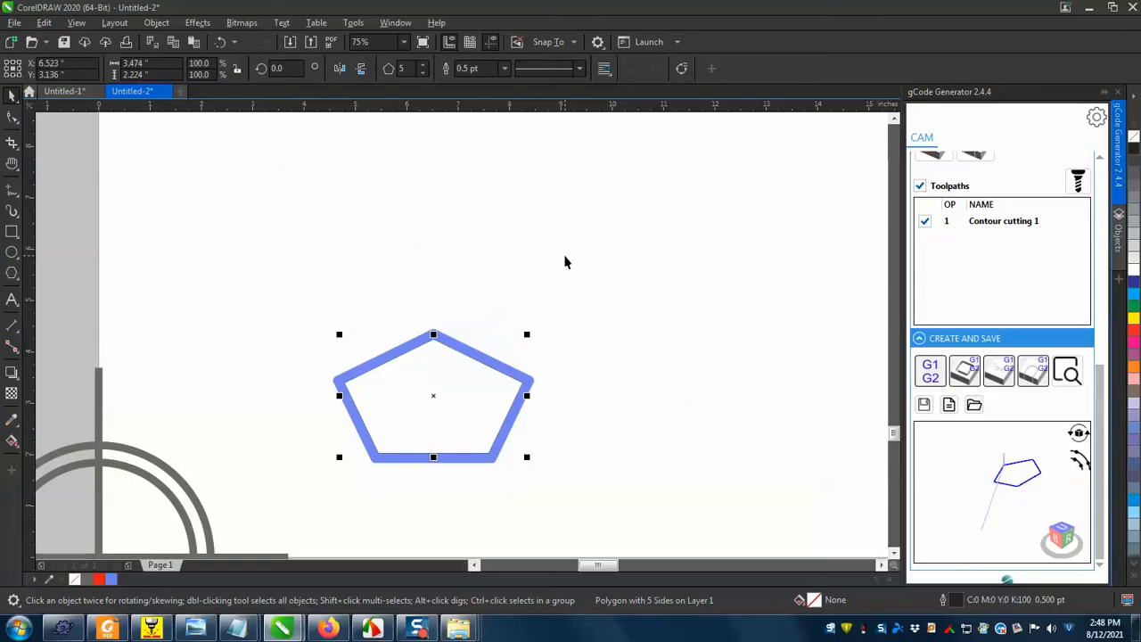
click(770, 290)
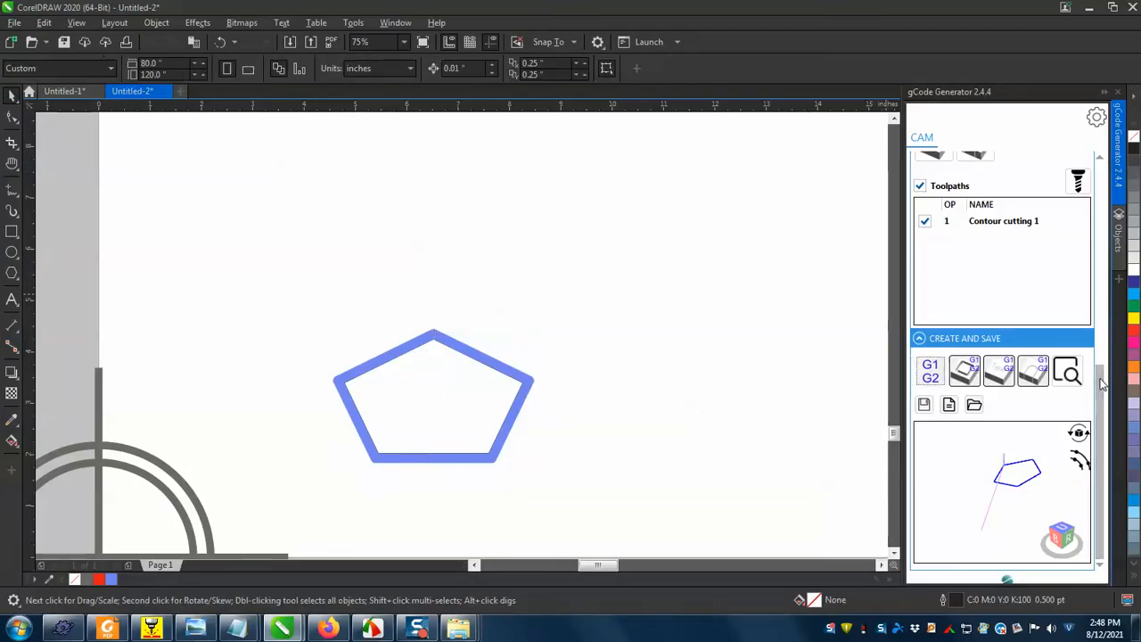
drag(1101, 380, 1057, 151)
drag(1100, 210, 1109, 335)
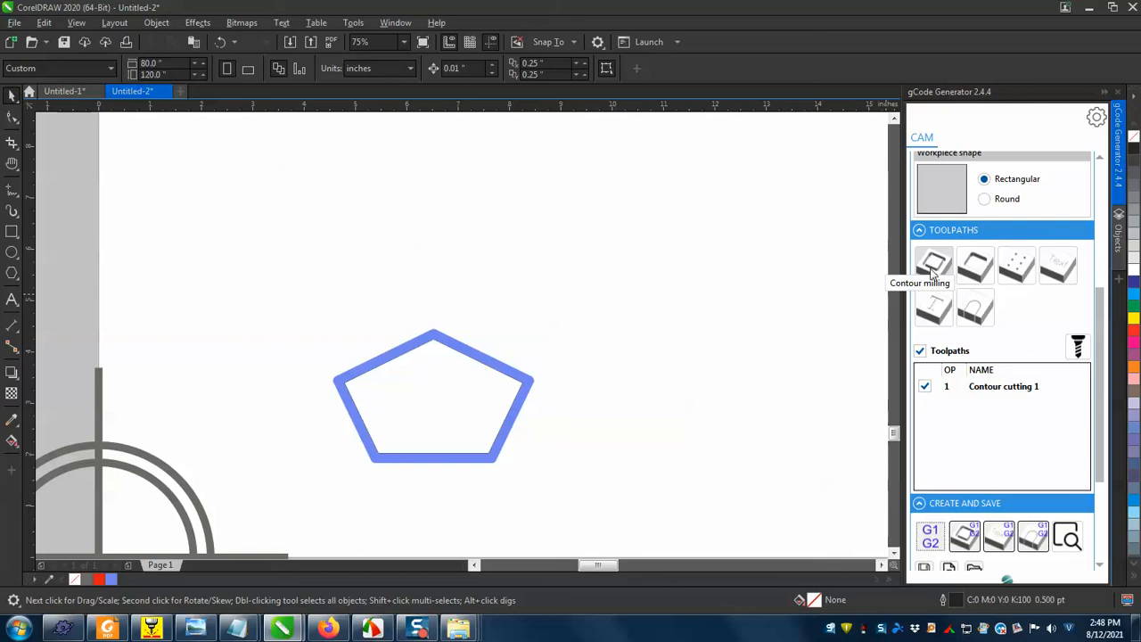
click(934, 272)
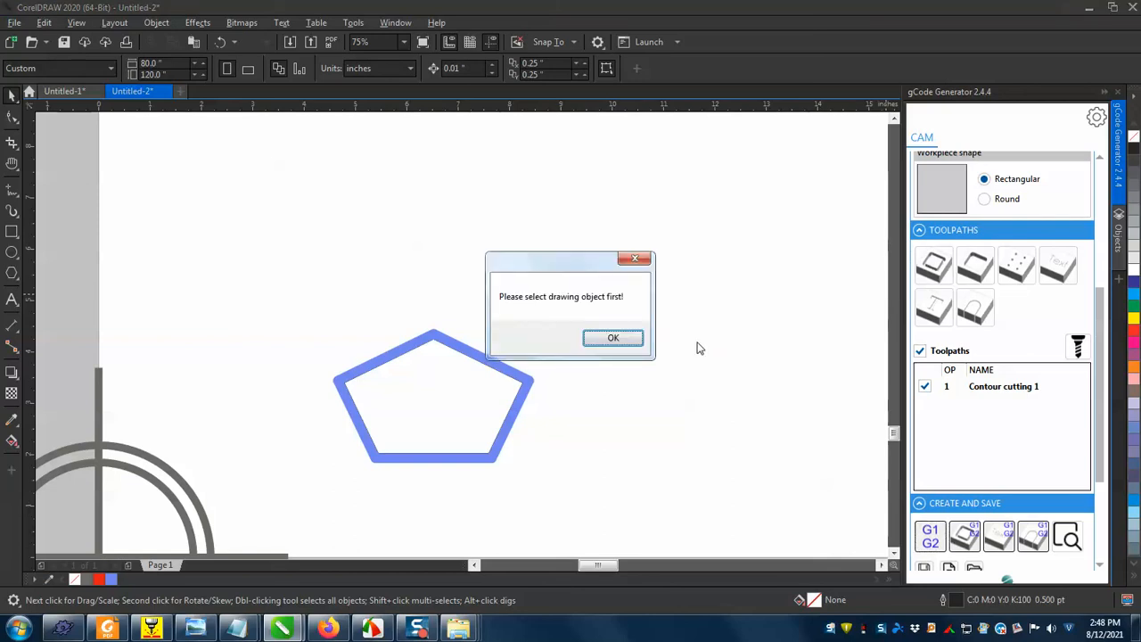
click(624, 338)
click(398, 474)
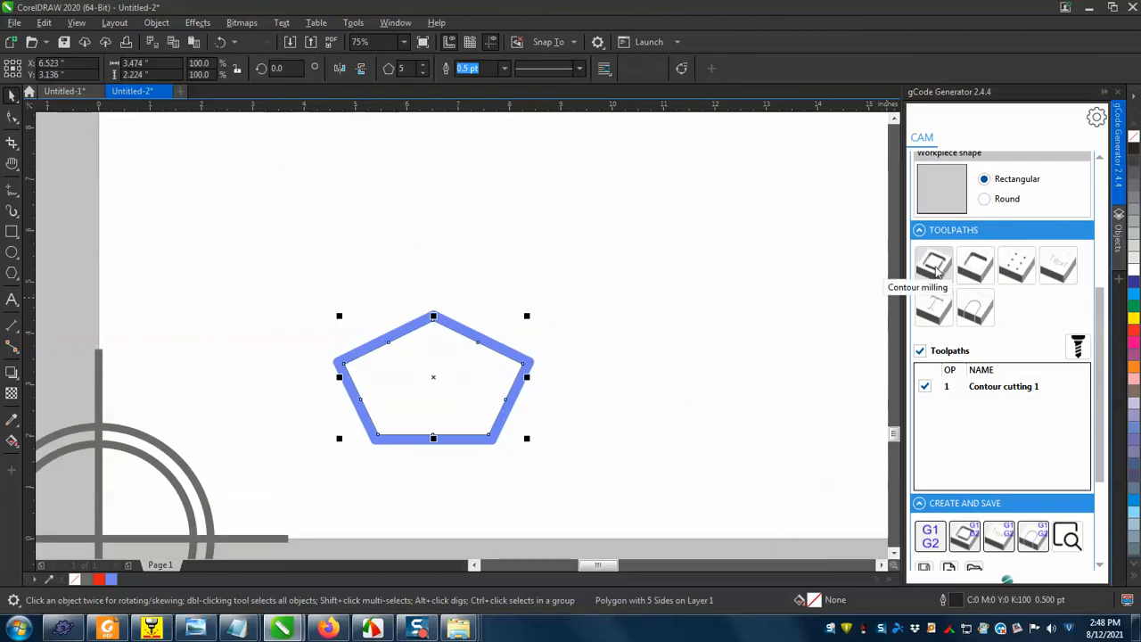
click(936, 270)
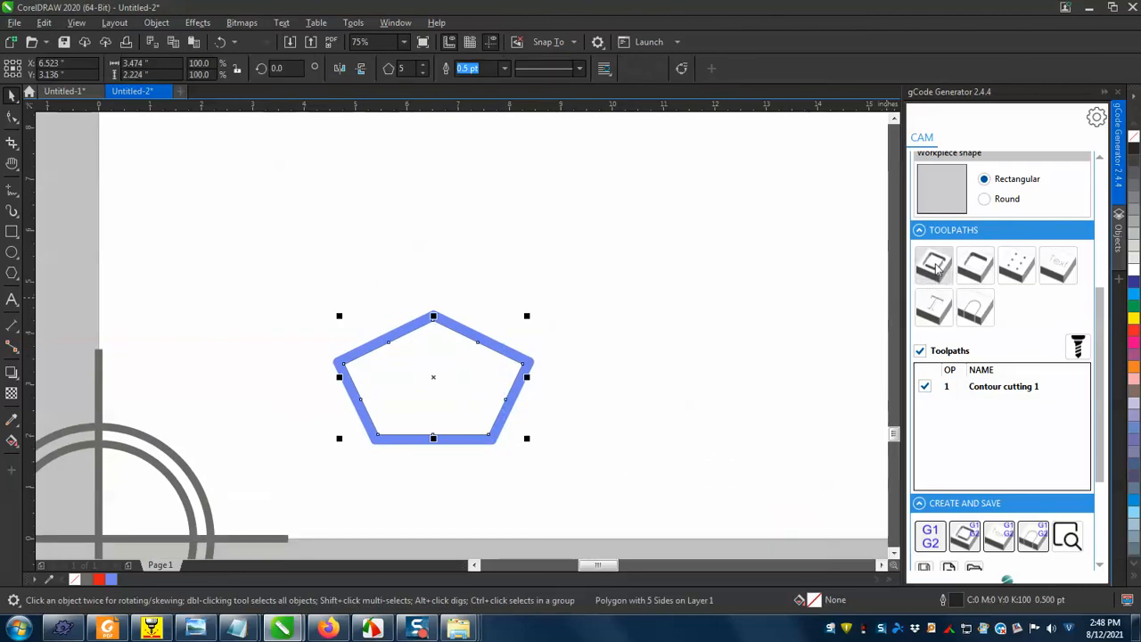
- Keep the ALUMINUM .040 tool and the middle contour adjustment for Contour milling 2, and turn on Show tool diameter
drag(922, 107, 552, 103)
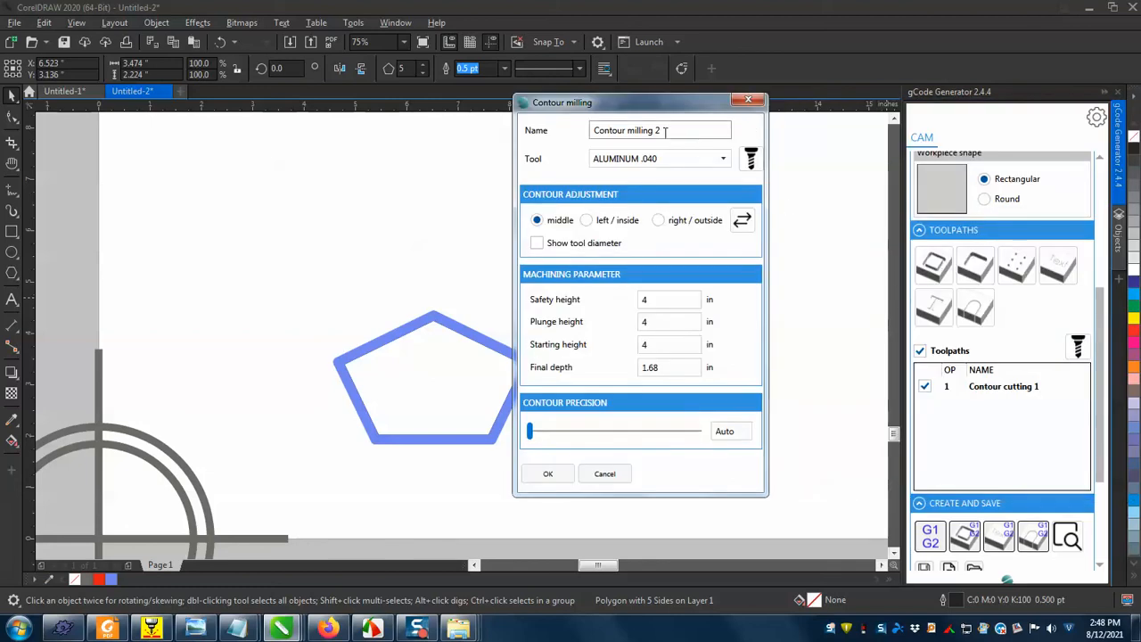
click(701, 158)
click(641, 176)
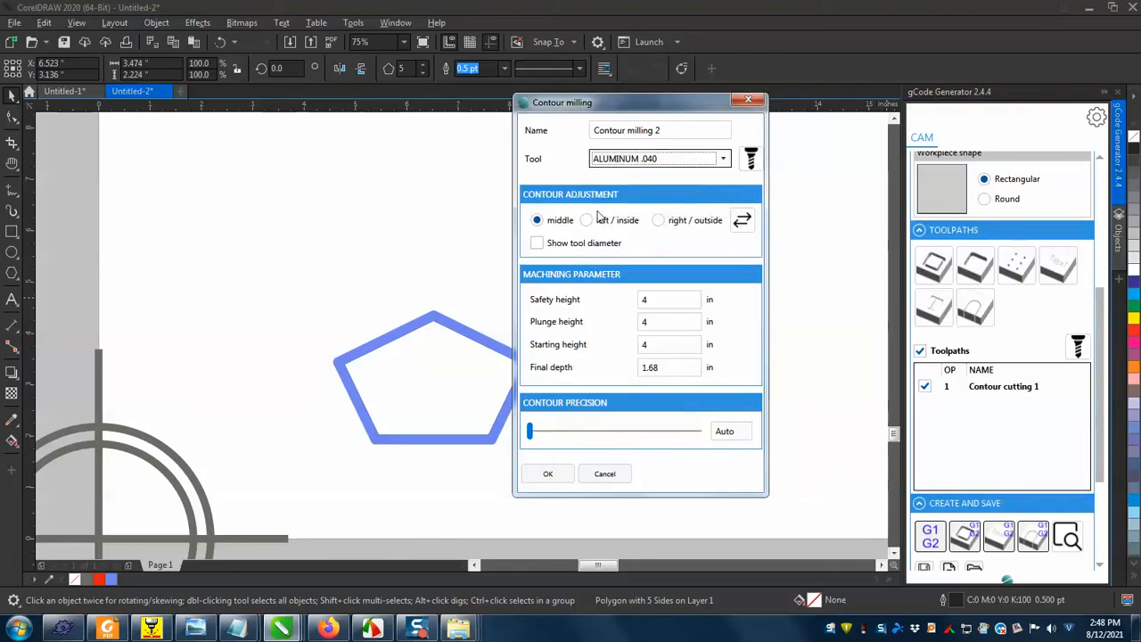
click(655, 220)
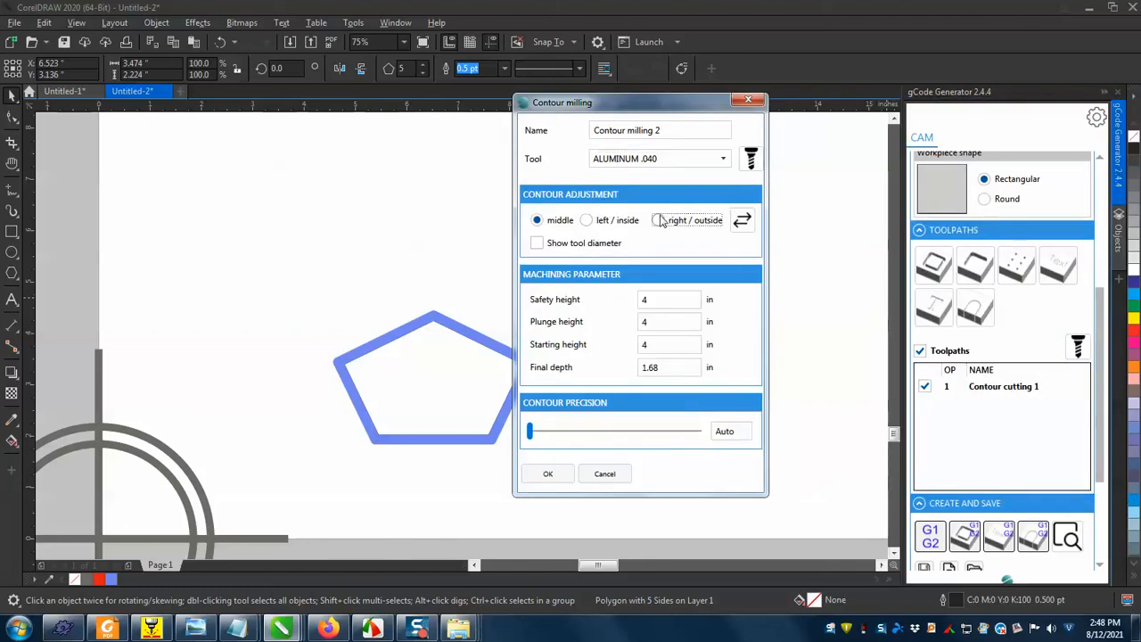
click(537, 220)
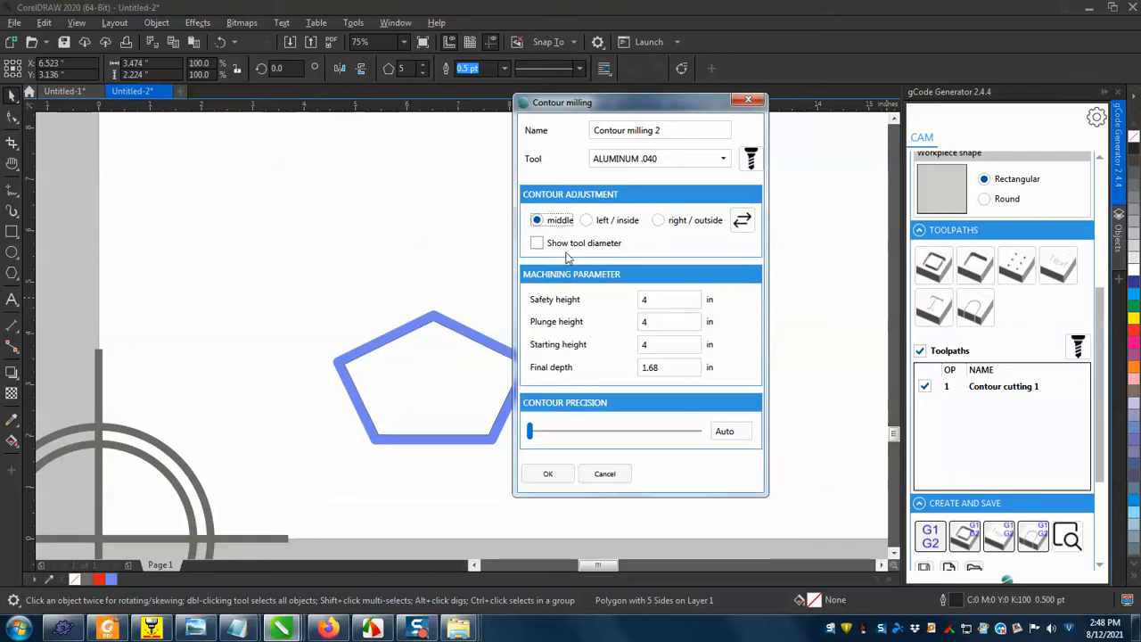
click(539, 243)
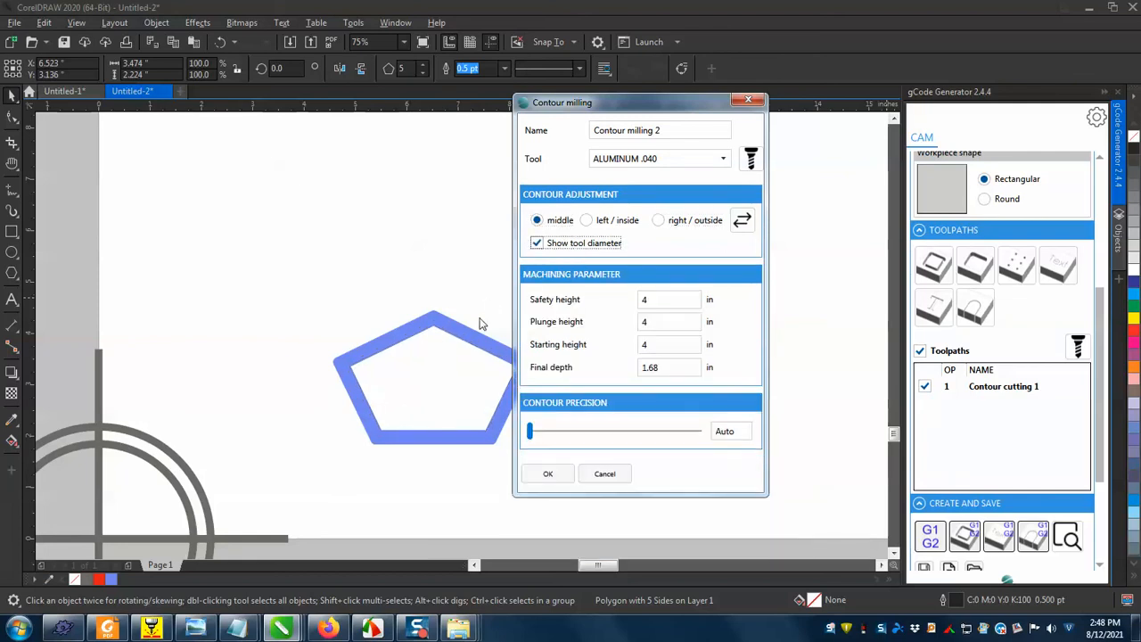
- Set the machining parameters to safety height 1 in, plunge height 1 in, starting height 0 and final depth .5 in
click(655, 298)
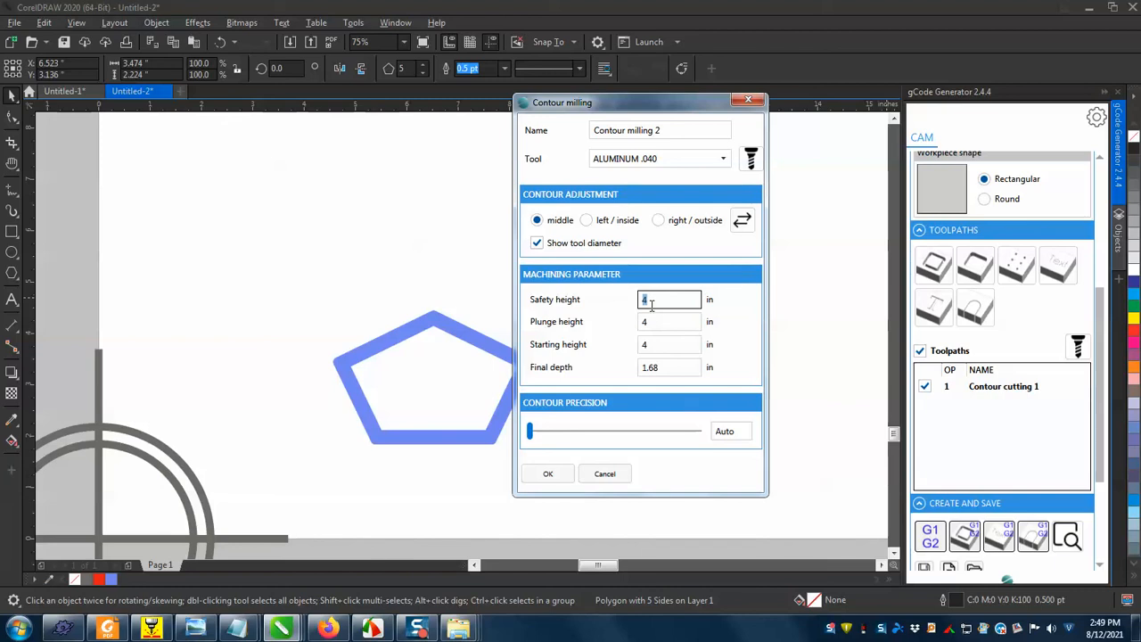
key(Tab)
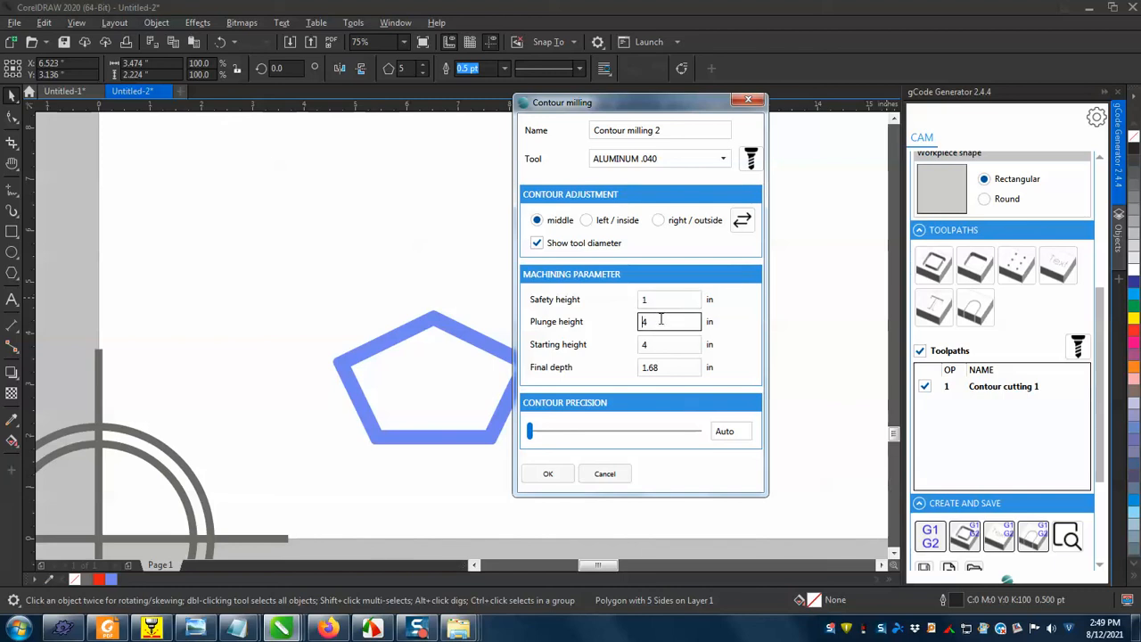
drag(660, 321, 617, 326)
key(Tab)
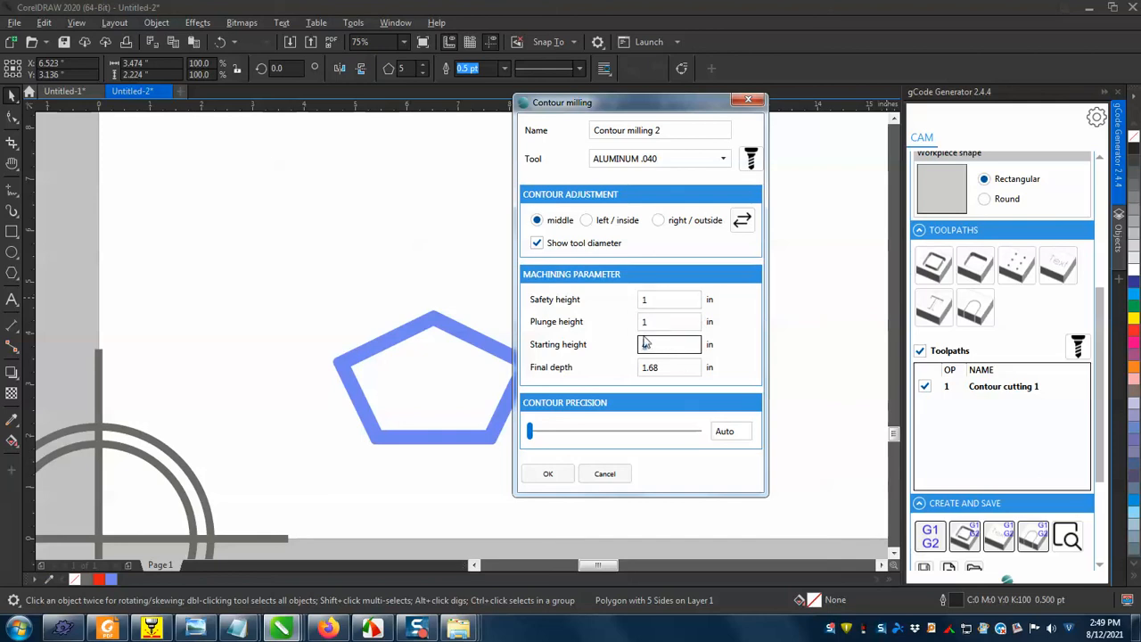
drag(642, 344, 656, 346)
drag(664, 343, 592, 344)
drag(677, 369, 604, 371)
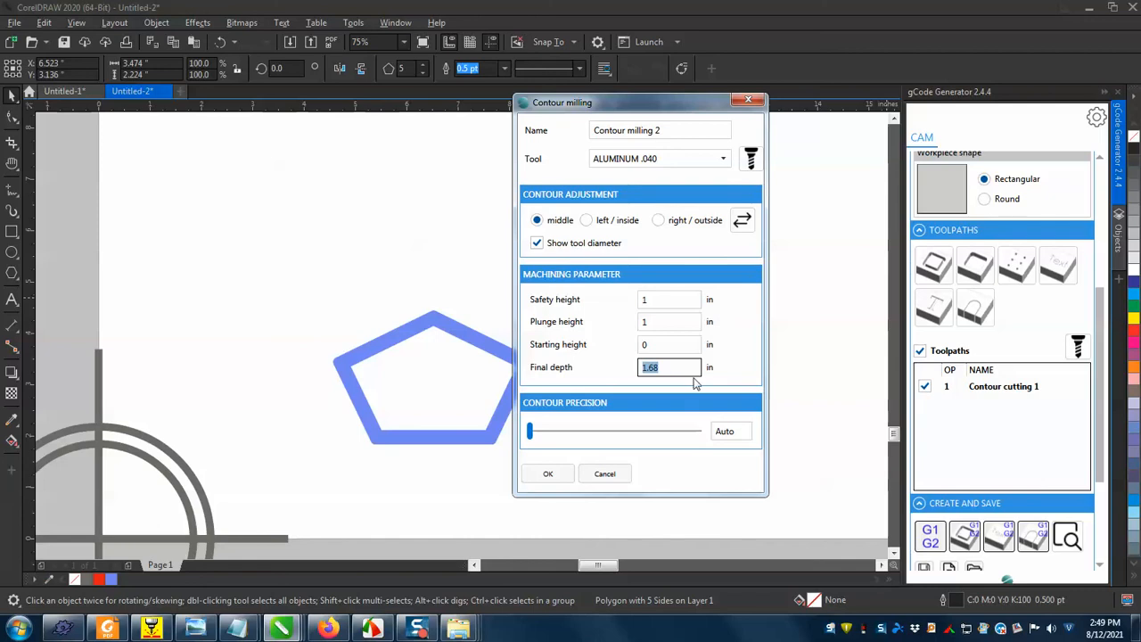
text(.5)
- Switch to Firefox to view the CNC router video, and return to the Contour milling settings
key(alt+Tab)
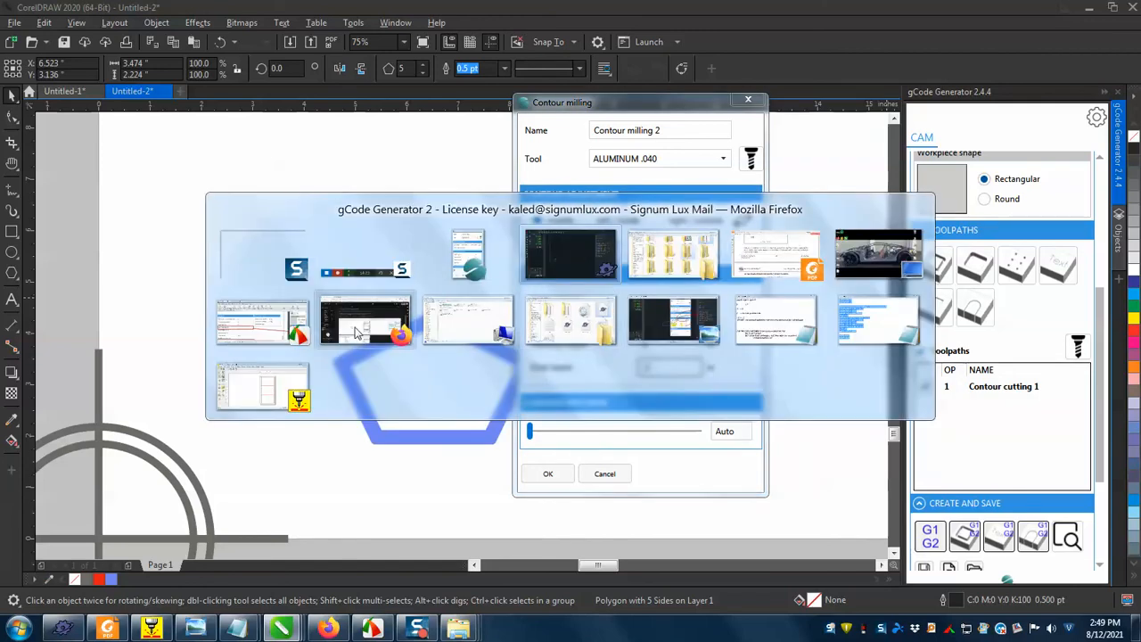
click(392, 323)
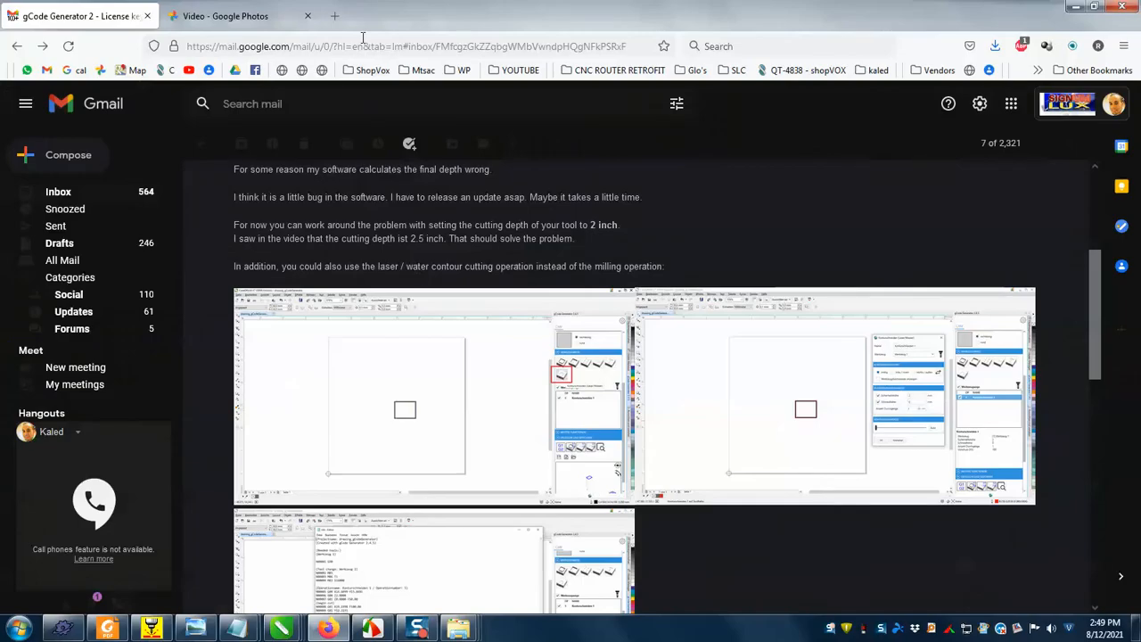
key(ctrl+Tab)
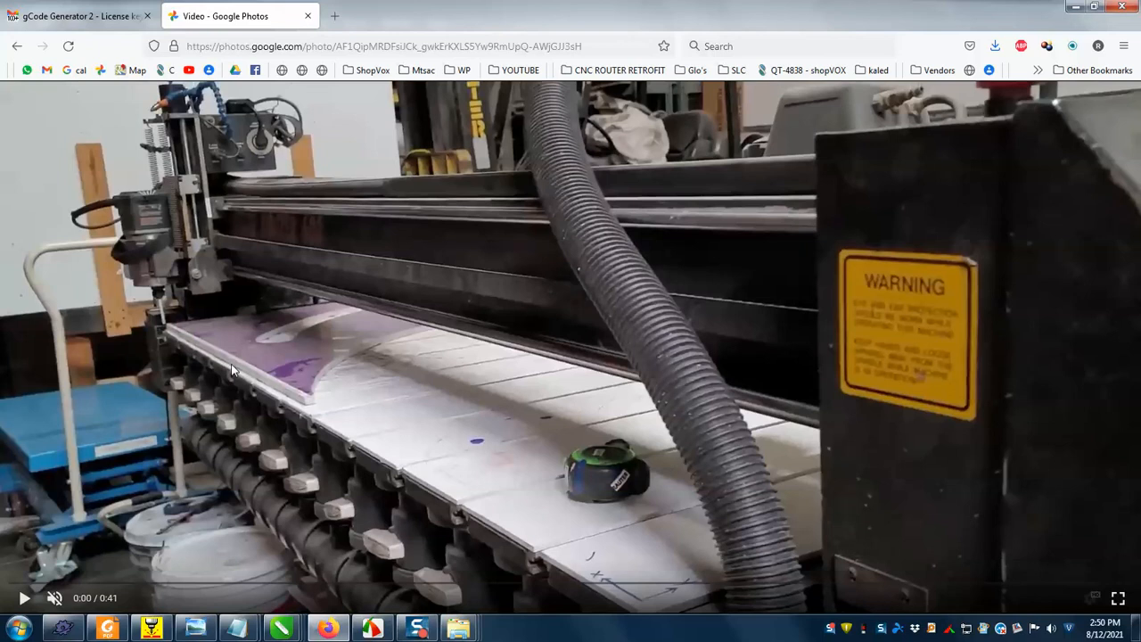
key(alt+Tab)
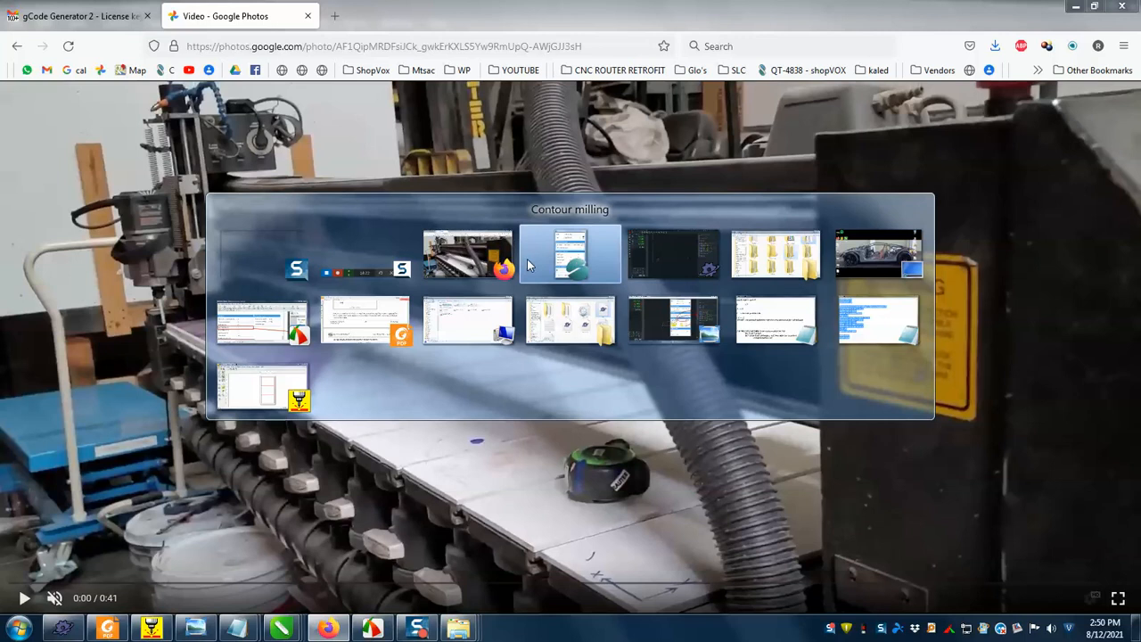
click(554, 257)
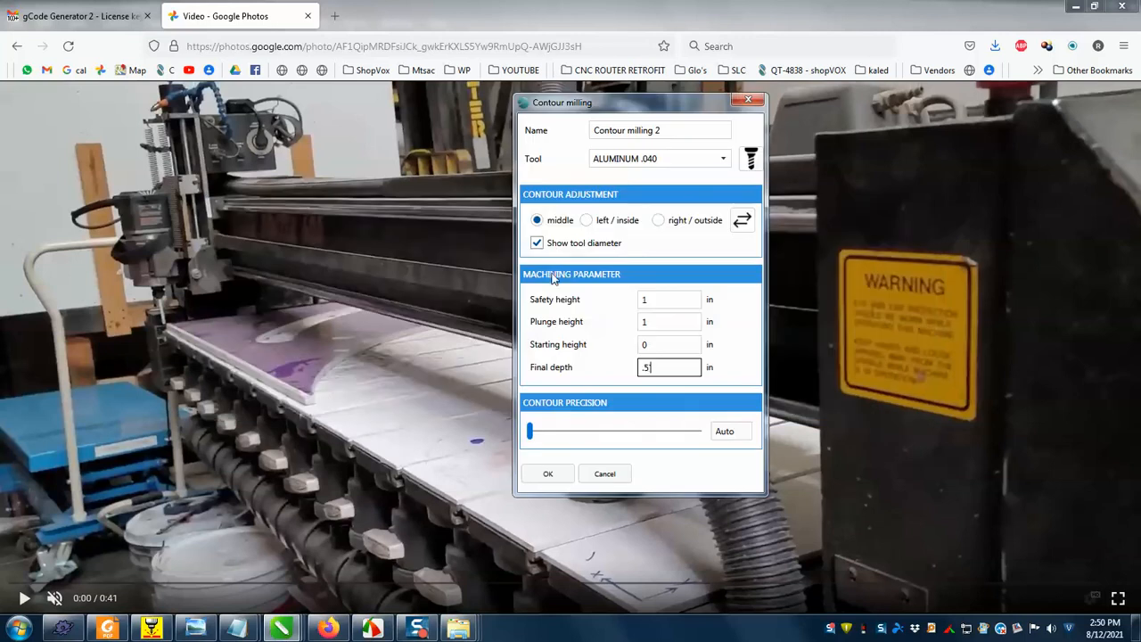
- Change the final depth to -.5 in and create the Contour milling 2 toolpath
click(642, 367)
text(-)
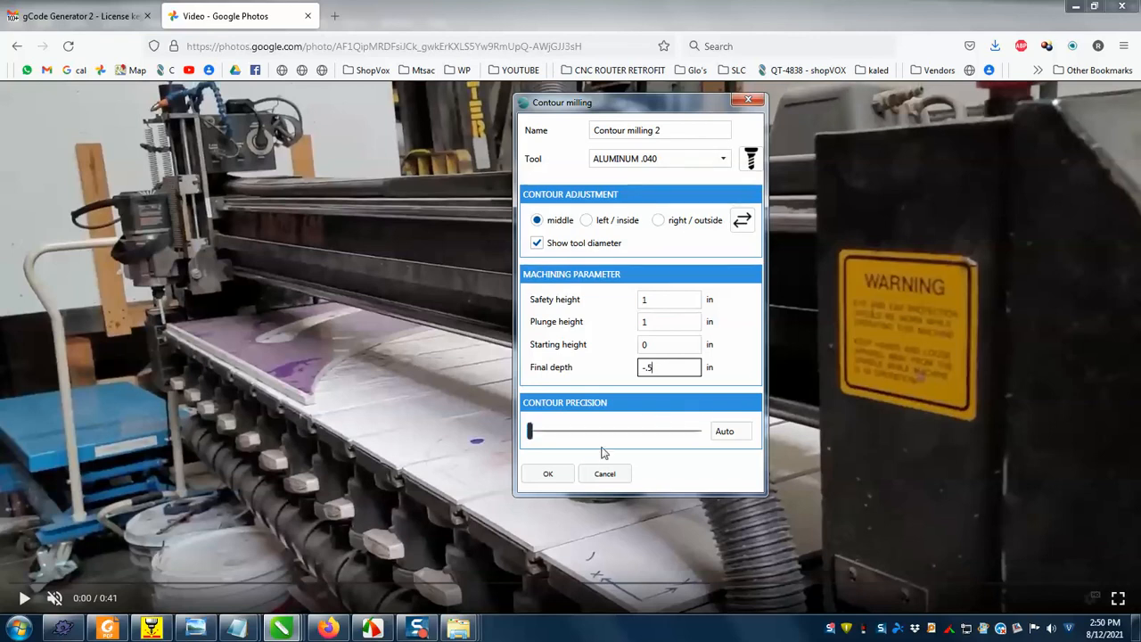
click(567, 477)
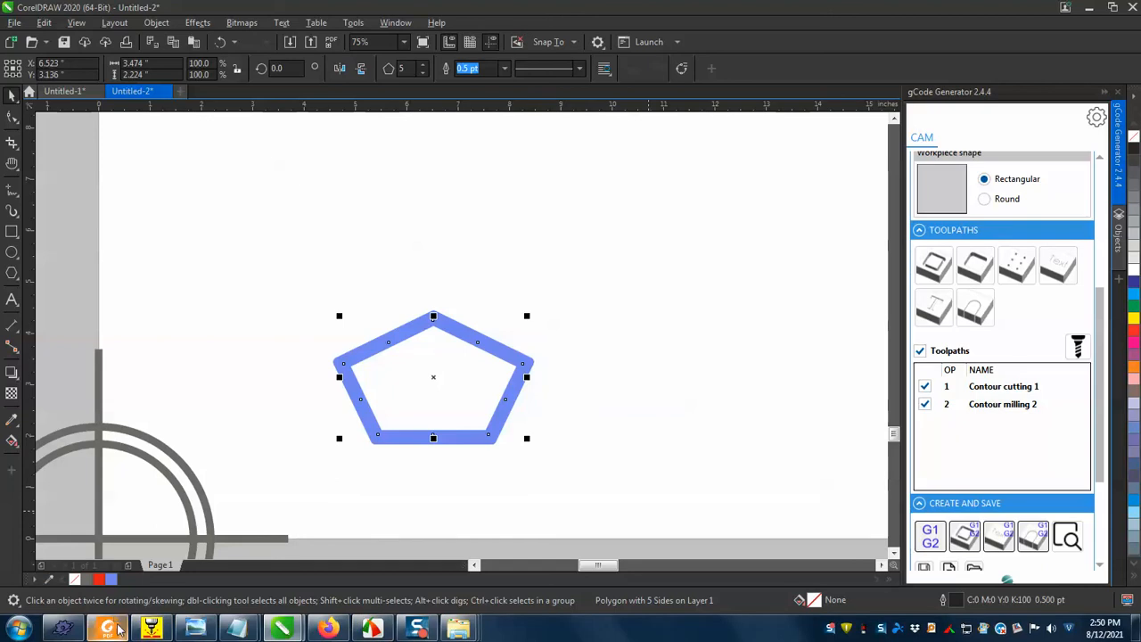
- View the job in PlanetCNC, switch back to CorelDRAW and disable the Contour cutting 1 and Contour milling 2 toolpaths
click(80, 624)
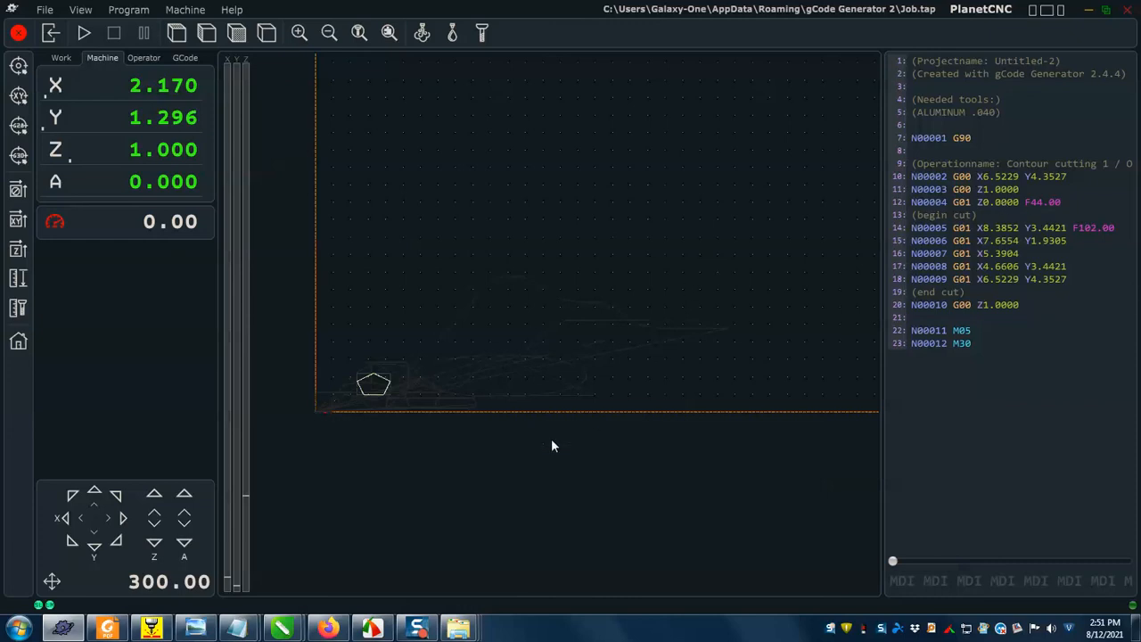
key(alt+Tab)
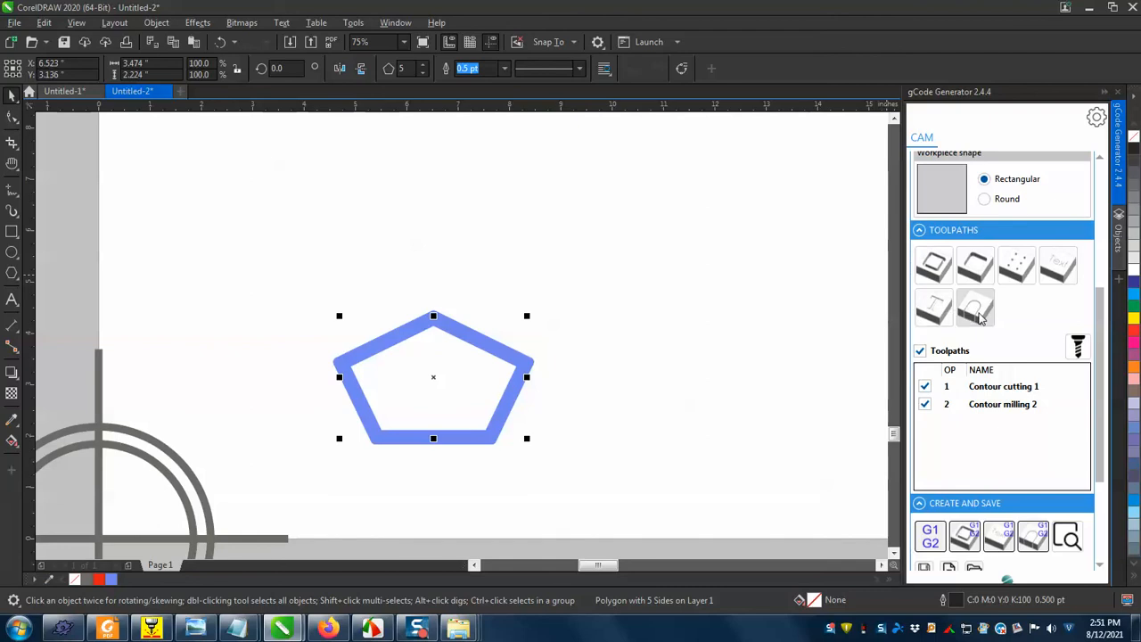
click(933, 392)
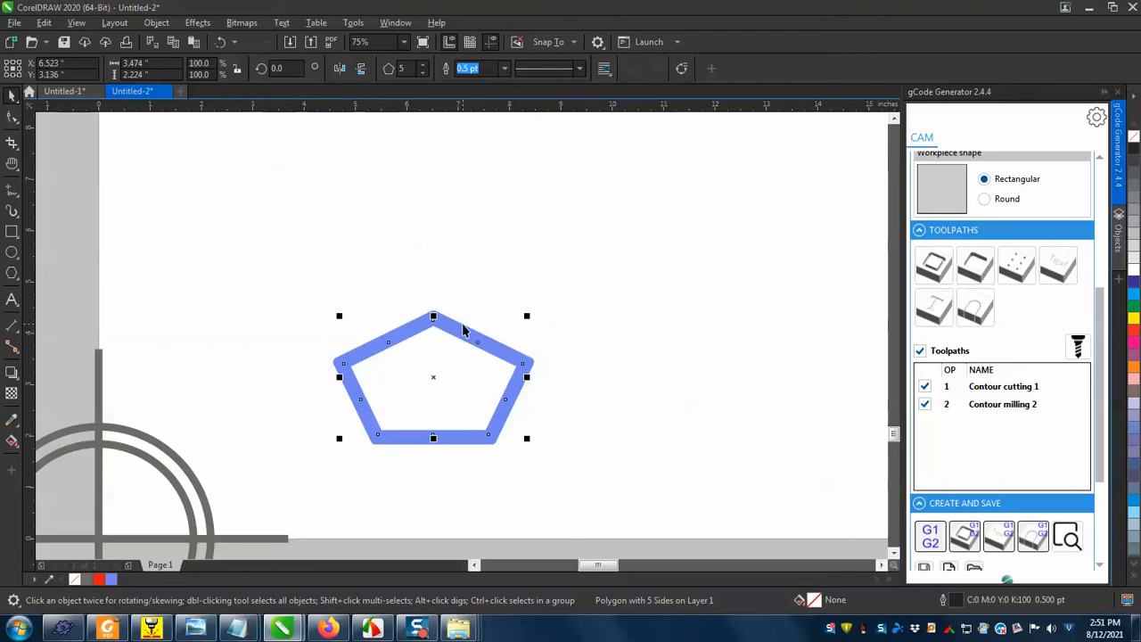
click(925, 388)
click(925, 404)
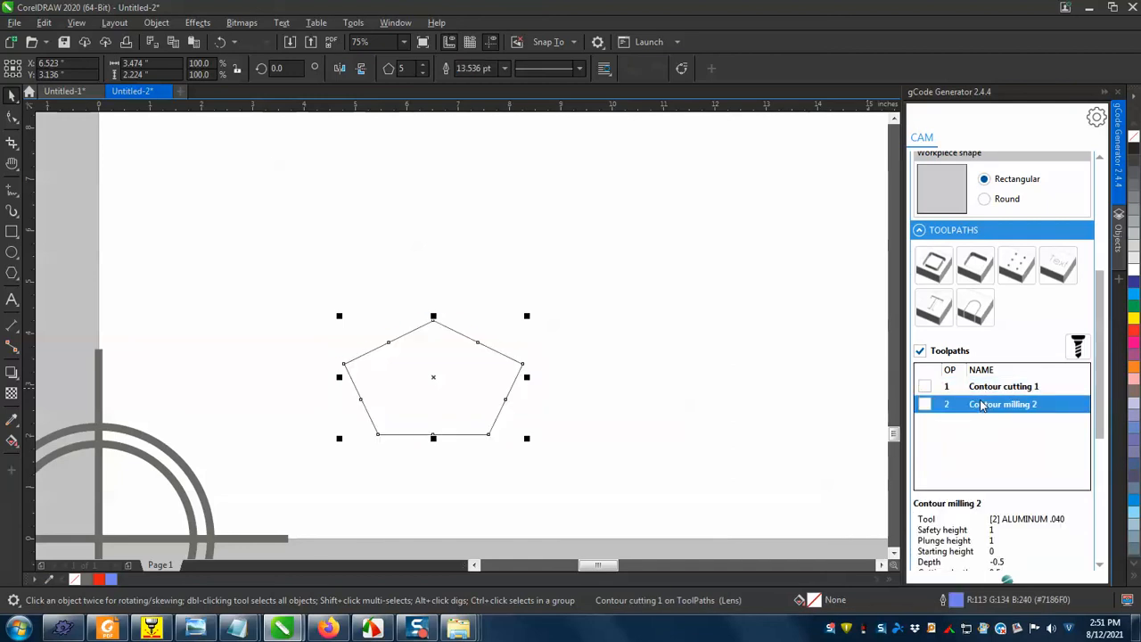
- Change the Contour milling 2 contour adjustment to left / inside and enable the toolpath
right_click(980, 405)
click(902, 410)
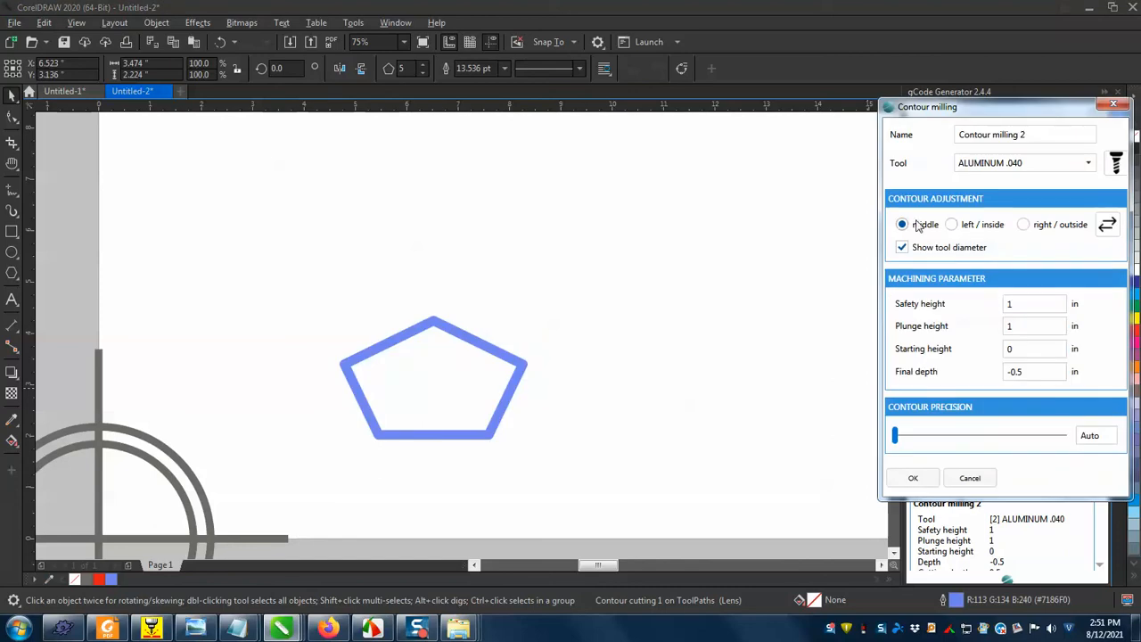
click(952, 225)
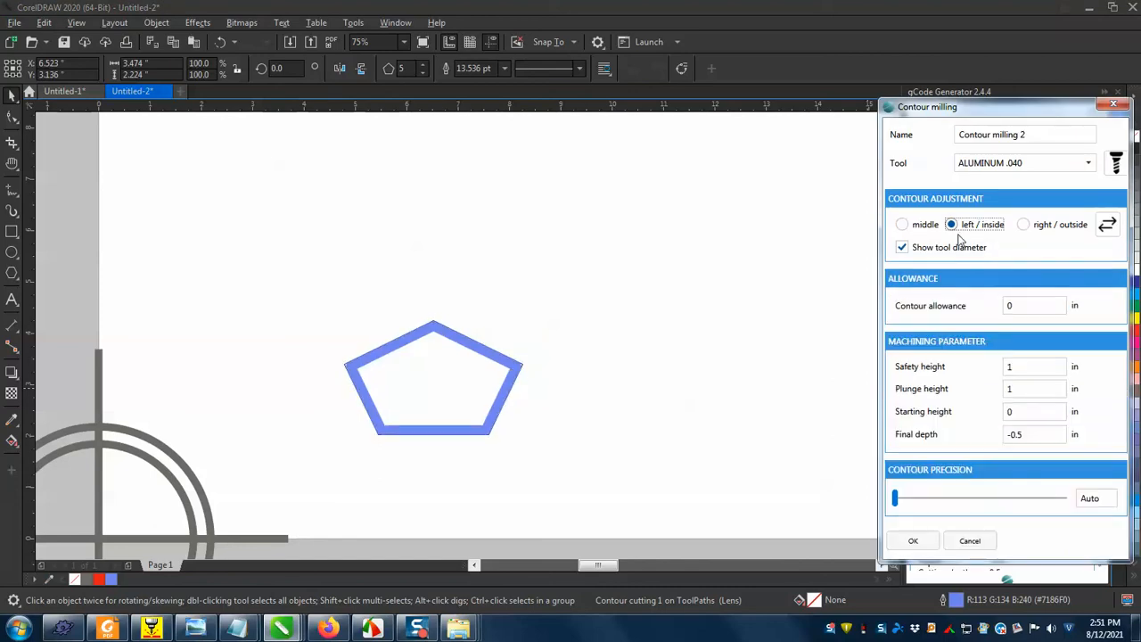
click(912, 541)
click(924, 405)
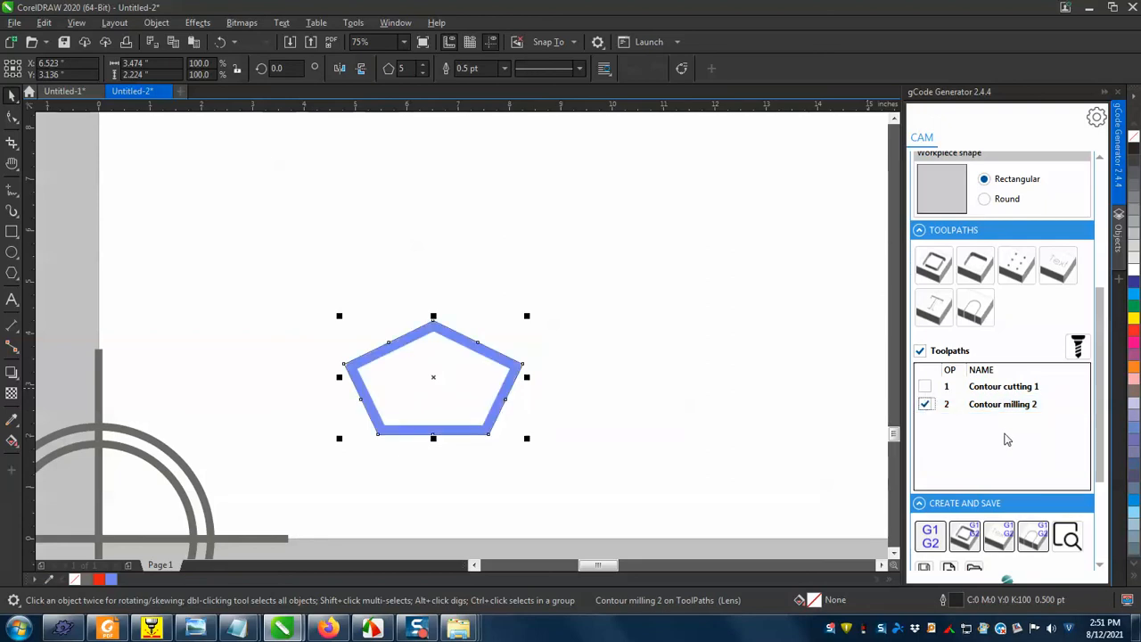
- Delete the Contour cutting 1 toolpath from the list
scroll(1073, 369, down, 3)
click(1007, 297)
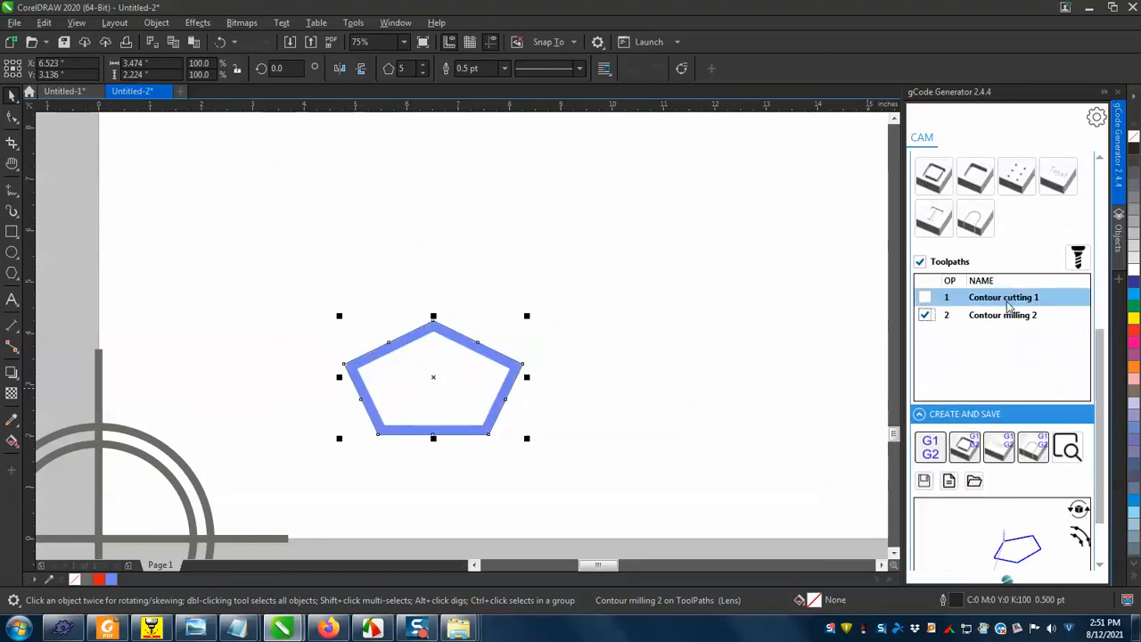
right_click(1007, 299)
click(943, 354)
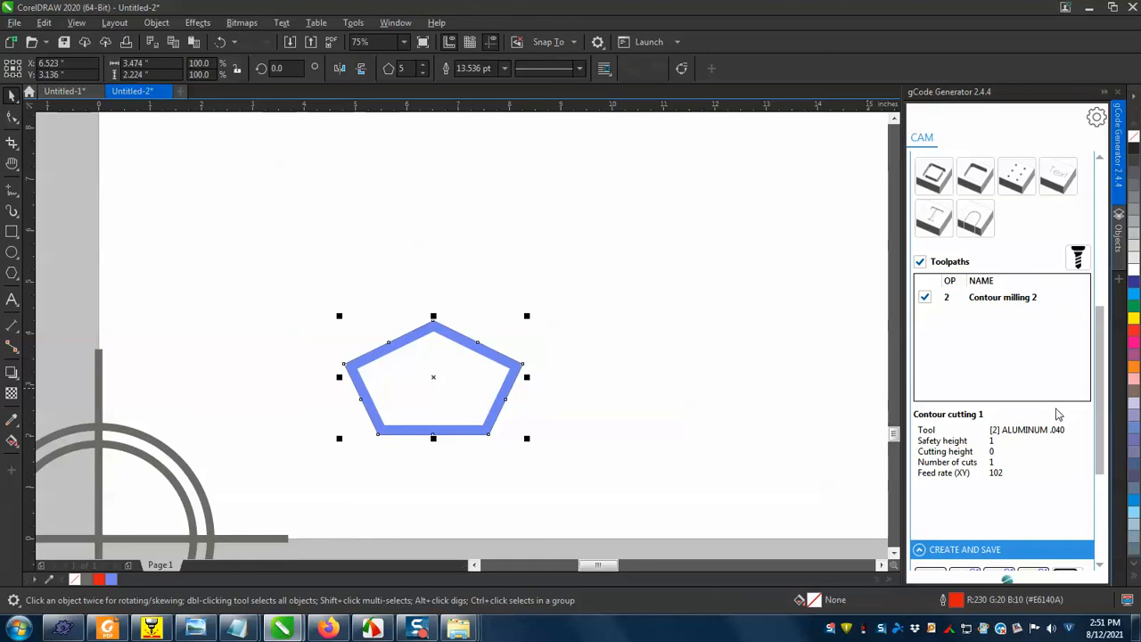
drag(1102, 365, 1096, 430)
scroll(1096, 429, up, 4)
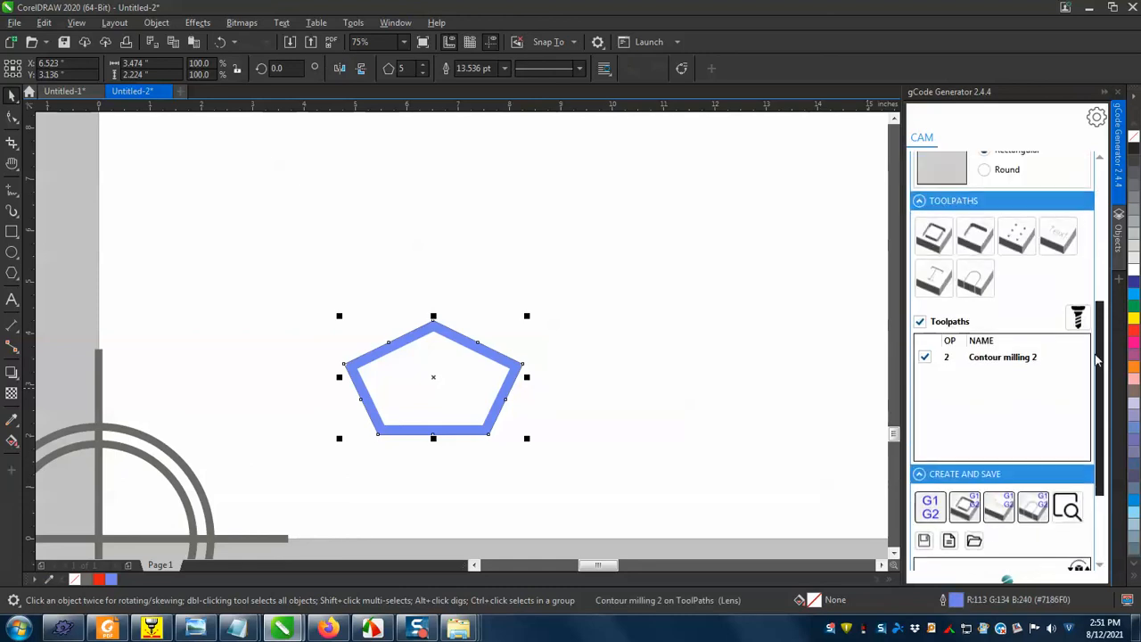
click(991, 359)
right_click(1002, 362)
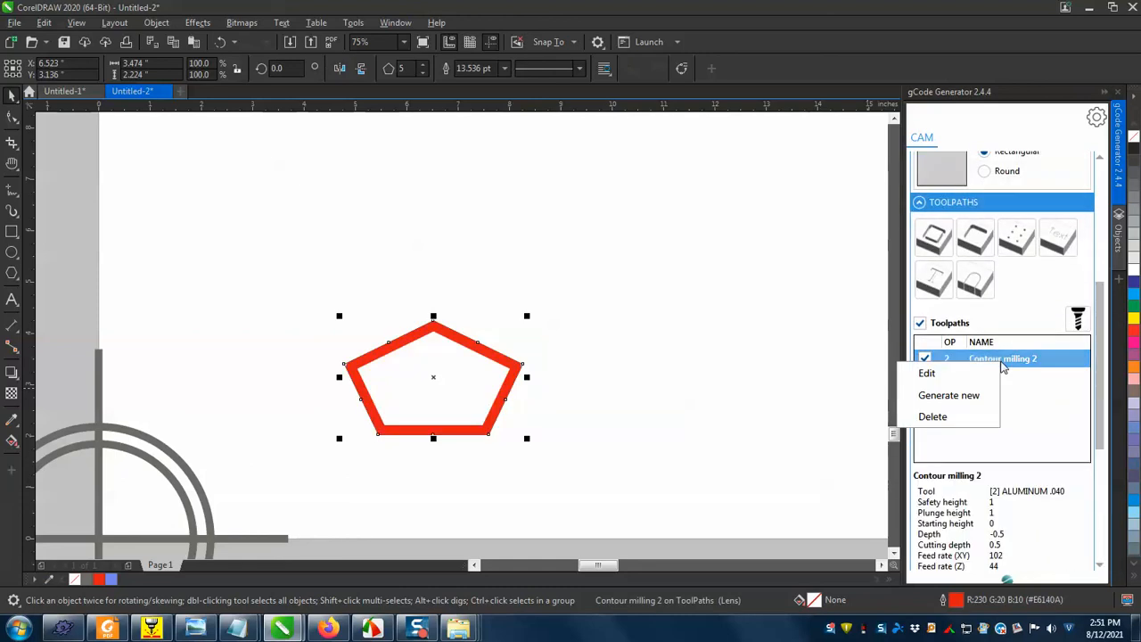
click(890, 376)
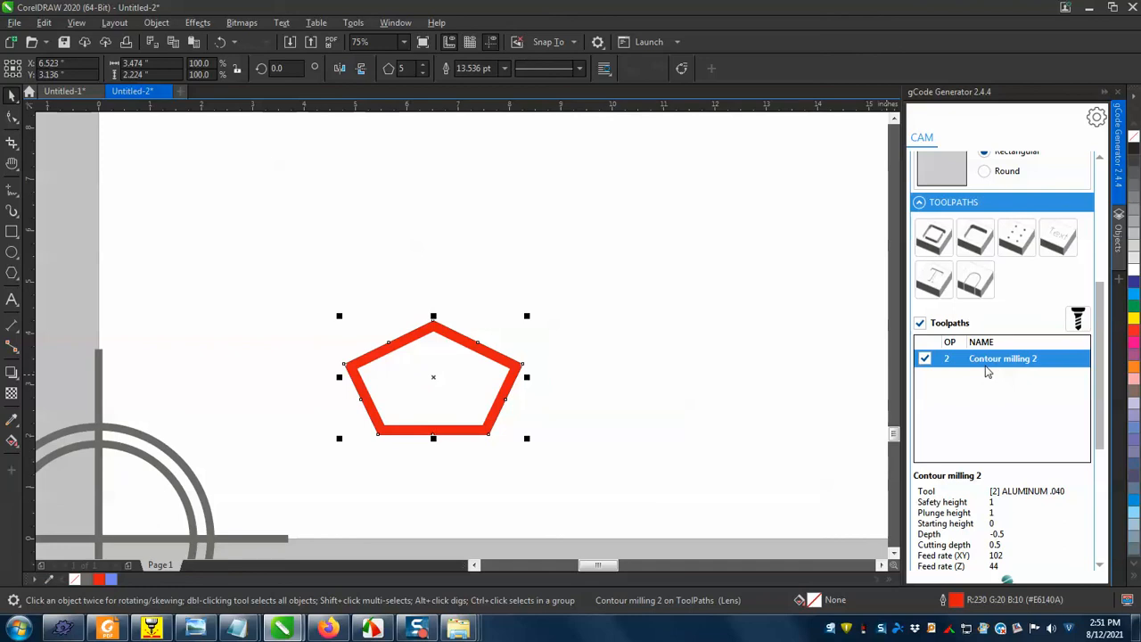
click(565, 425)
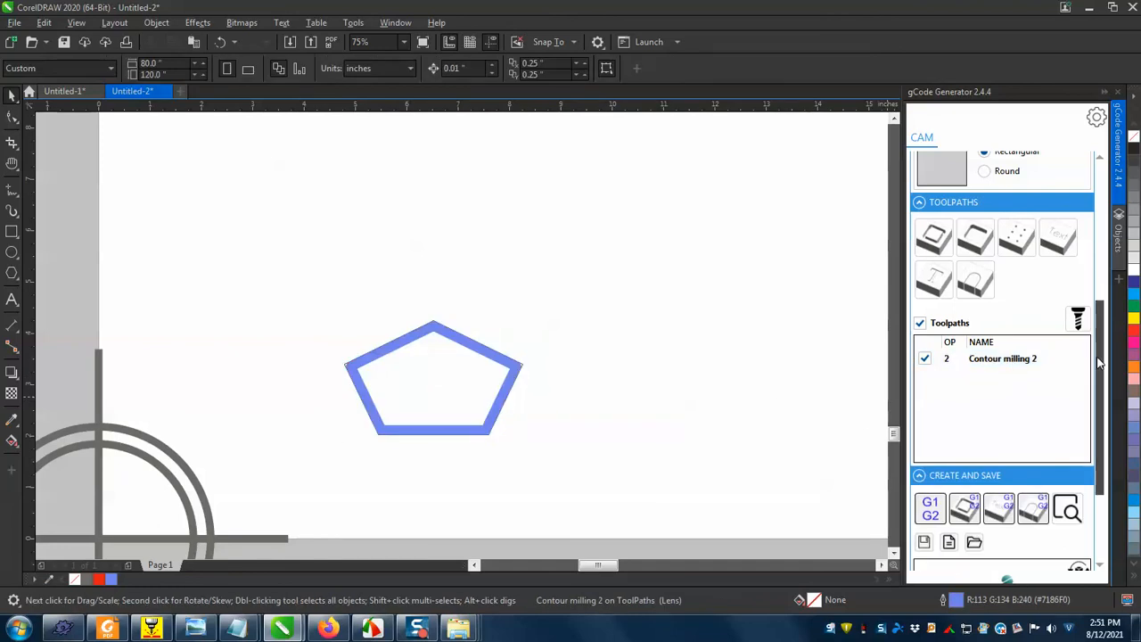
- Generate the G-code for Contour milling 2 and view the resulting job in PlanetCNC
scroll(1083, 427, down, 3)
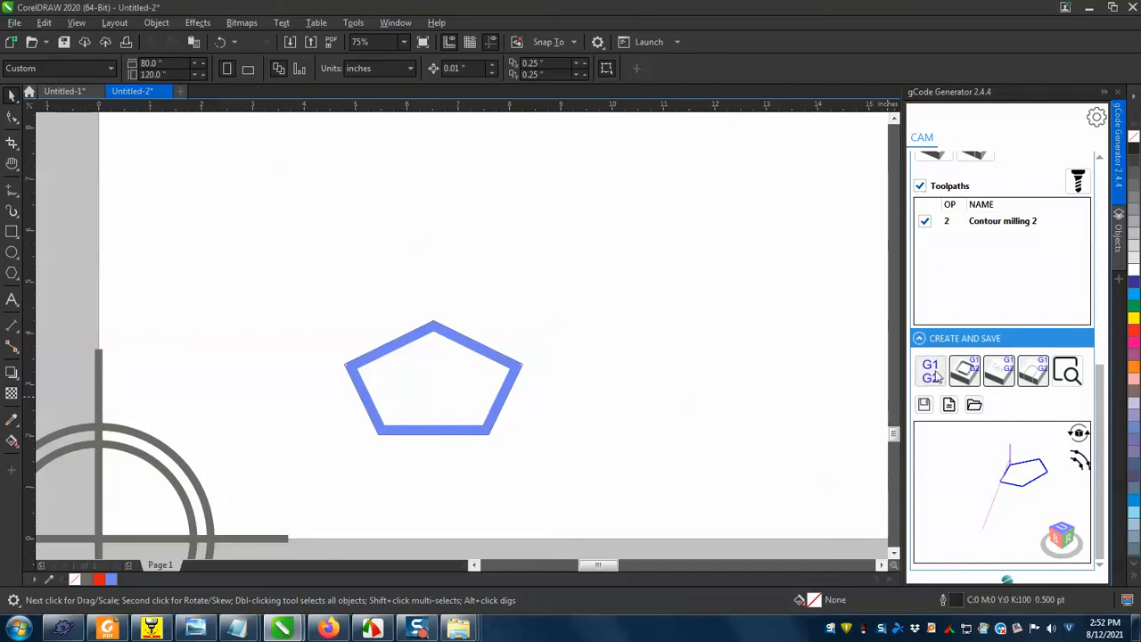
click(816, 403)
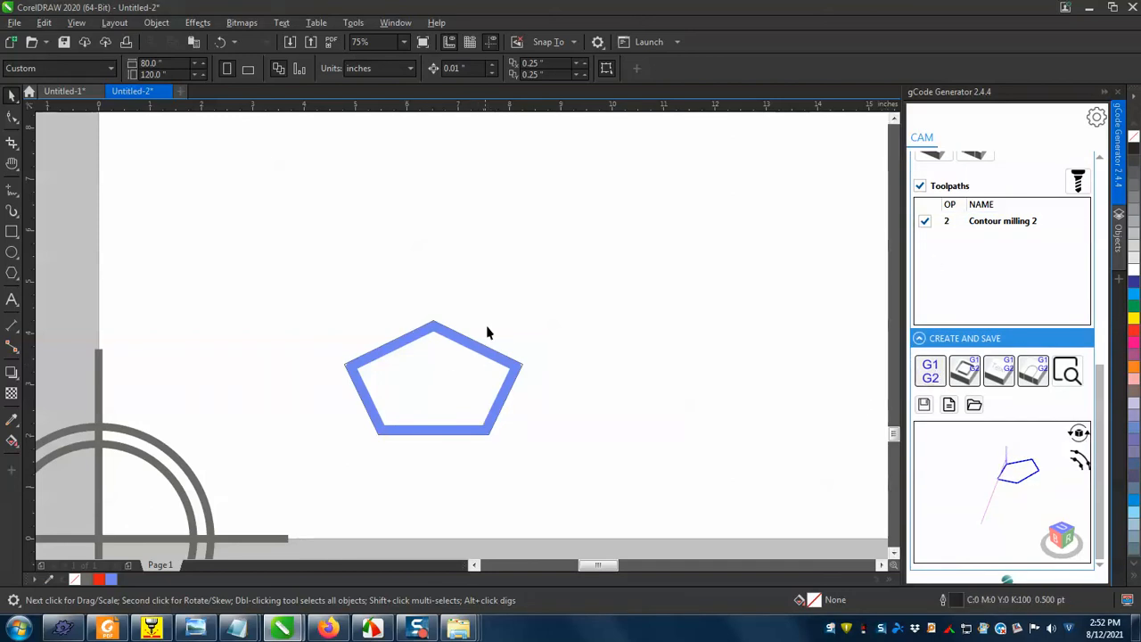
key(alt+Tab)
click(572, 249)
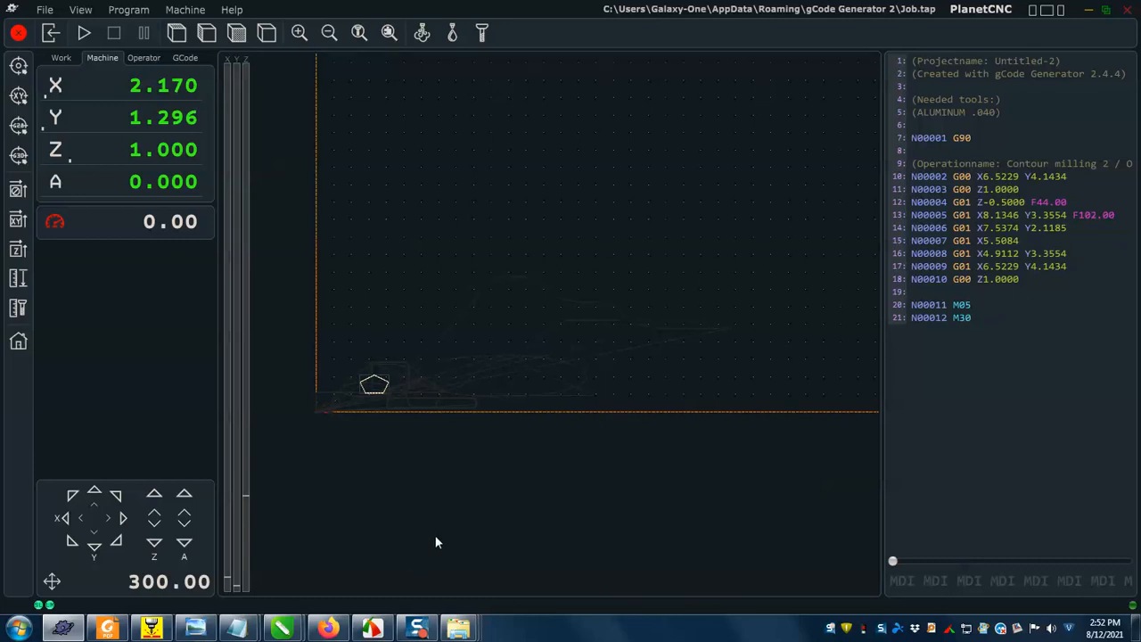
- Switch to FastStone Editor to view the default height values in the laser settings screenshot, and return to CorelDRAW
key(alt+Tab)
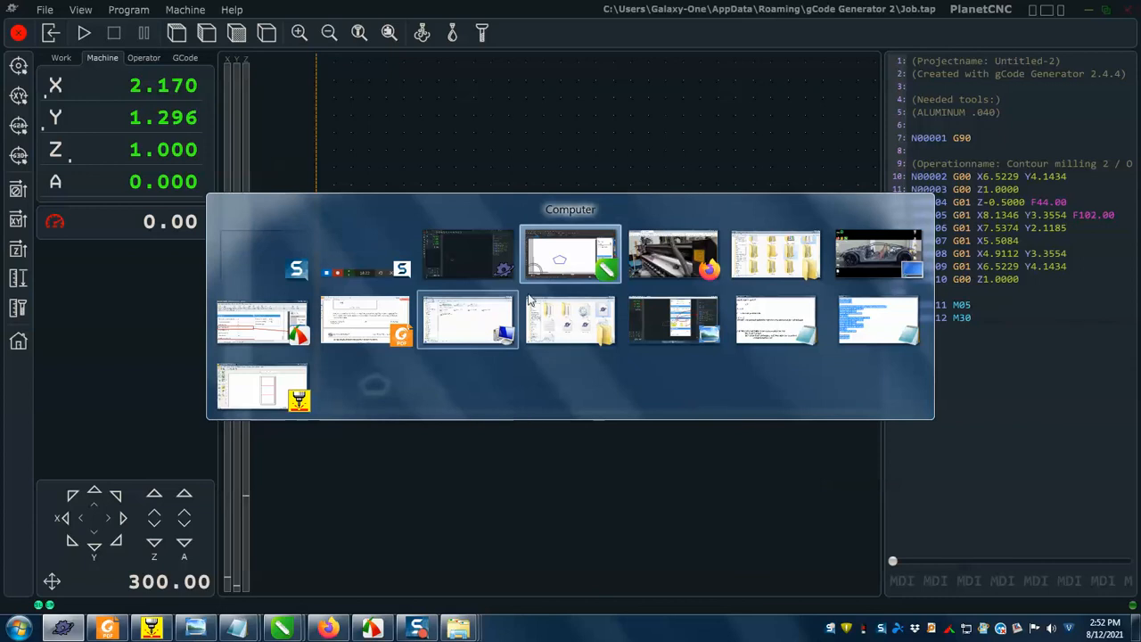
click(264, 321)
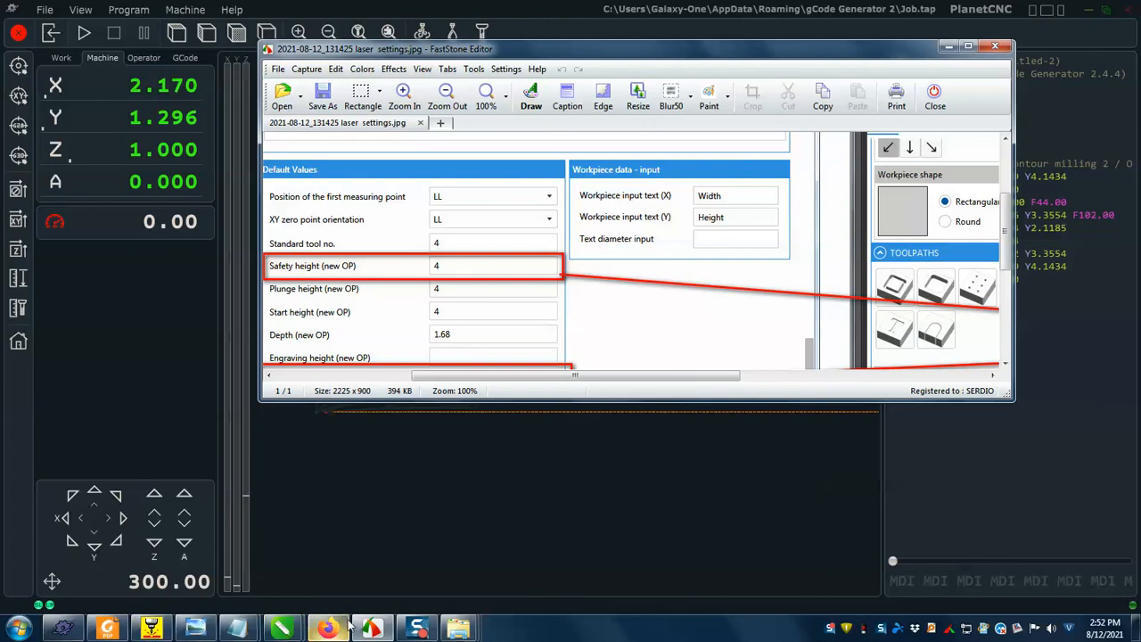
mouse_move(61, 630)
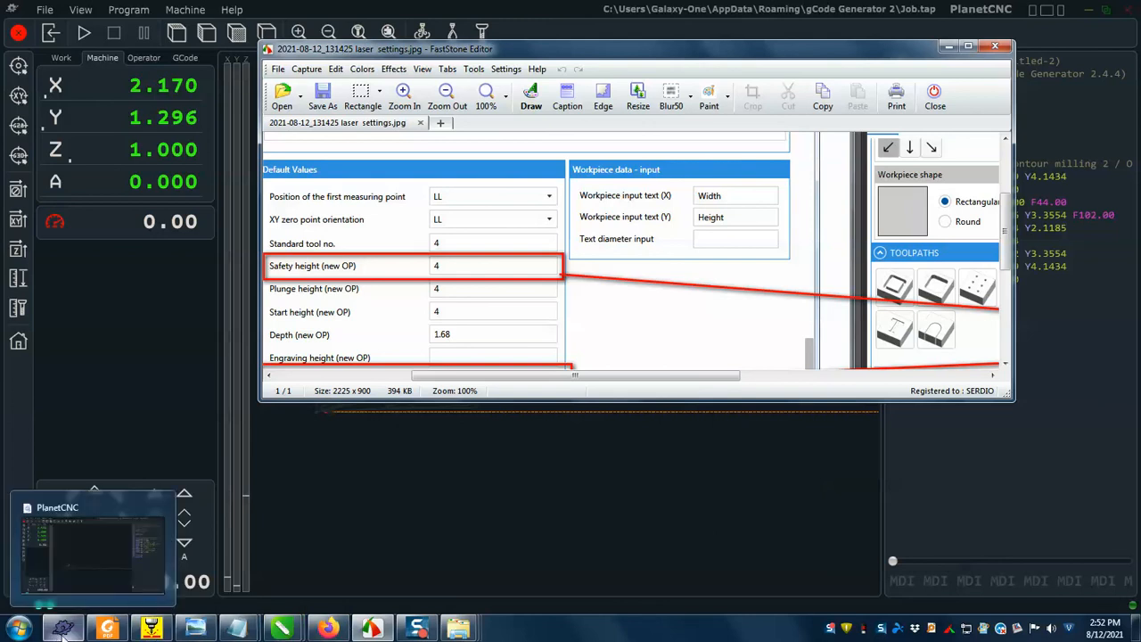
mouse_move(284, 629)
click(347, 535)
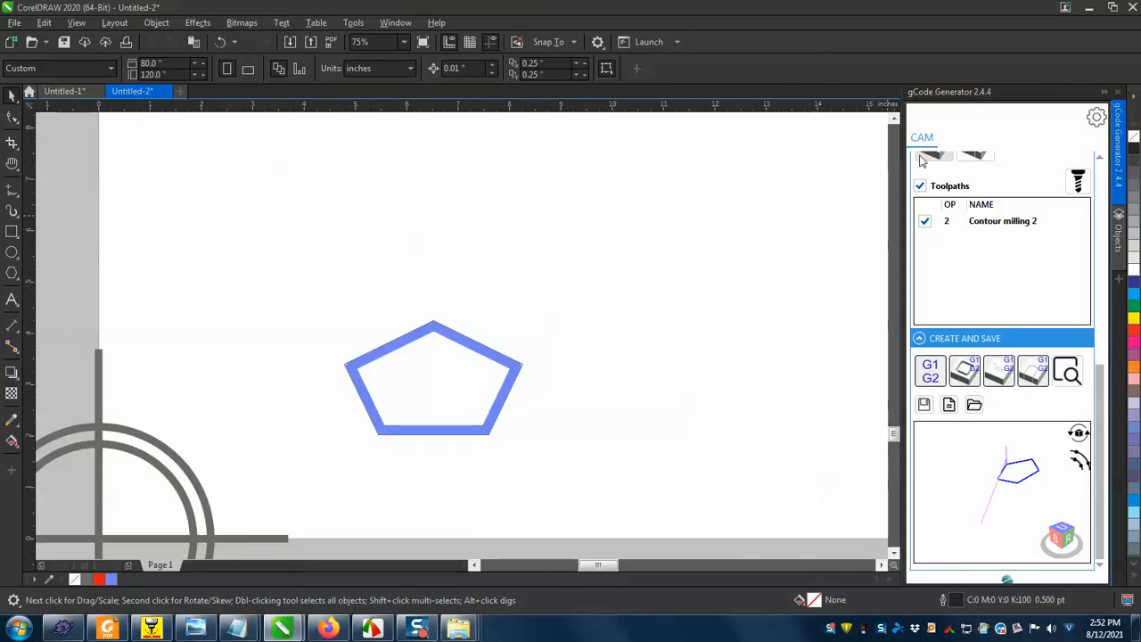
- Change the post processor profile to LONG BIT lanetCNC_XYZ and view the other available profiles
drag(1100, 406, 1101, 205)
click(1005, 169)
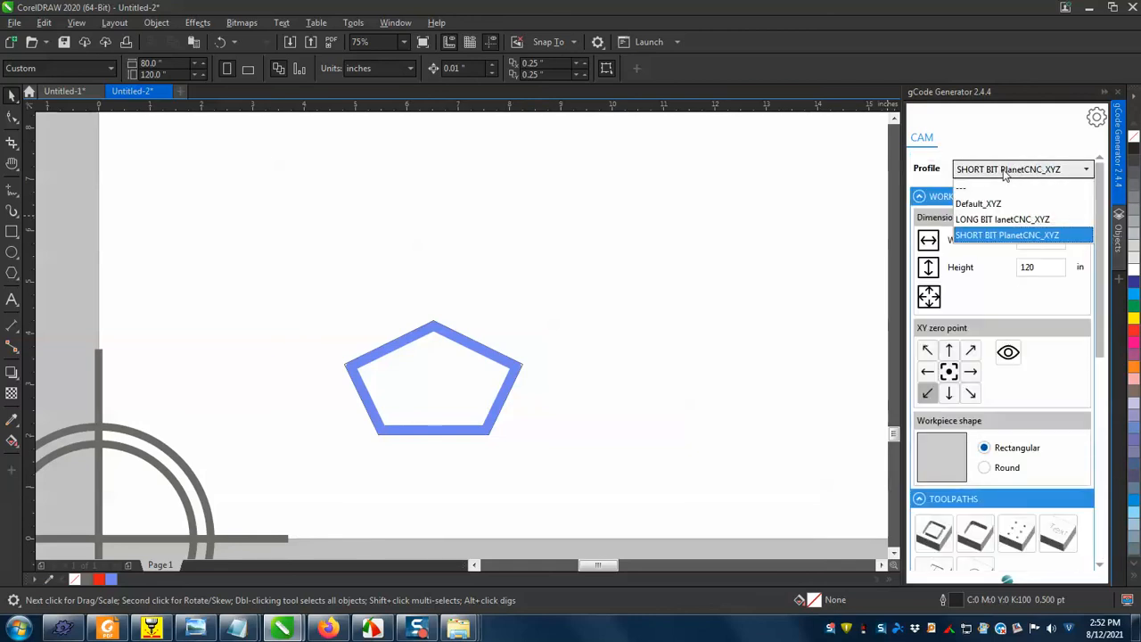
click(1019, 221)
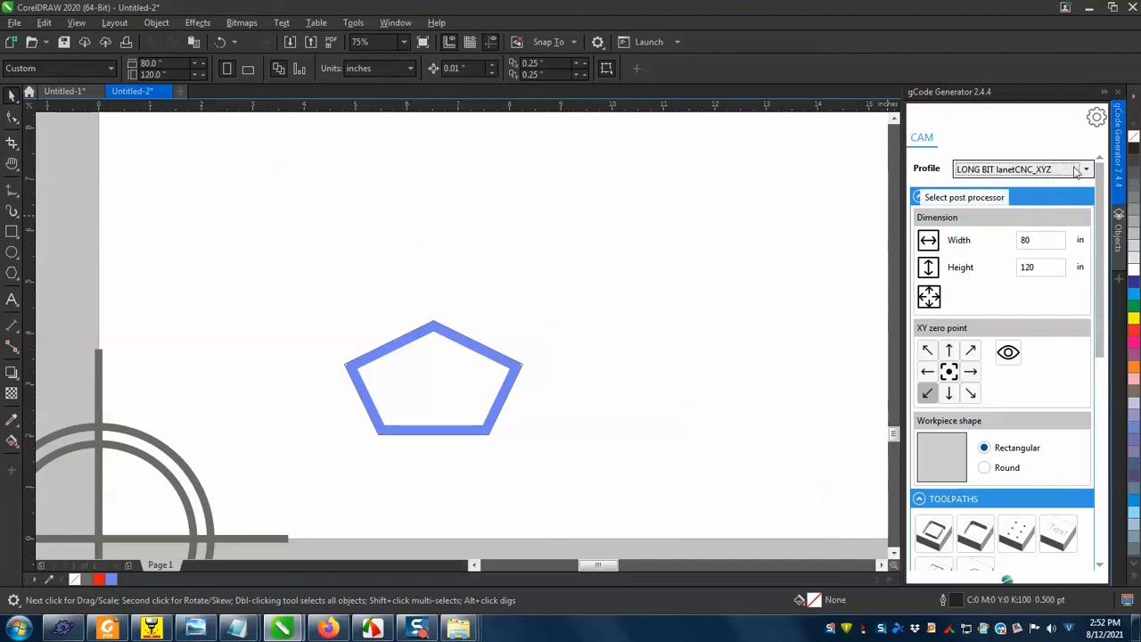
click(1076, 171)
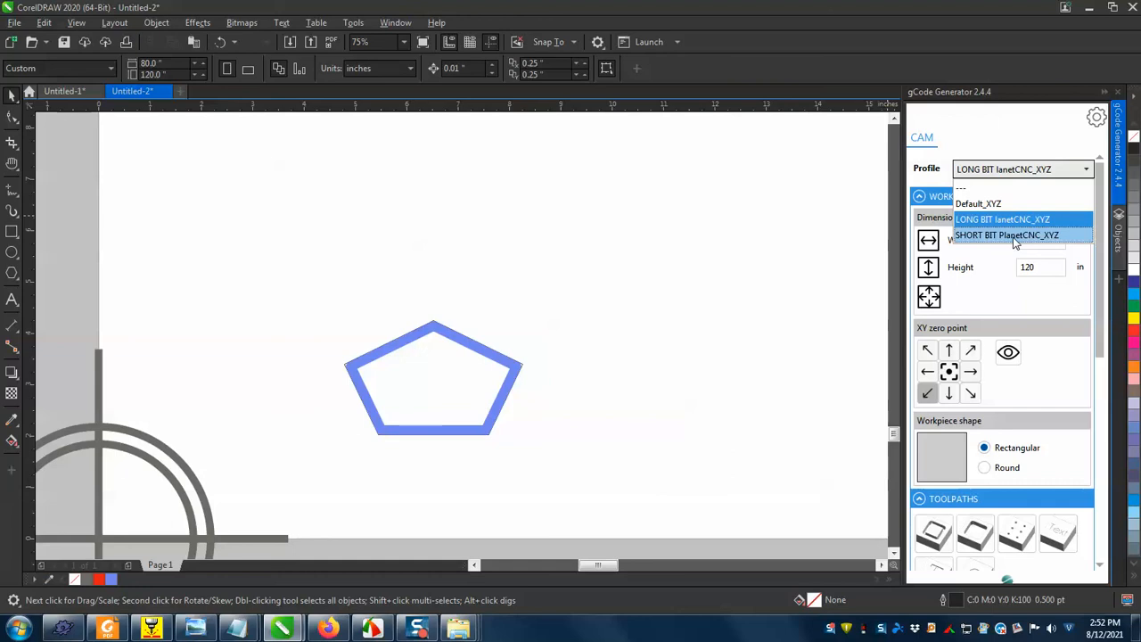
- Switch to Firefox, search the web for "belin y 33476" in a new tab and view the Wensco router bit page
click(327, 628)
key(ctrl+t)
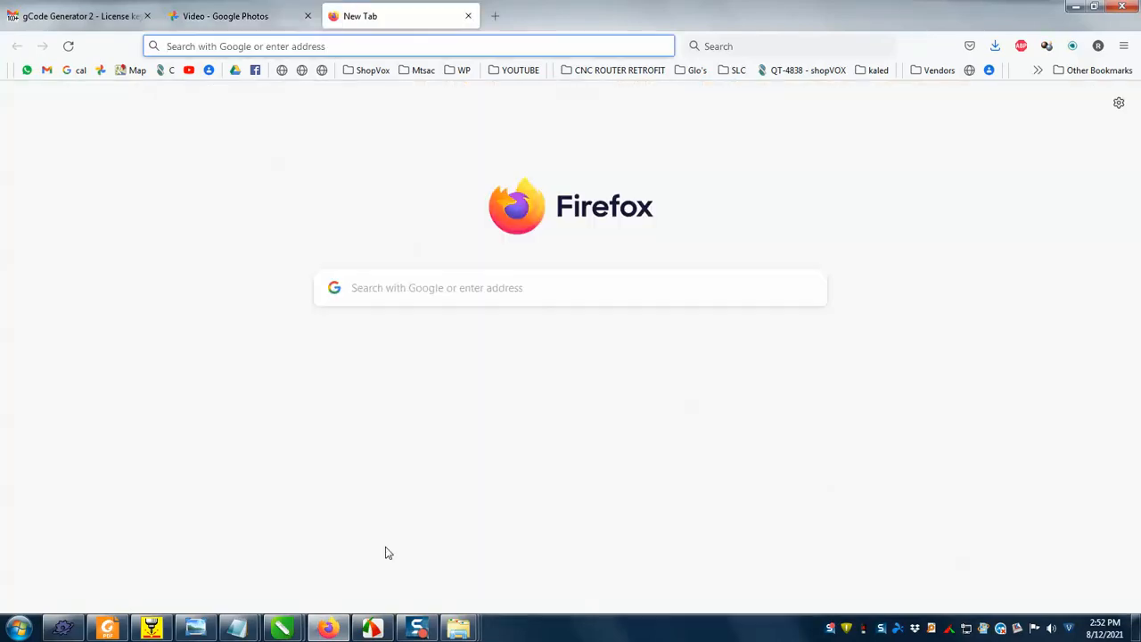
text(belin y )
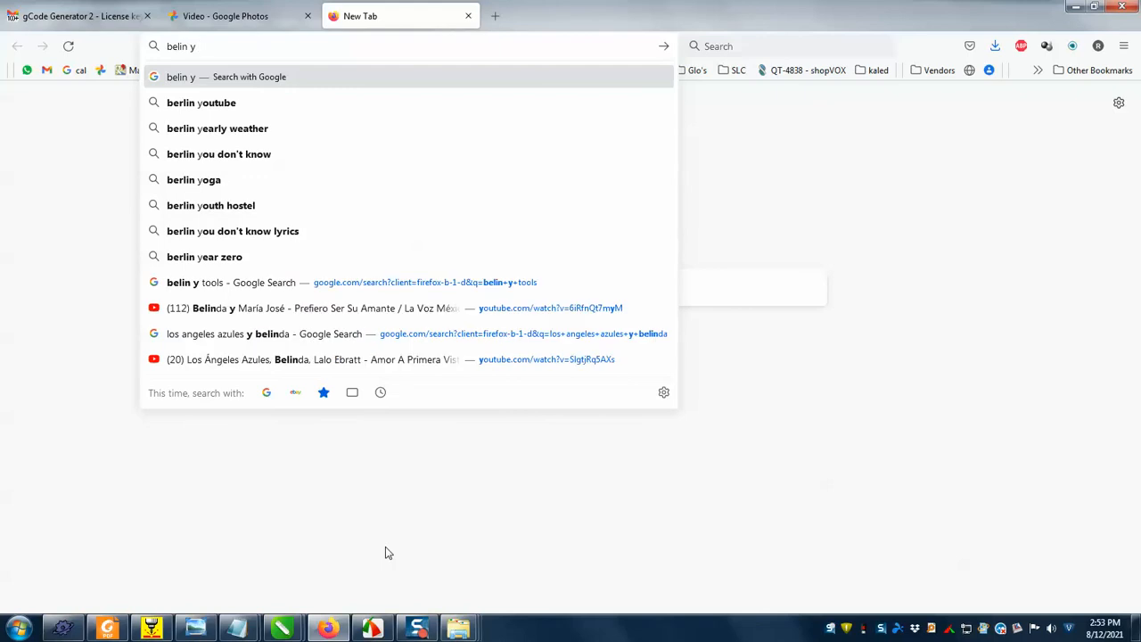
text(2)
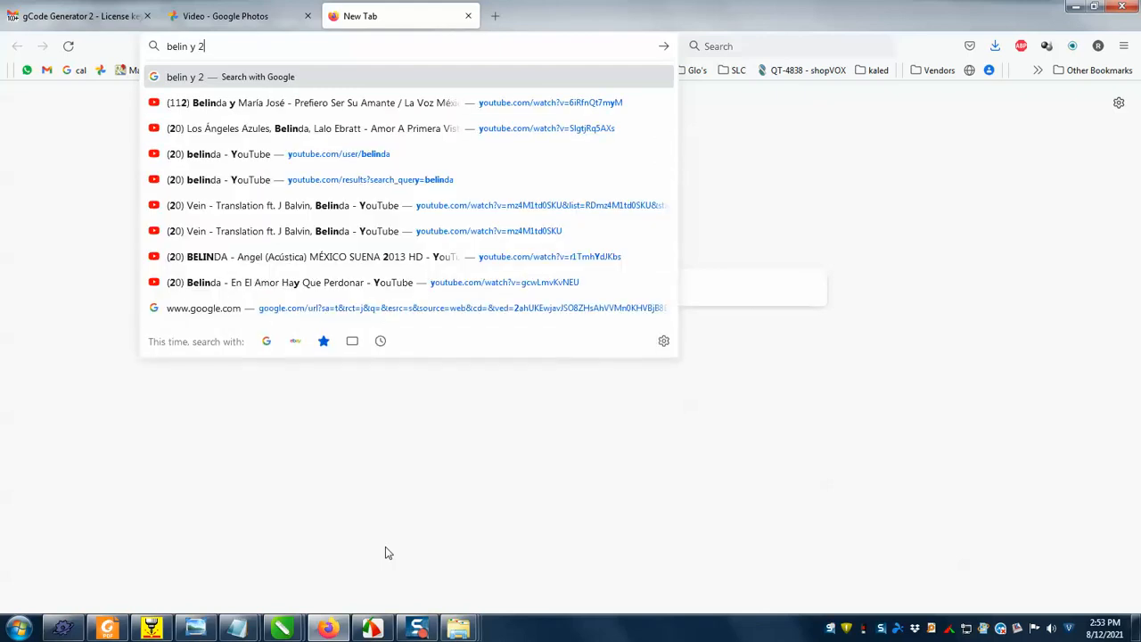
key(BackSpace)
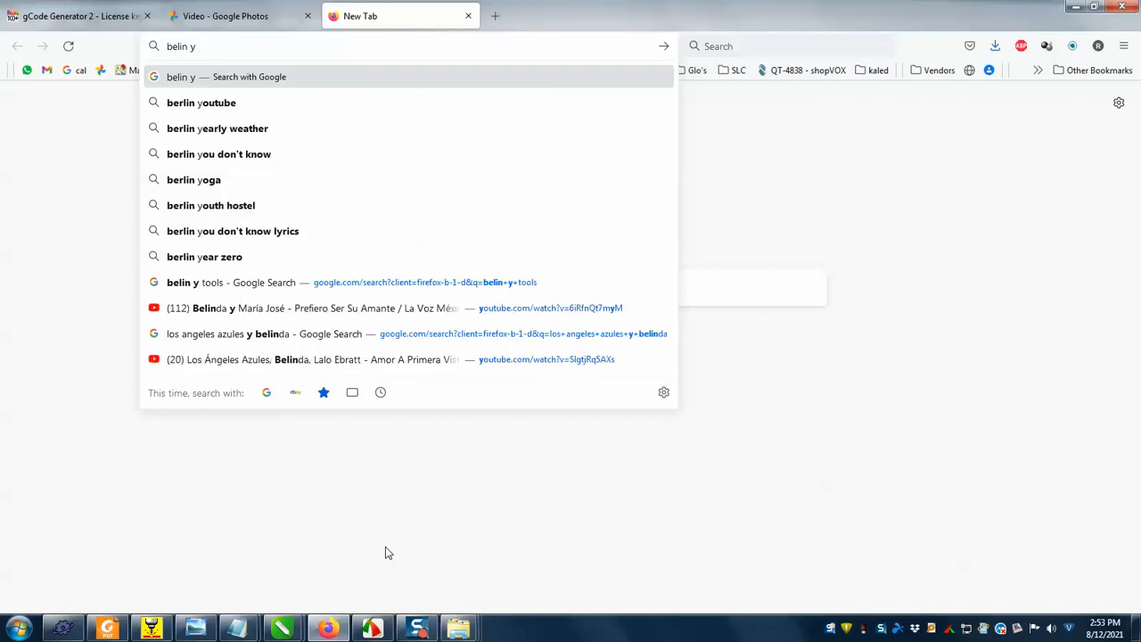
text(33)
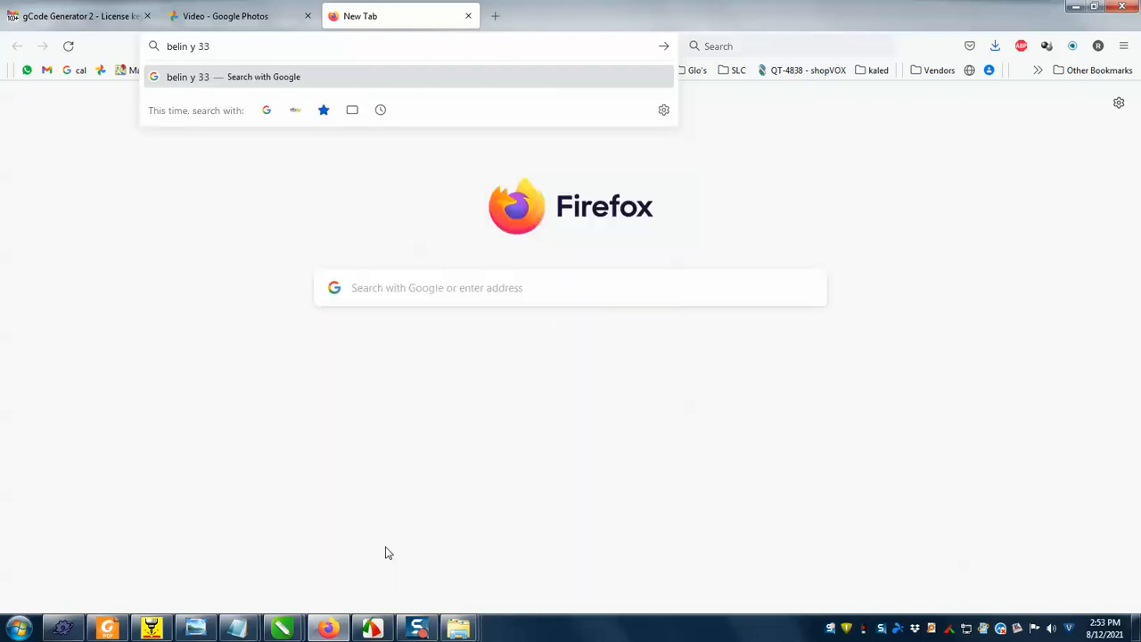
text(476)
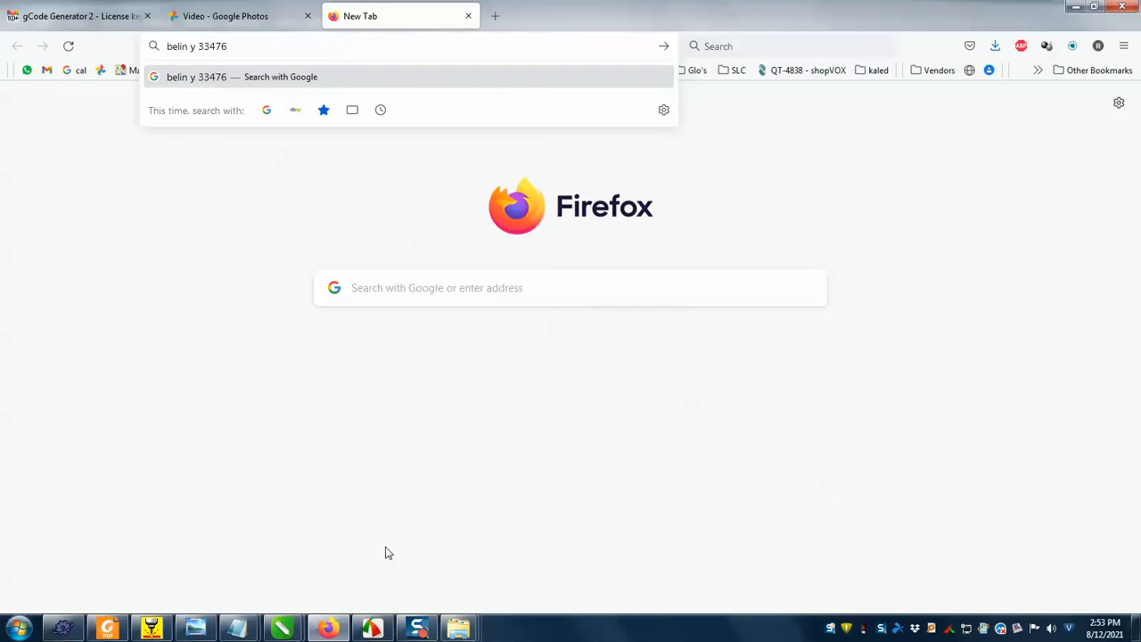
key(Return)
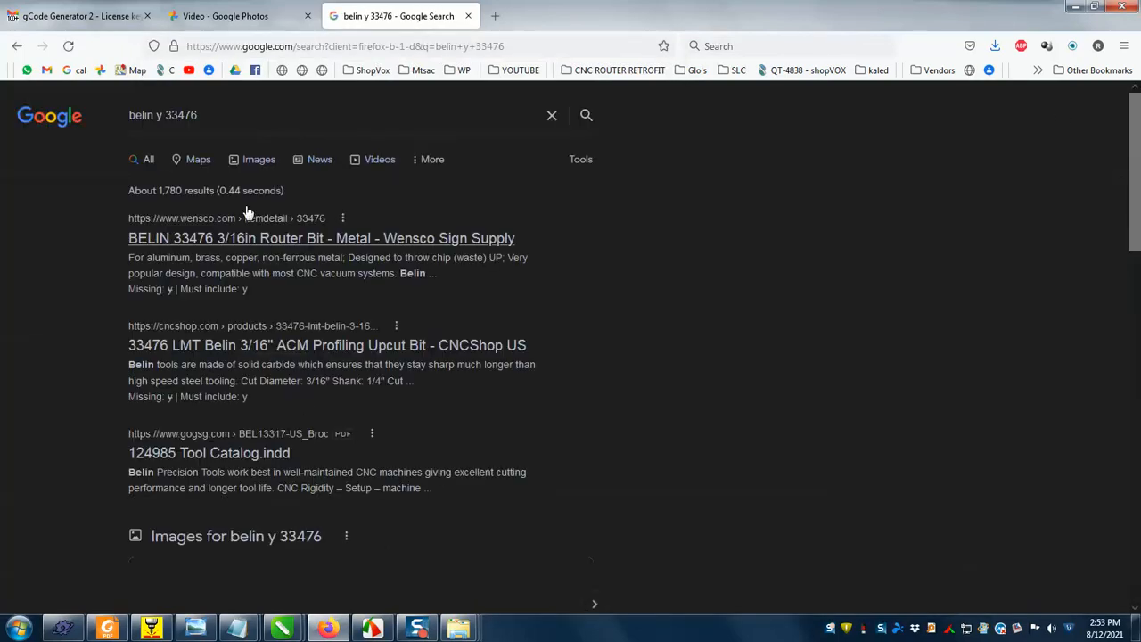
click(220, 240)
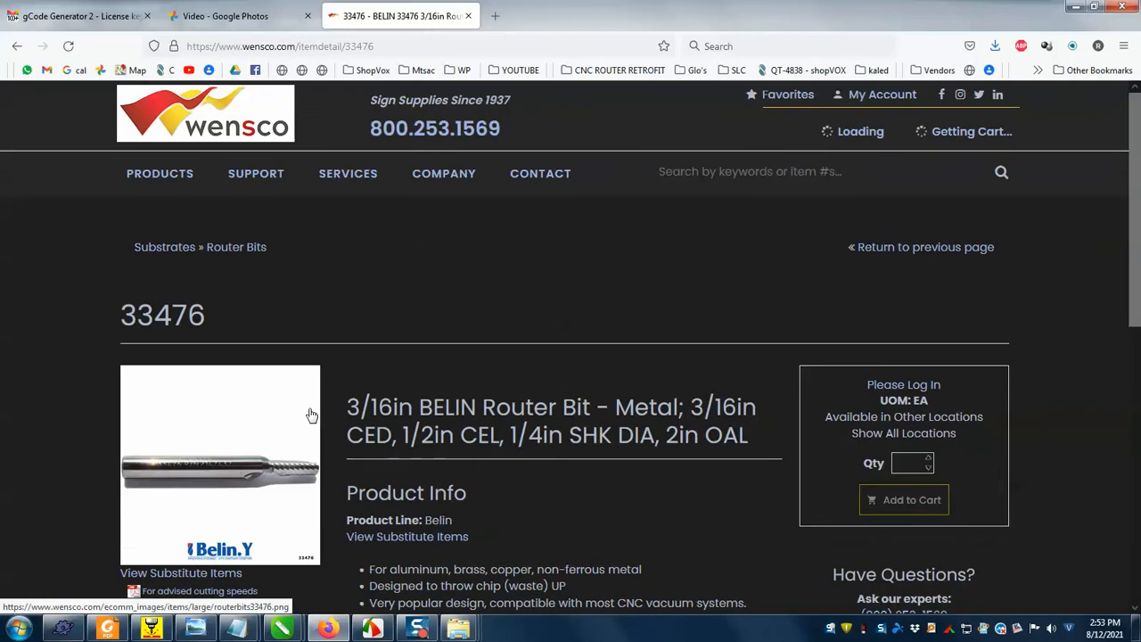
scroll(309, 426, down, 1)
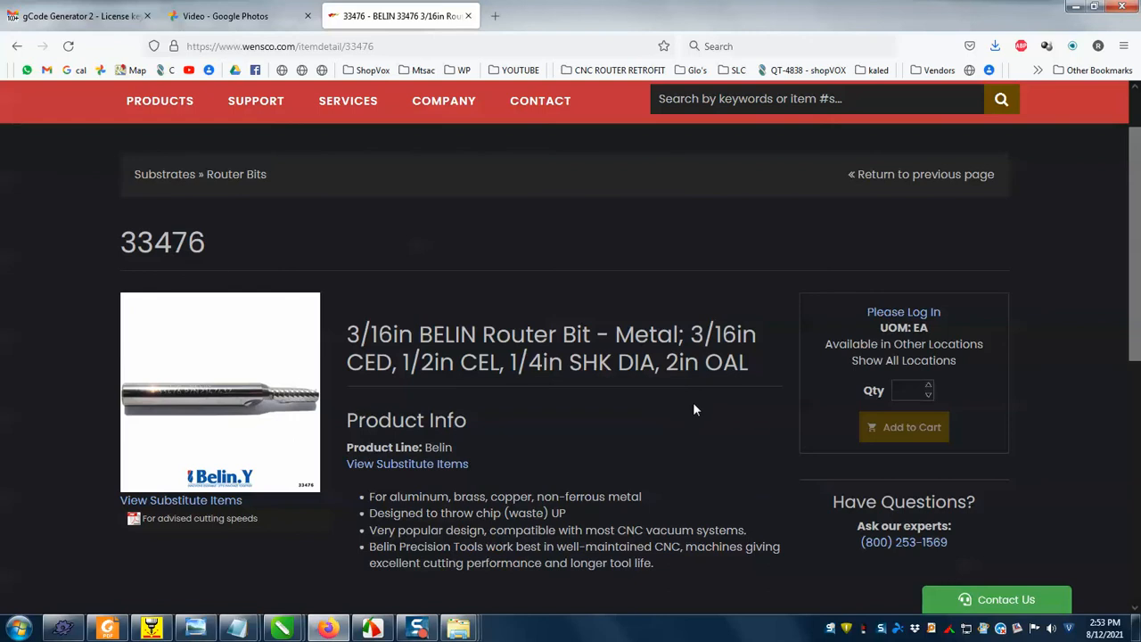
- Return to CorelDRAW and set the post processor profile to SHORT BIT PlanetCNC_XYZ
key(alt+Tab)
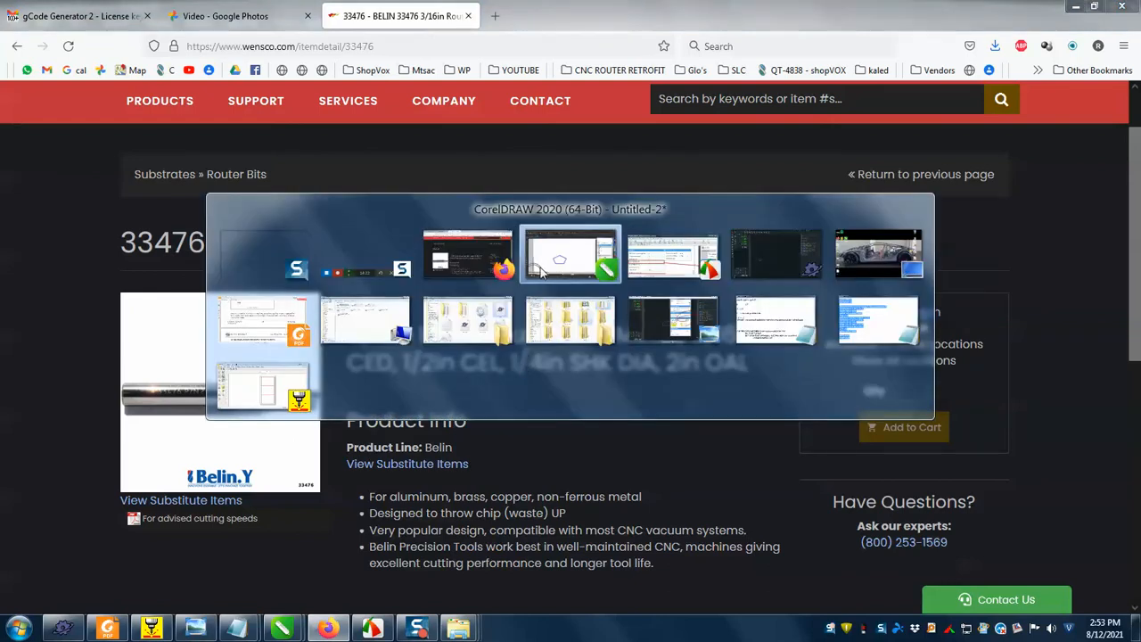
click(575, 259)
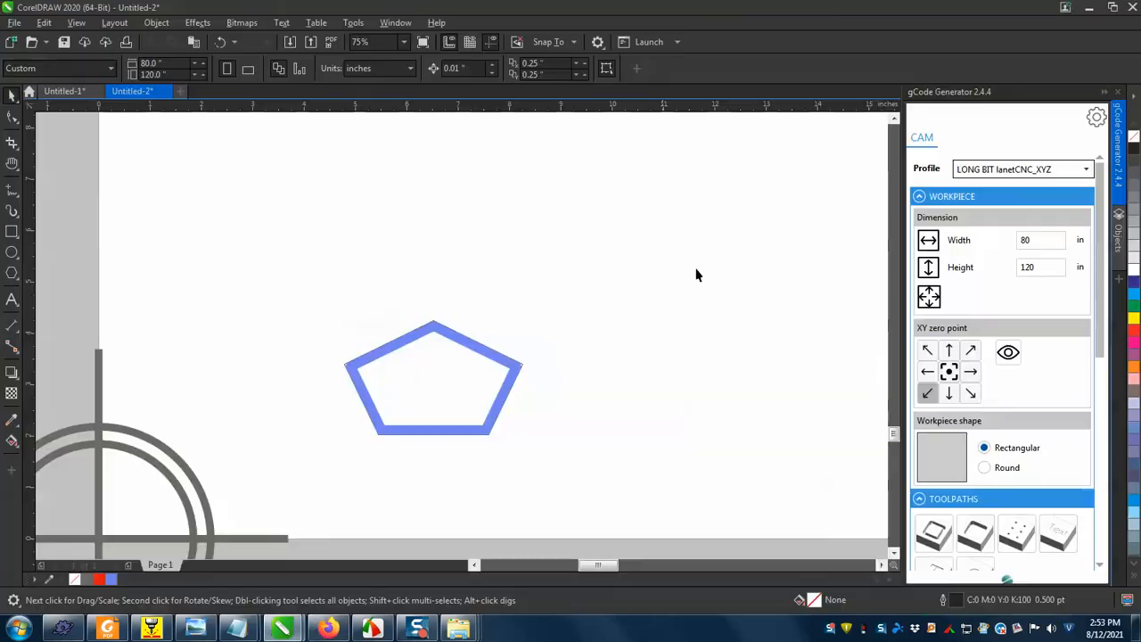
click(1085, 169)
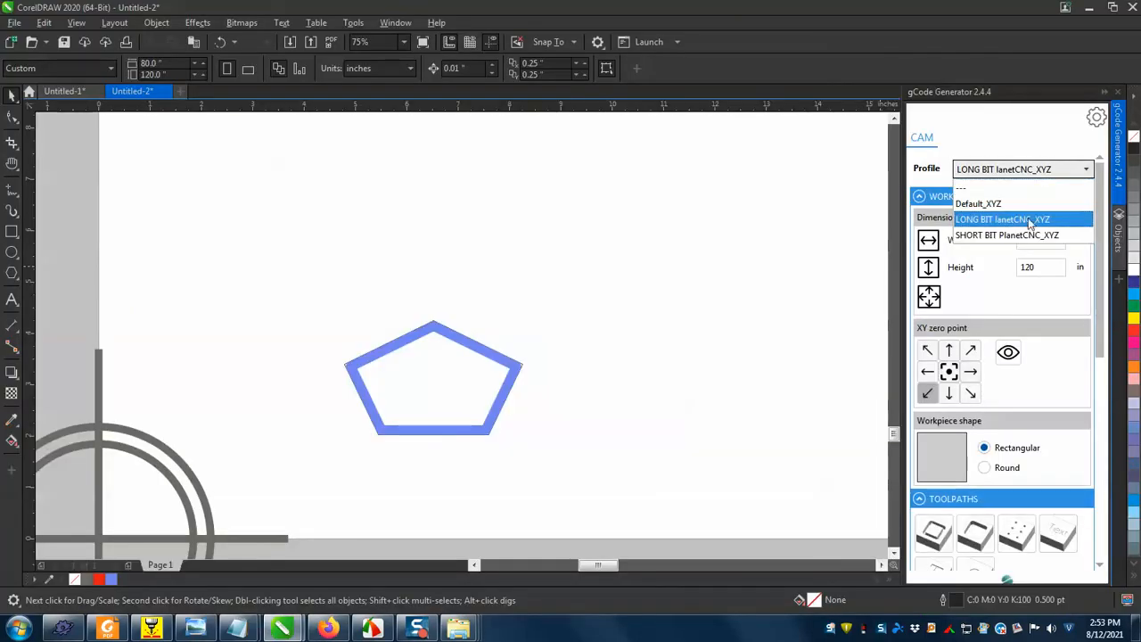
click(1007, 232)
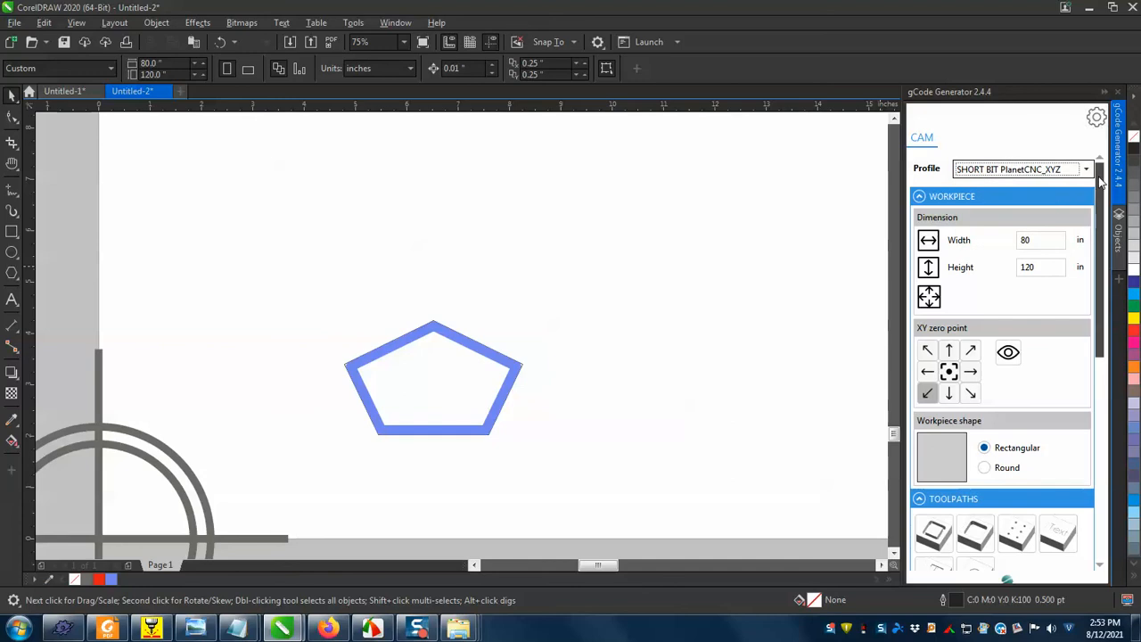
- Review the contour adjustment and machining parameters of Contour milling 2, and close its settings without changes
scroll(1101, 185, down, 5)
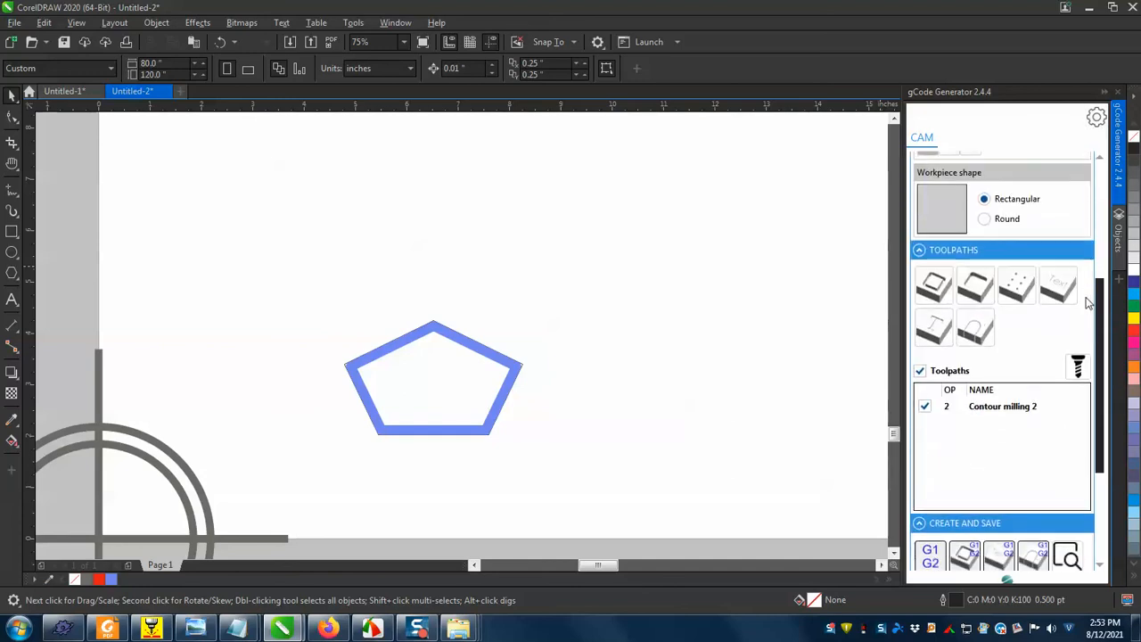
click(985, 395)
right_click(985, 395)
click(904, 400)
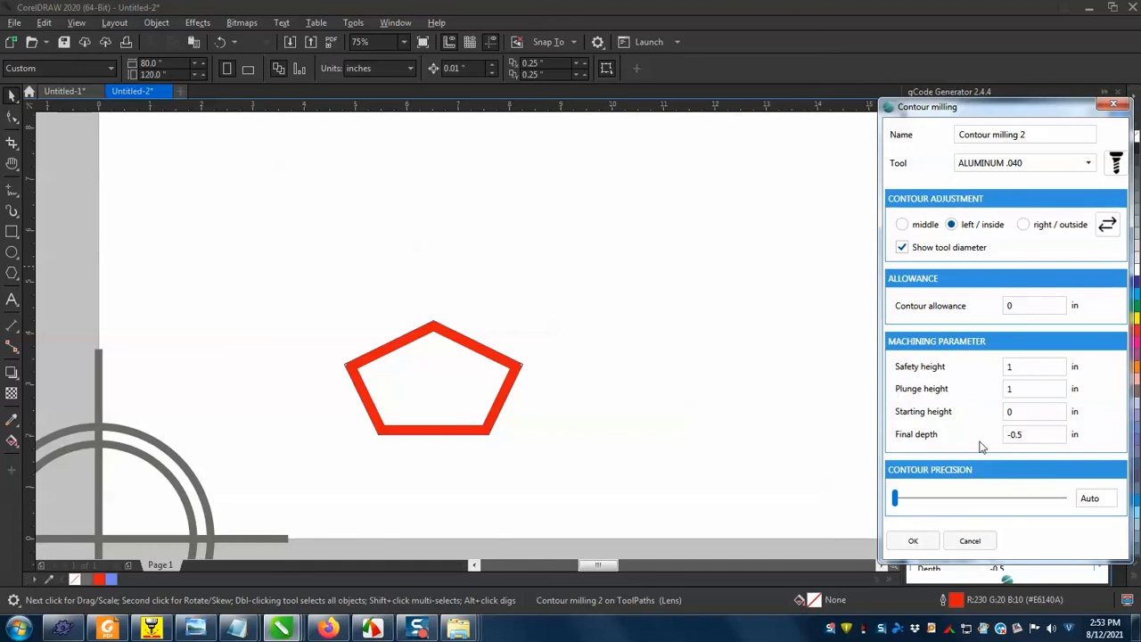
click(1114, 105)
- Examine the default safety, plunge and start heights of the SHORT BIT PlanetCNC_XYZ post processor, and close the settings without changes
click(1097, 118)
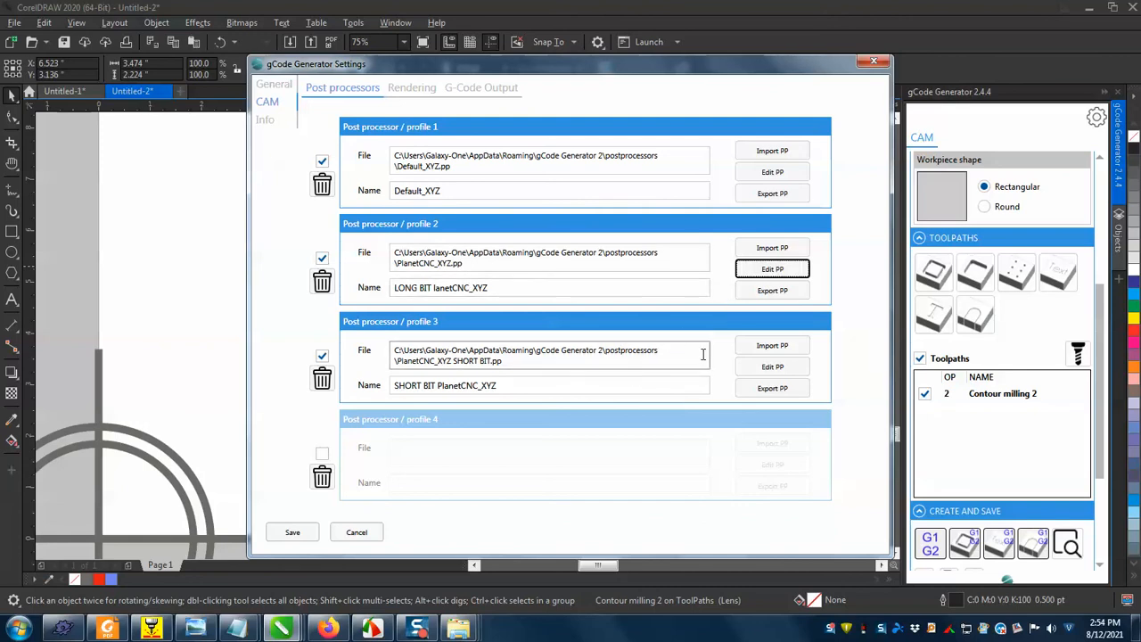
click(779, 366)
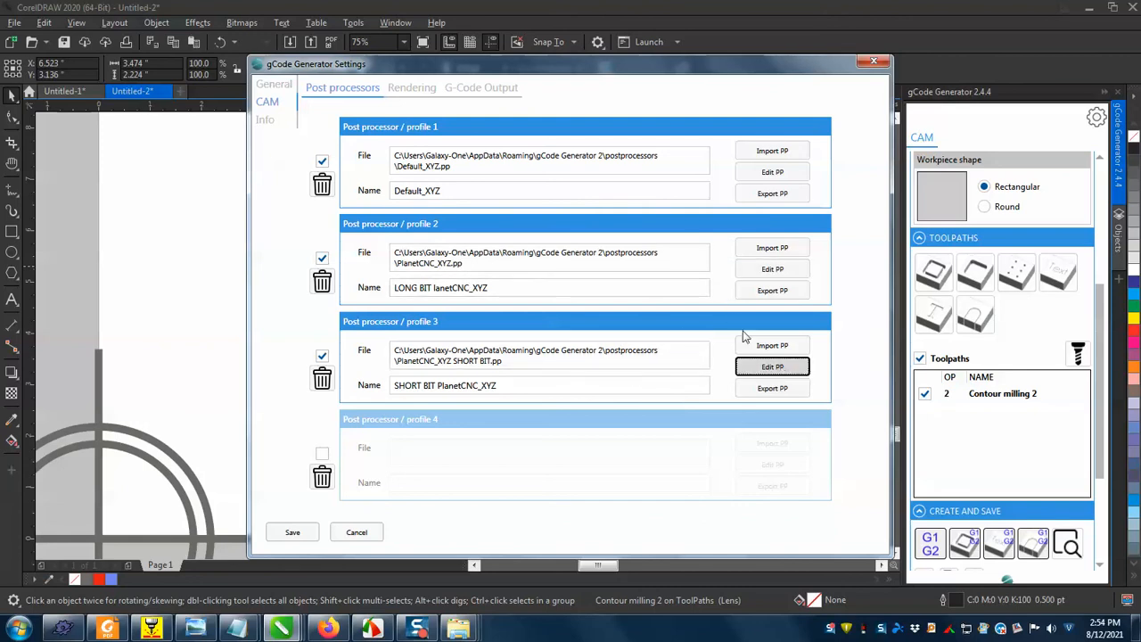
drag(849, 201, 850, 489)
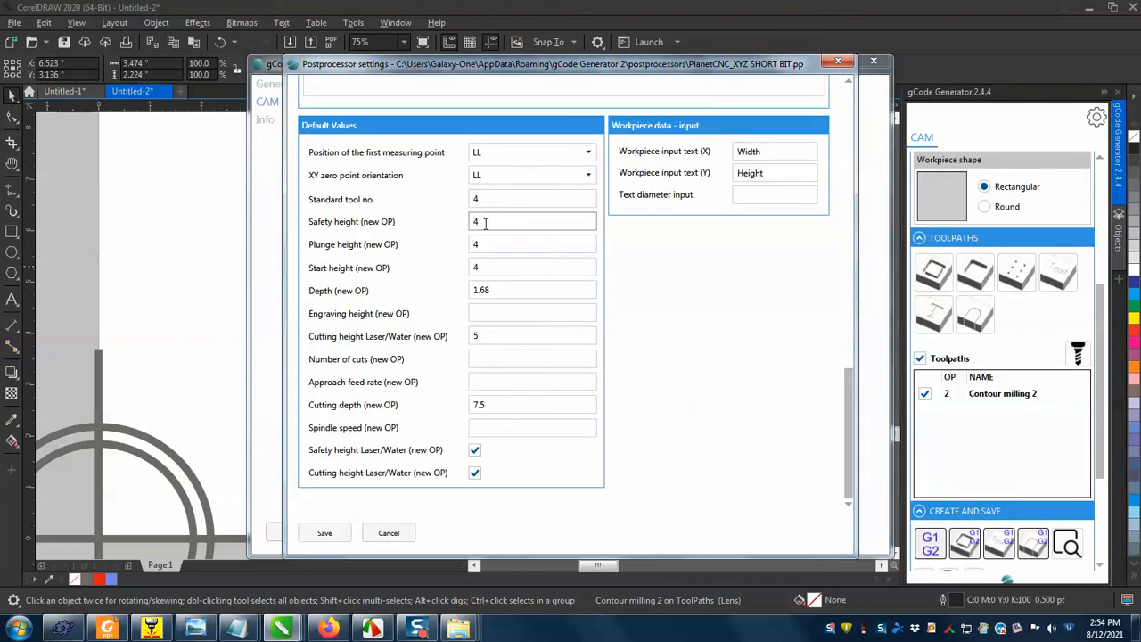
drag(510, 220, 443, 224)
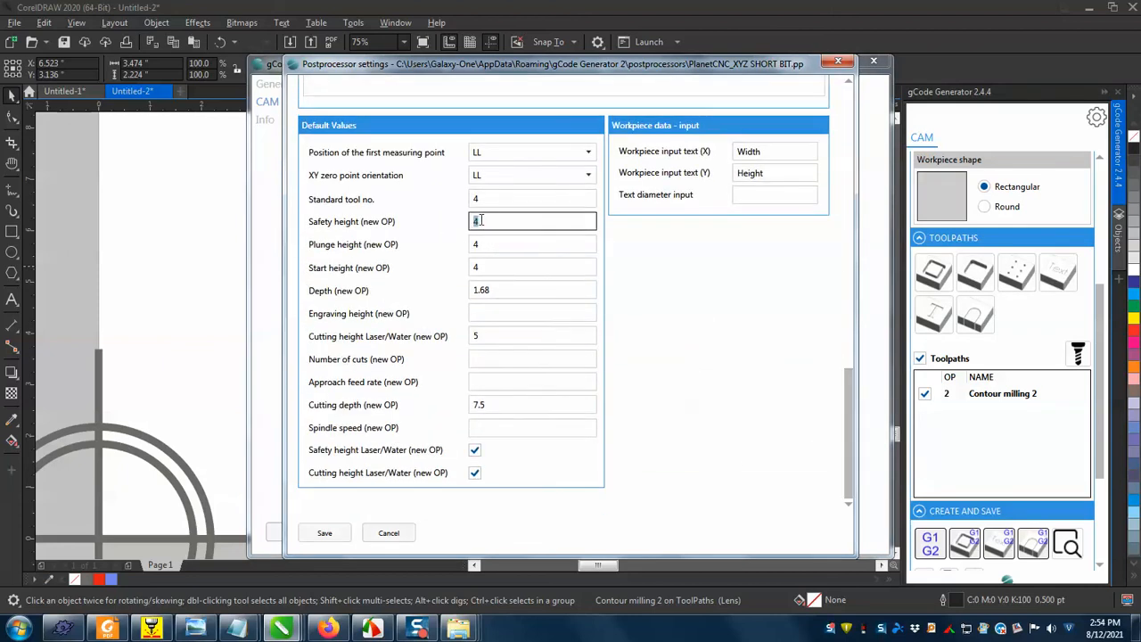
drag(508, 245, 445, 244)
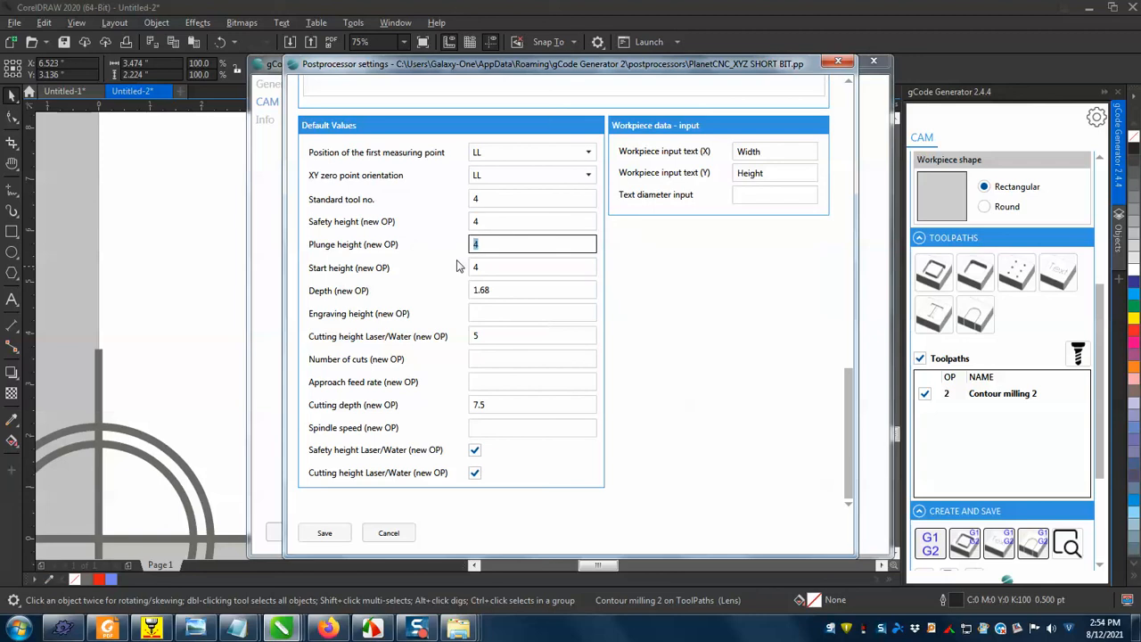
drag(506, 267, 422, 272)
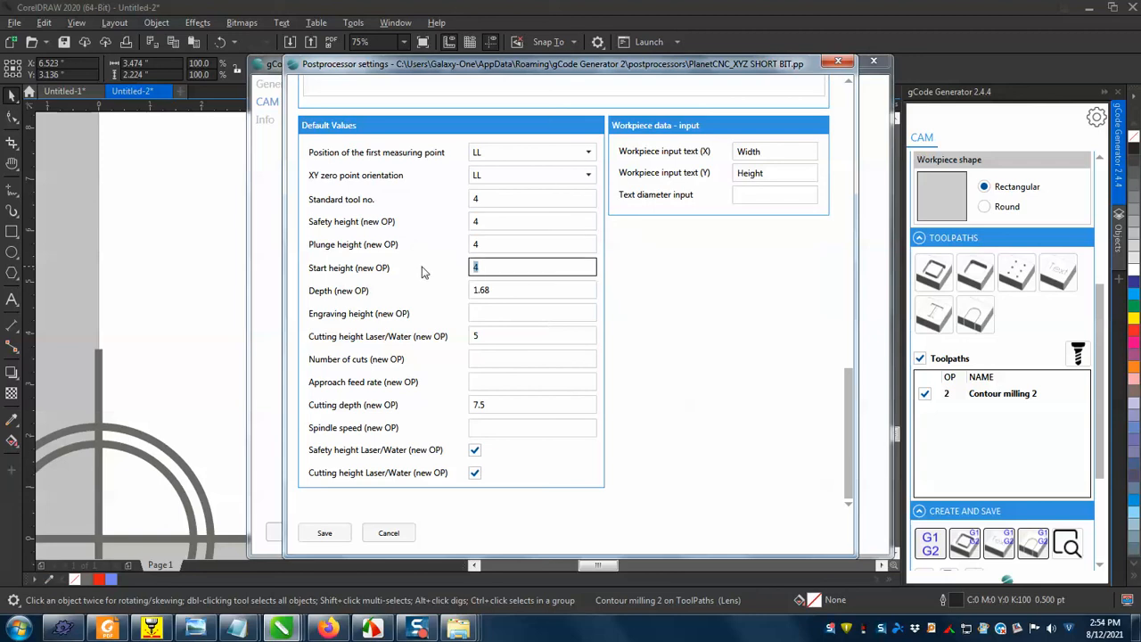
click(836, 64)
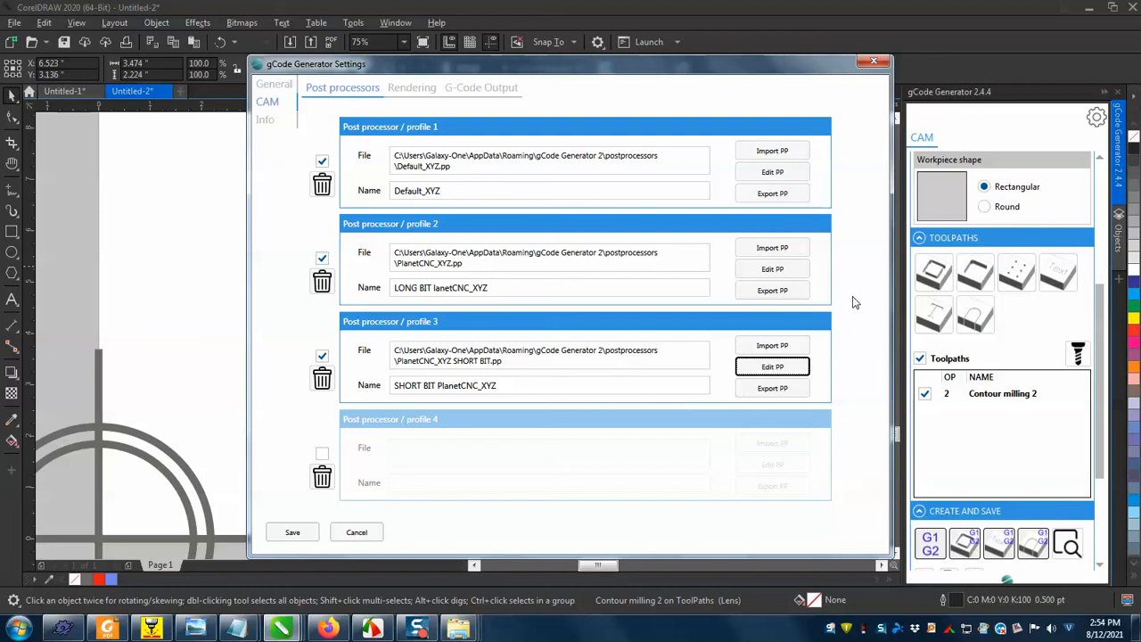
click(874, 64)
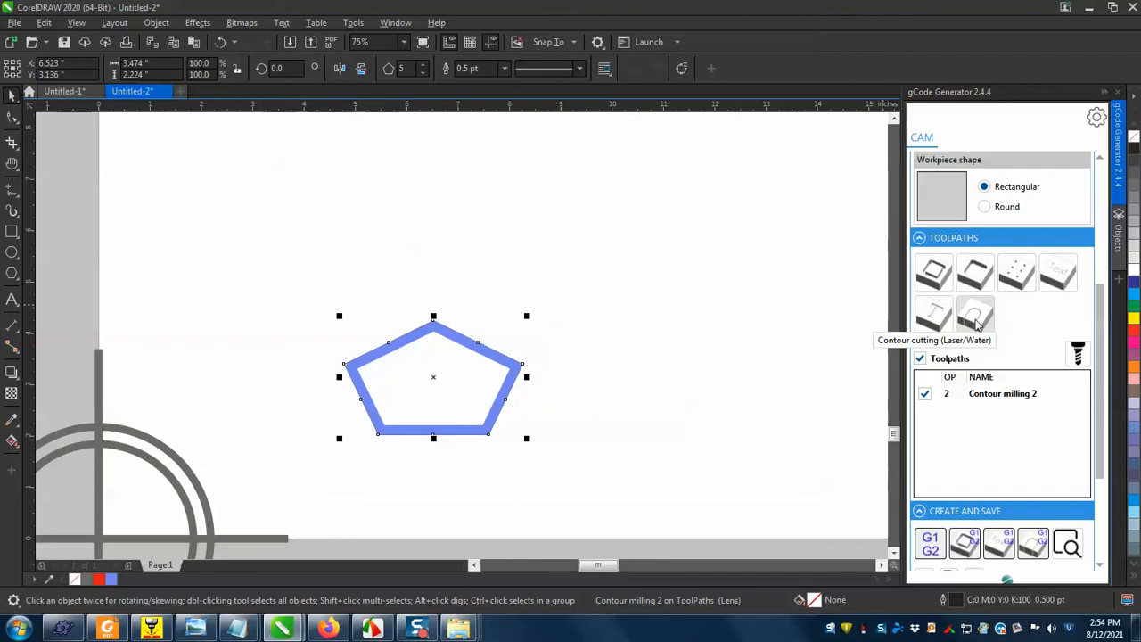
- Review the laser/water contour cutting parameters for the pentagon, and compare them with the laser settings screenshot in FastStone Editor
click(977, 324)
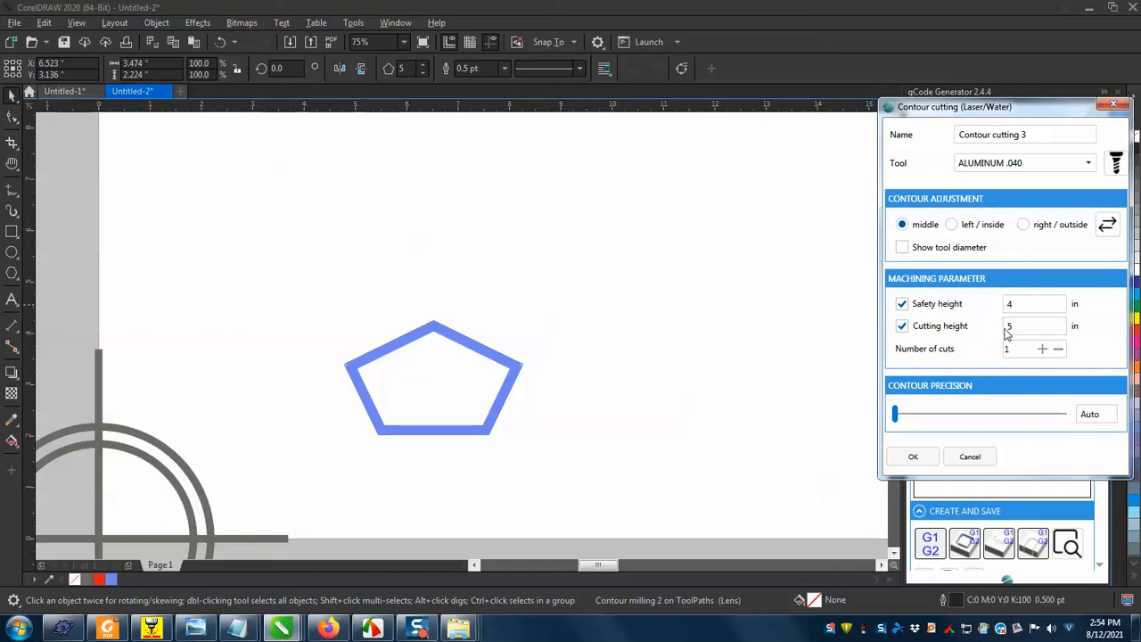
click(1116, 105)
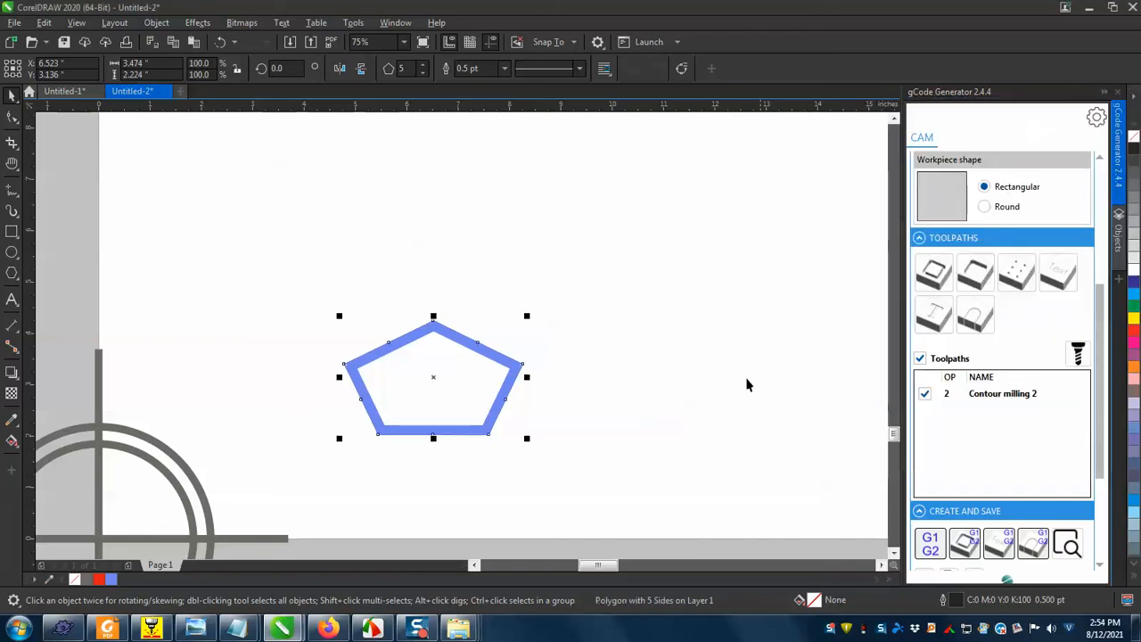
click(368, 629)
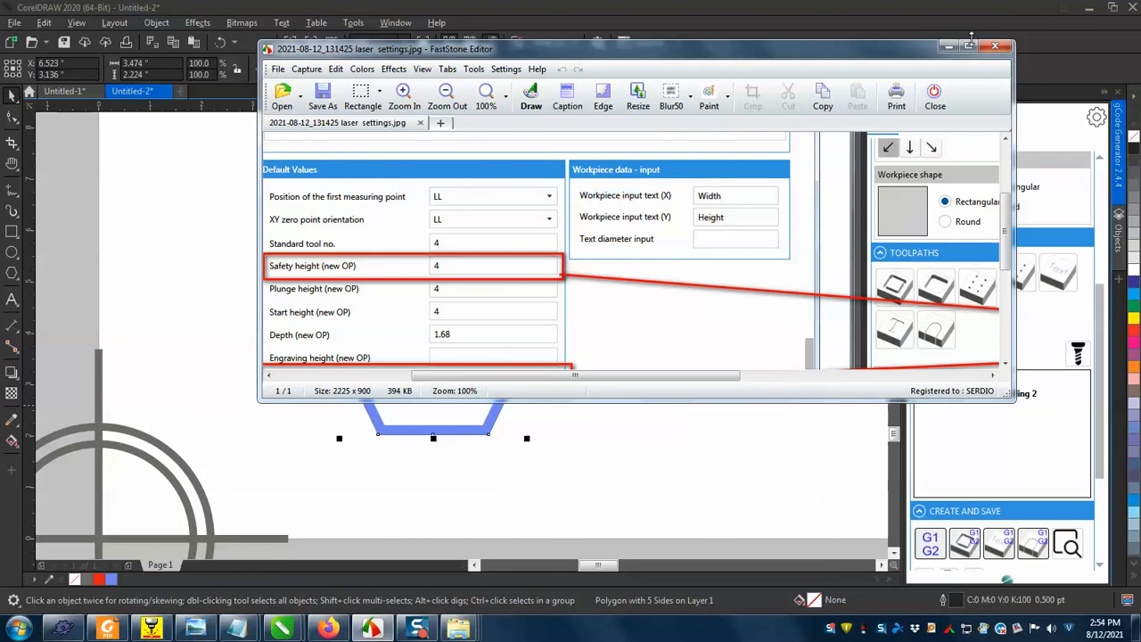
click(969, 45)
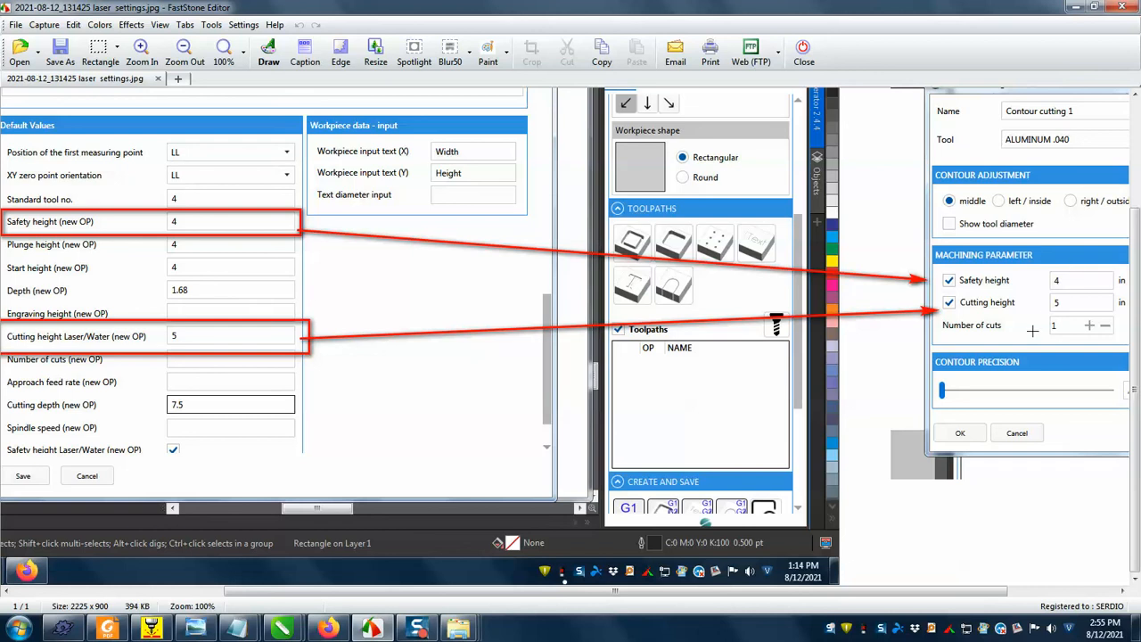
click(1068, 6)
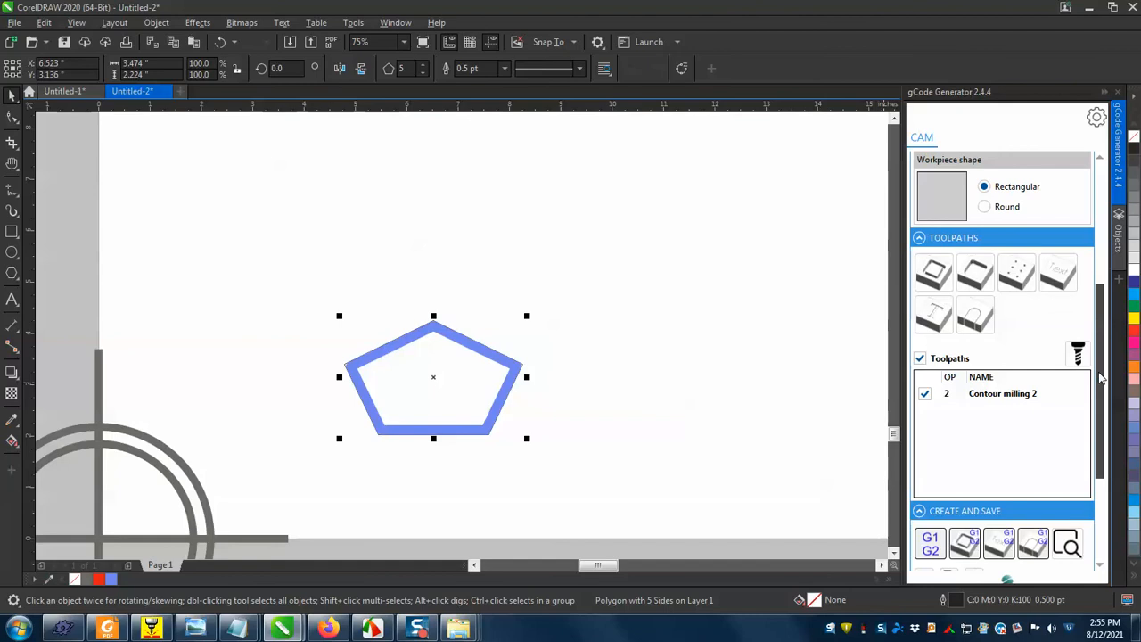
- Inspect the available tools in the settings of Contour milling 2, and close them without changes
drag(1099, 385, 1104, 412)
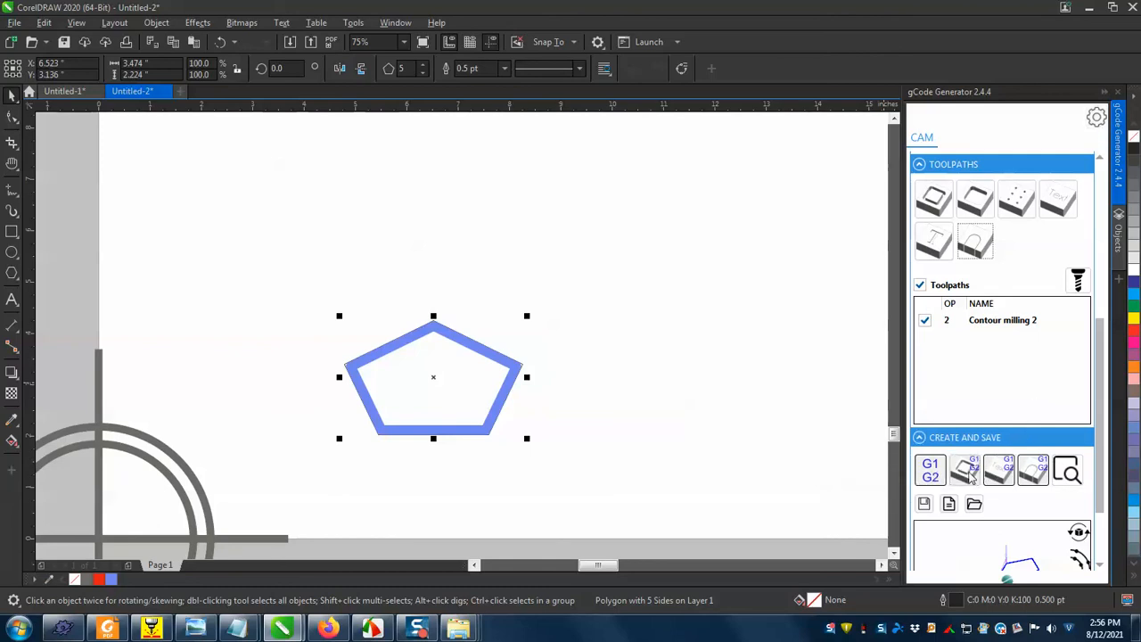
mouse_move(1100, 443)
mouse_down()
mouse_move(1100, 452)
mouse_move(1099, 435)
mouse_up()
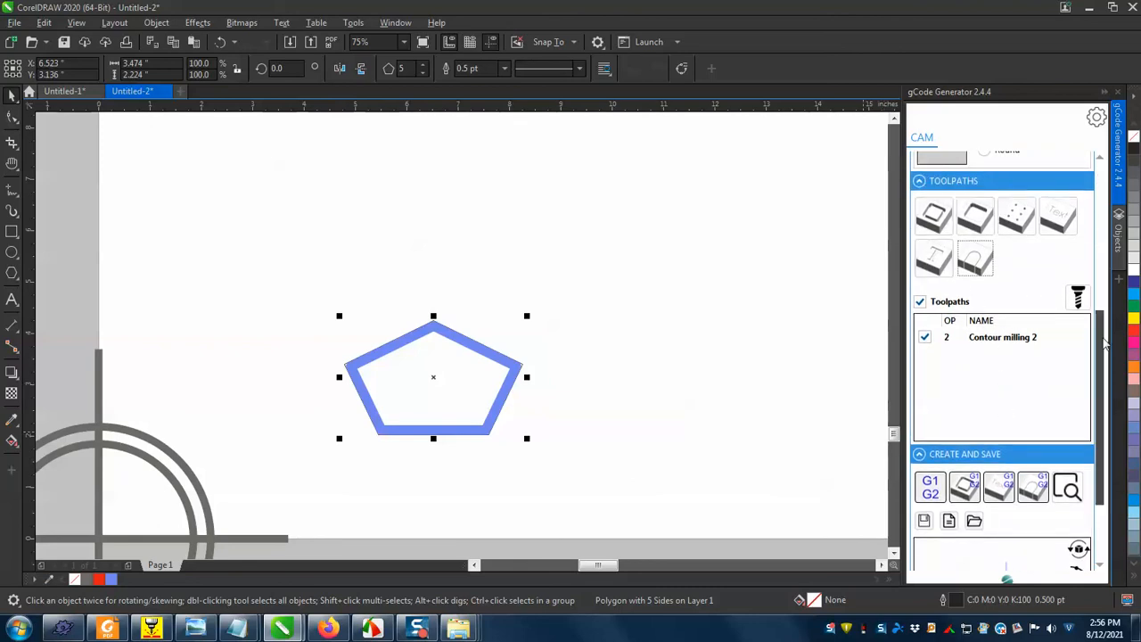
drag(1103, 338, 1098, 316)
click(1013, 396)
right_click(1012, 398)
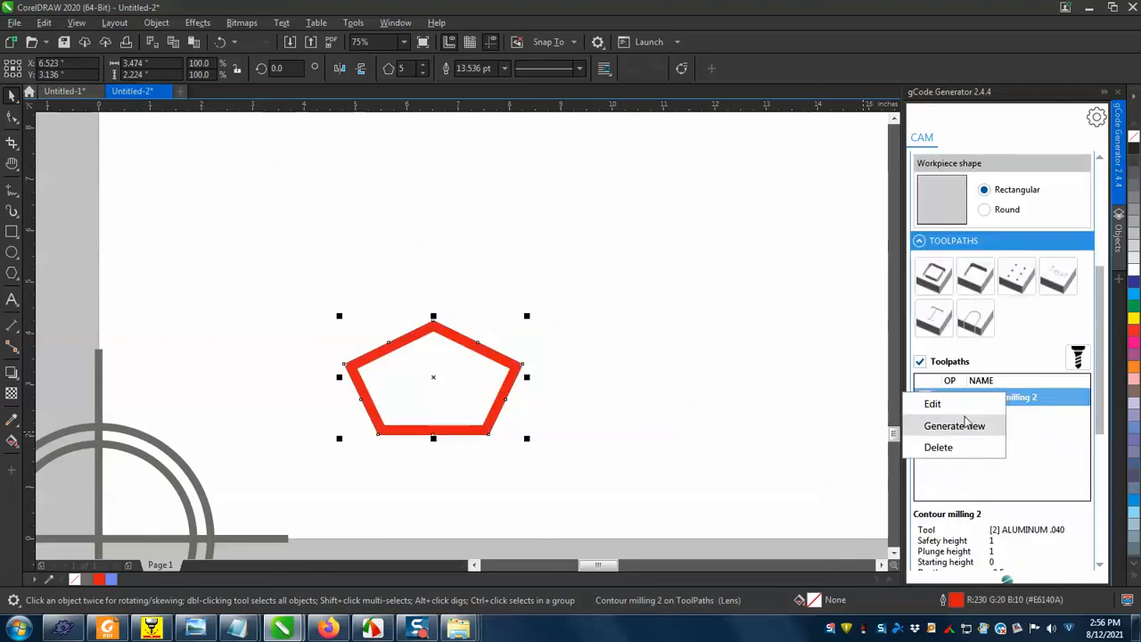
click(933, 404)
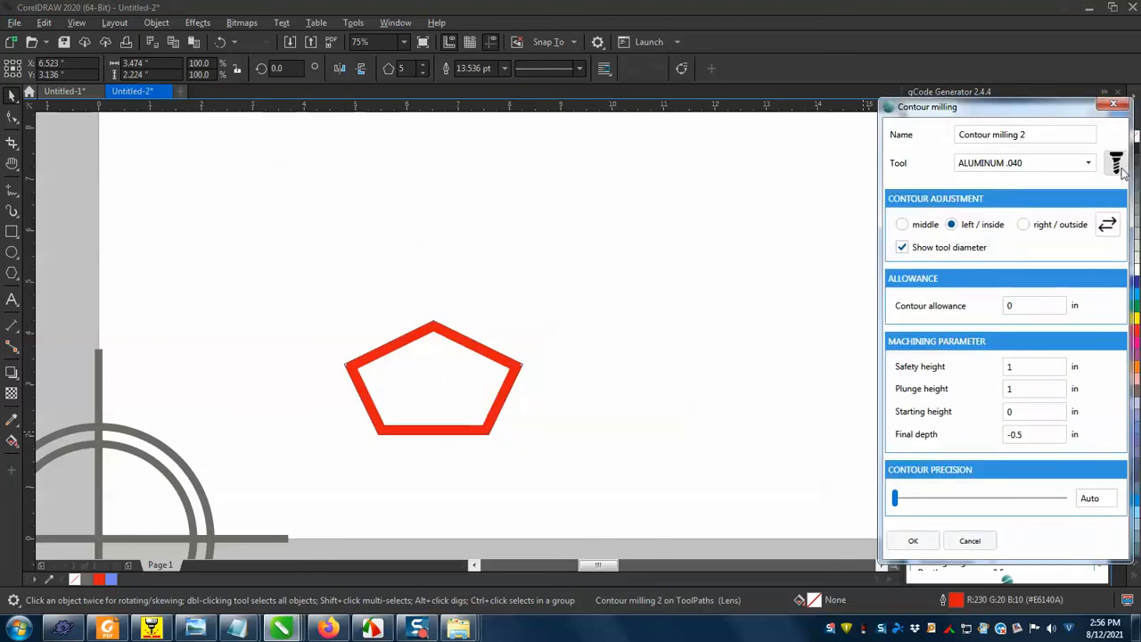
click(1087, 162)
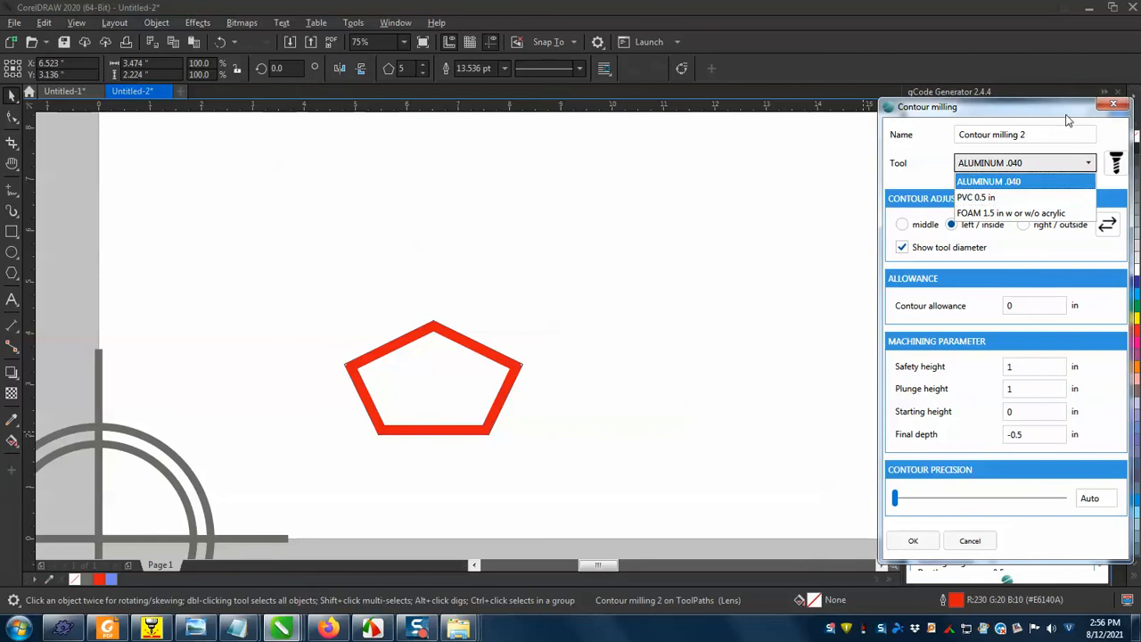
click(1094, 115)
click(1112, 105)
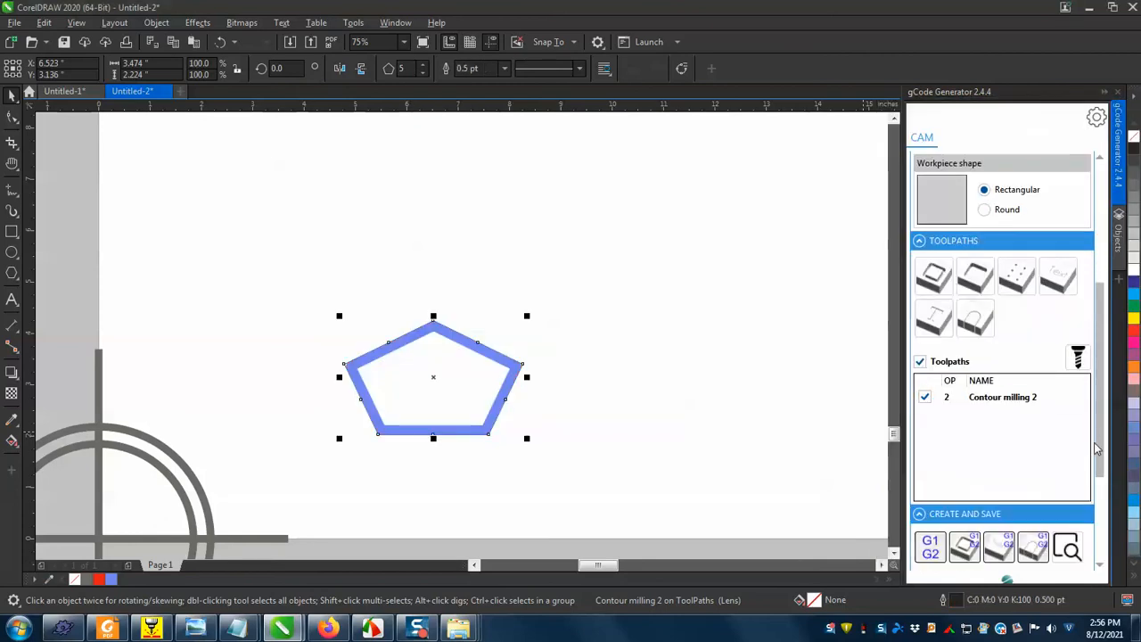
- Open a new contour milling operation for the pentagon and view its default machining parameters and available tools
scroll(1102, 431, down, 3)
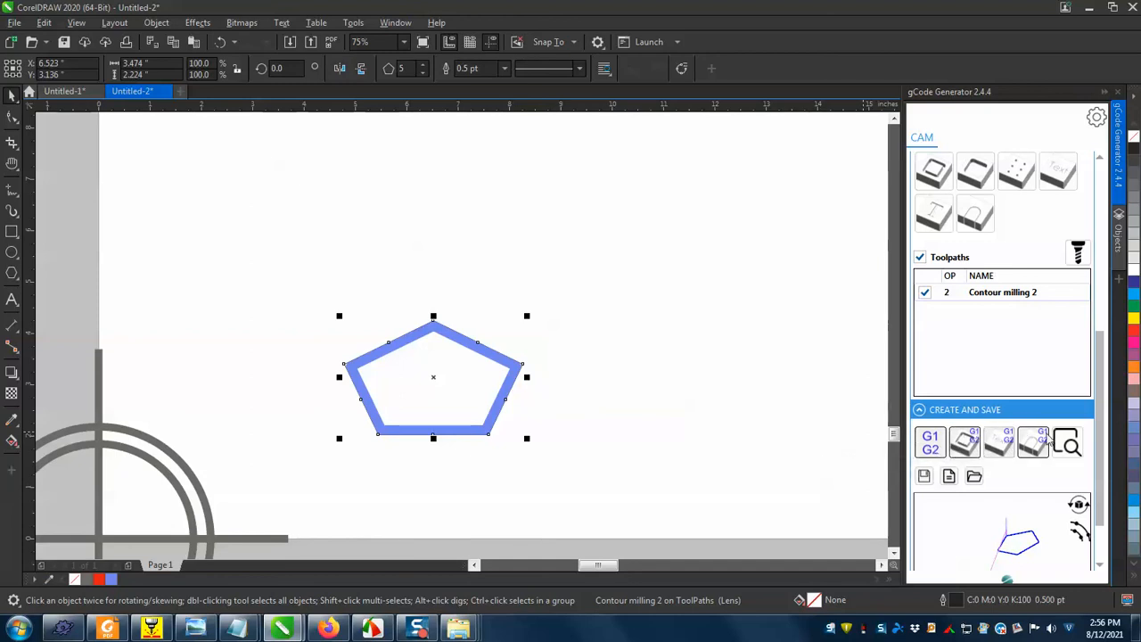
scroll(1101, 417, up, 1)
mouse_move(1100, 417)
mouse_down()
mouse_move(1099, 377)
mouse_move(1098, 401)
mouse_up()
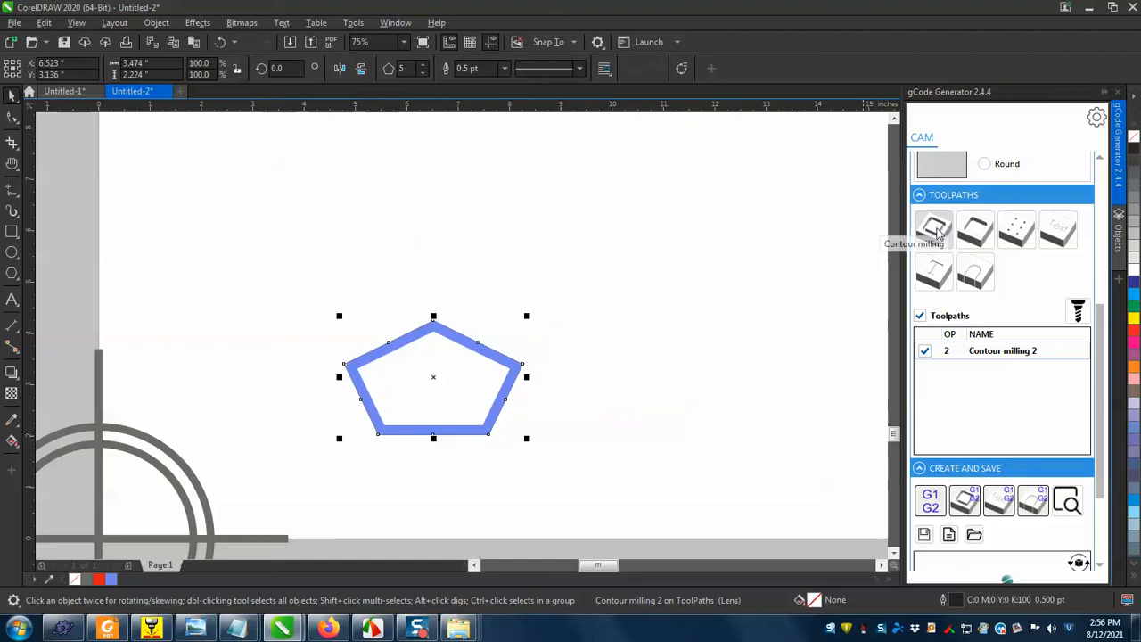
click(1010, 353)
right_click(1011, 352)
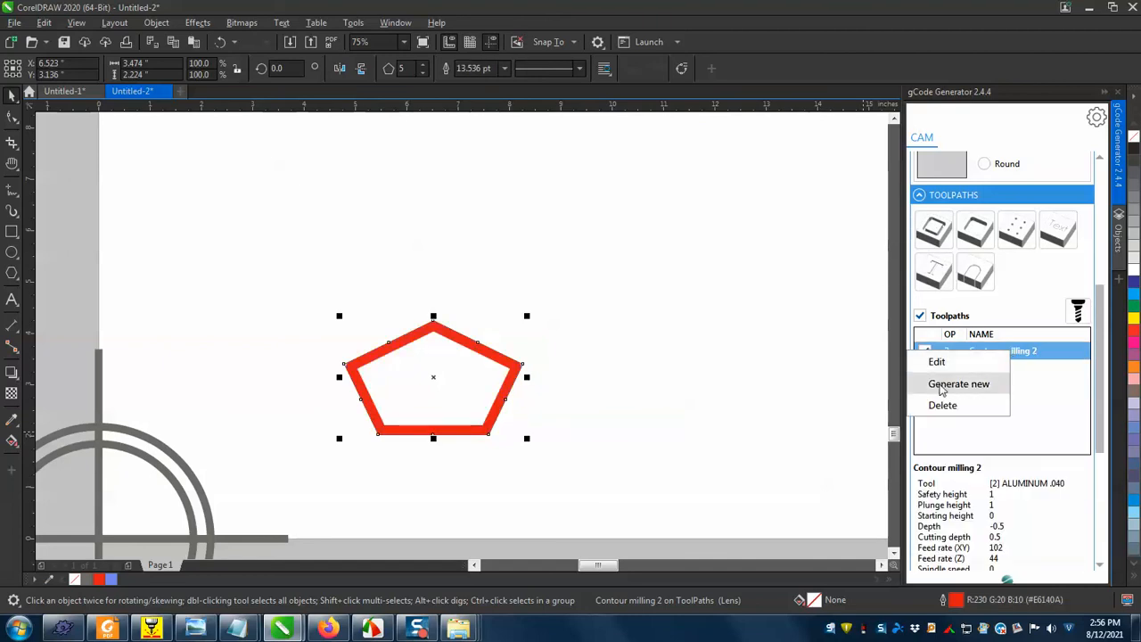
click(931, 239)
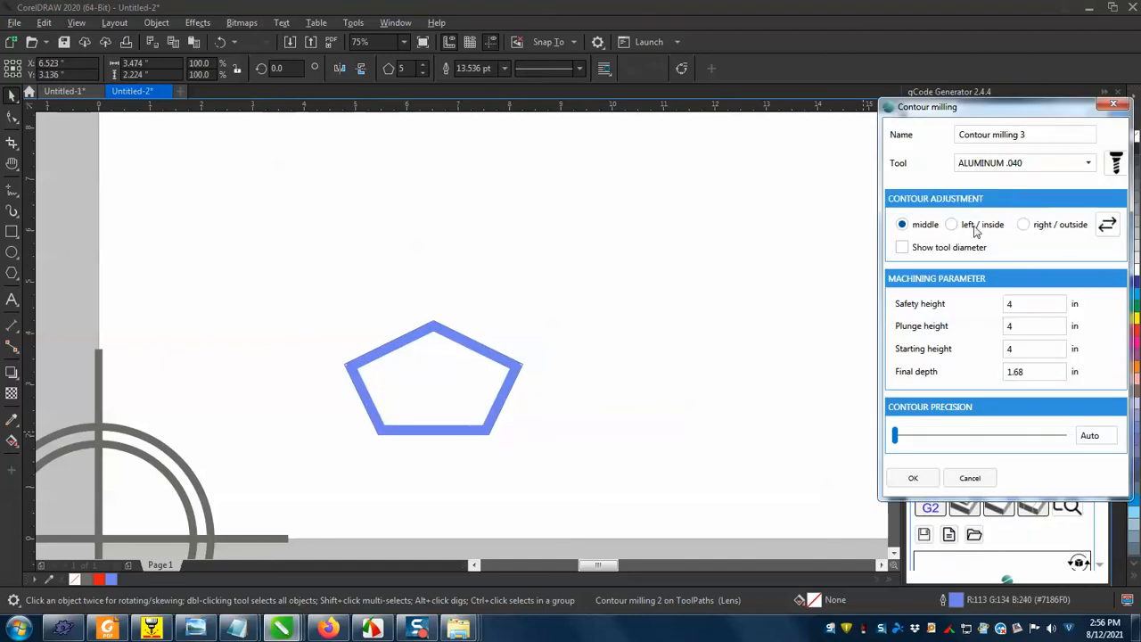
click(1088, 163)
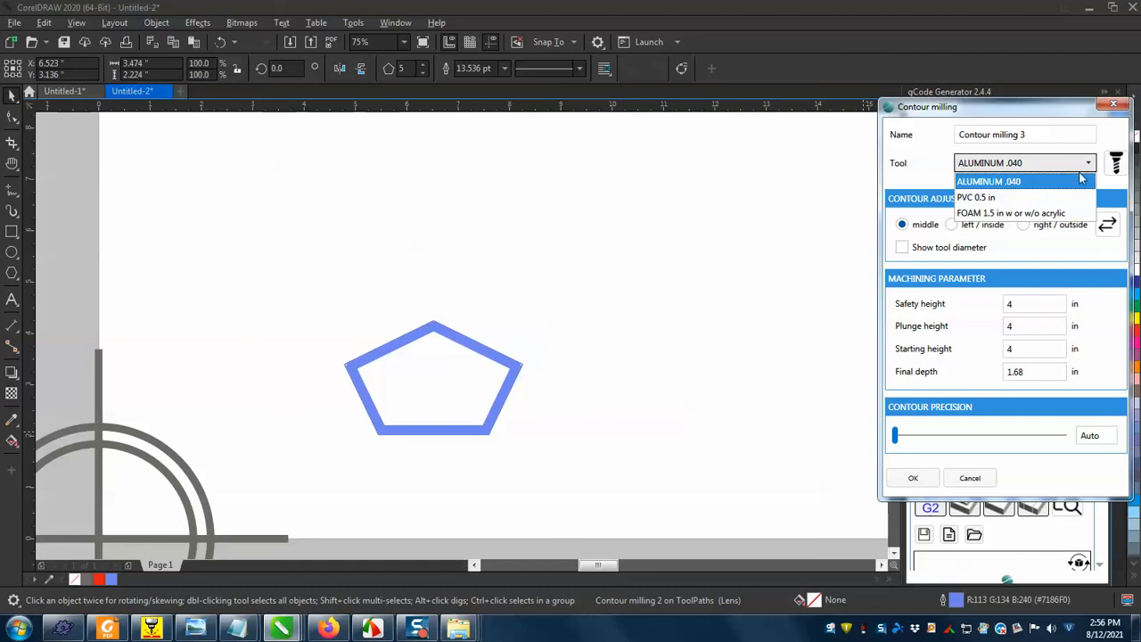
- Check the feed rate and plunge feed rate of ALUMINUM .040 in the tool list, and close the new contour milling operation
click(1116, 163)
click(1114, 165)
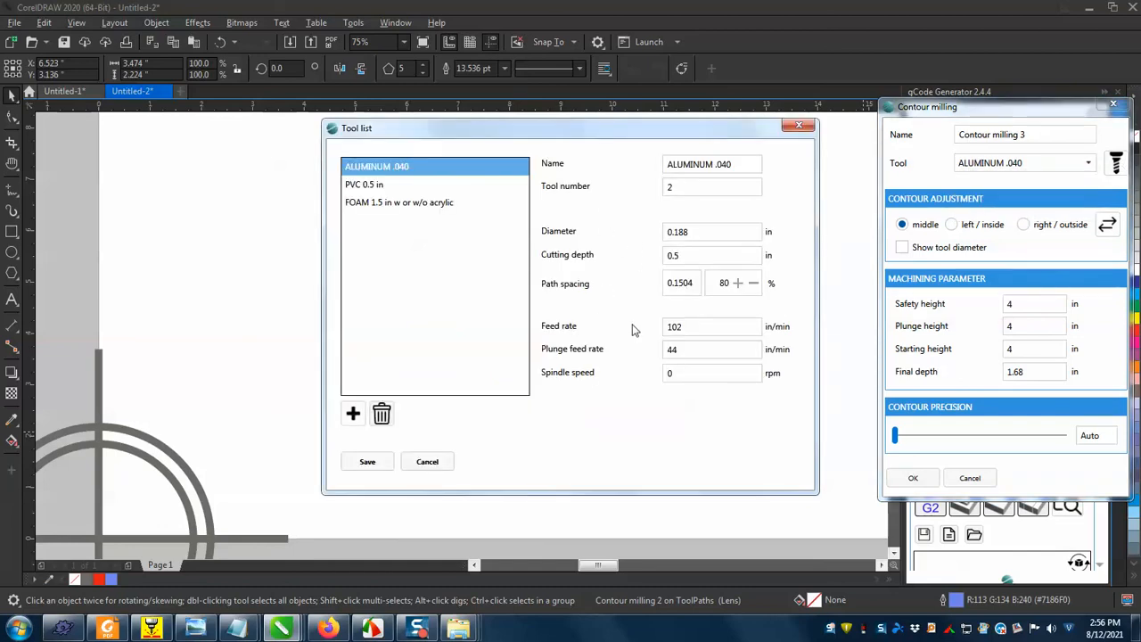
drag(697, 327, 629, 326)
drag(704, 352, 629, 352)
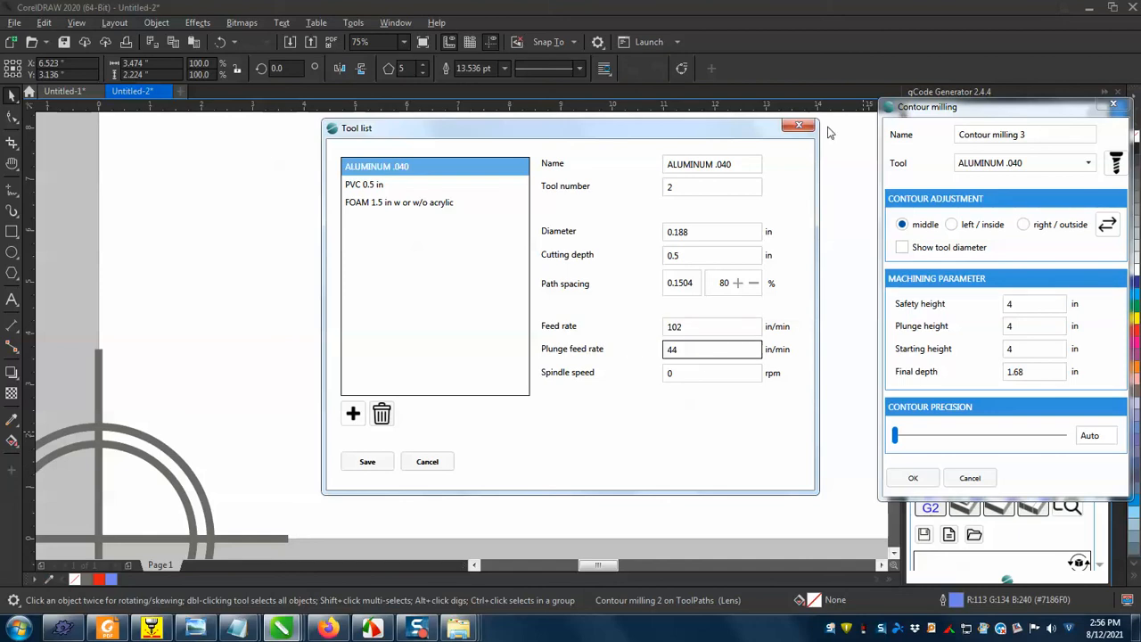
click(798, 125)
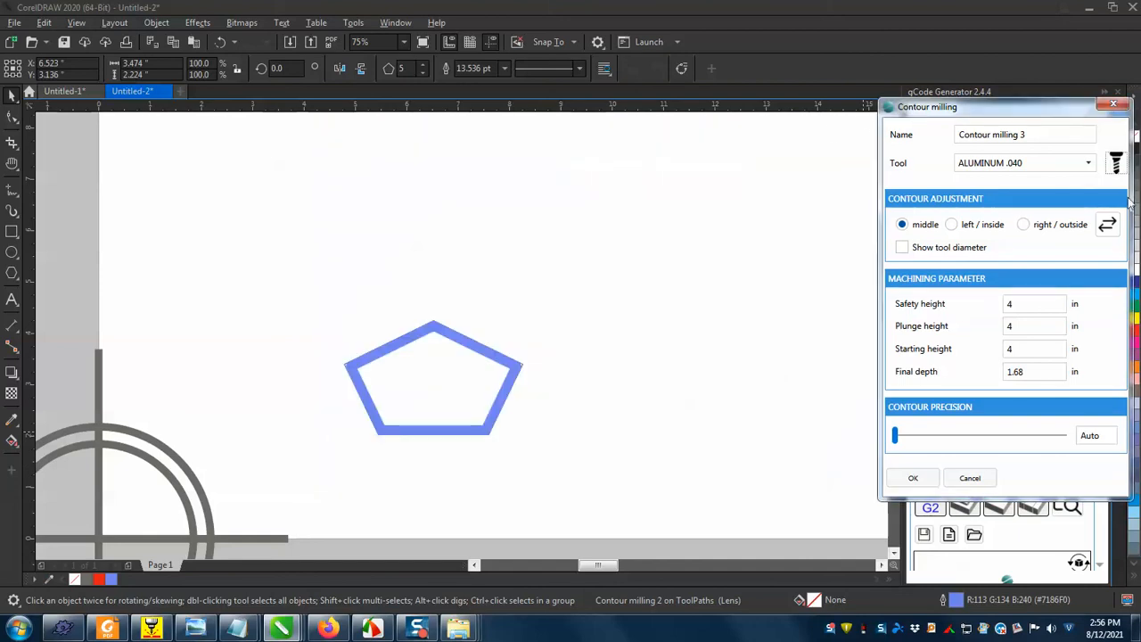
click(1112, 105)
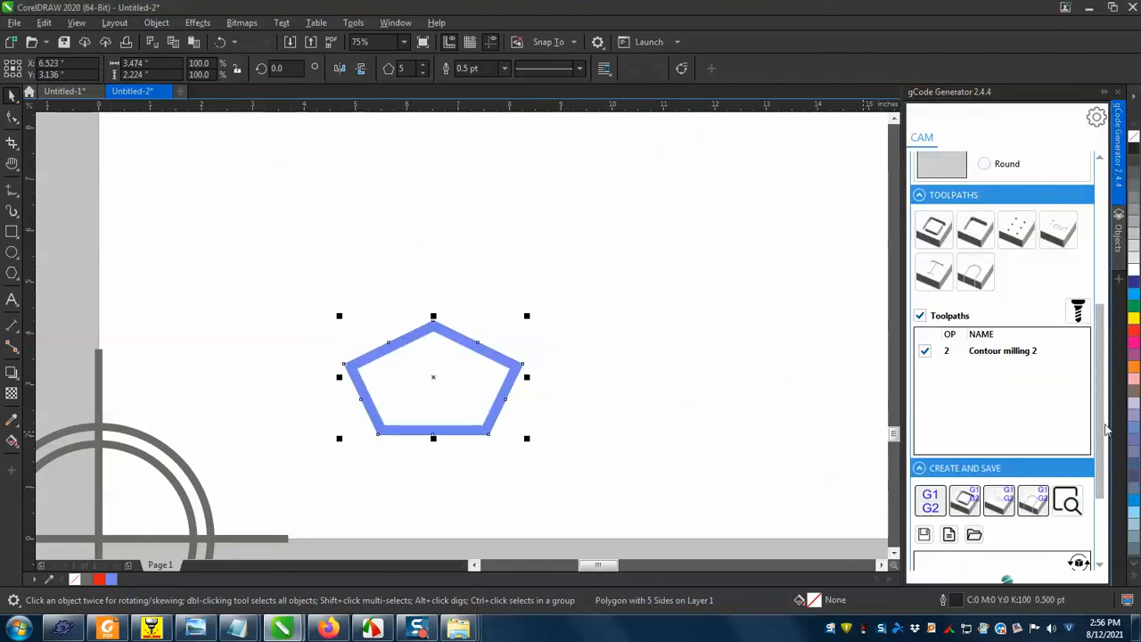
- Delete the Contour milling 2 toolpath from the pentagon
scroll(1091, 437, down, 1)
click(1011, 317)
click(1012, 319)
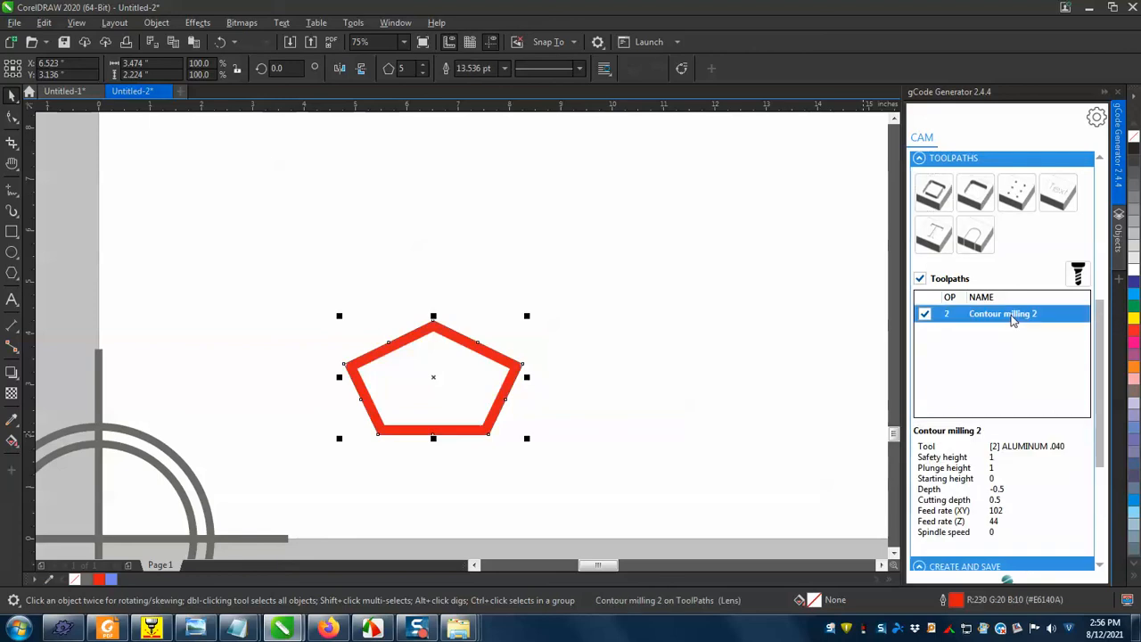
right_click(963, 317)
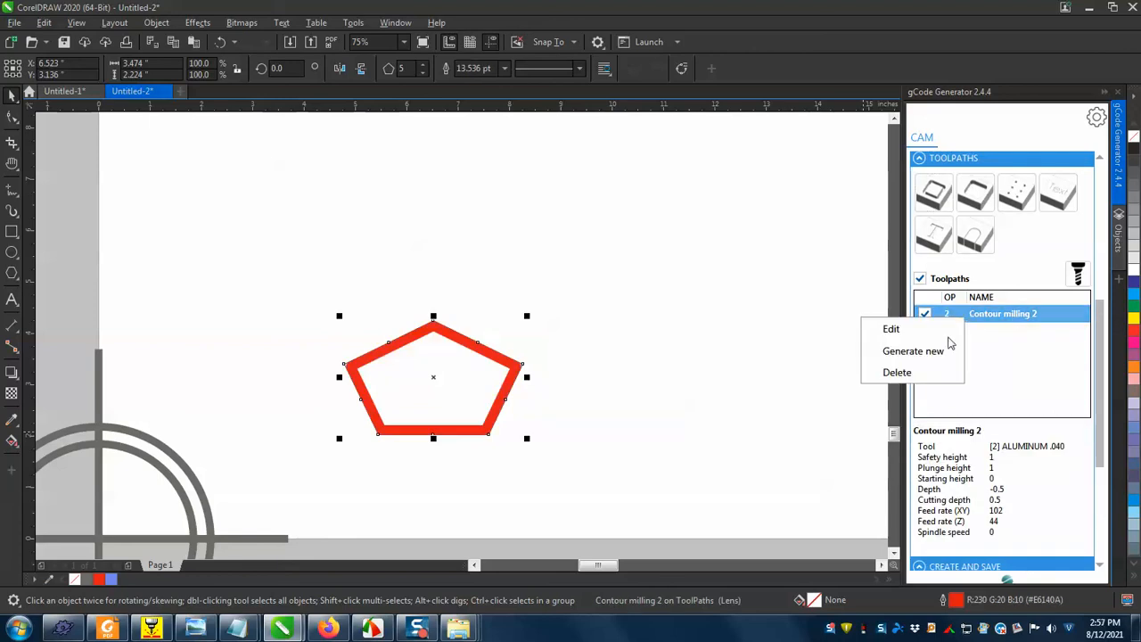
click(918, 373)
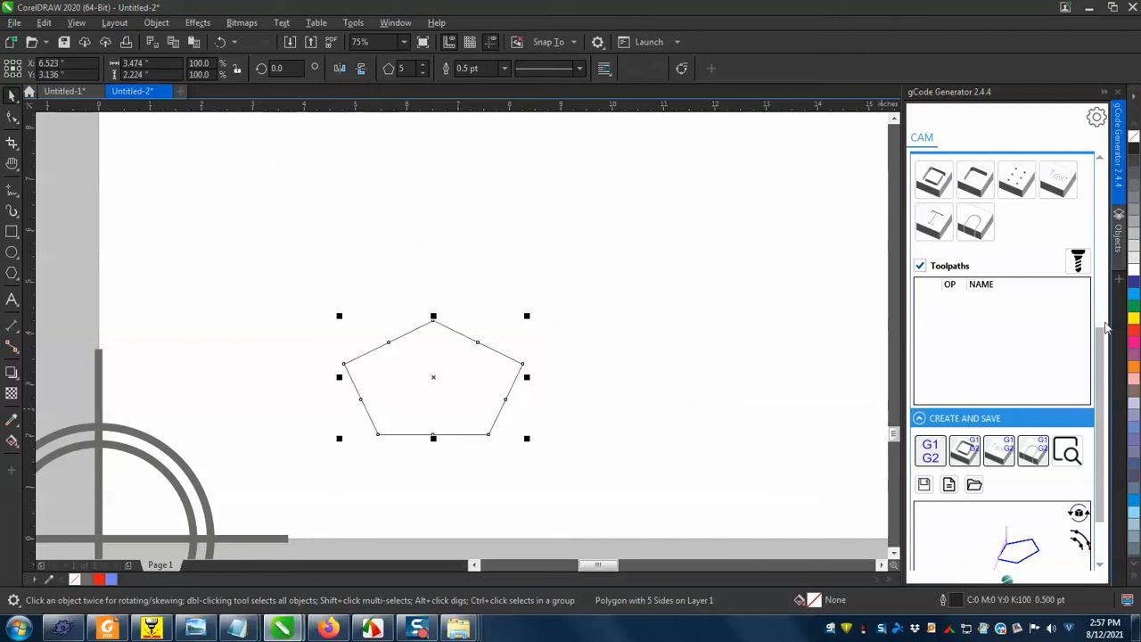
- Review the layer feedrate and machining parameters for creating contour milling G-code directly from the pentagon, and close them without generating
drag(1099, 342, 1099, 359)
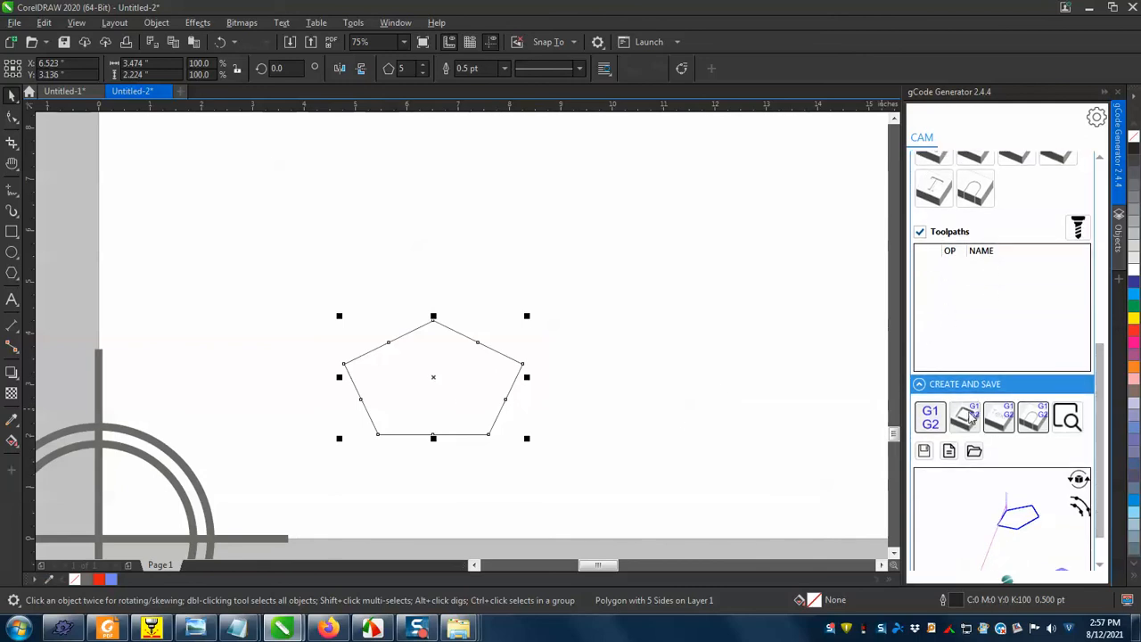
click(966, 416)
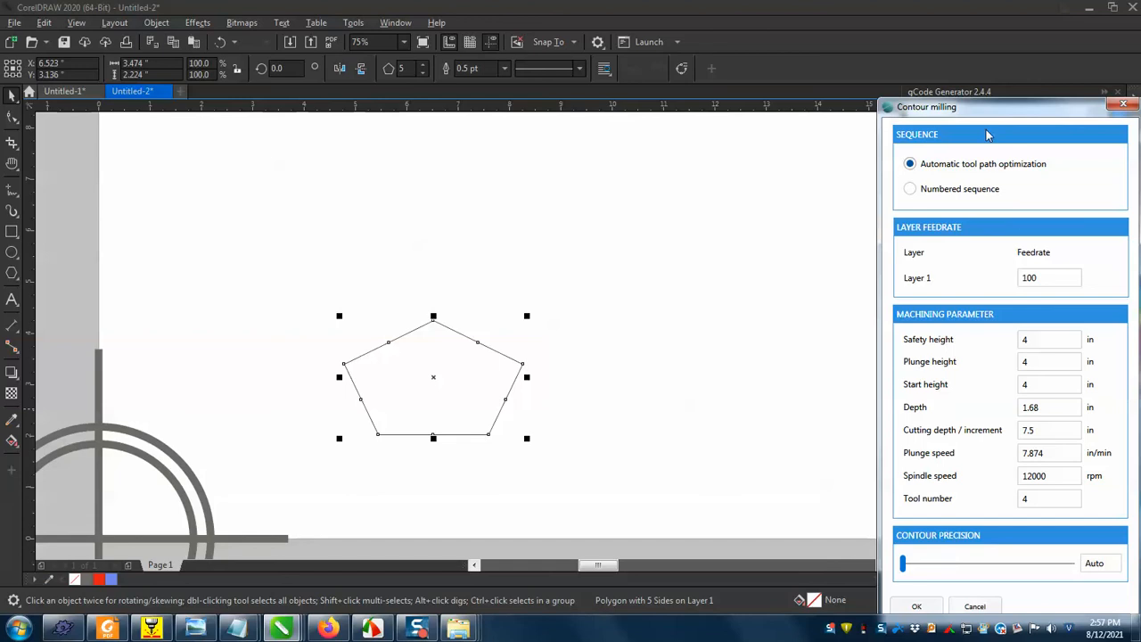
drag(976, 106, 858, 79)
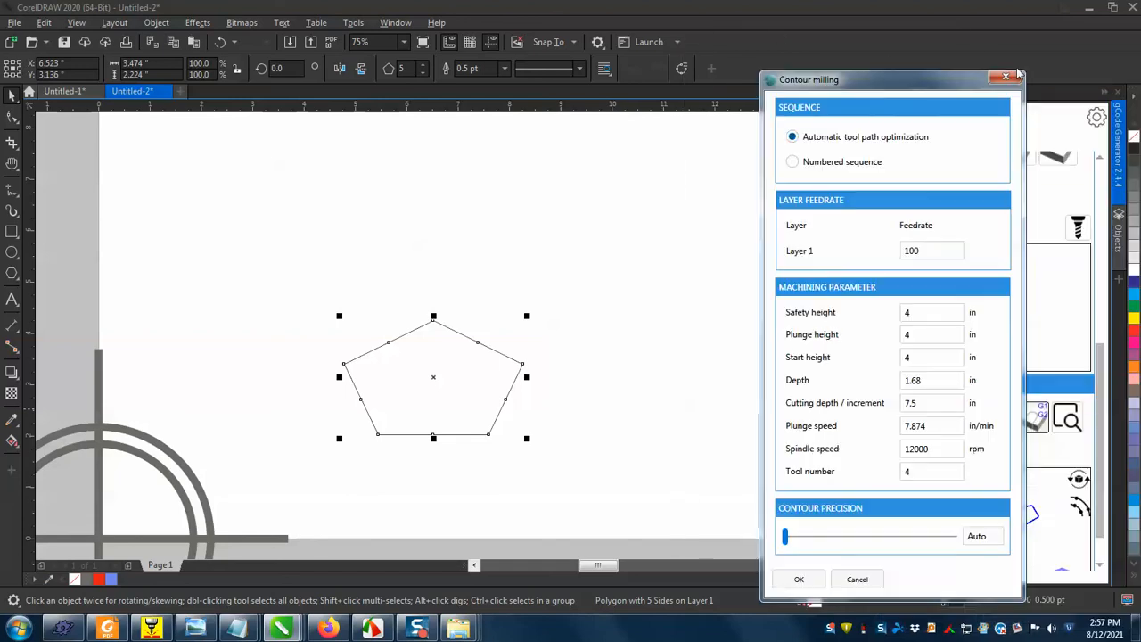
click(1006, 78)
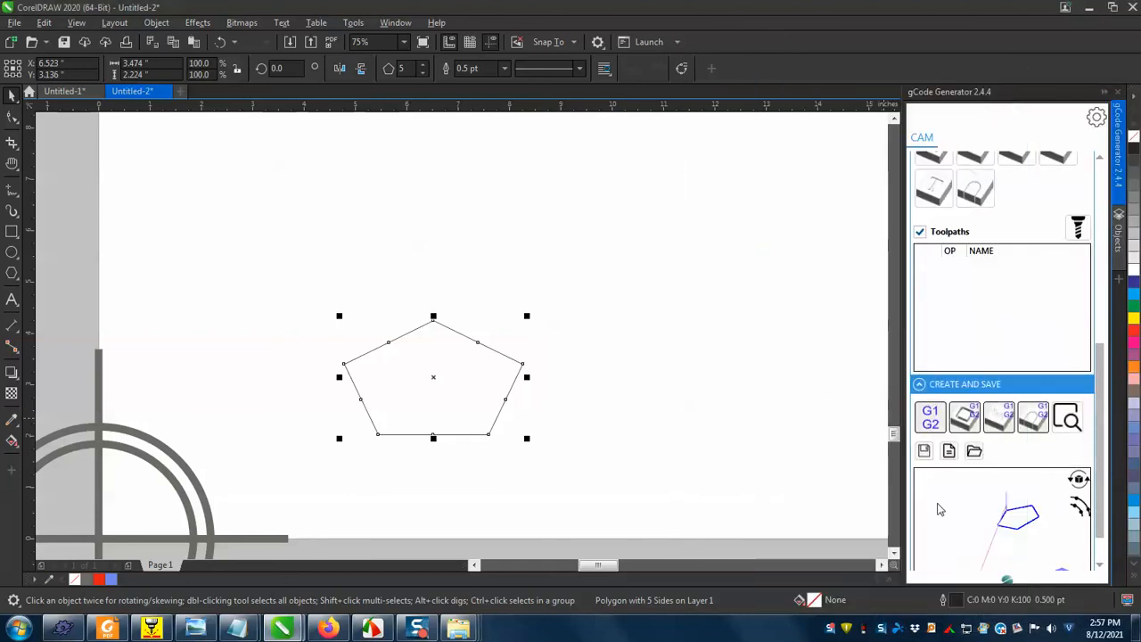
- Delete the pentagon and draw an ellipse about 1.17 by 0.81 inches near the lower part of the page
key(Delete)
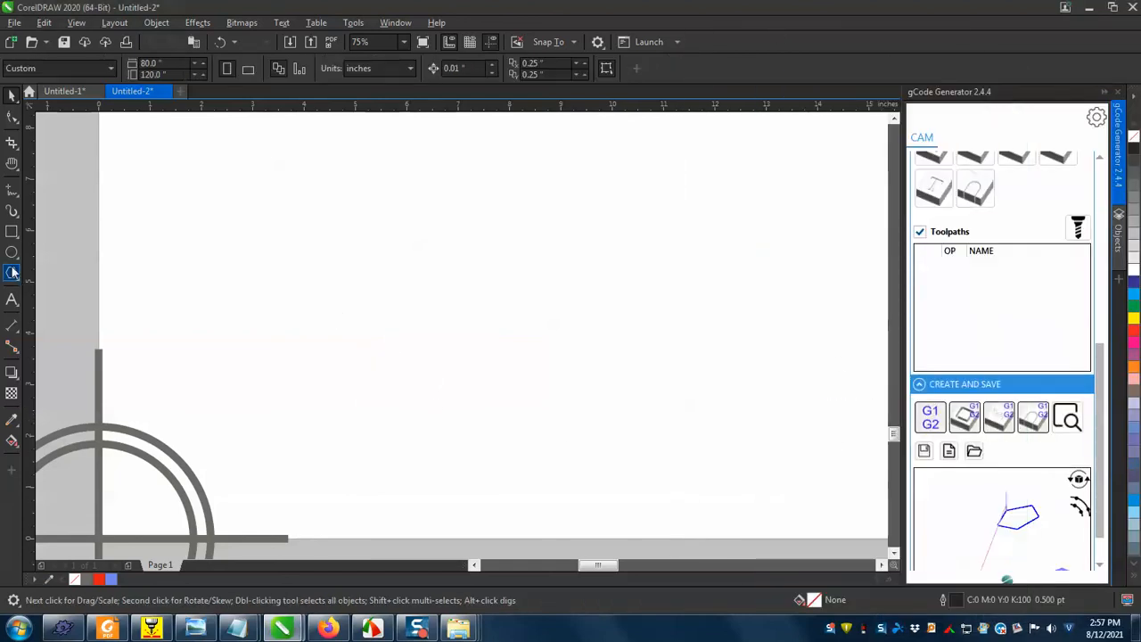
click(12, 252)
drag(403, 441, 472, 492)
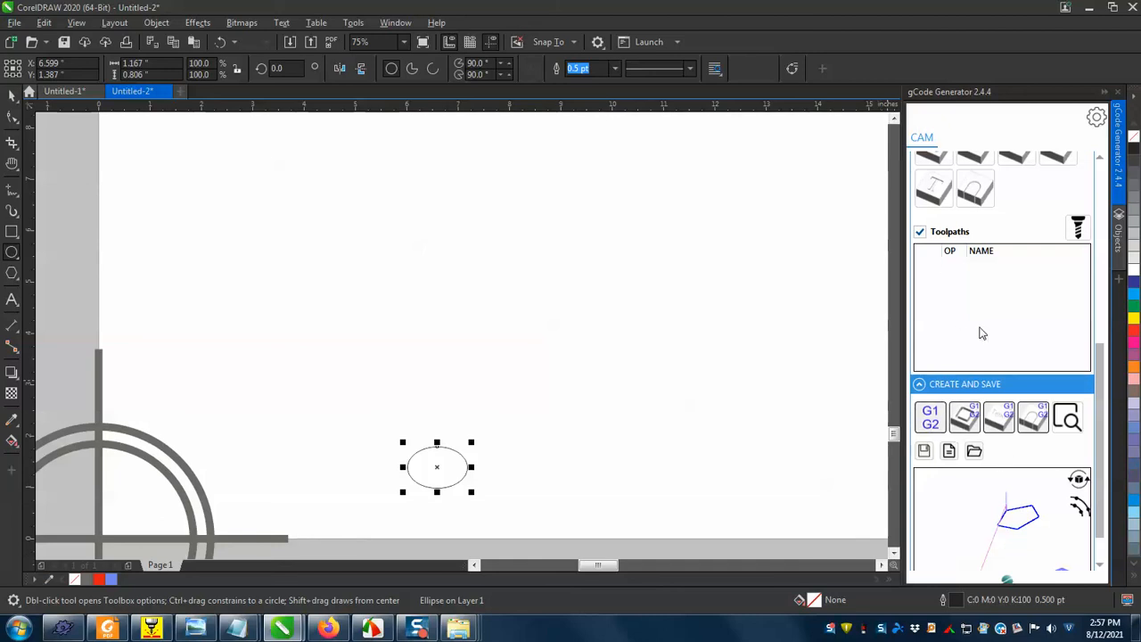
- Review the layer feedrate, safety height and other contour milling parameters for the ellipse, and close them without generating G-code
click(966, 415)
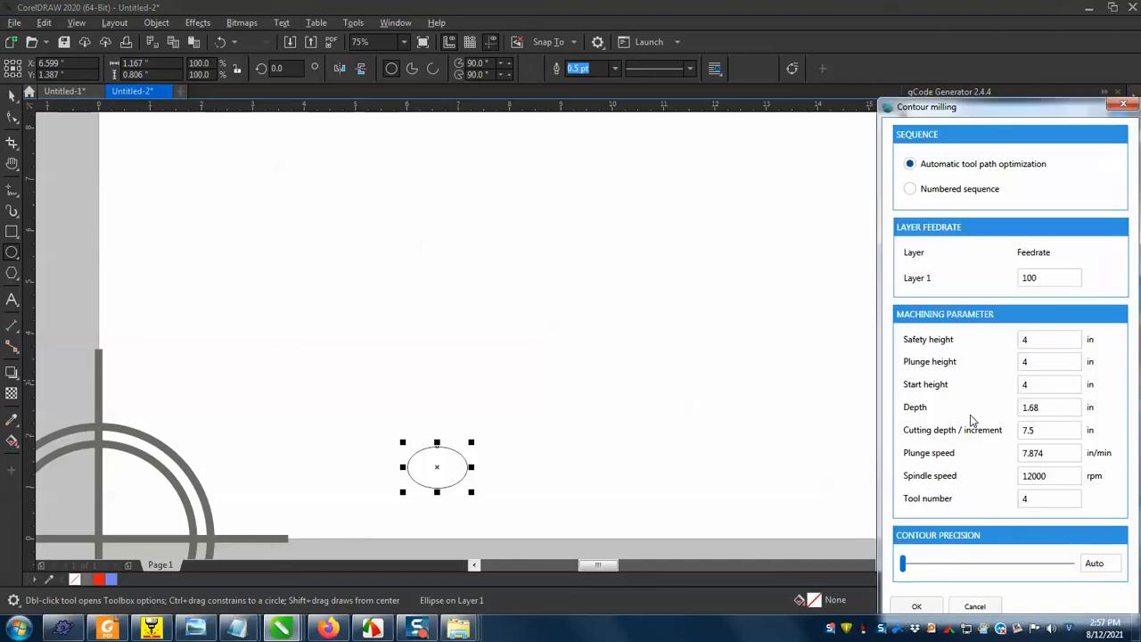
drag(1000, 109, 879, 40)
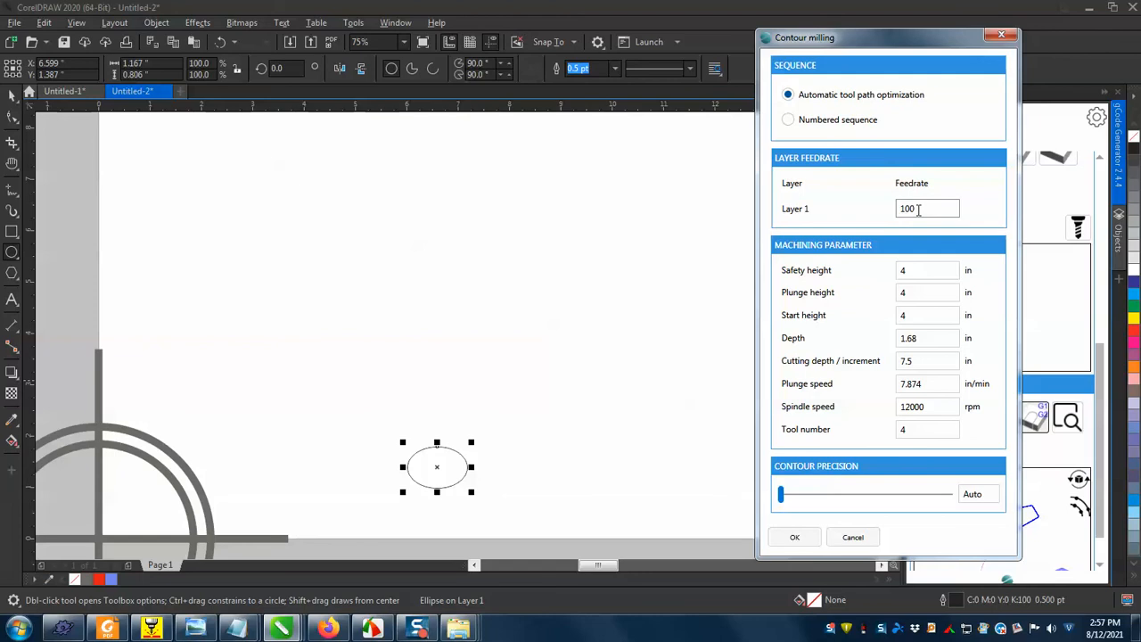
double_click(907, 270)
drag(848, 40, 737, 49)
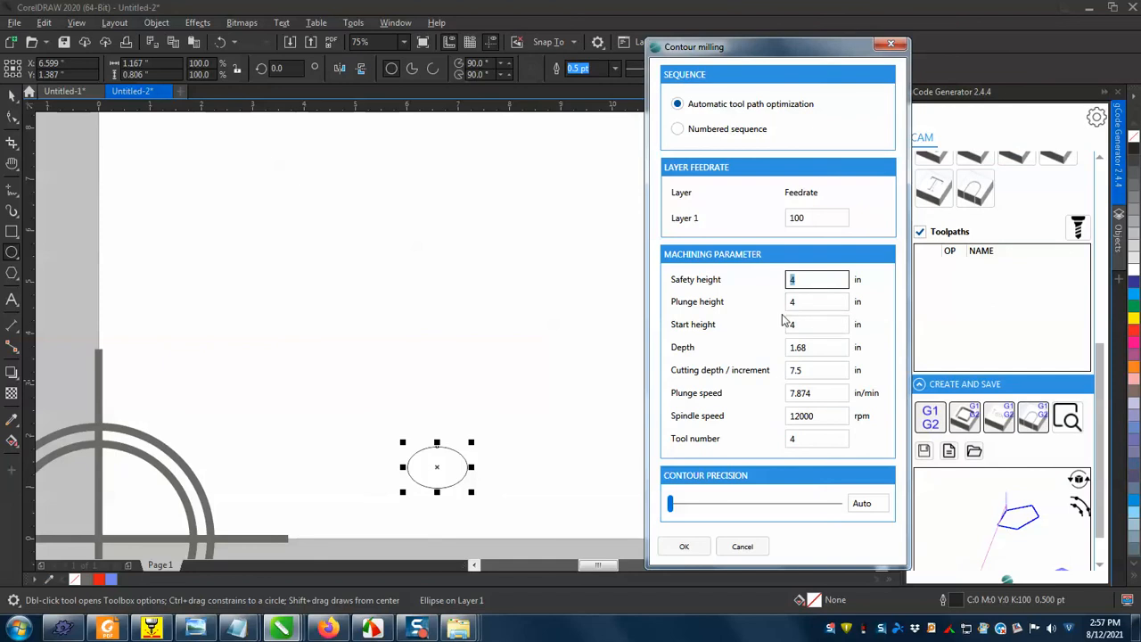
click(891, 45)
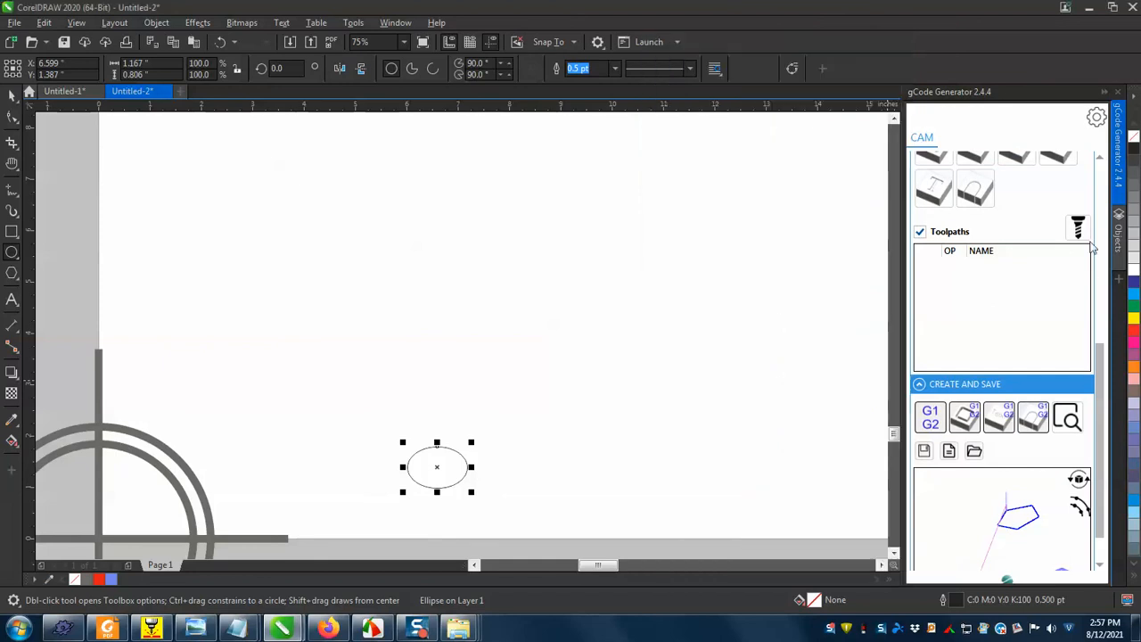
- Check the selected post processor profile and generate contour milling G-code directly from the ellipse with automatic tool path optimization and the default parameters
drag(1101, 361, 1088, 139)
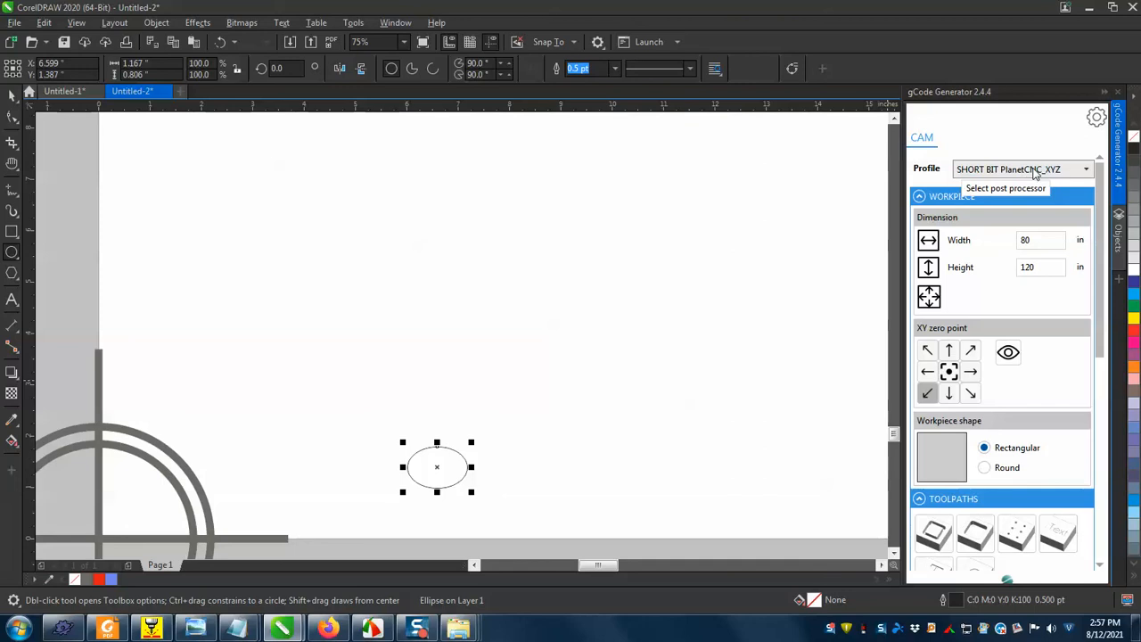
scroll(998, 357, down, 10)
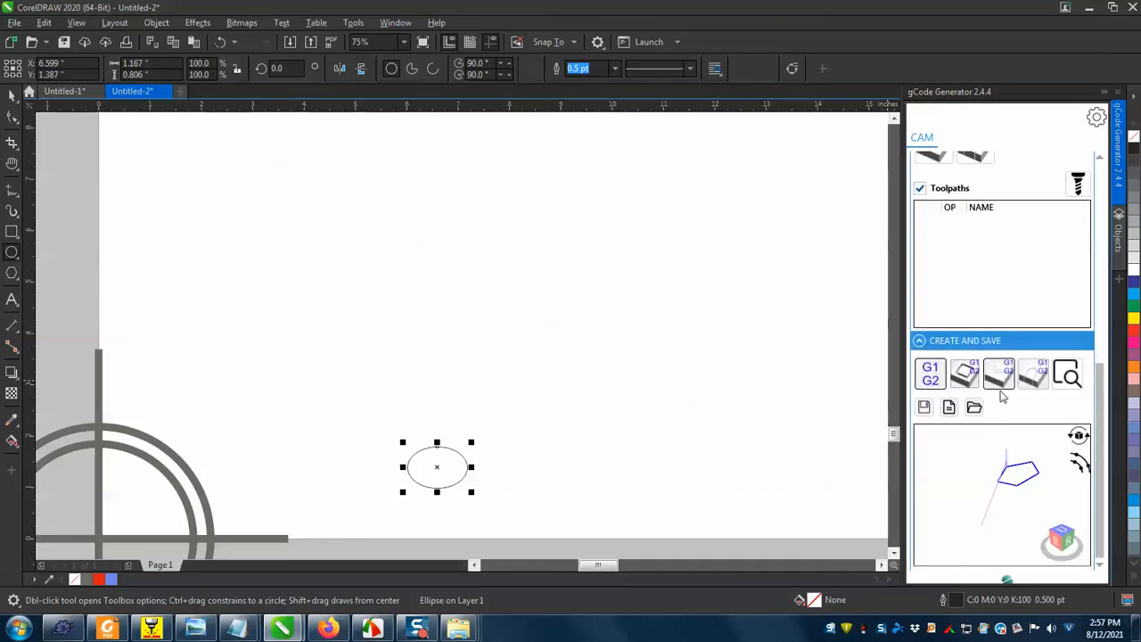
click(969, 374)
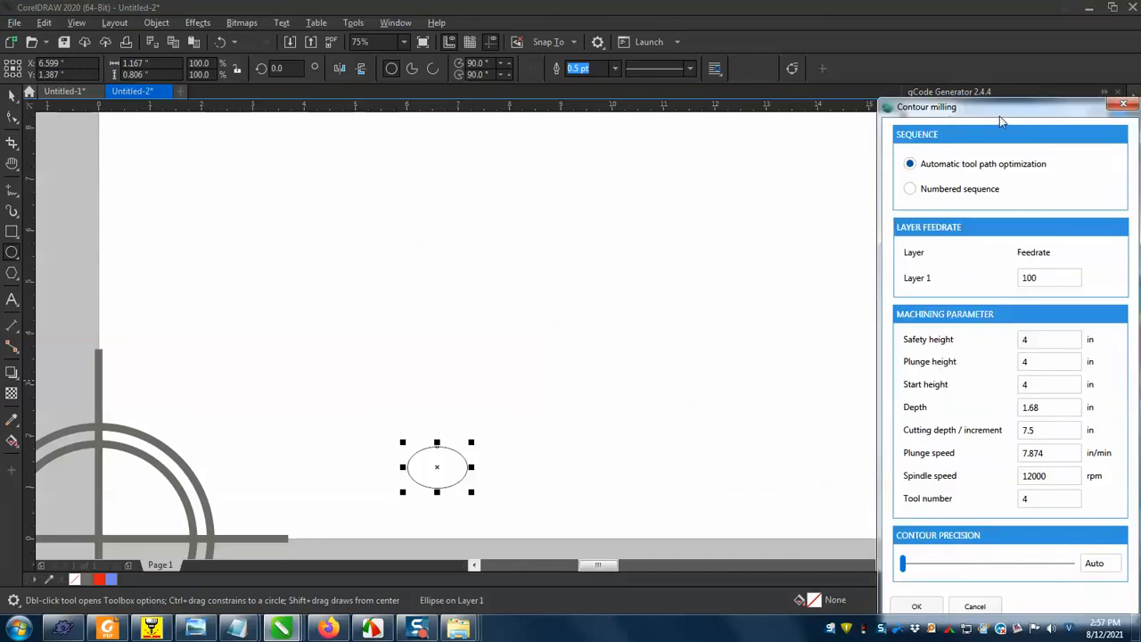
drag(999, 115, 898, 67)
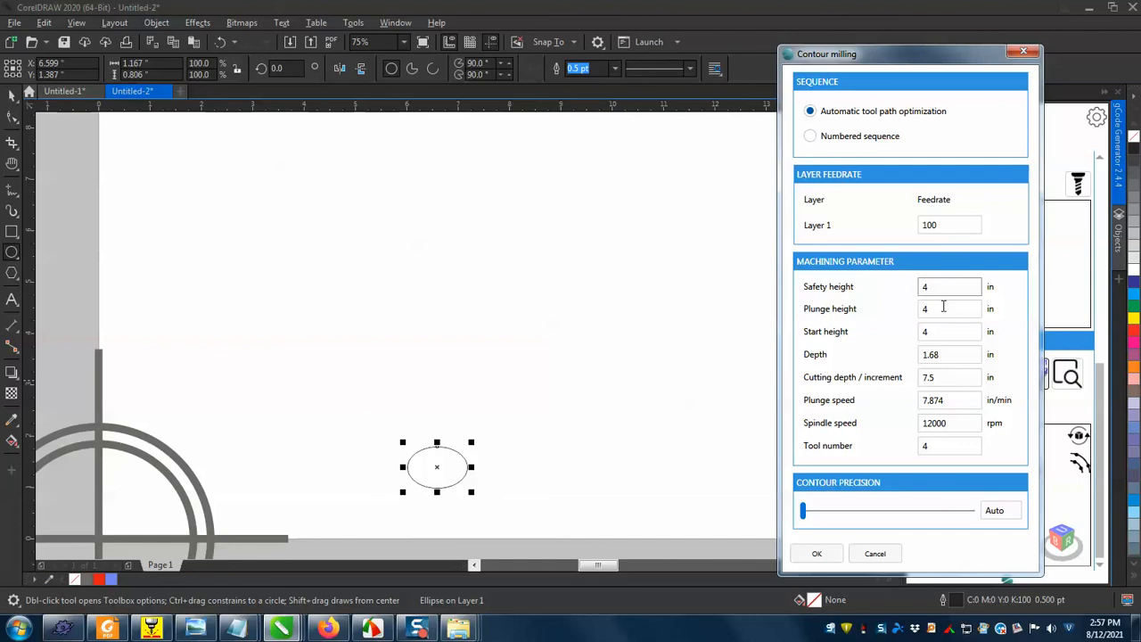
click(818, 553)
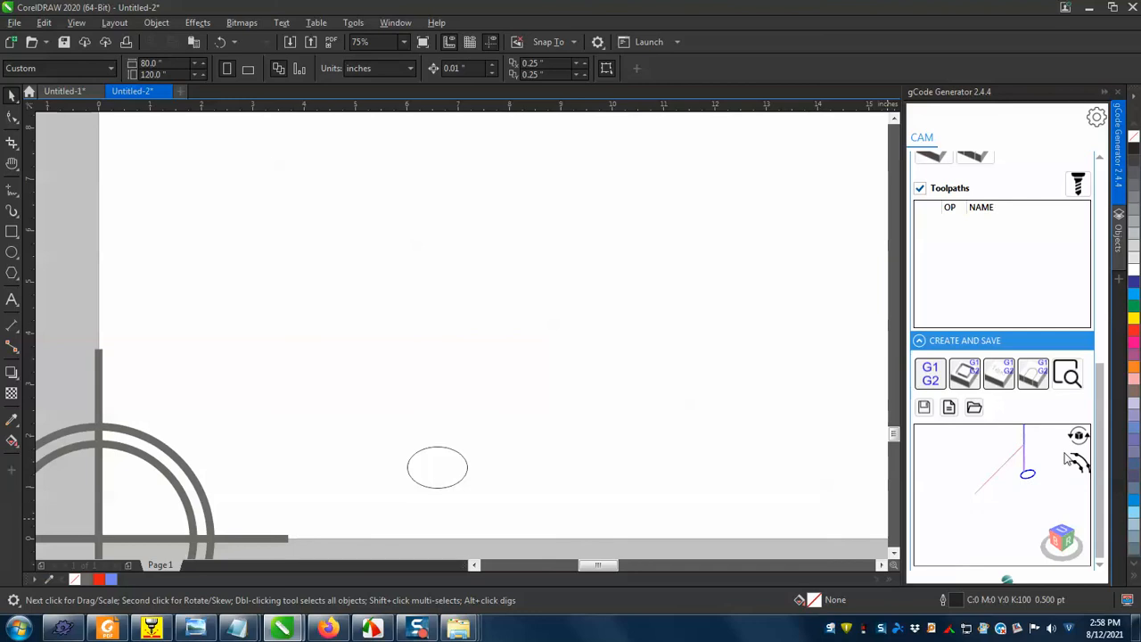
- Review the layer feedrate and machining parameters for creating contour engraving G-code, and close them without generating
drag(1099, 492, 1088, 511)
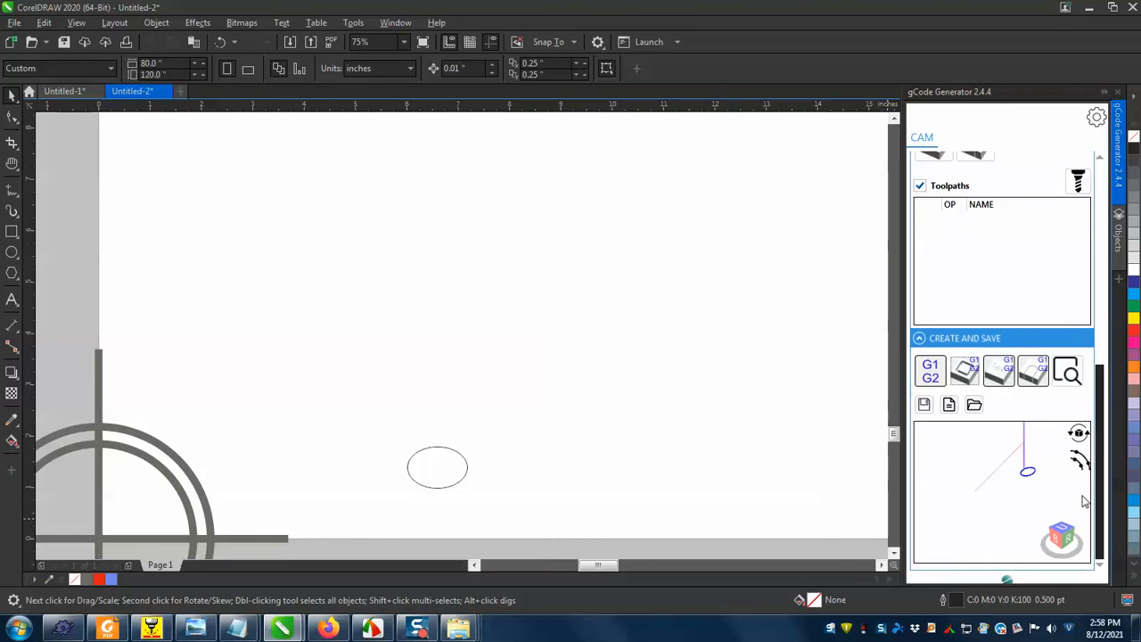
click(1003, 369)
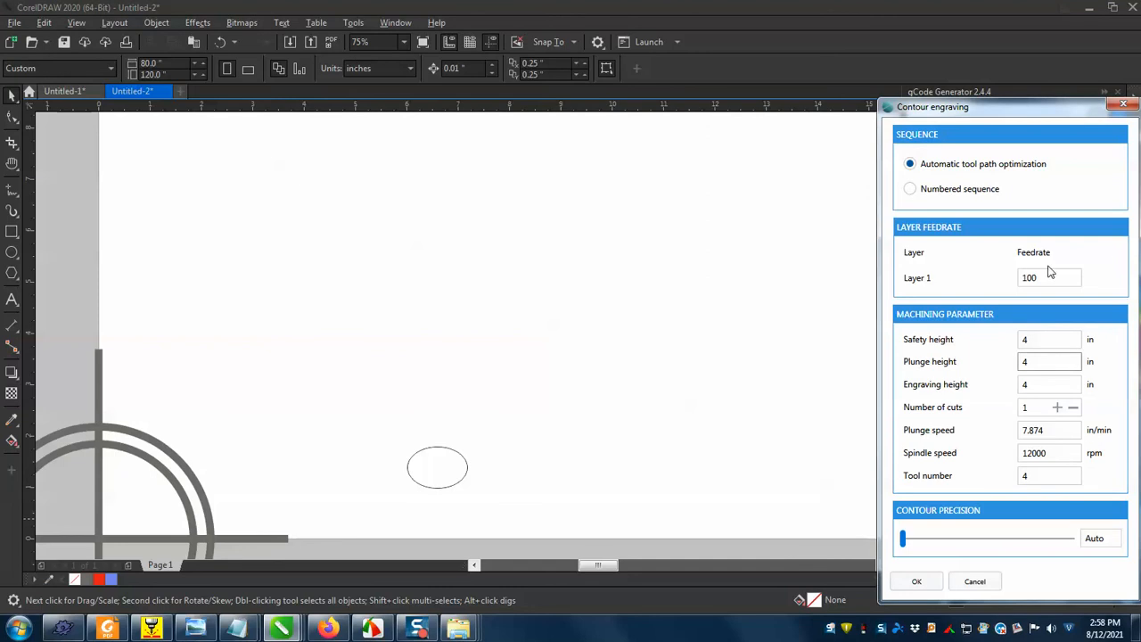
click(1124, 106)
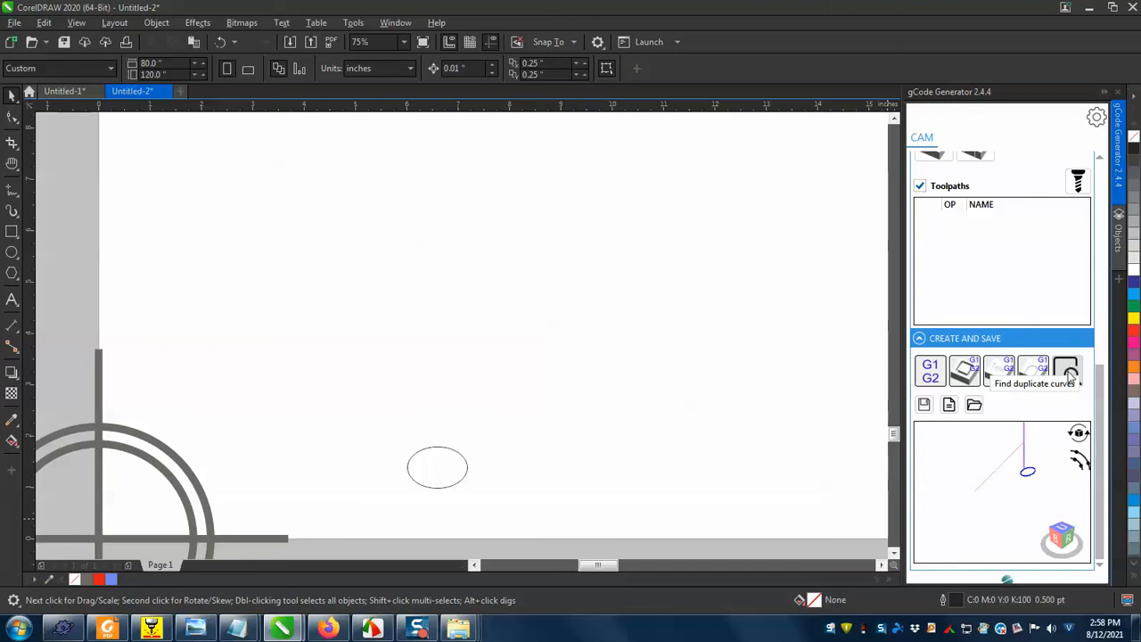
drag(1101, 422, 1078, 193)
drag(1101, 243, 1047, 574)
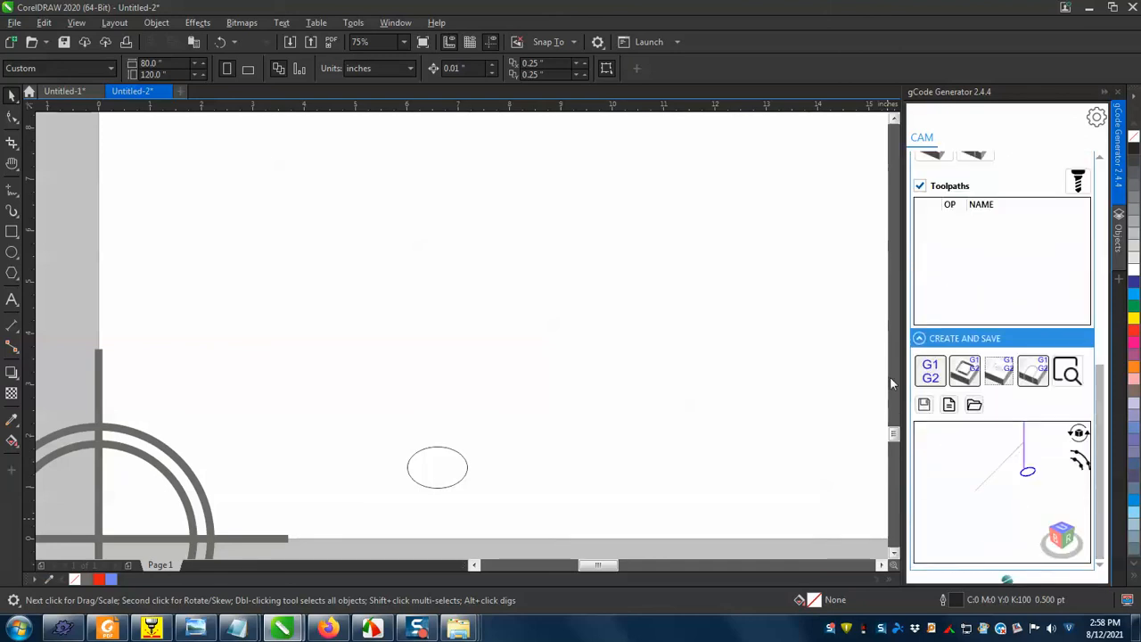